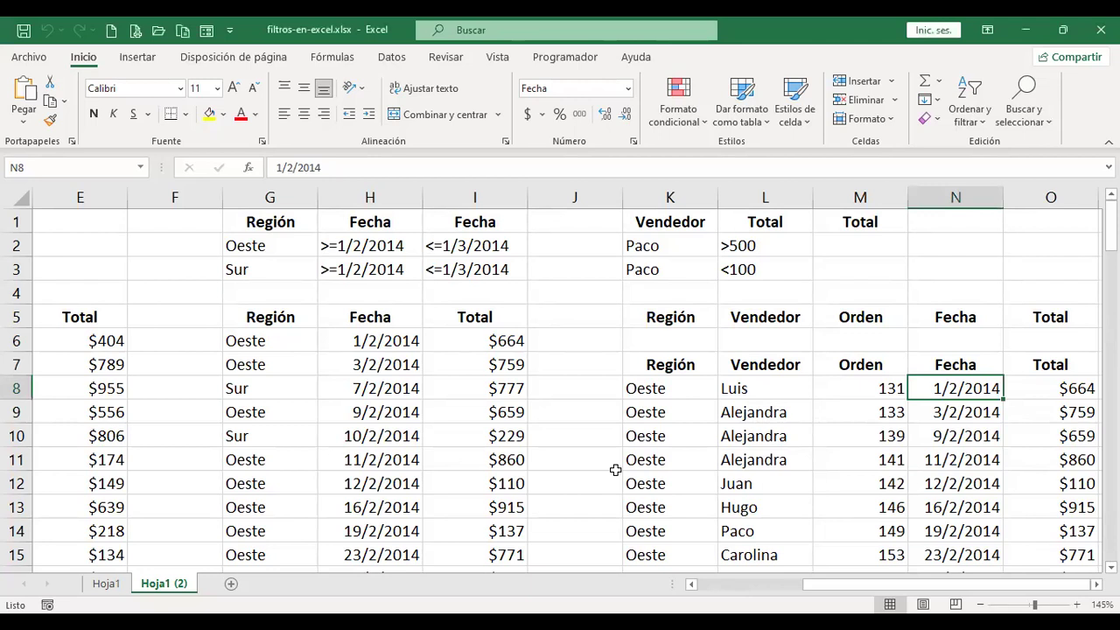
Examine the extracted lists on the Hoja1 (2) sheet and the source data table on Hoja1
{"action": "scroll", "coordinate": [573, 414], "scroll_direction": "down", "scroll_amount": 4}
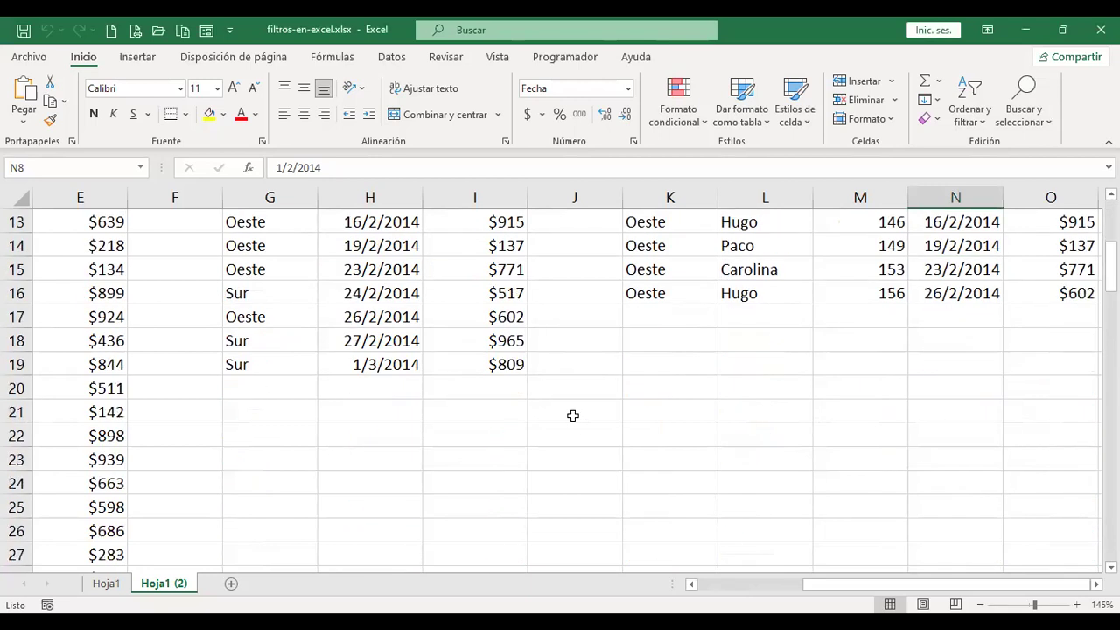
{"action": "scroll", "coordinate": [573, 415], "scroll_direction": "up", "scroll_amount": 4}
{"action": "scroll", "coordinate": [572, 416], "scroll_direction": "down", "scroll_amount": 5}
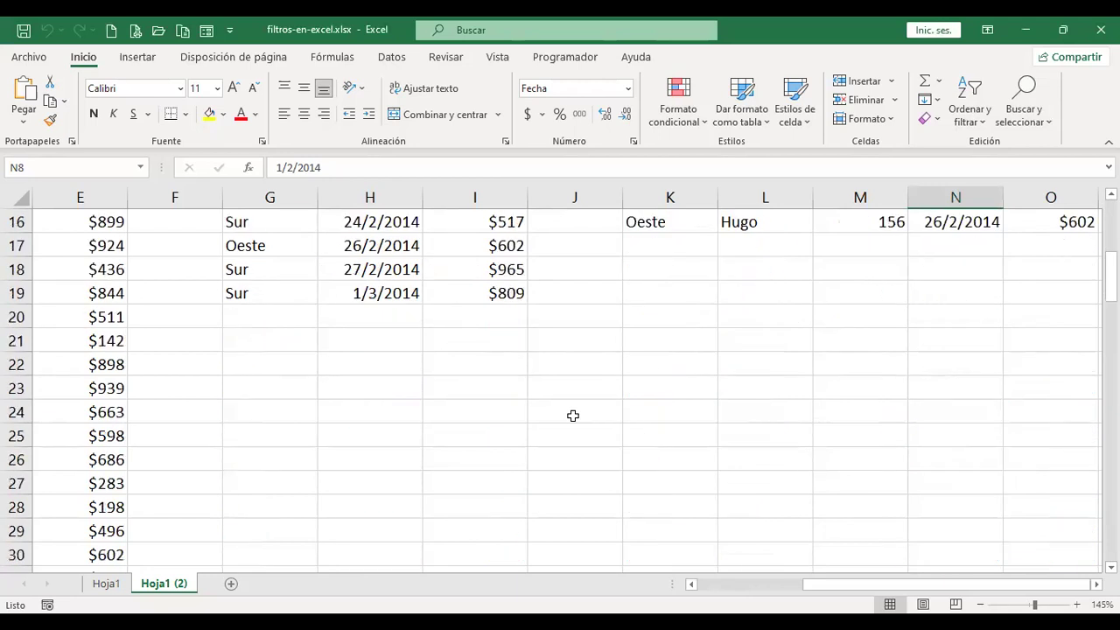
{"action": "scroll", "coordinate": [572, 415], "scroll_direction": "up", "scroll_amount": 3}
{"action": "left_click", "coordinate": [96, 588]}
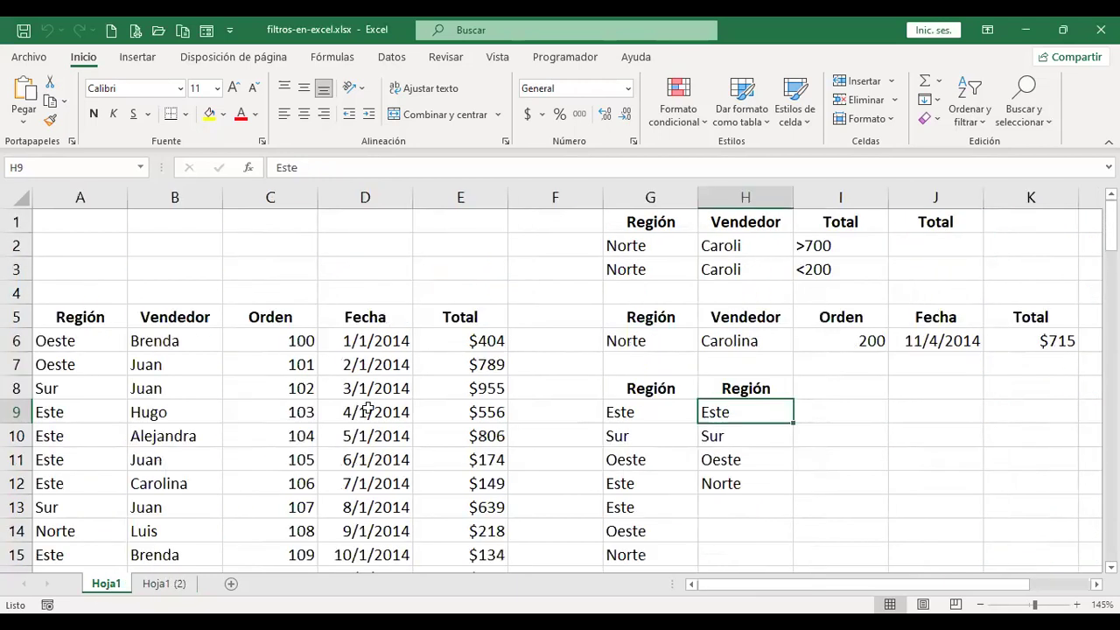
{"action": "left_click_drag", "start_coordinate": [89, 315], "coordinate": [488, 432]}
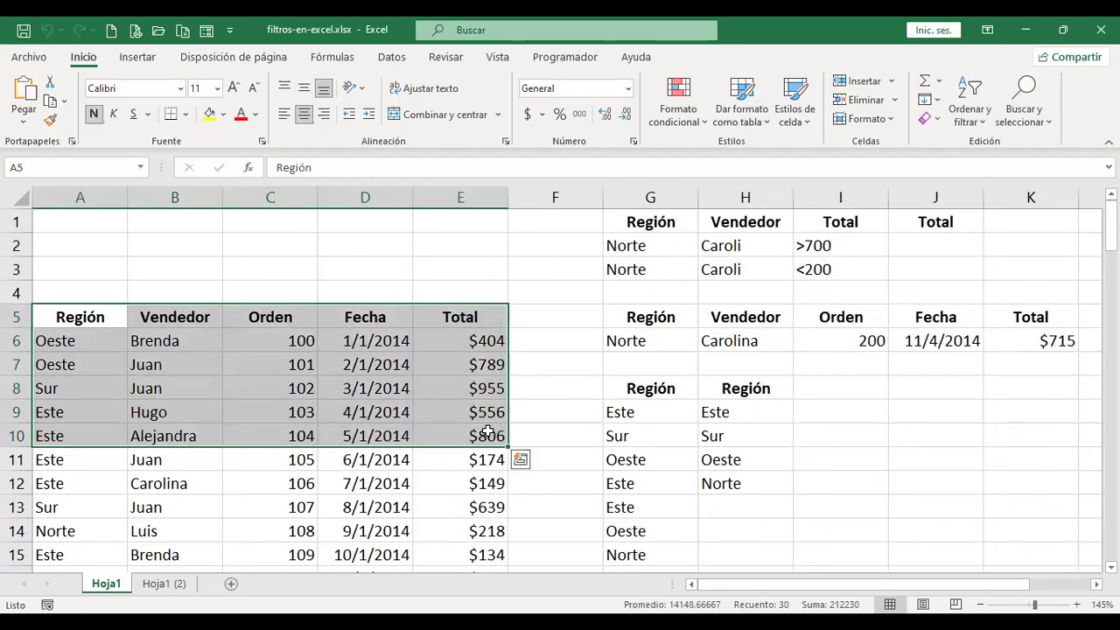
{"action": "scroll", "coordinate": [487, 431], "scroll_direction": "down", "scroll_amount": 7}
{"action": "scroll", "coordinate": [479, 589], "scroll_direction": "down", "scroll_amount": 7}
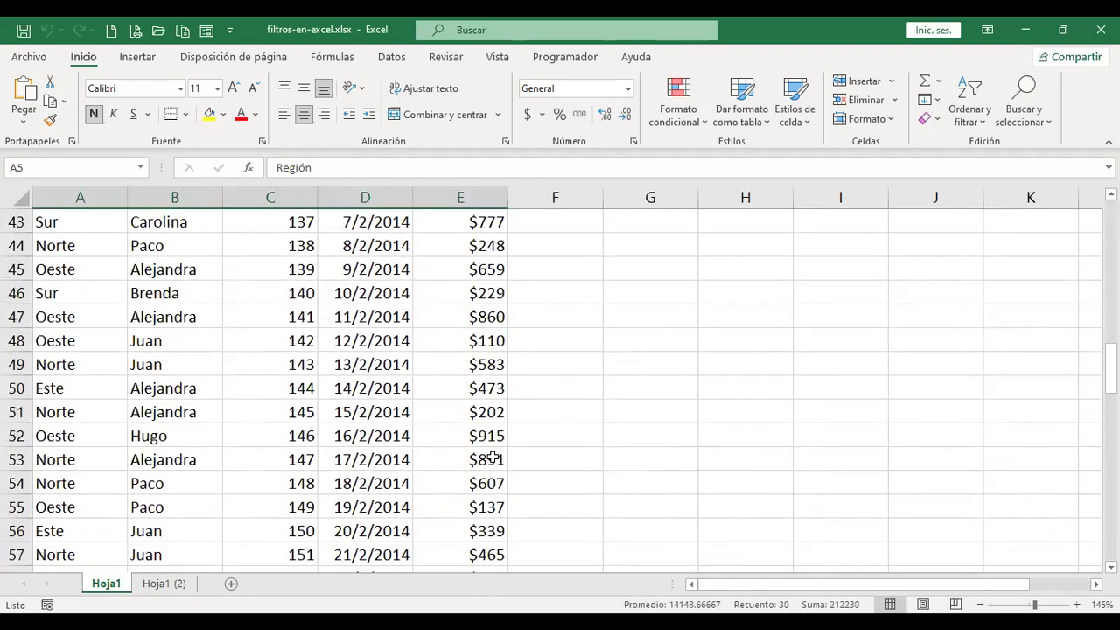
{"action": "scroll", "coordinate": [493, 458], "scroll_direction": "up", "scroll_amount": 14}
Copy the entire data table from Hoja1 and paste it starting at cell A5 of a new sheet
{"action": "left_click", "coordinate": [217, 459]}
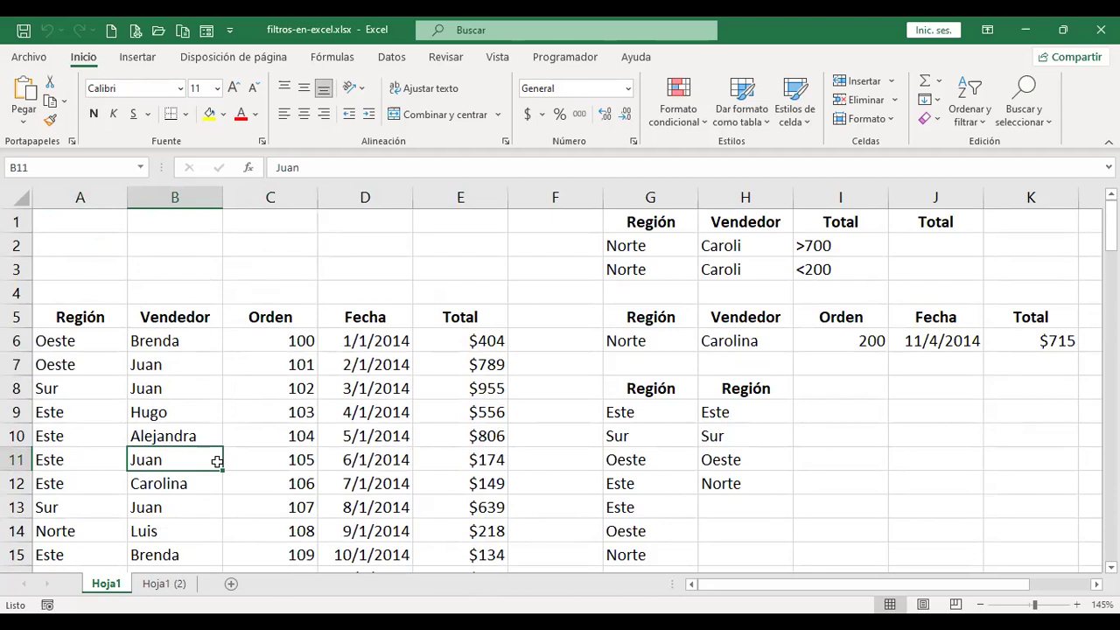
{"action": "key", "text": "ctrl+a"}
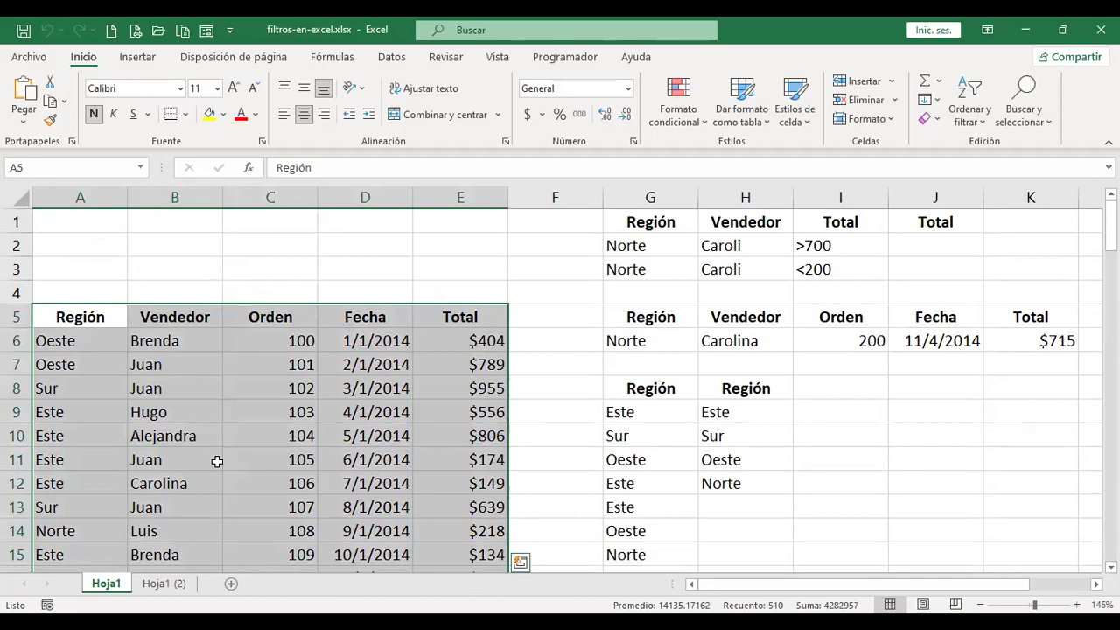
{"action": "key", "text": "ctrl+c"}
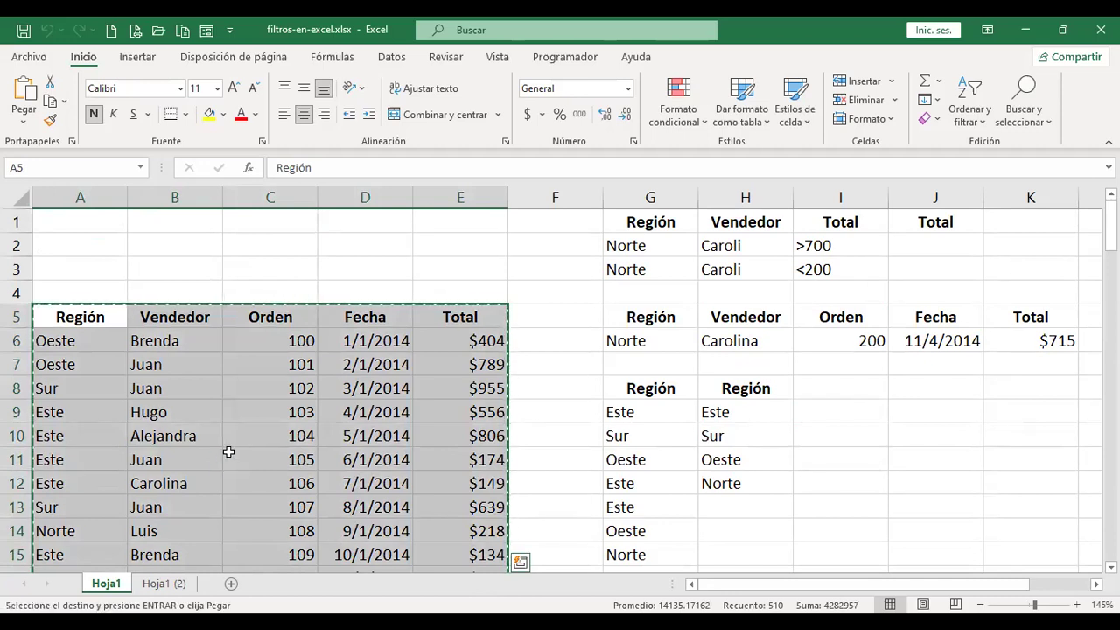
{"action": "left_click", "coordinate": [233, 585]}
{"action": "left_click", "coordinate": [88, 584]}
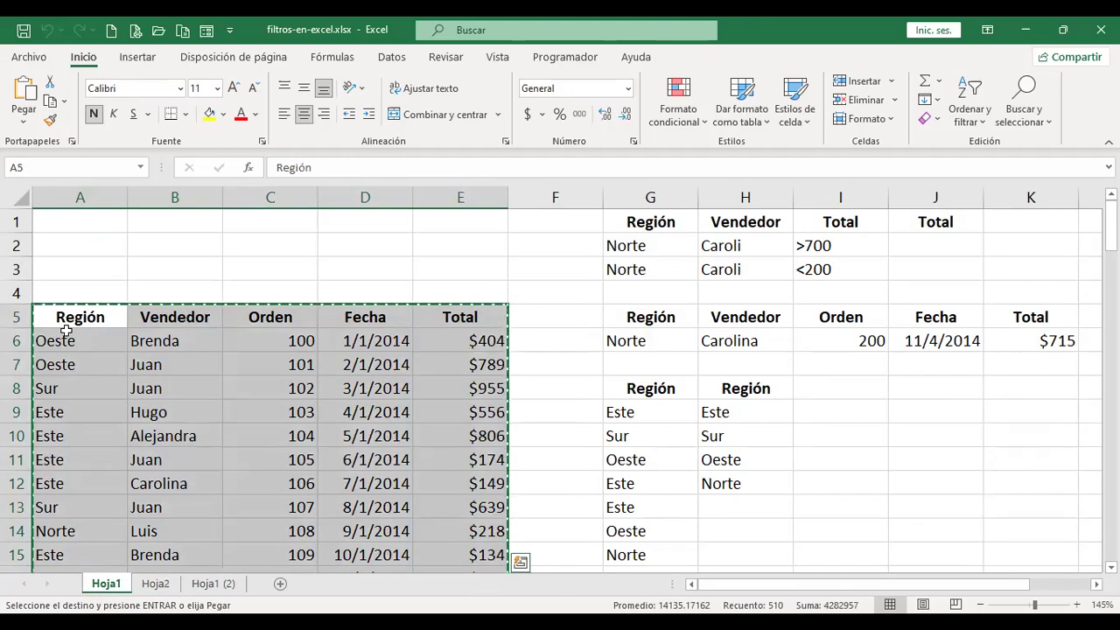
{"action": "left_click", "coordinate": [156, 584]}
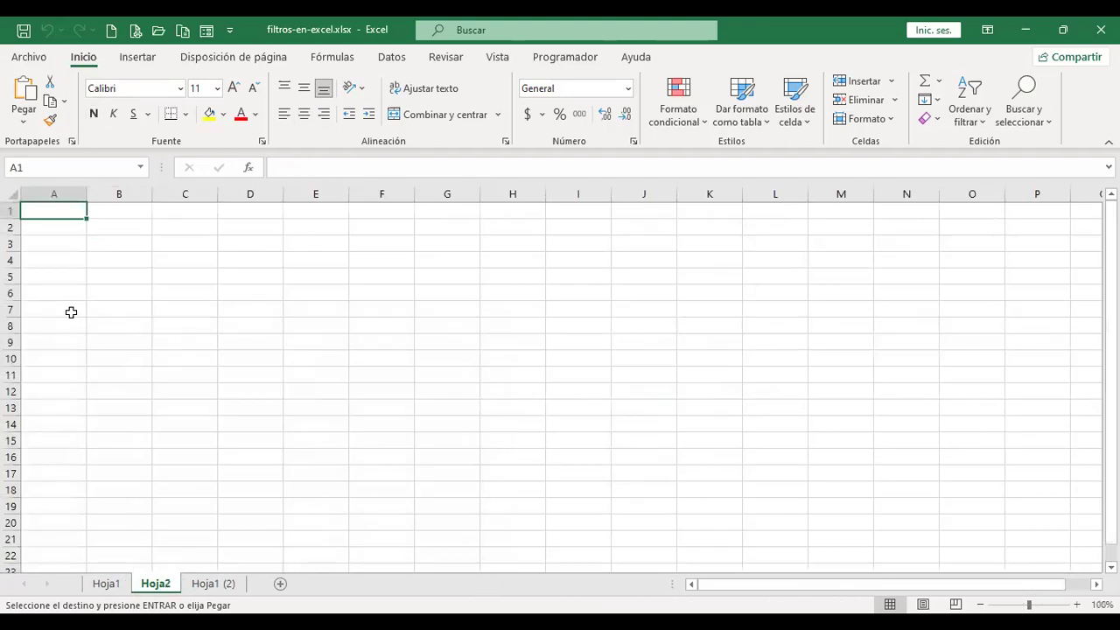
{"action": "left_click", "coordinate": [65, 277]}
{"action": "key", "text": "ctrl+v"}
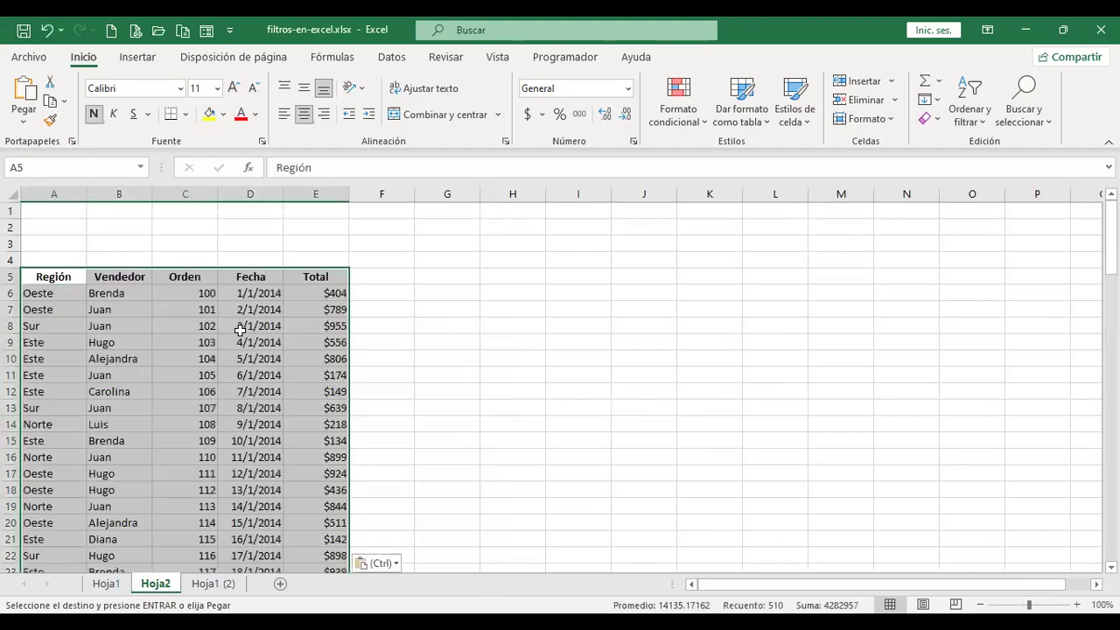
{"action": "scroll", "coordinate": [240, 330], "scroll_direction": "up", "scroll_amount": 4, "text": "ctrl"}
{"action": "key", "text": "ctrl+Home"}
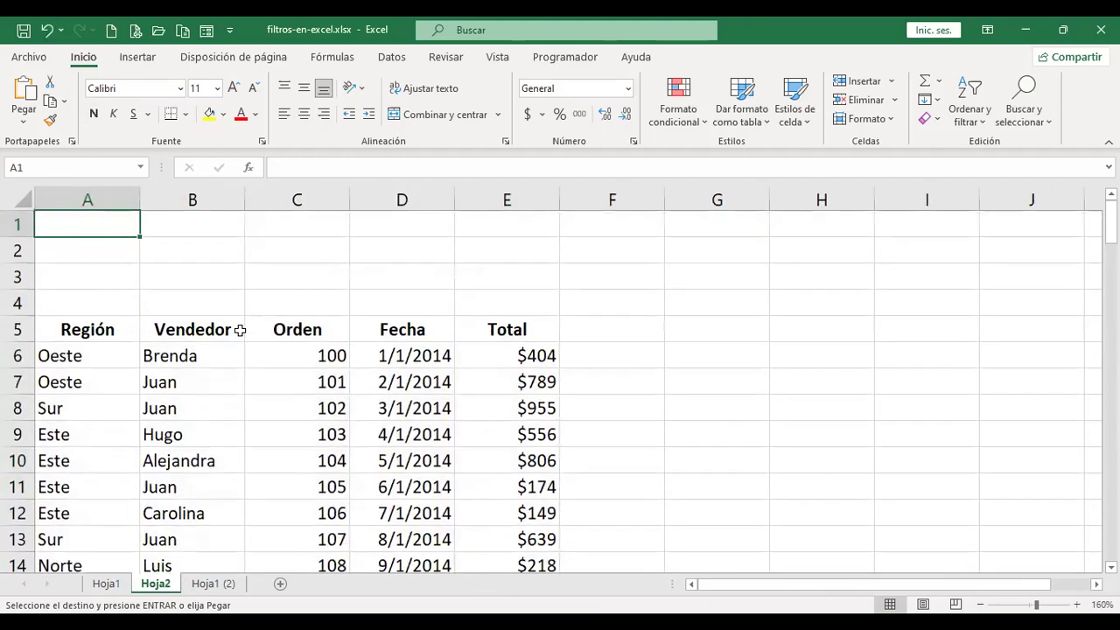
Check the span of dates in the Fecha column and copy the Región header into cell F1
{"action": "left_click", "coordinate": [428, 362]}
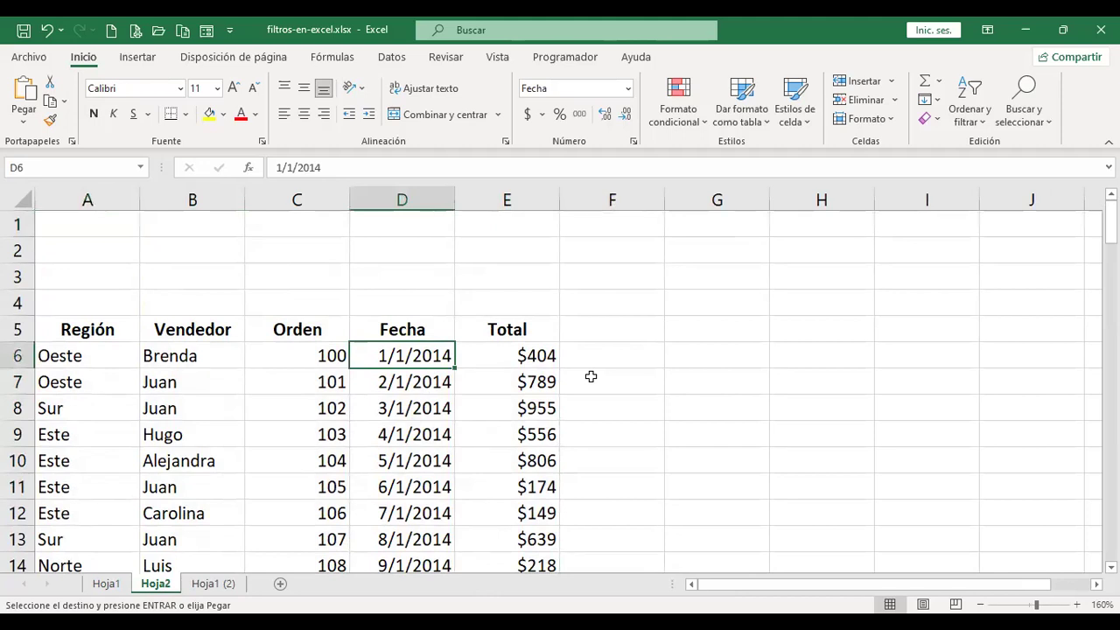
{"action": "key", "text": "ctrl+Down"}
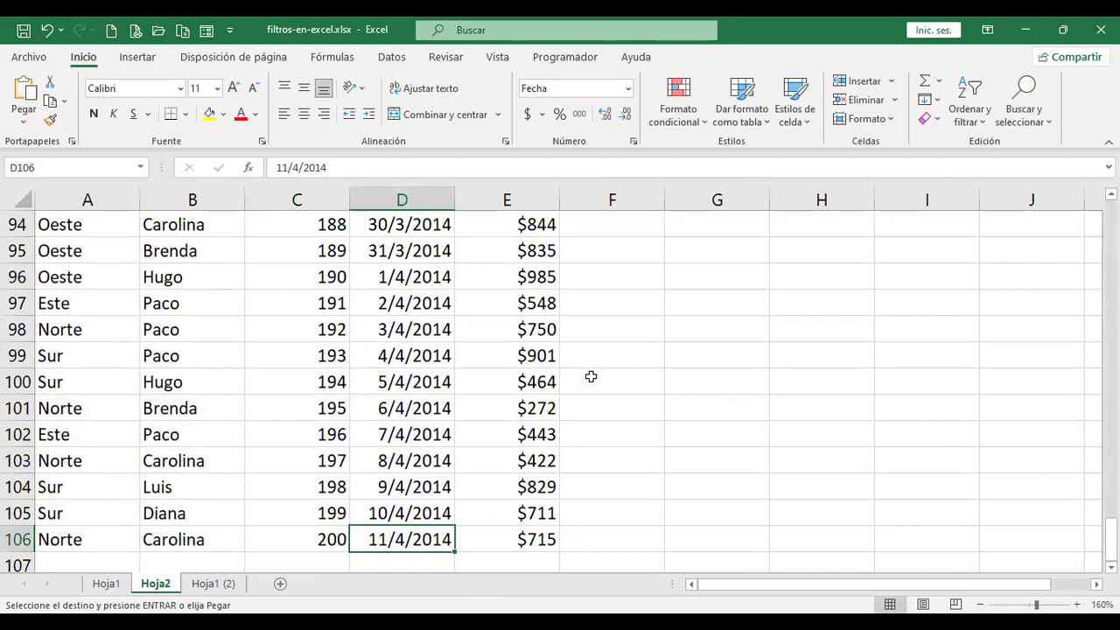
{"action": "key", "text": "ctrl+Home"}
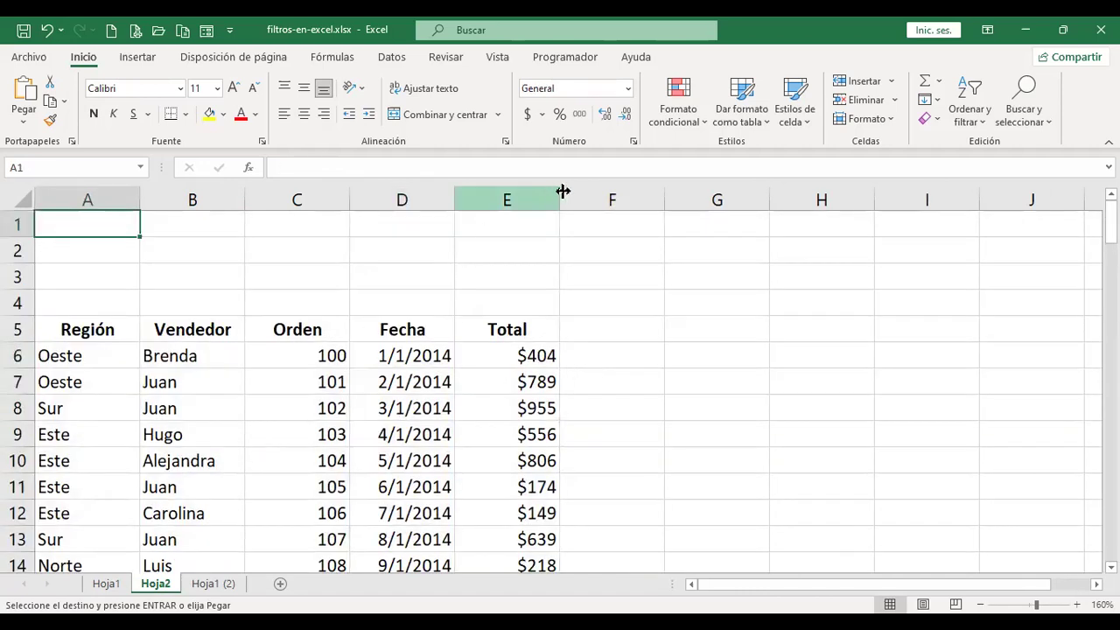
{"action": "left_click", "coordinate": [631, 224]}
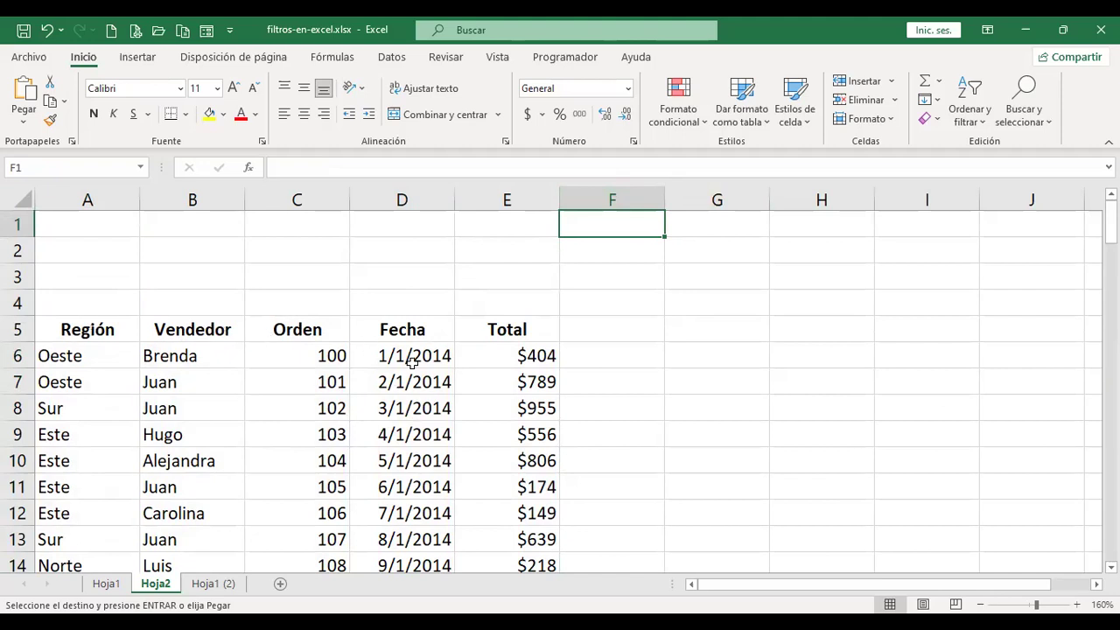
{"action": "left_click", "coordinate": [102, 330]}
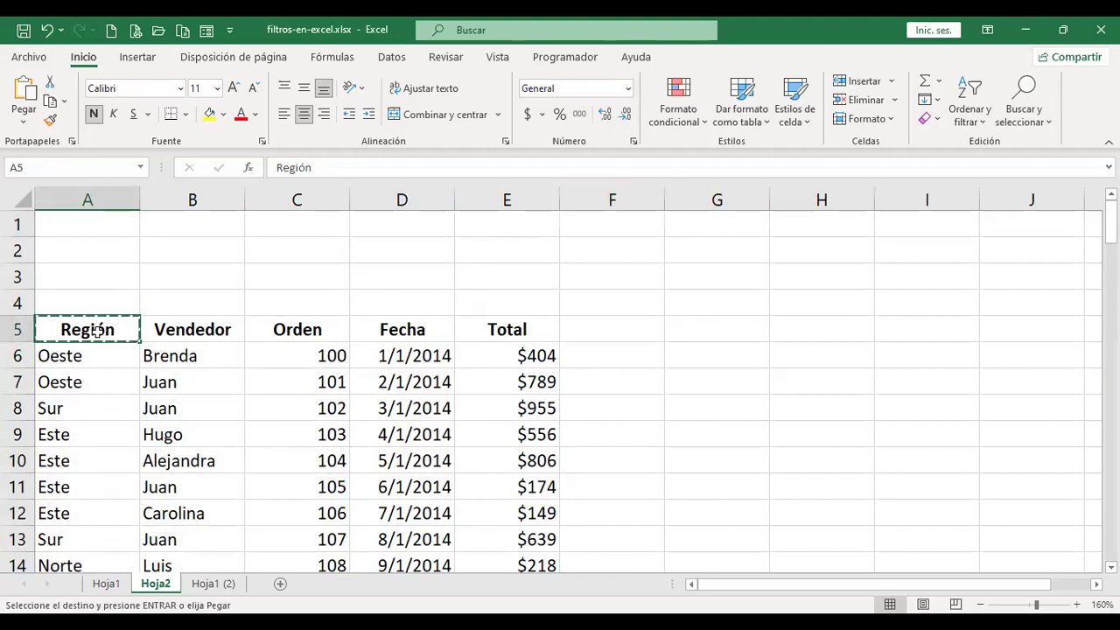
{"action": "left_click", "coordinate": [613, 222]}
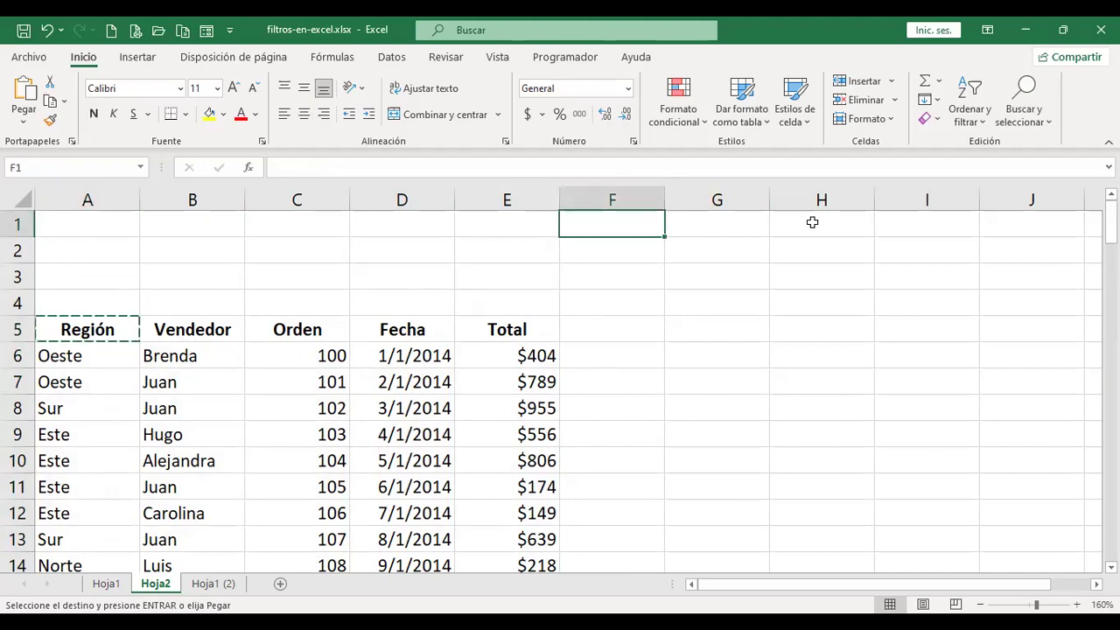
{"action": "key", "text": "ctrl+v"}
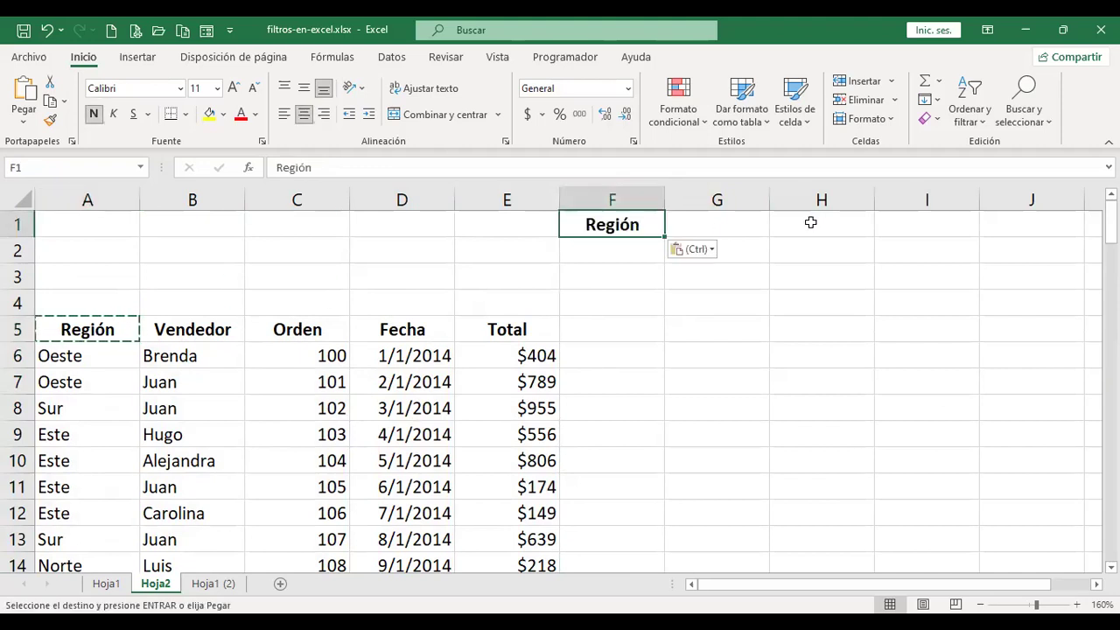
Copy the Oeste value from the Región column into cell F2 as the region criterion
{"action": "left_click", "coordinate": [621, 250]}
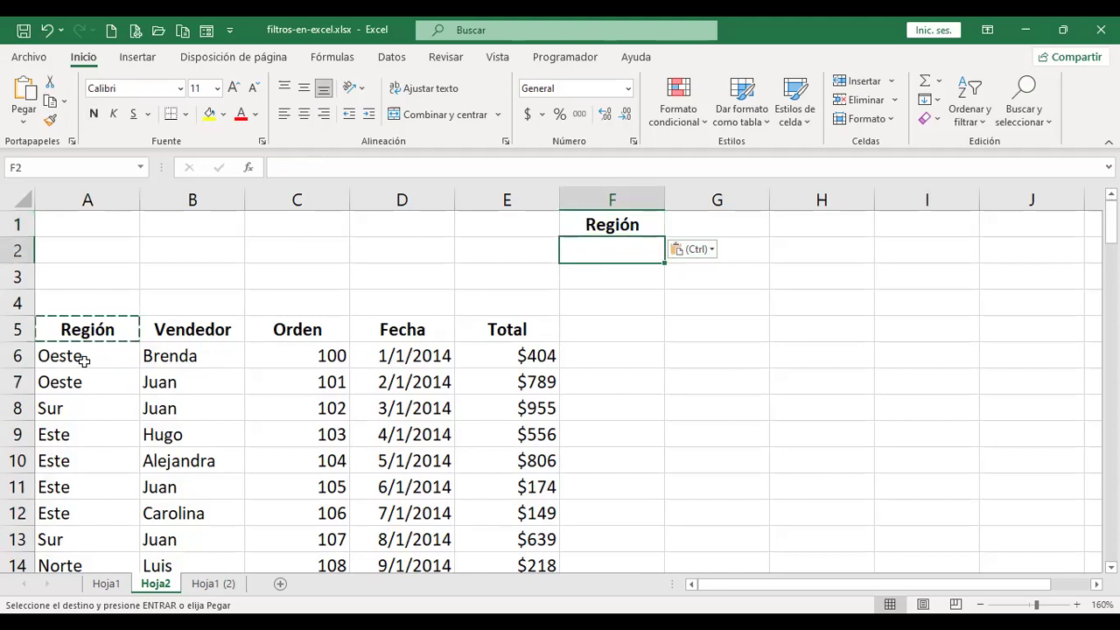
{"action": "left_click", "coordinate": [48, 350]}
{"action": "key", "text": "ctrl+c"}
{"action": "left_click", "coordinate": [619, 263]}
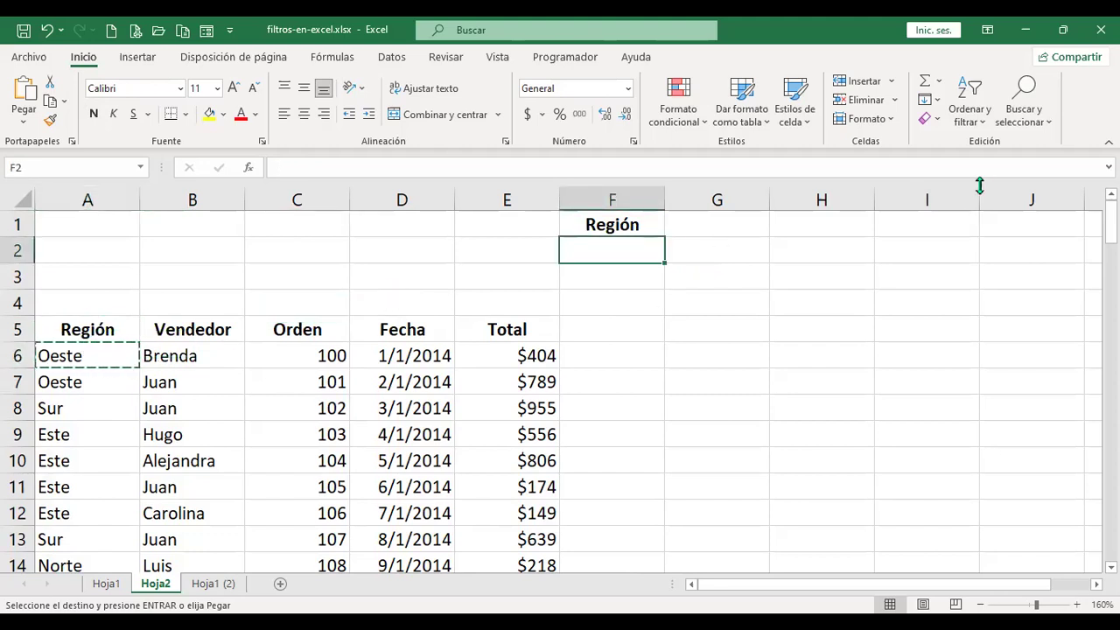
{"action": "key", "text": "Return"}
Copy the Fecha header from the data table into cell G1, next to the Región criterion header
{"action": "key", "text": "Right"}
{"action": "key", "text": "Up"}
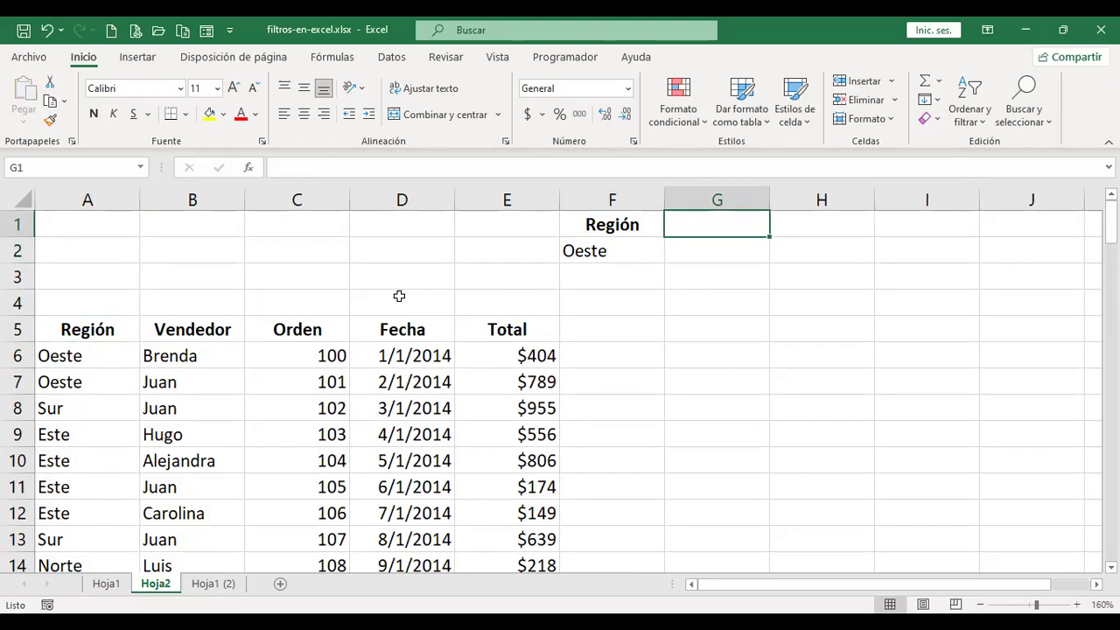
{"action": "left_click", "coordinate": [406, 332]}
{"action": "key", "text": "ctrl+c"}
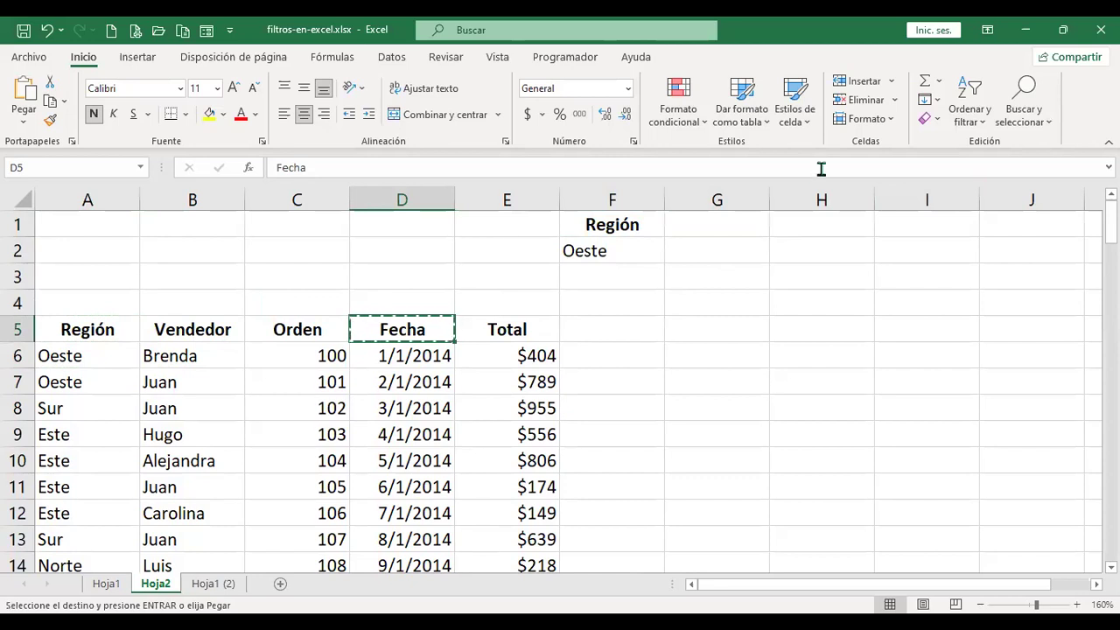
{"action": "left_click", "coordinate": [707, 226]}
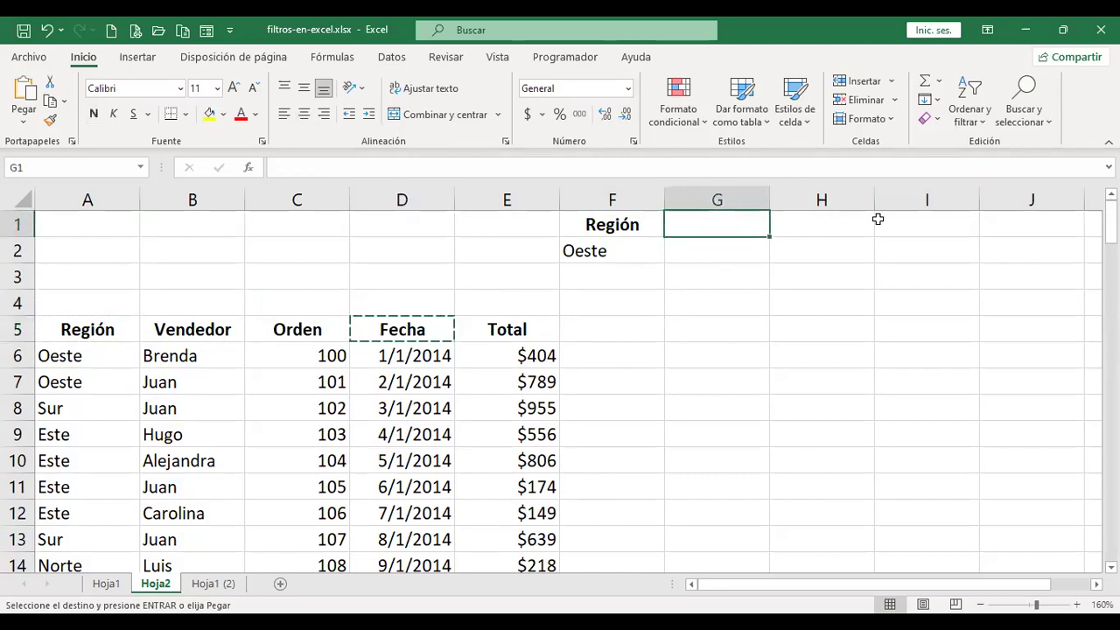
{"action": "key", "text": "ctrl+v"}
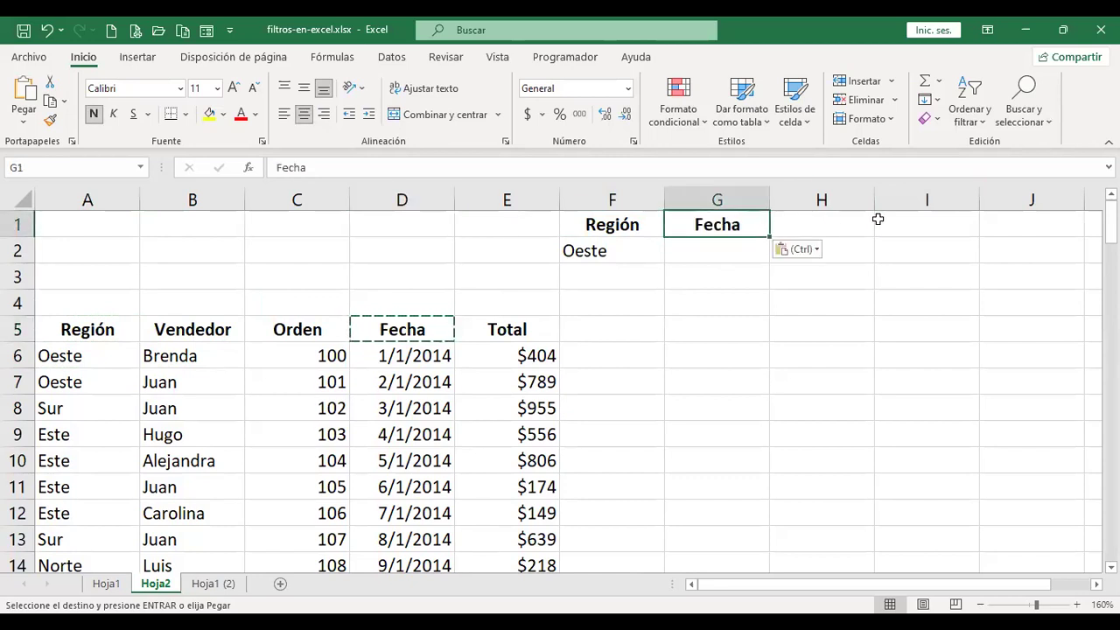
Examine the first and last dates in the Fecha column and return to the criterion cell G2
{"action": "key", "text": "Down"}
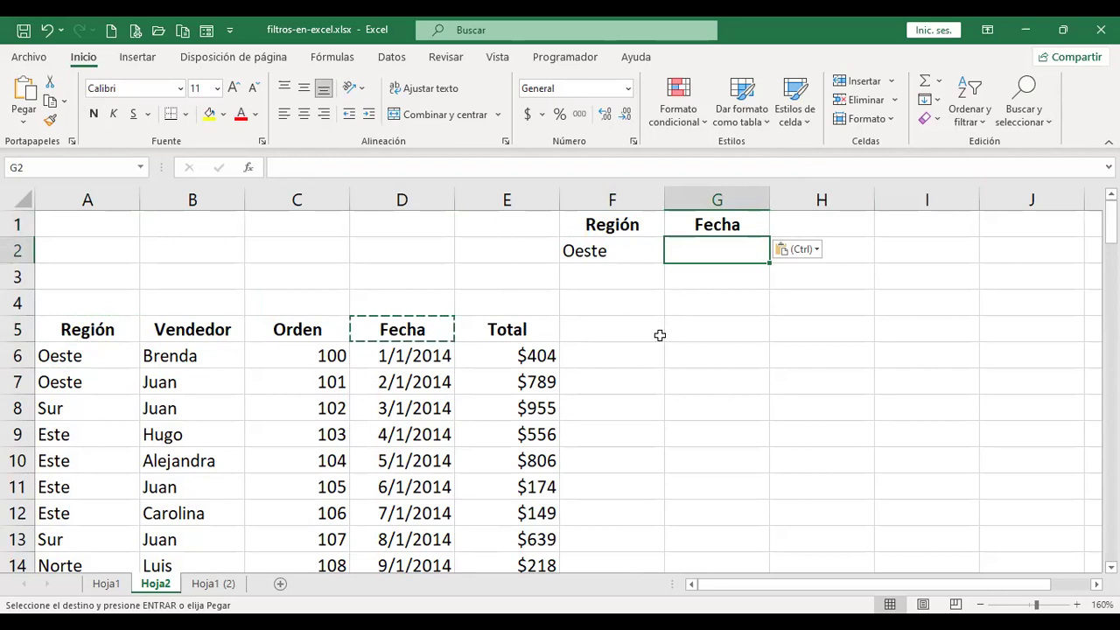
{"action": "left_click", "coordinate": [402, 355]}
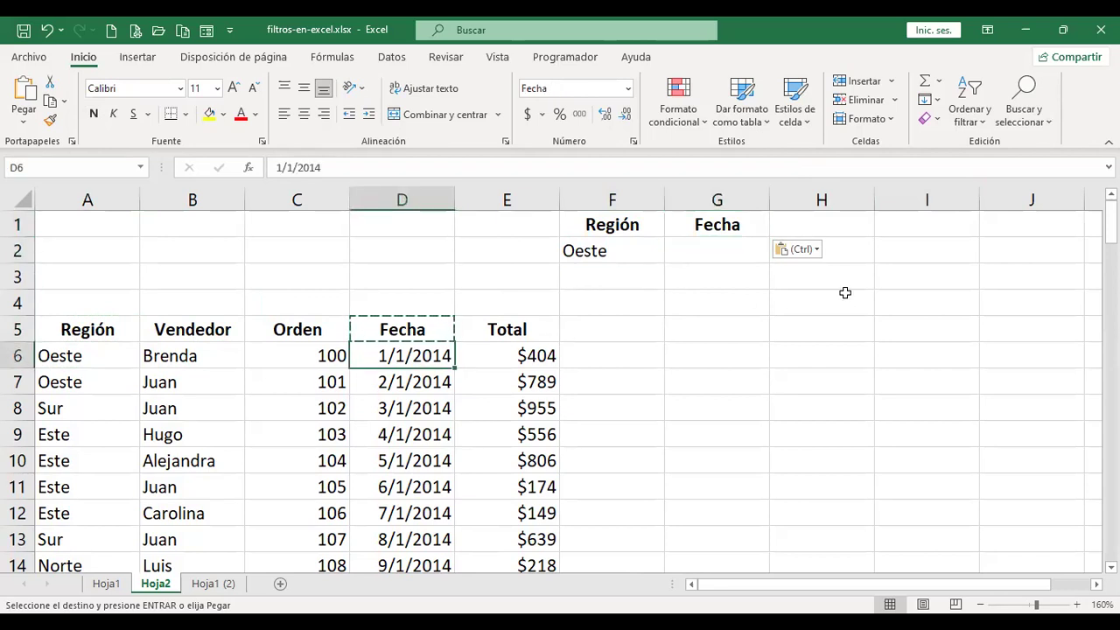
{"action": "key", "text": "ctrl+Down"}
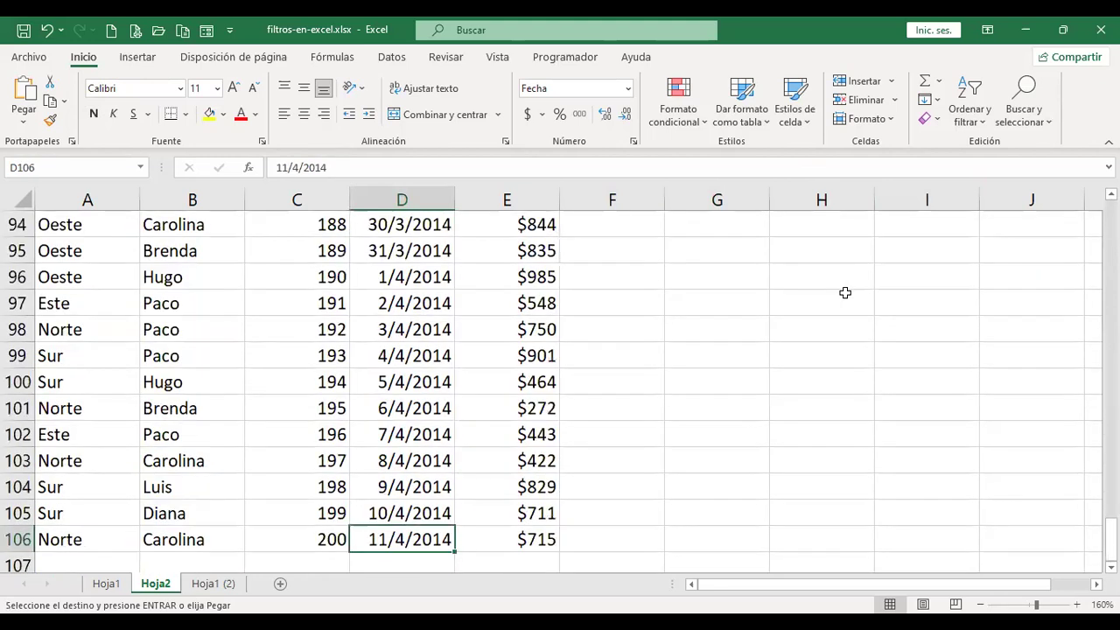
{"action": "key", "text": "ctrl+Home"}
{"action": "scroll", "coordinate": [616, 306], "scroll_direction": "down", "scroll_amount": 5}
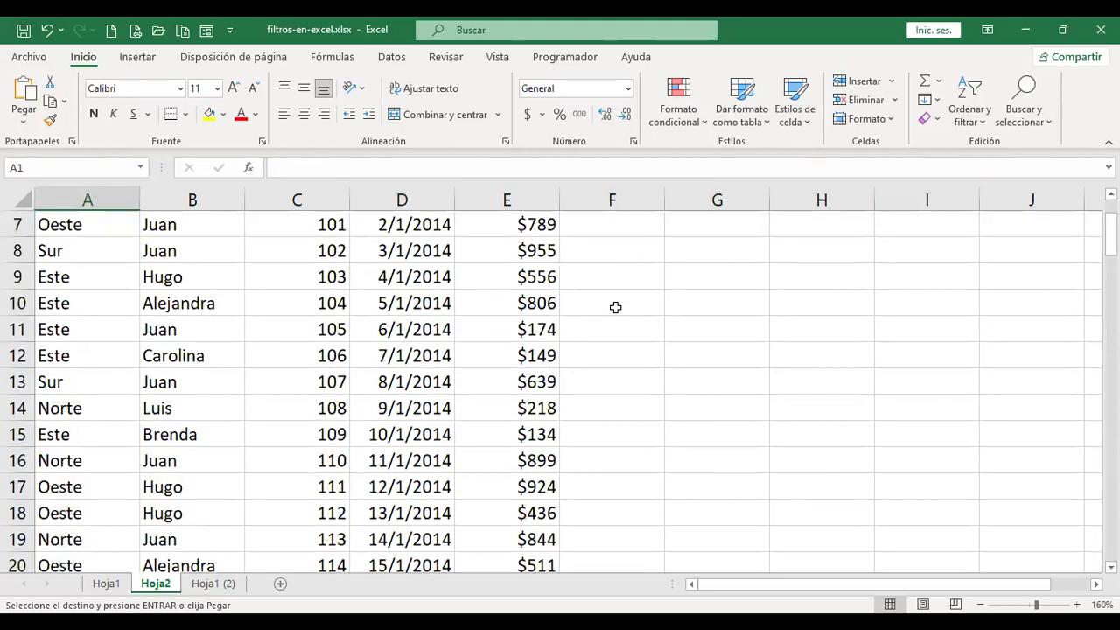
{"action": "scroll", "coordinate": [559, 333], "scroll_direction": "up", "scroll_amount": 2}
{"action": "scroll", "coordinate": [552, 337], "scroll_direction": "up", "scroll_amount": 2}
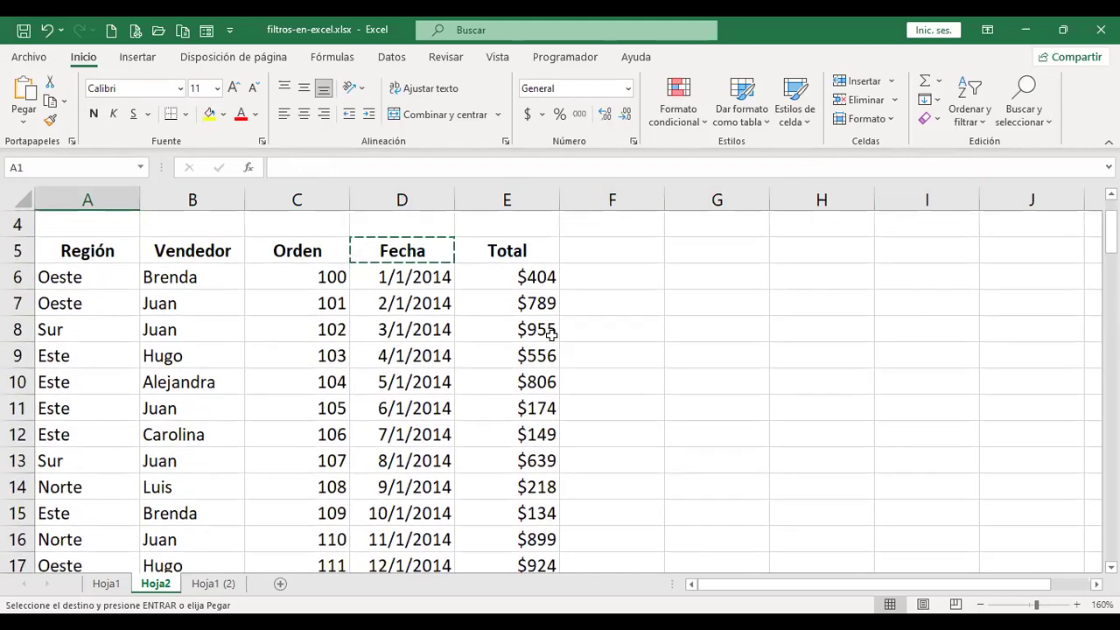
{"action": "left_click", "coordinate": [730, 251]}
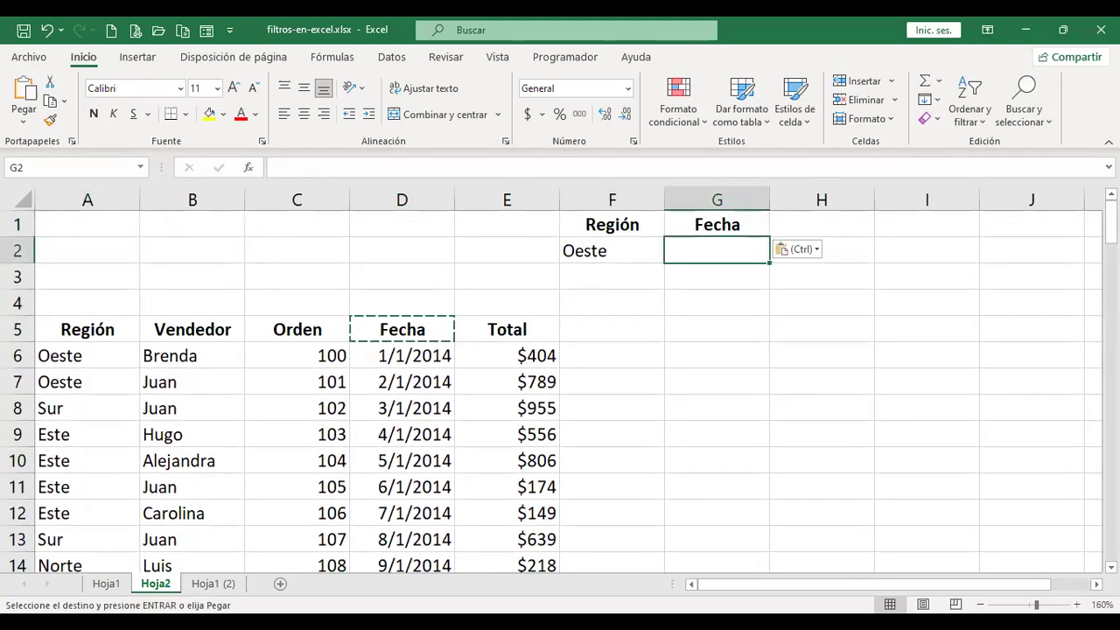
{"action": "type", "text": "<"}
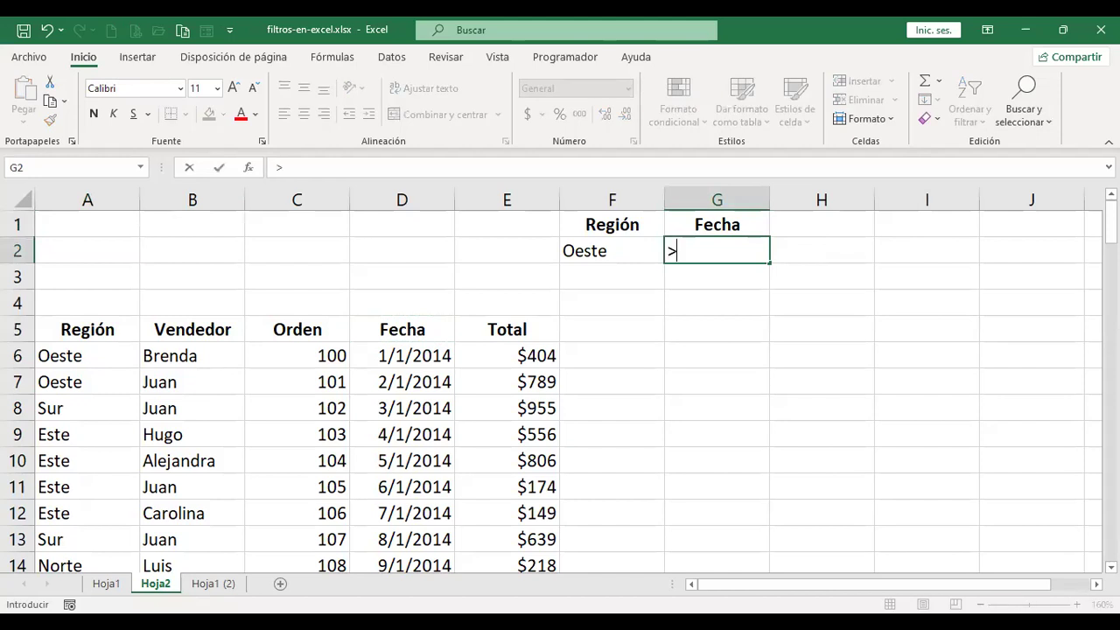
{"action": "key", "text": "BackSpace"}
{"action": "key", "text": "Escape"}
Enter >15/1/2014 in cell G2 as the first date criterion
{"action": "scroll", "coordinate": [645, 438], "scroll_direction": "down", "scroll_amount": 3}
{"action": "scroll", "coordinate": [424, 446], "scroll_direction": "up", "scroll_amount": 3}
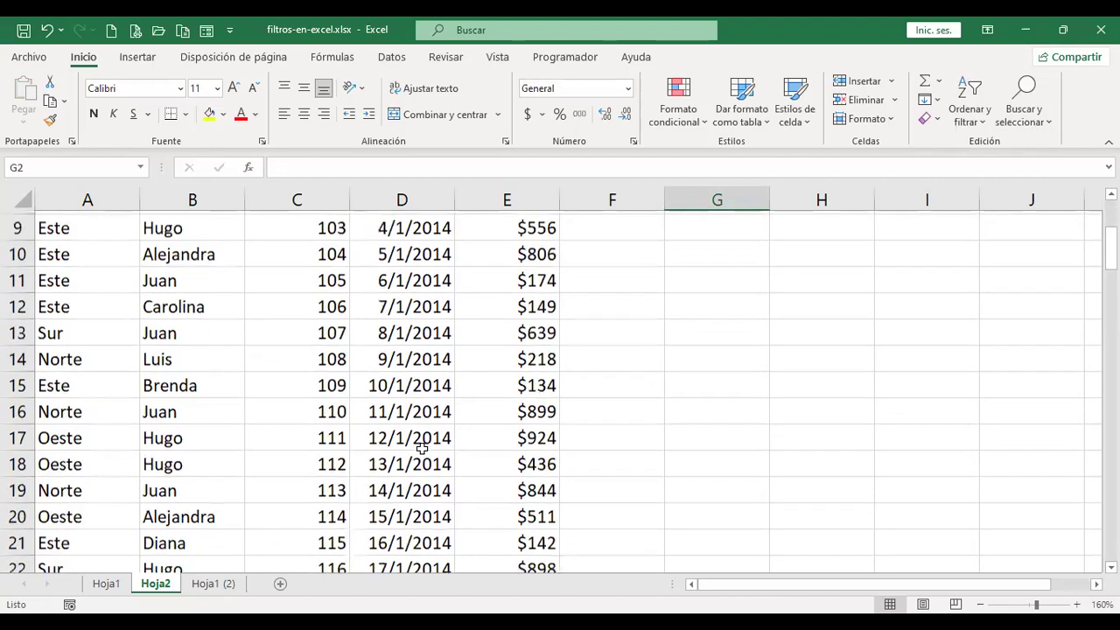
{"action": "type", "text": "<"}
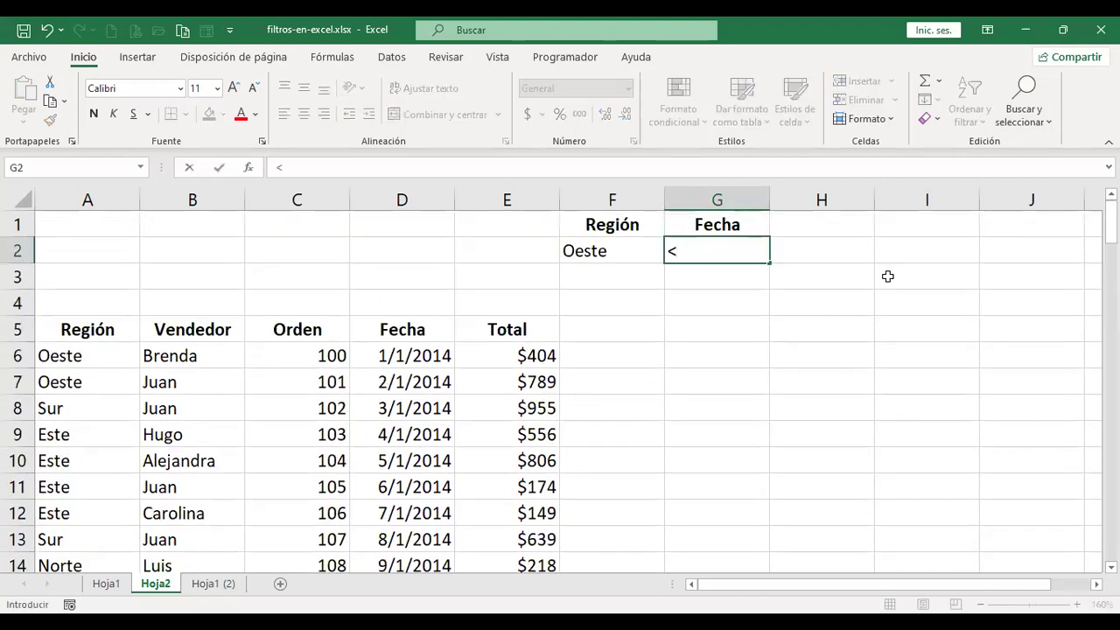
{"action": "type", "text": "15/1/2014"}
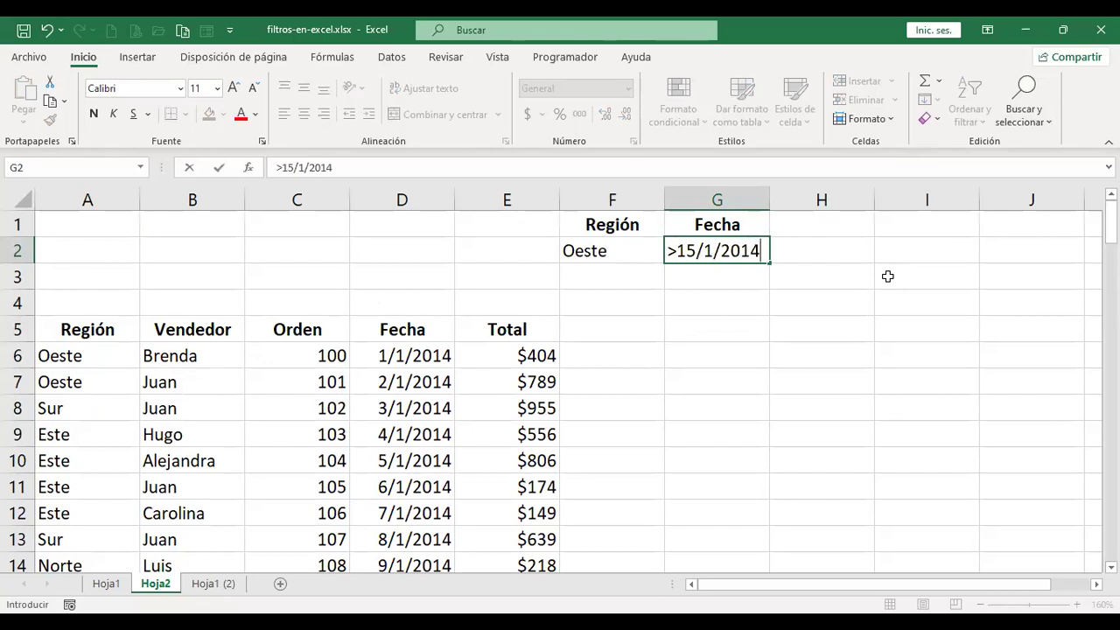
{"action": "key", "text": "Return"}
{"action": "key", "text": "Up"}
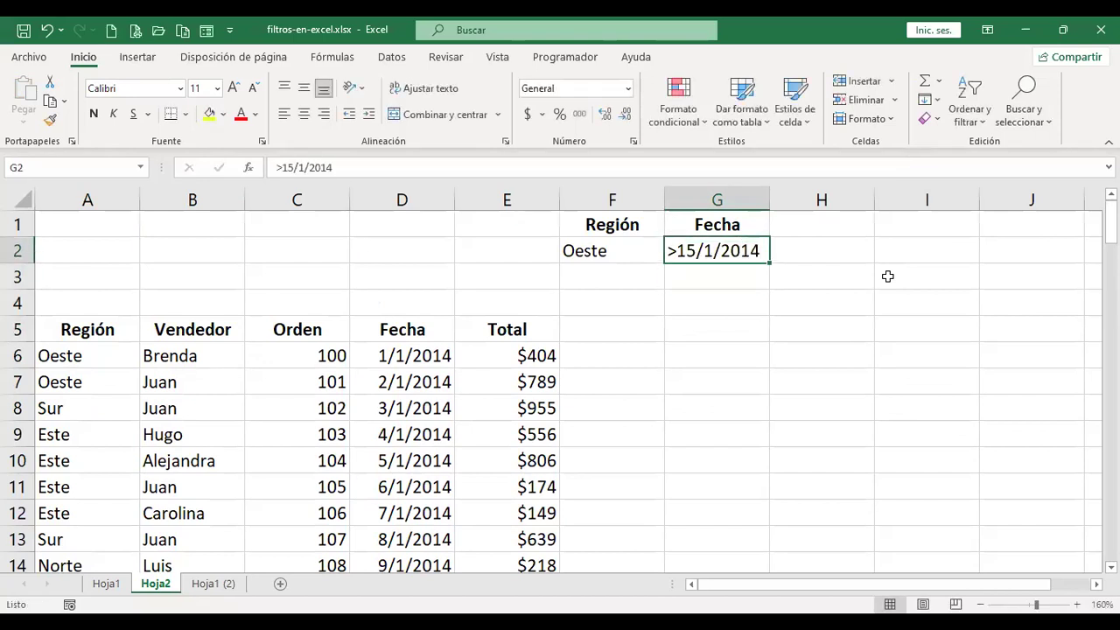
Copy the Oeste criterion from cell F2 into cell F3 and go to the date cell beside it
{"action": "key", "text": "Left"}
{"action": "key", "text": "ctrl+c"}
{"action": "key", "text": "Down"}
{"action": "key", "text": "Return"}
{"action": "key", "text": "Right"}
{"action": "key", "text": "Up"}
{"action": "key", "text": "Down"}
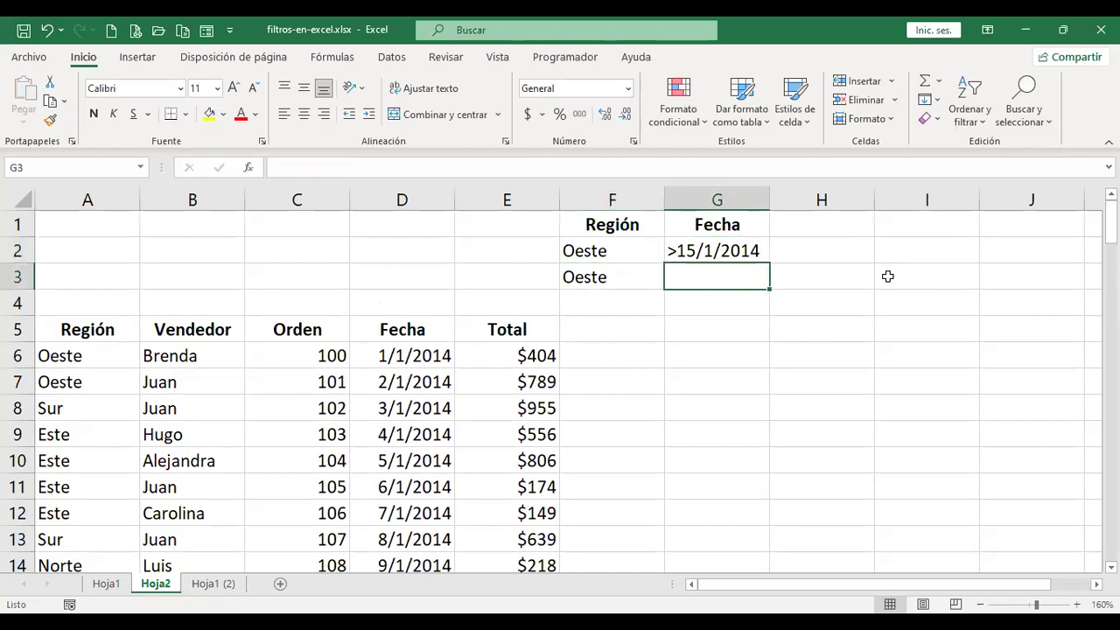
Check the dates in the Fecha column and enter <15/2/2014 in cell G3 as the second date criterion
{"action": "type", "text": "<"}
{"action": "key", "text": "Escape"}
{"action": "key", "text": "Page_Down"}
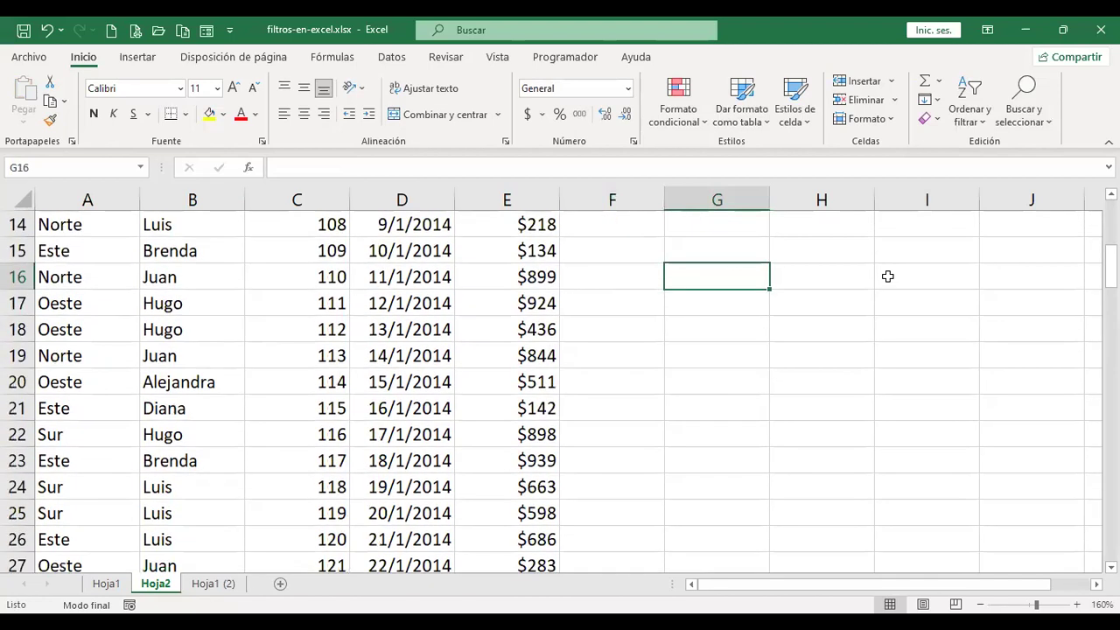
{"action": "key", "text": "Page_Down"}
{"action": "key", "text": "Page_Down"}
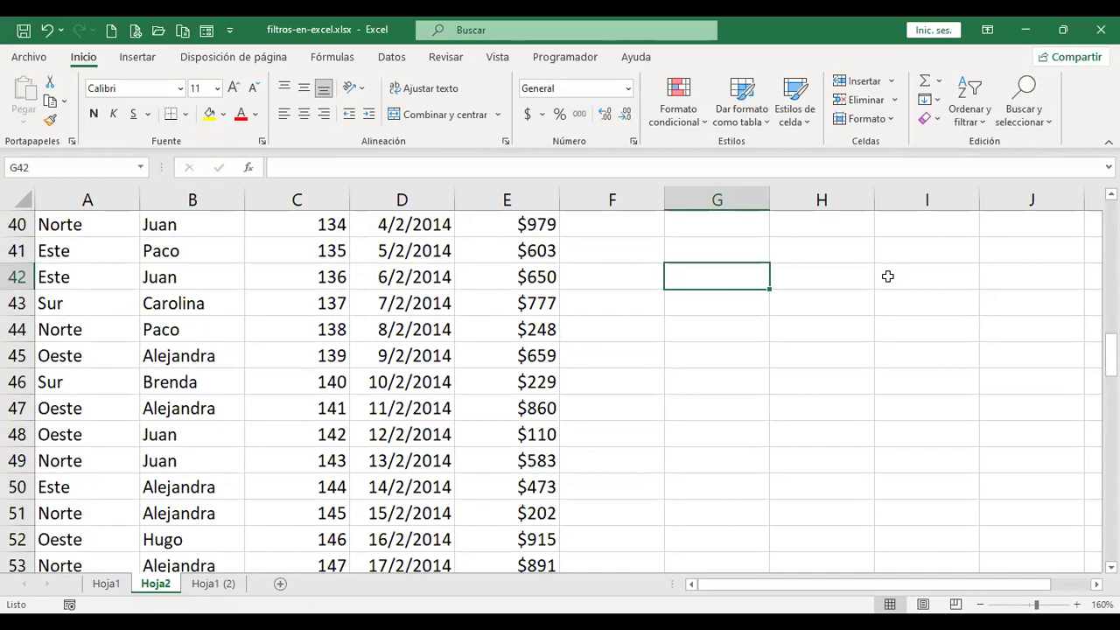
{"action": "key", "text": "Page_Up"}
{"action": "key", "text": "Page_Up"}
{"action": "key", "text": "Page_Up"}
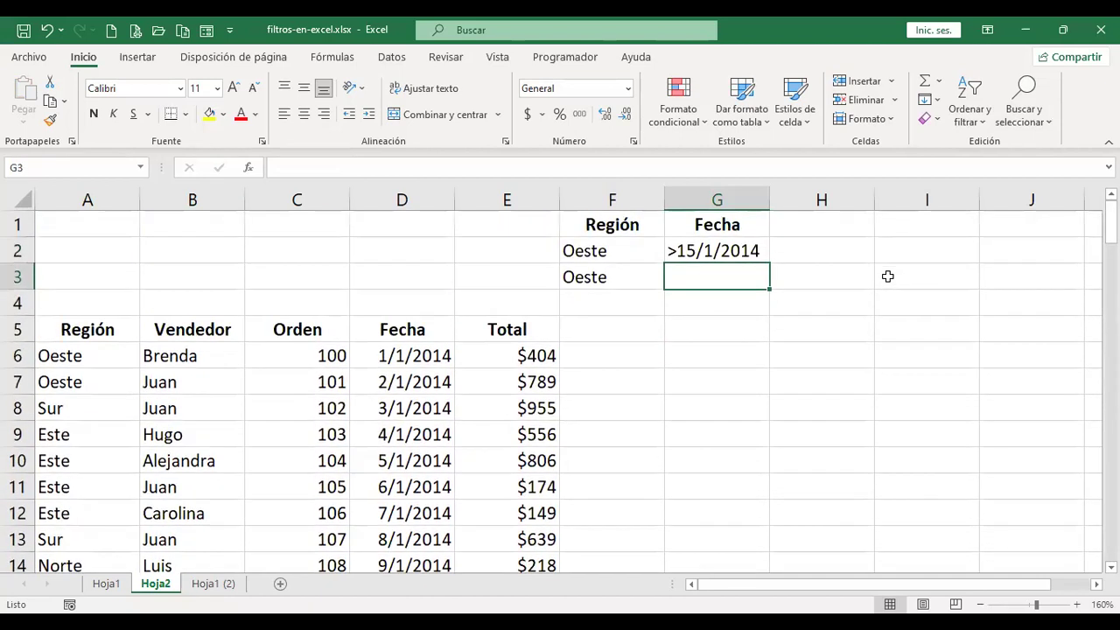
{"action": "type", "text": "<15"}
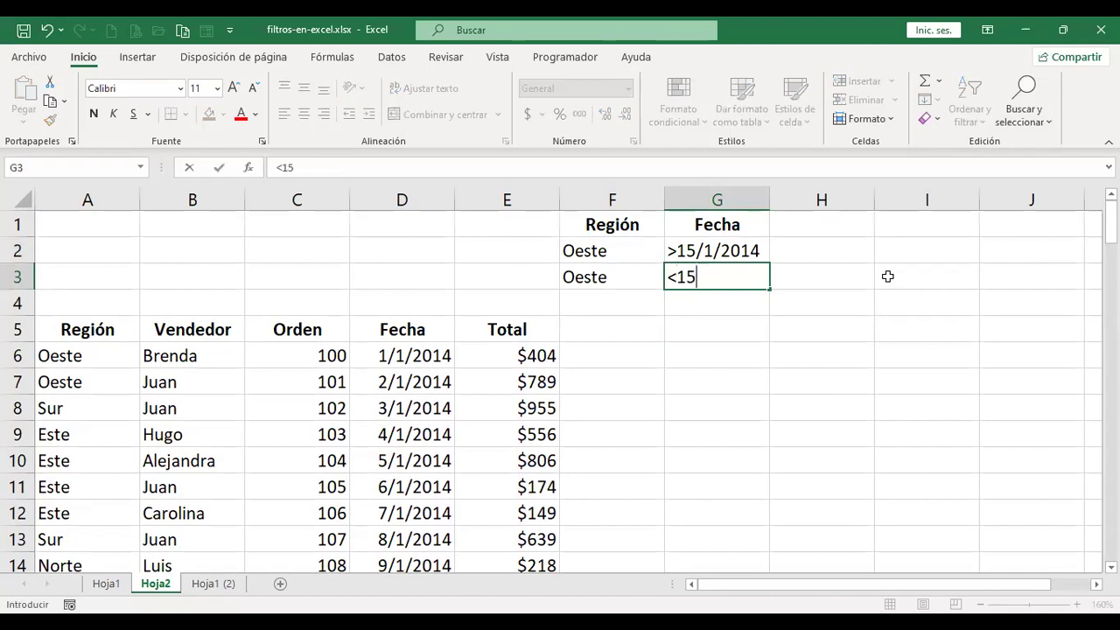
{"action": "type", "text": "/2/2014"}
{"action": "key", "text": "Return"}
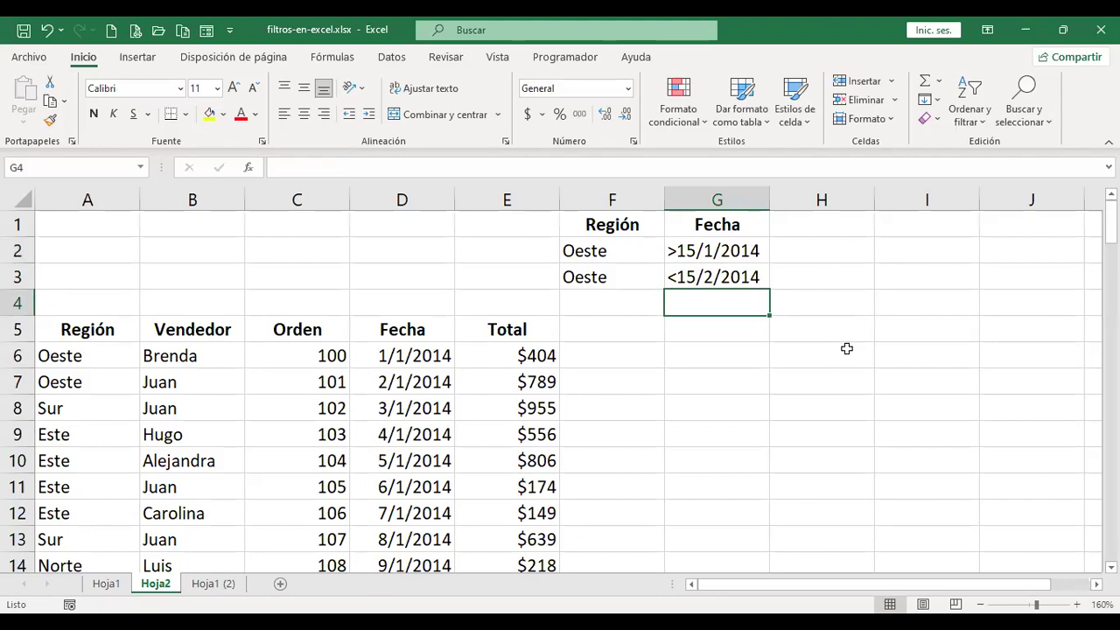
{"action": "left_click", "coordinate": [392, 58]}
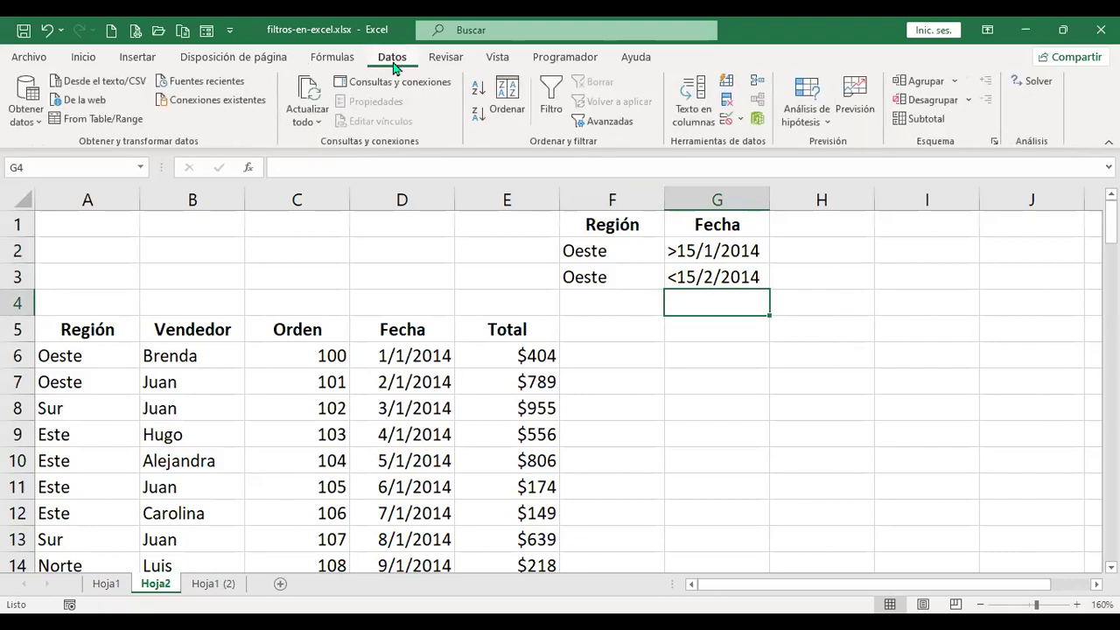
{"action": "left_click", "coordinate": [622, 127]}
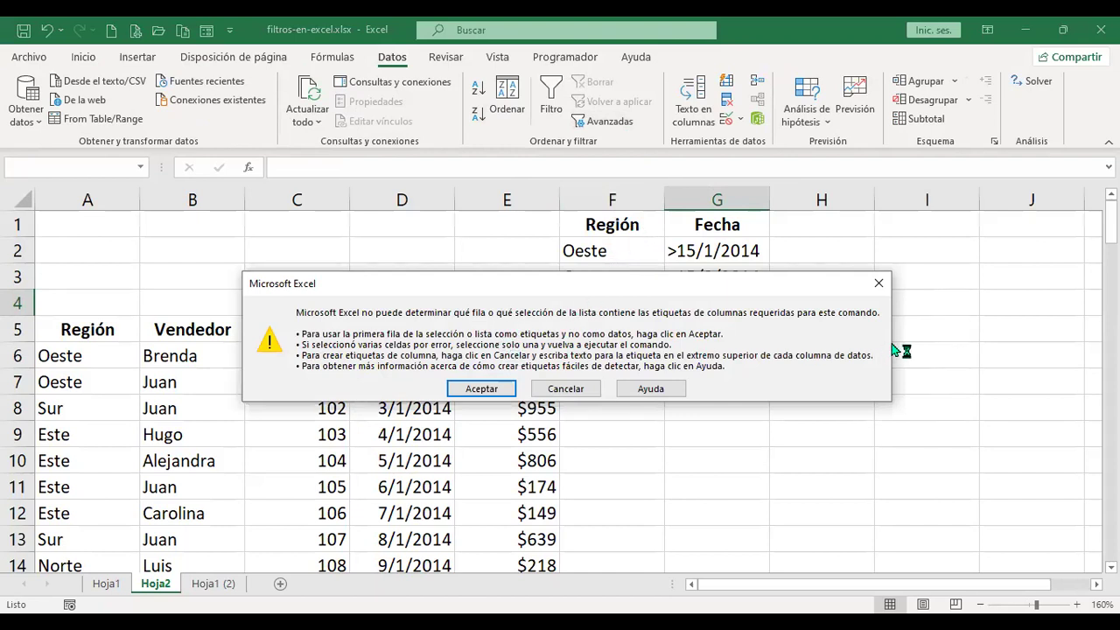
{"action": "left_click", "coordinate": [880, 283]}
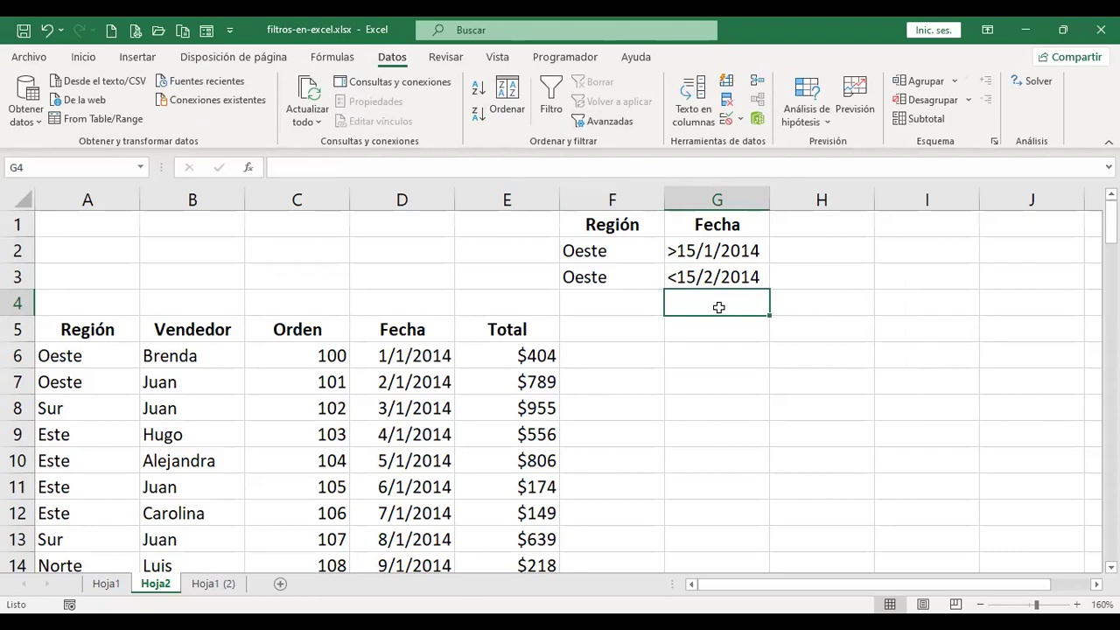
Start an advanced filter on the sales table A5:E106, set to copy the results to another location
{"action": "left_click", "coordinate": [295, 373]}
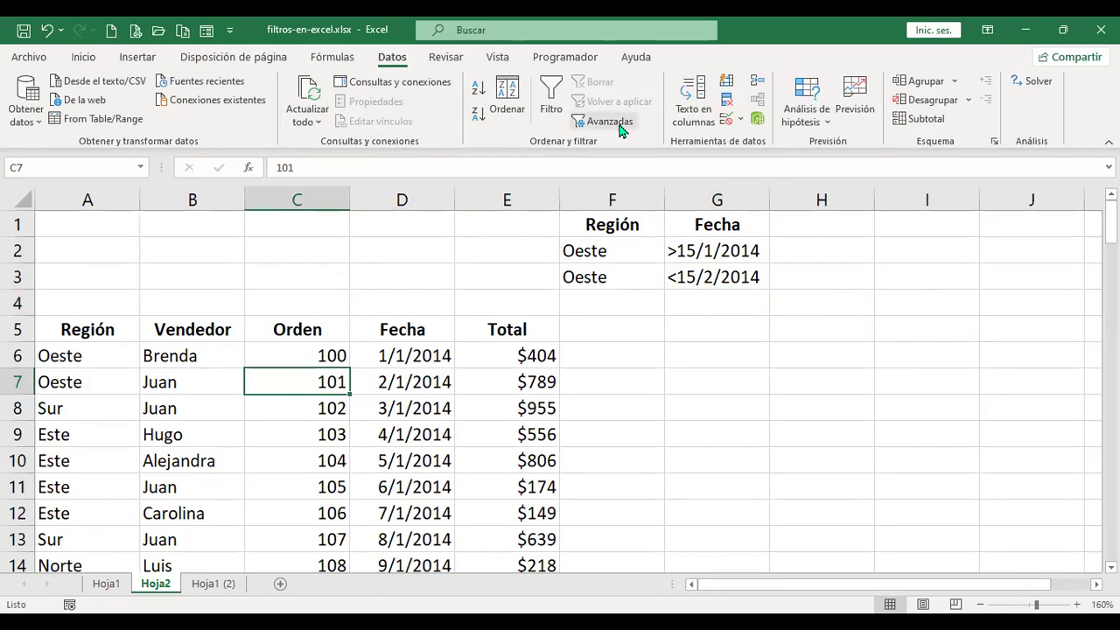
{"action": "left_click", "coordinate": [619, 125]}
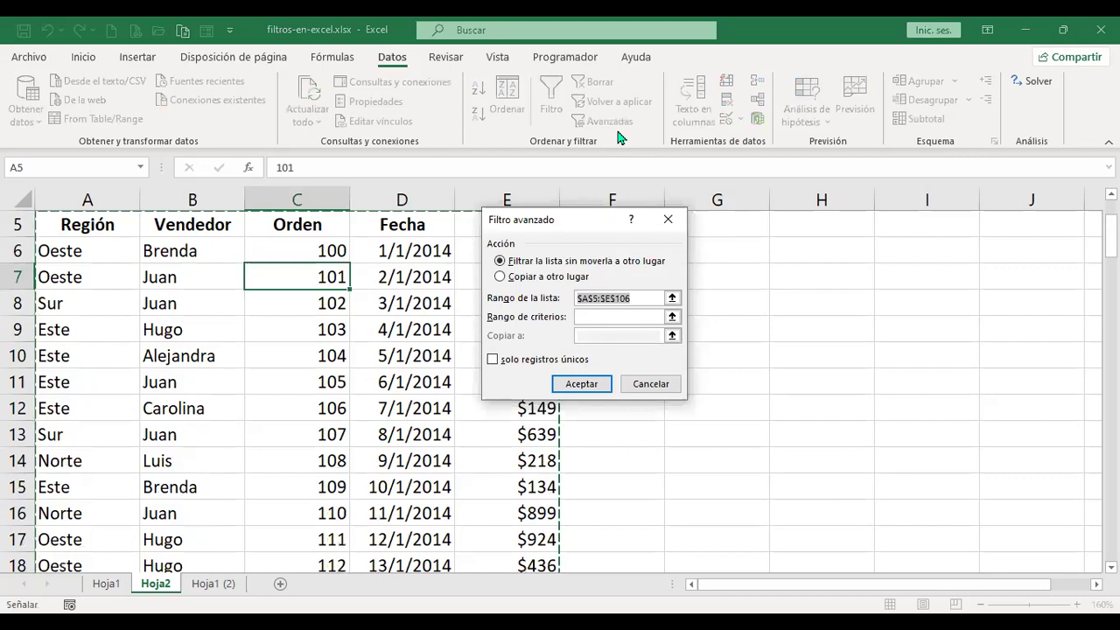
{"action": "left_click", "coordinate": [500, 277]}
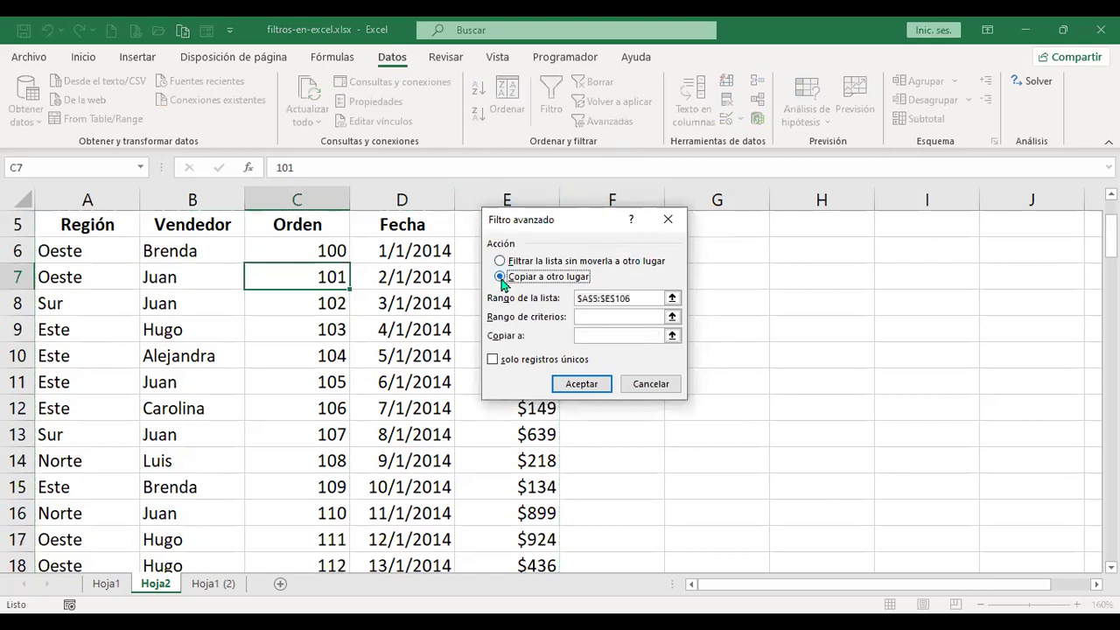
{"action": "left_click", "coordinate": [647, 299]}
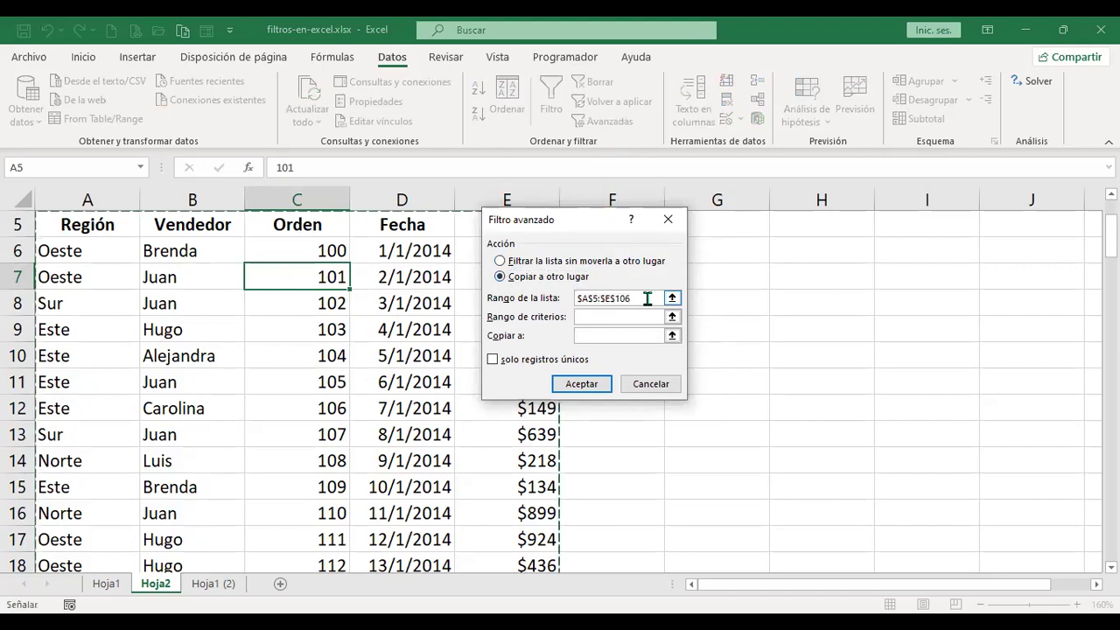
{"action": "left_click", "coordinate": [619, 316]}
{"action": "left_click", "coordinate": [636, 299]}
Set the advanced filter's criteria range to F1:G3, covering the Región and Fecha criteria
{"action": "left_click", "coordinate": [600, 319]}
{"action": "scroll", "coordinate": [805, 380], "scroll_direction": "up", "scroll_amount": 2}
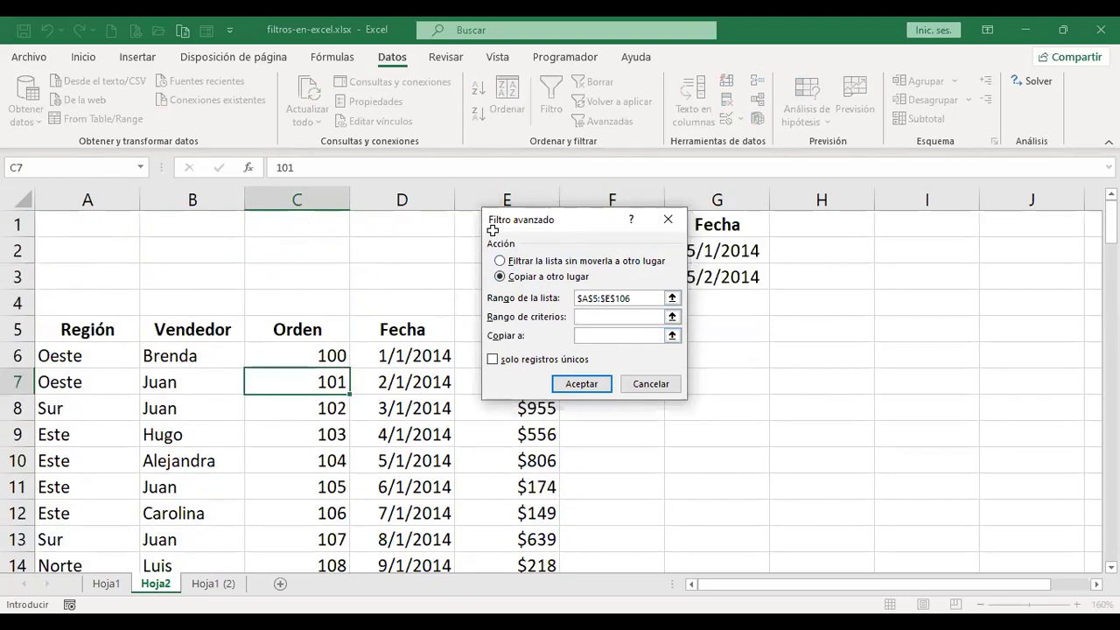
{"action": "left_click_drag", "start_coordinate": [492, 223], "coordinate": [265, 223]}
{"action": "left_click", "coordinate": [610, 224]}
{"action": "left_click", "coordinate": [725, 277], "text": "shift"}
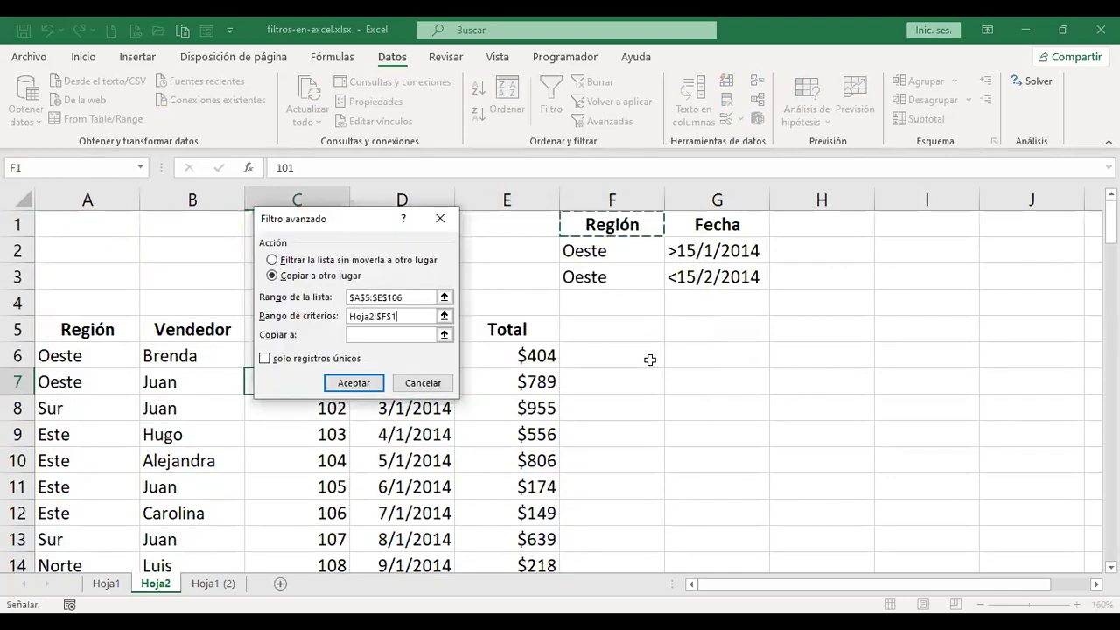
Set cell H5 as the copy destination and run the advanced filter
{"action": "left_click", "coordinate": [375, 335]}
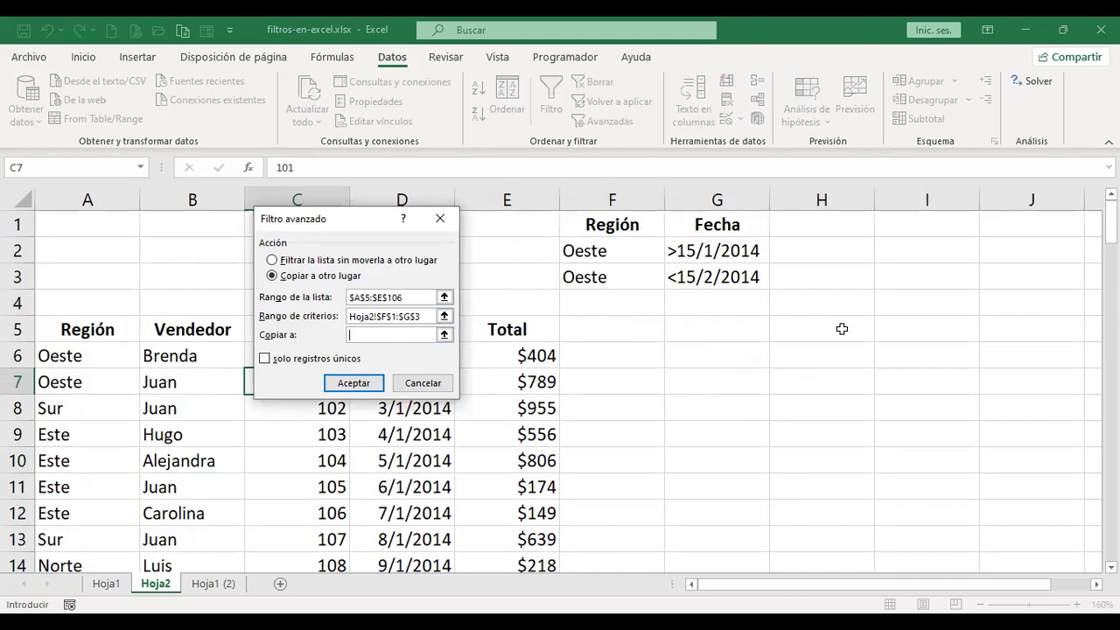
{"action": "left_click", "coordinate": [842, 329]}
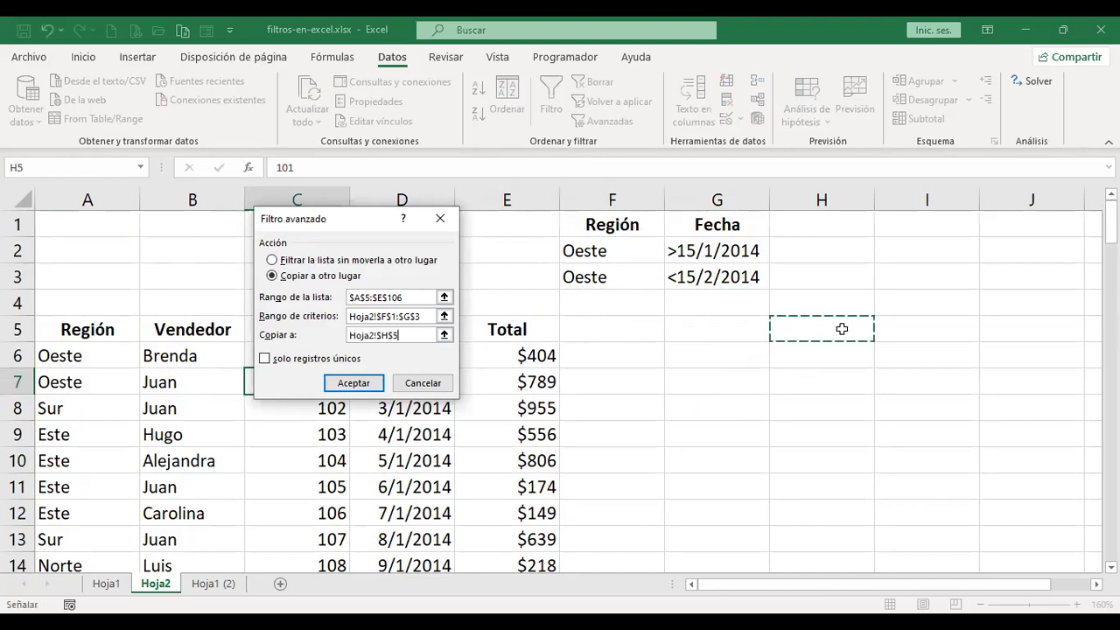
{"action": "left_click", "coordinate": [353, 382]}
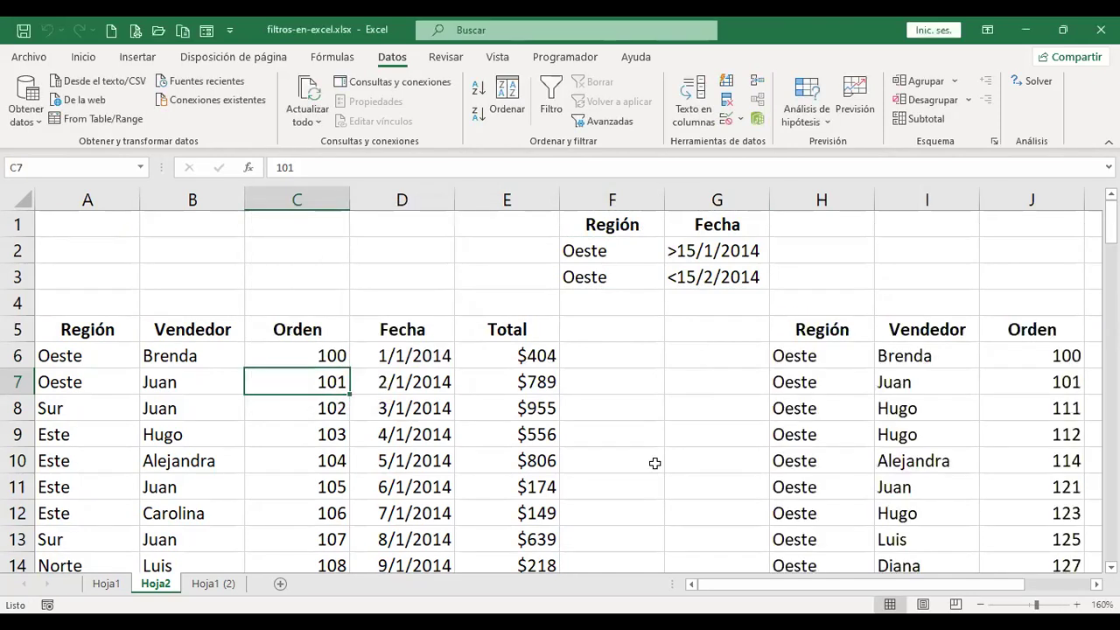
Examine the dates in the filtered copy and compare them with the two date criteria
{"action": "left_click_drag", "start_coordinate": [851, 585], "coordinate": [917, 590]}
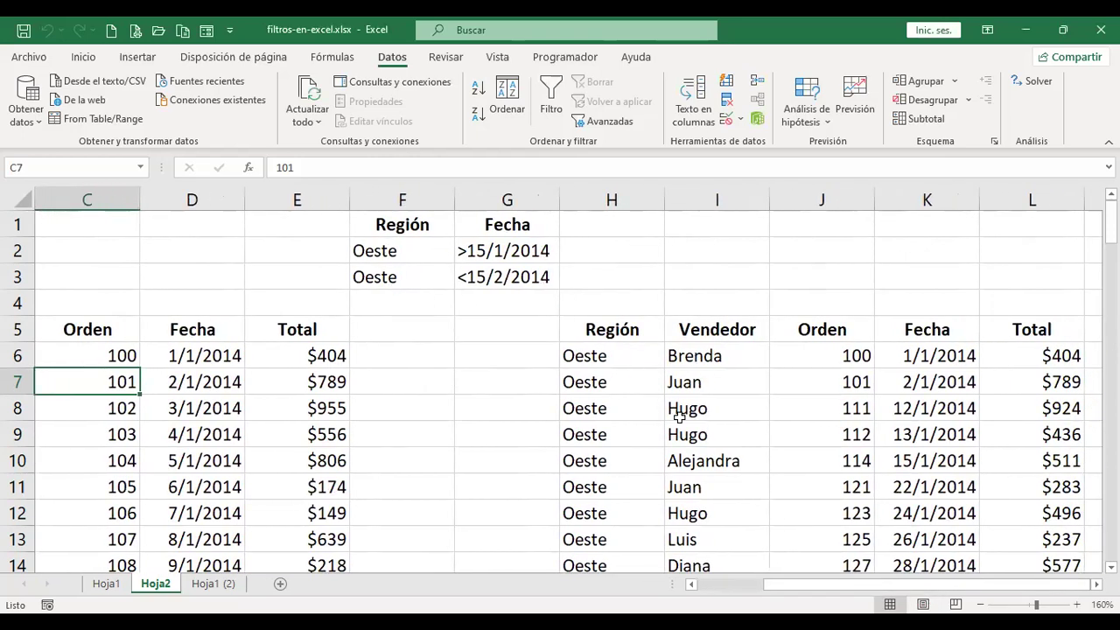
{"action": "scroll", "coordinate": [679, 417], "scroll_direction": "down", "scroll_amount": 3}
{"action": "scroll", "coordinate": [679, 417], "scroll_direction": "down", "scroll_amount": 6}
{"action": "scroll", "coordinate": [679, 418], "scroll_direction": "up", "scroll_amount": 5}
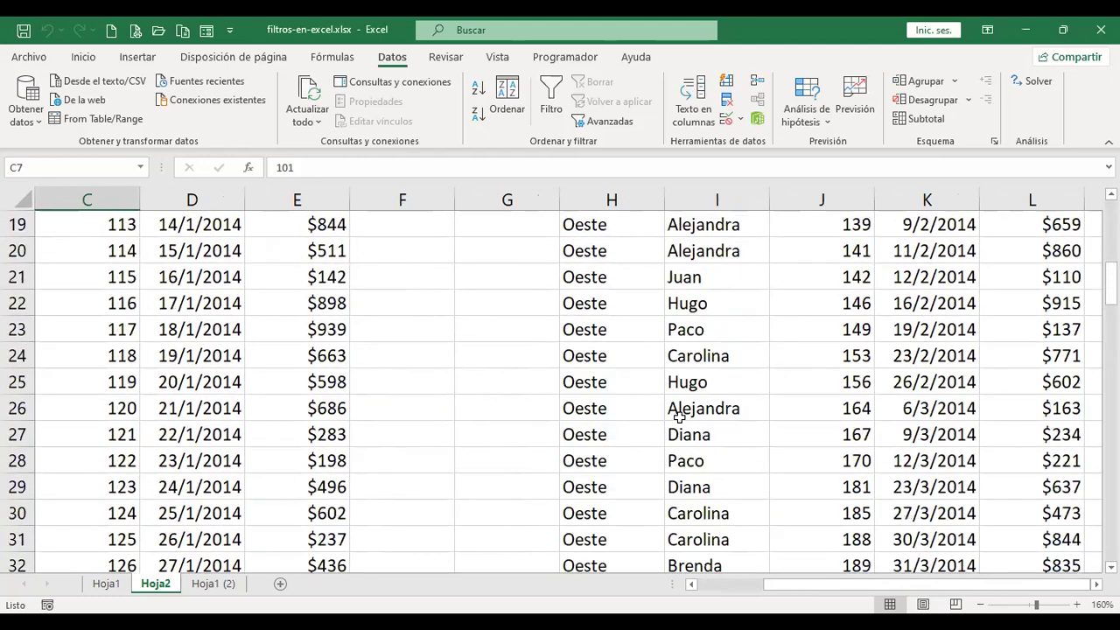
{"action": "scroll", "coordinate": [679, 419], "scroll_direction": "up", "scroll_amount": 5}
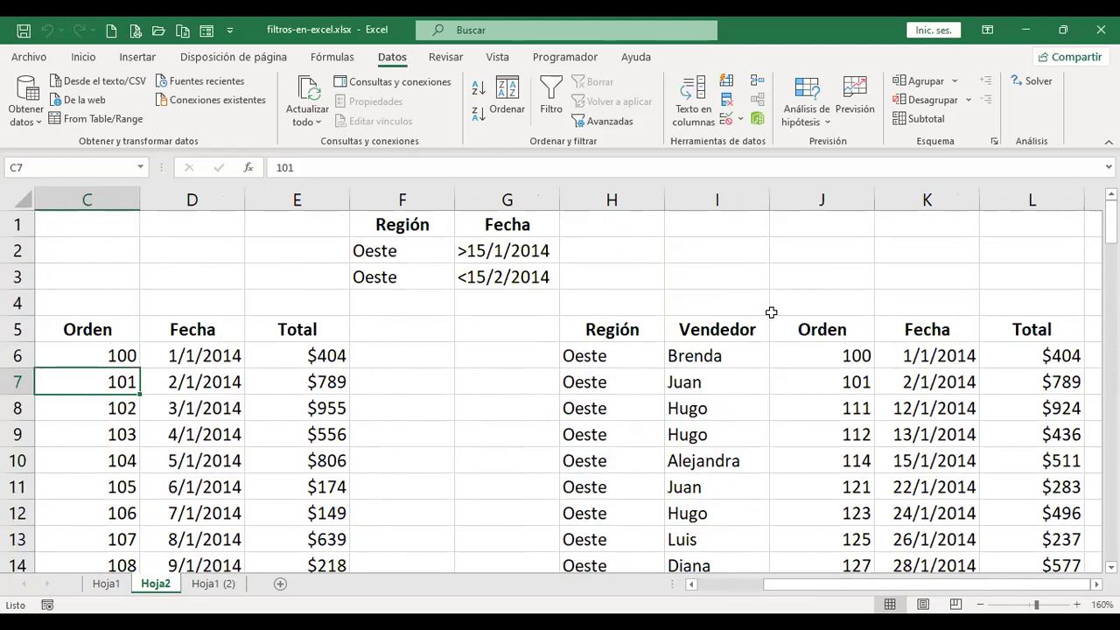
{"action": "scroll", "coordinate": [785, 349], "scroll_direction": "down", "scroll_amount": 7}
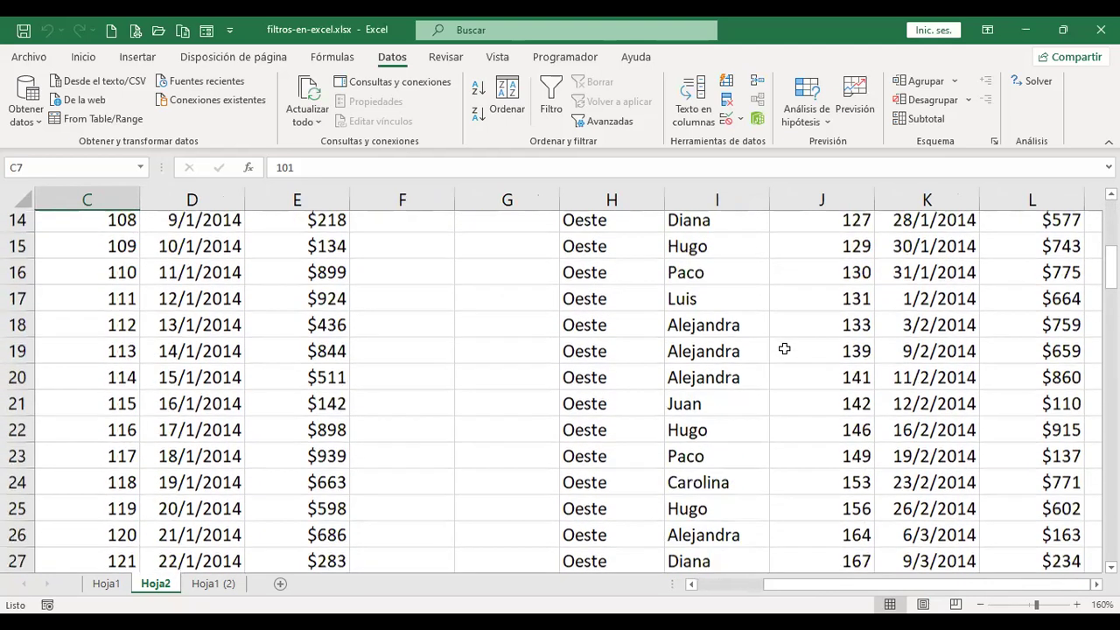
{"action": "scroll", "coordinate": [784, 348], "scroll_direction": "down", "scroll_amount": 1}
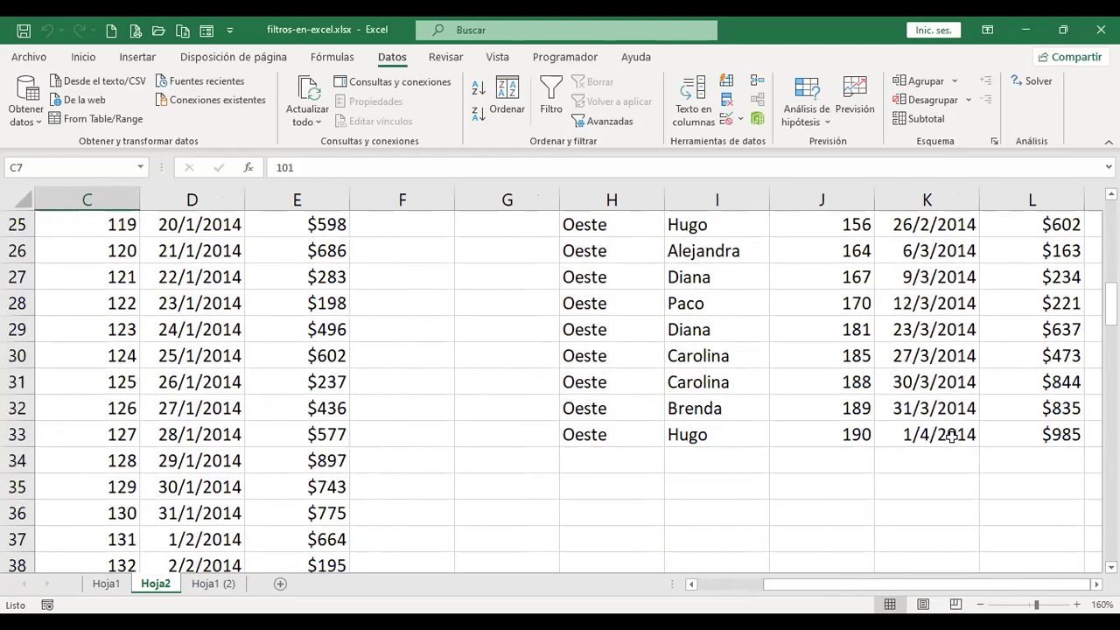
{"action": "scroll", "coordinate": [951, 440], "scroll_direction": "up", "scroll_amount": 8}
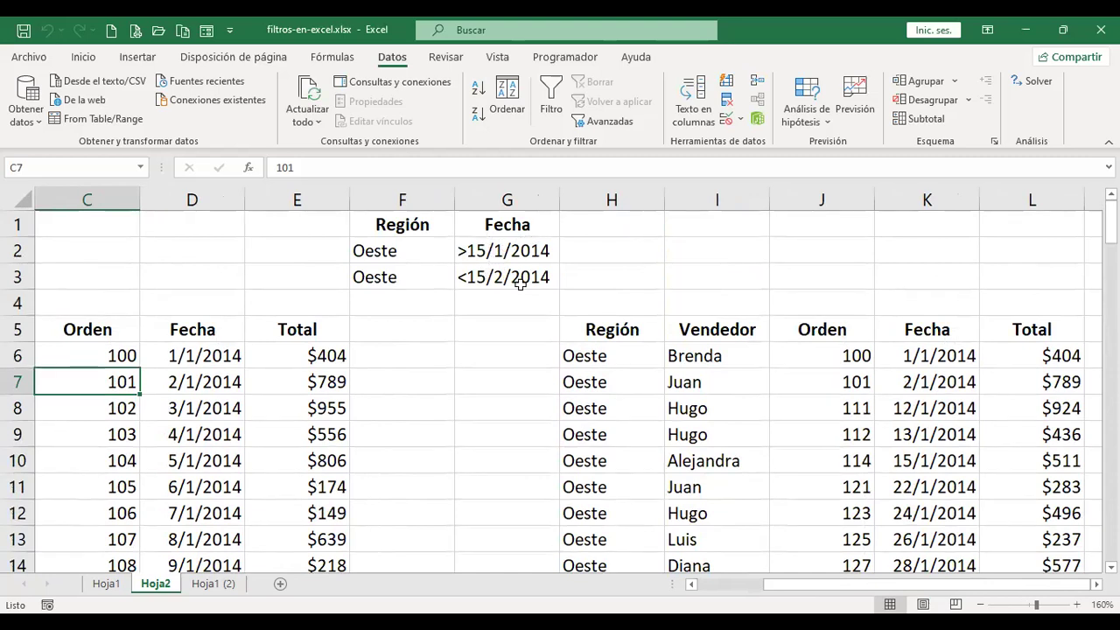
{"action": "scroll", "coordinate": [1003, 491], "scroll_direction": "down", "scroll_amount": 2}
{"action": "scroll", "coordinate": [1003, 491], "scroll_direction": "down", "scroll_amount": 1}
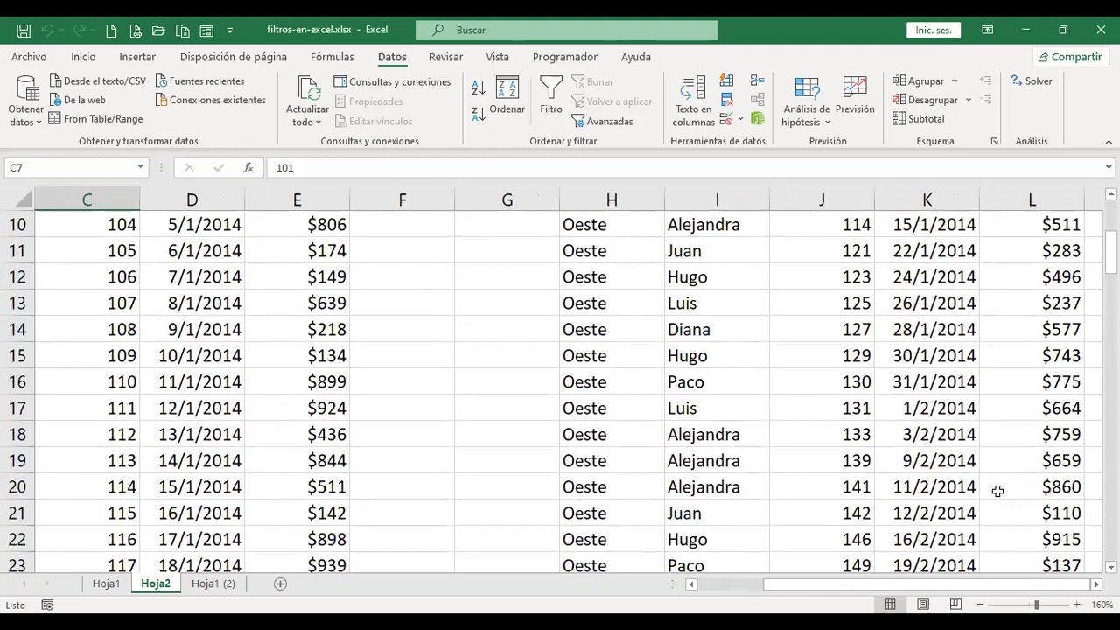
{"action": "scroll", "coordinate": [998, 491], "scroll_direction": "up", "scroll_amount": 2}
{"action": "scroll", "coordinate": [998, 491], "scroll_direction": "up", "scroll_amount": 1}
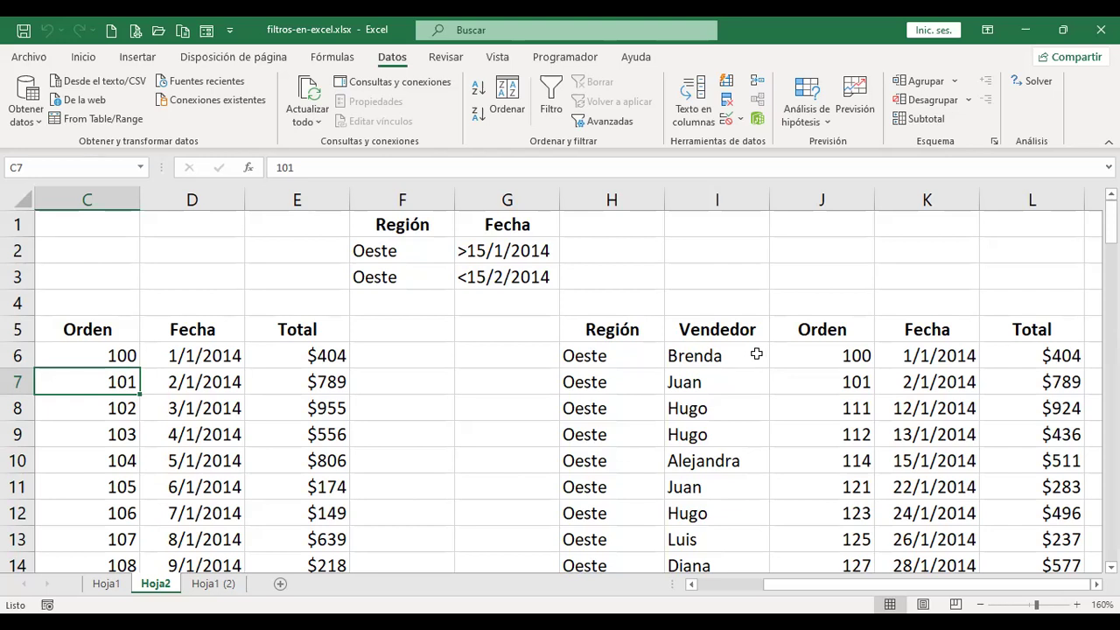
Delete the whole filtered results table that starts at cell H5
{"action": "left_click", "coordinate": [630, 382]}
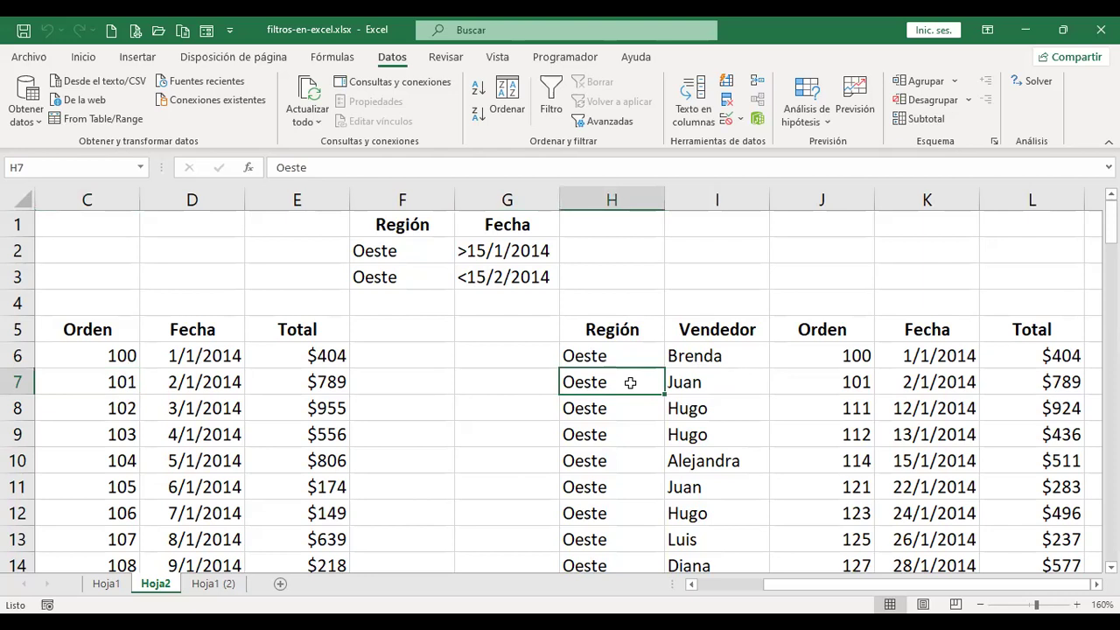
{"action": "key", "text": "ctrl+a"}
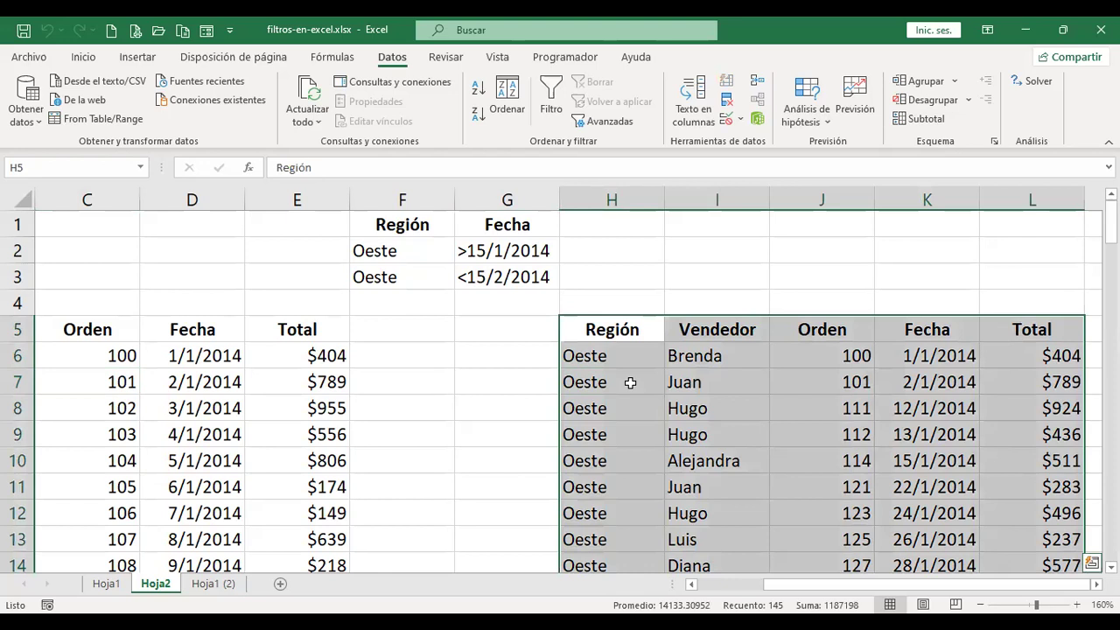
{"action": "key", "text": "Delete"}
Copy the Fecha criterion header from cell G1 into cell H1
{"action": "left_click", "coordinate": [513, 223]}
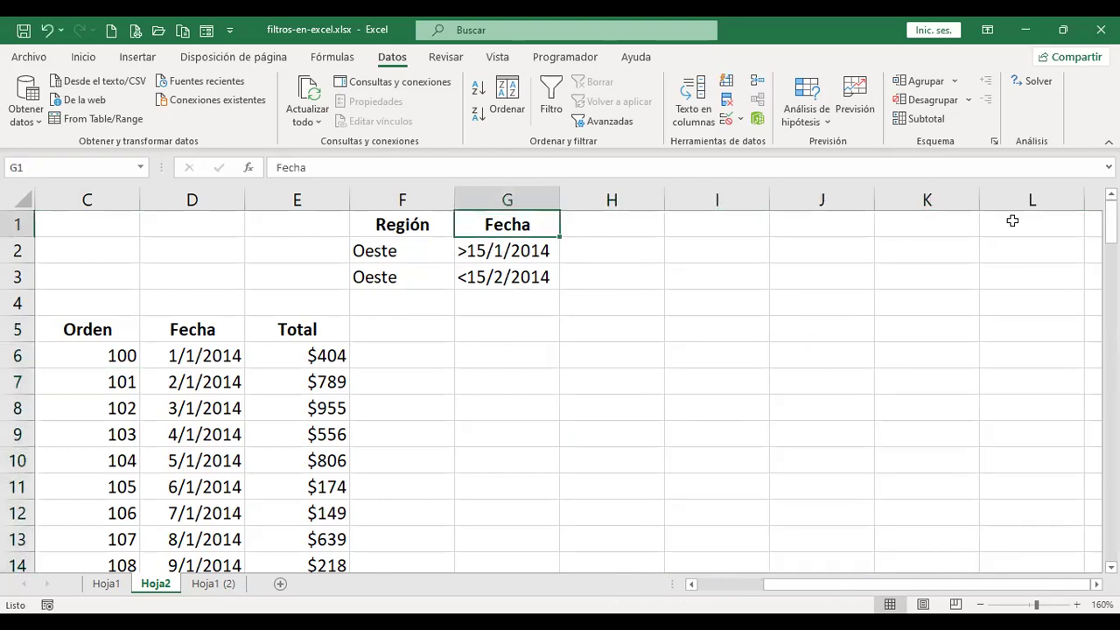
{"action": "key", "text": "ctrl+c"}
{"action": "key", "text": "Right"}
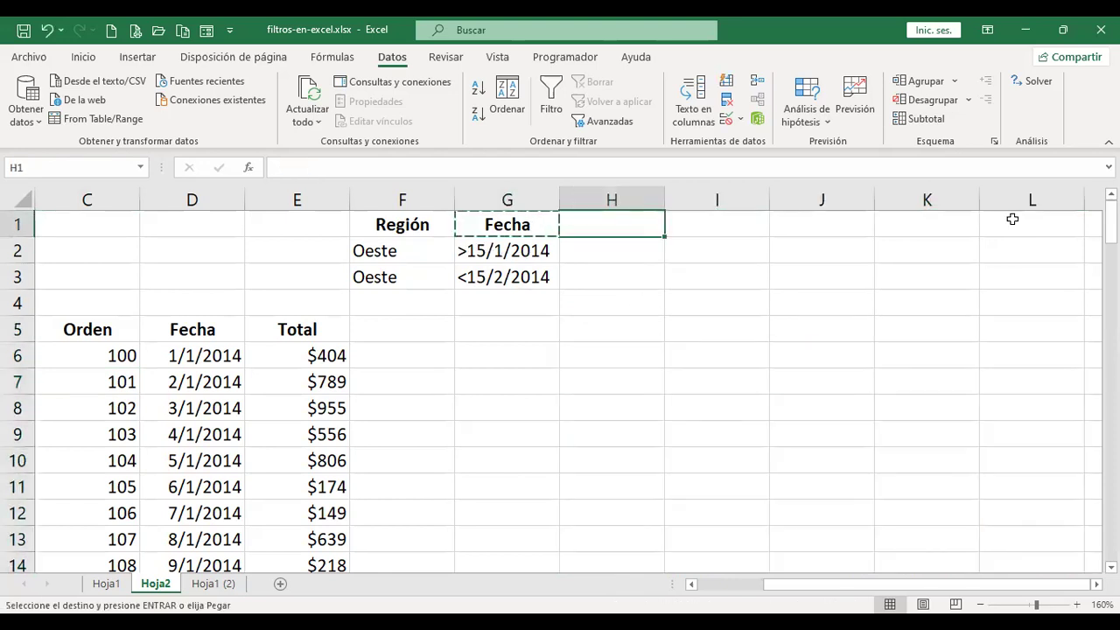
{"action": "key", "text": "ctrl+v"}
Move the <15/2/2014 criterion from cell G3 to cell H2, under the second Fecha header
{"action": "key", "text": "Down"}
{"action": "key", "text": "Down"}
{"action": "key", "text": "Left"}
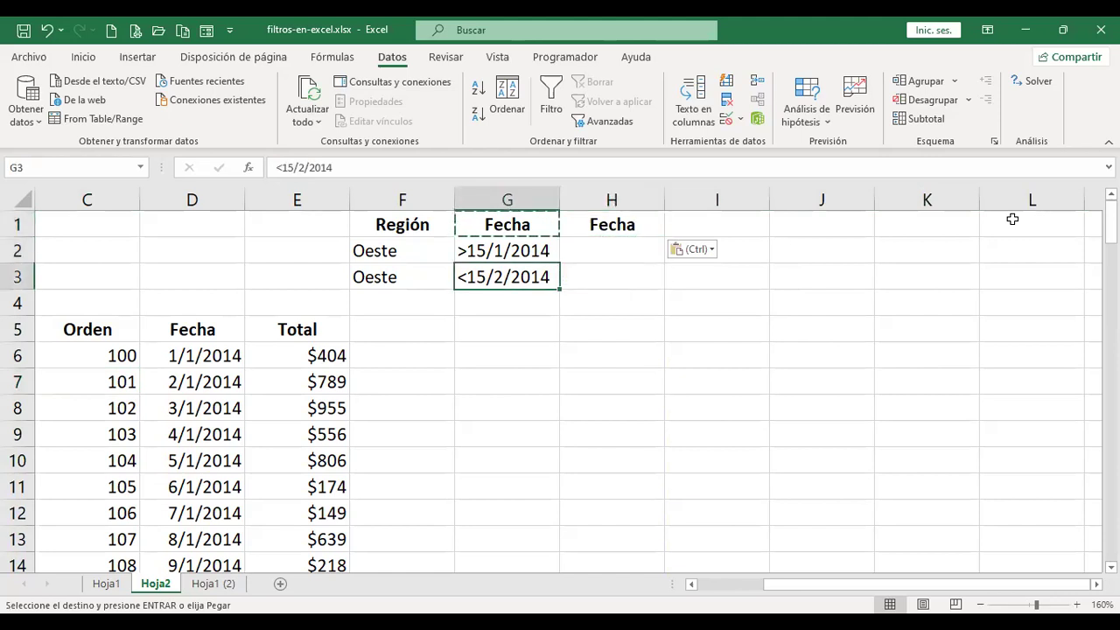
{"action": "key", "text": "ctrl+x"}
{"action": "key", "text": "Right"}
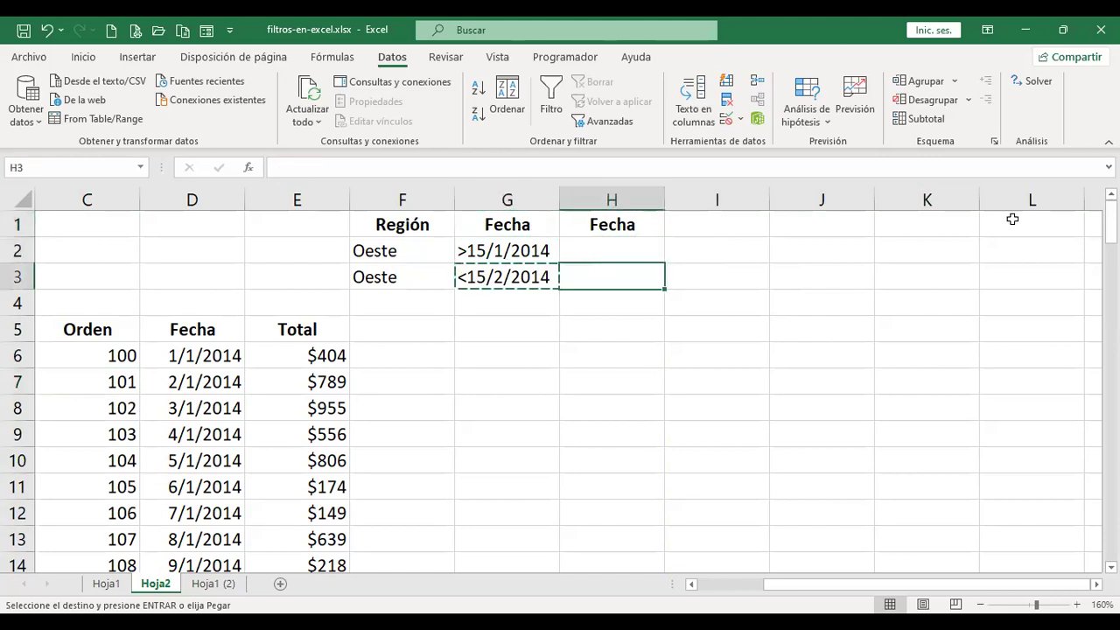
{"action": "key", "text": "Up"}
{"action": "key", "text": "ctrl+v"}
Clear the leftover Oeste criterion from cell F3
{"action": "key", "text": "Down"}
{"action": "key", "text": "Left"}
{"action": "key", "text": "Left"}
{"action": "key", "text": "Delete"}
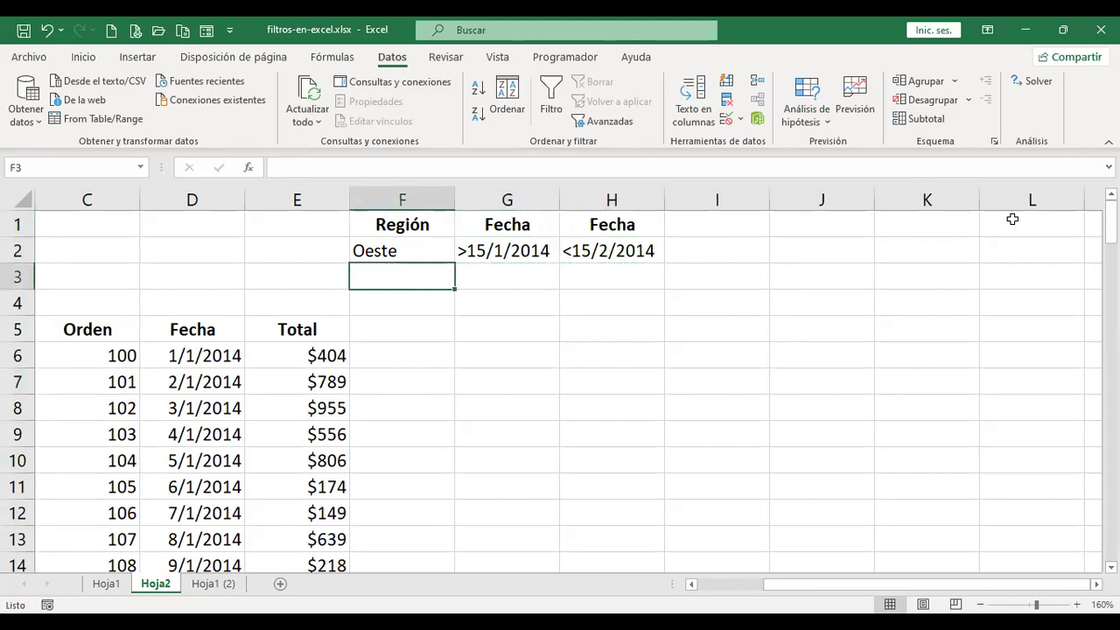
{"action": "key", "text": "Up"}
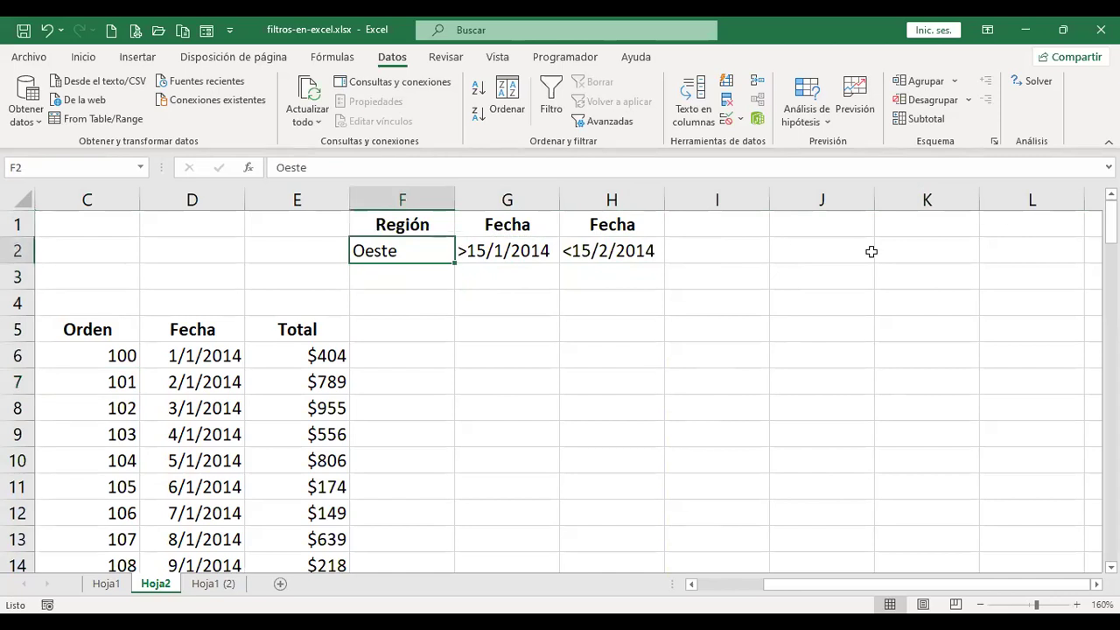
Start an advanced filter on the sales table A5:E106 with the results copied to another location
{"action": "key", "text": "ctrl+Home"}
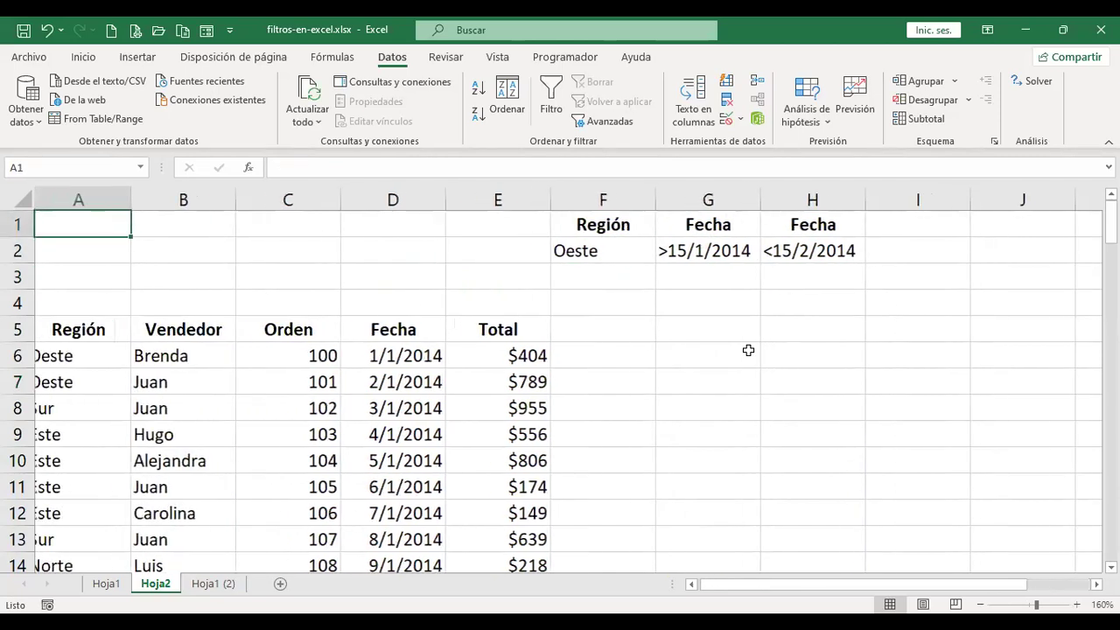
{"action": "left_click", "coordinate": [274, 378]}
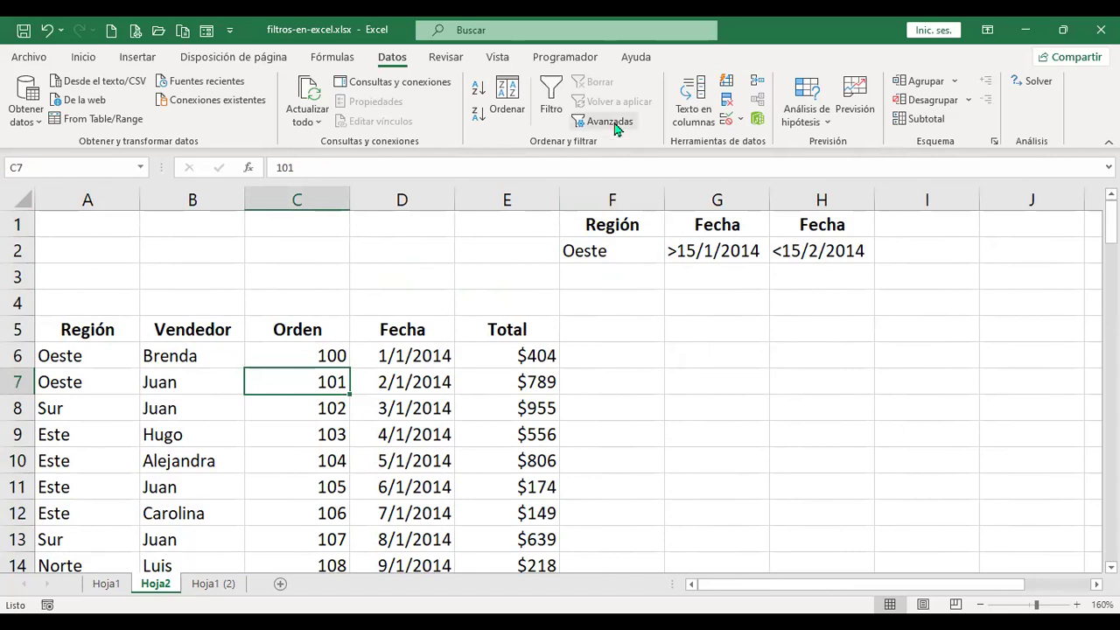
{"action": "left_click", "coordinate": [612, 123]}
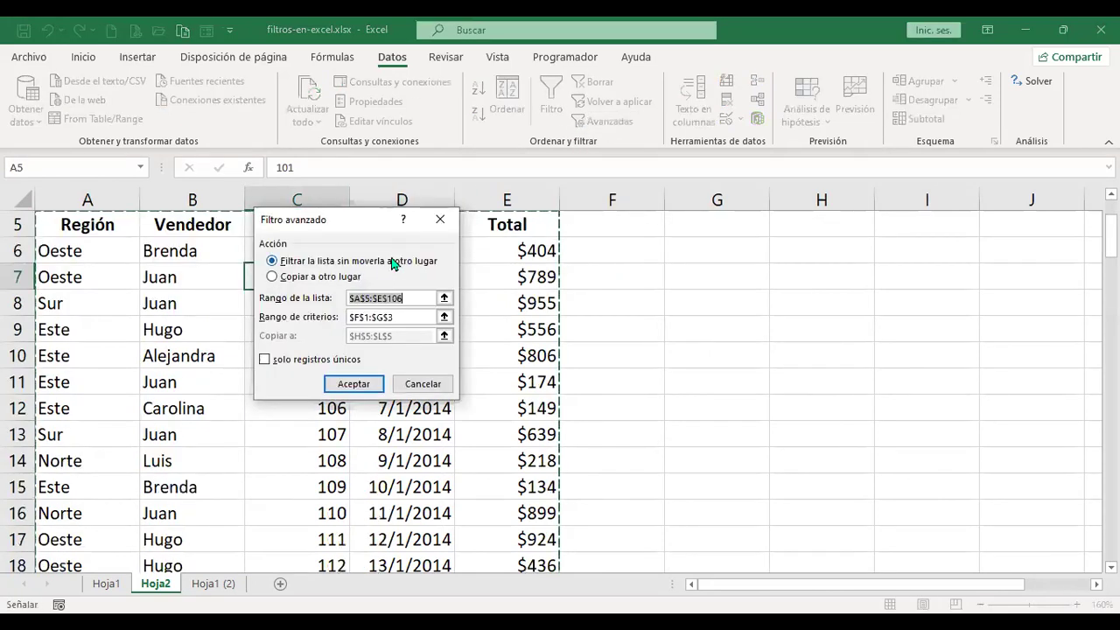
{"action": "left_click", "coordinate": [331, 280]}
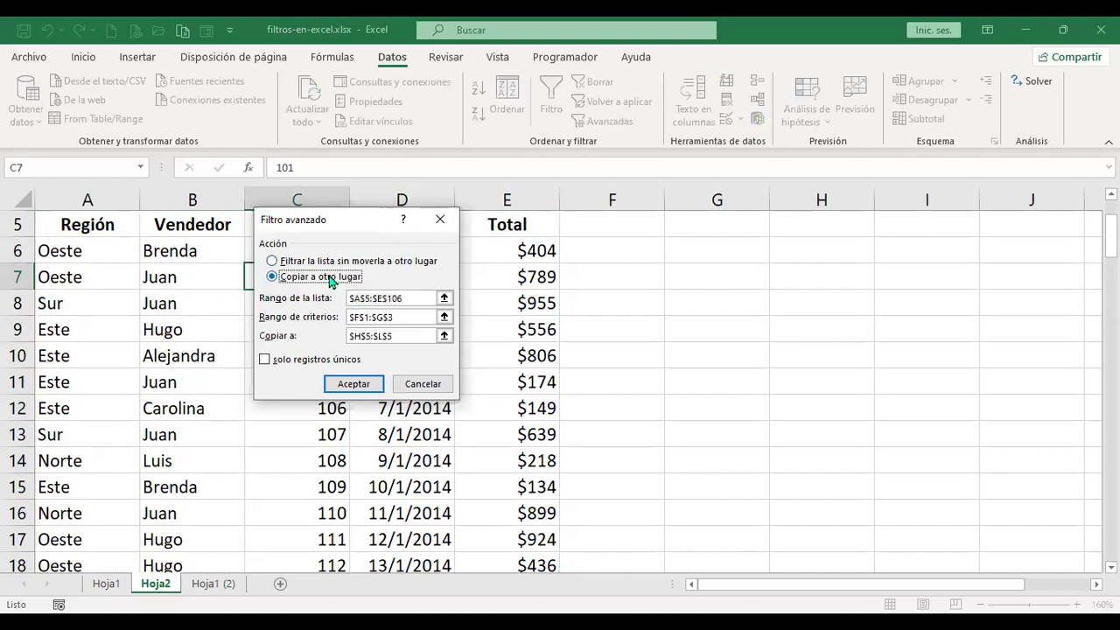
{"action": "left_click", "coordinate": [421, 301]}
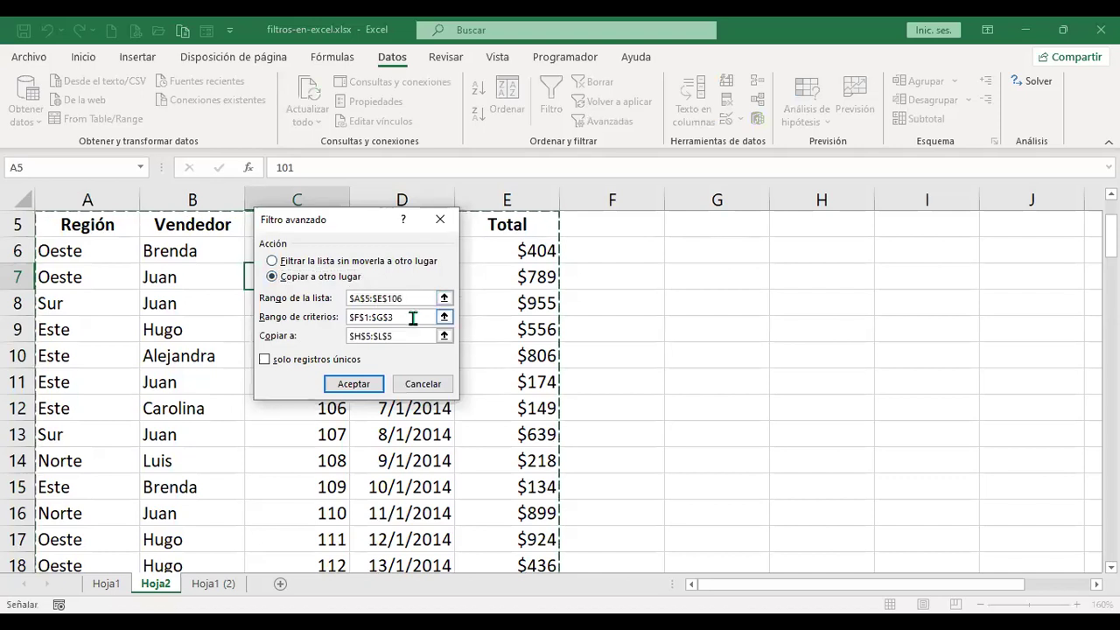
Set the advanced filter's criteria range to F1:H2
{"action": "left_click", "coordinate": [414, 318]}
{"action": "left_click_drag", "start_coordinate": [413, 319], "coordinate": [181, 315]}
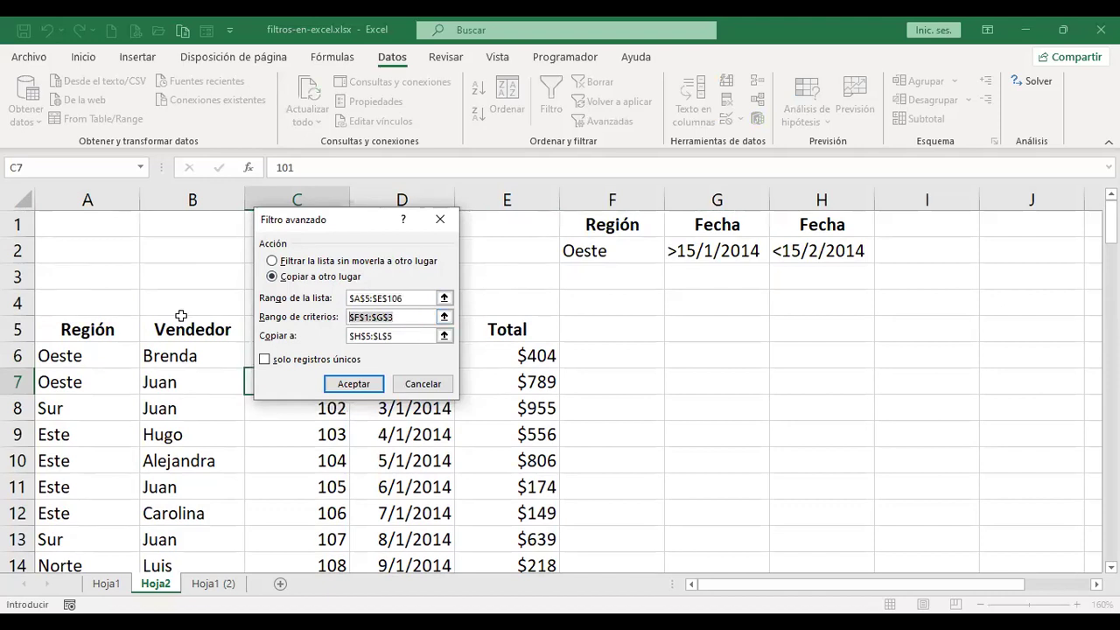
{"action": "left_click", "coordinate": [617, 221]}
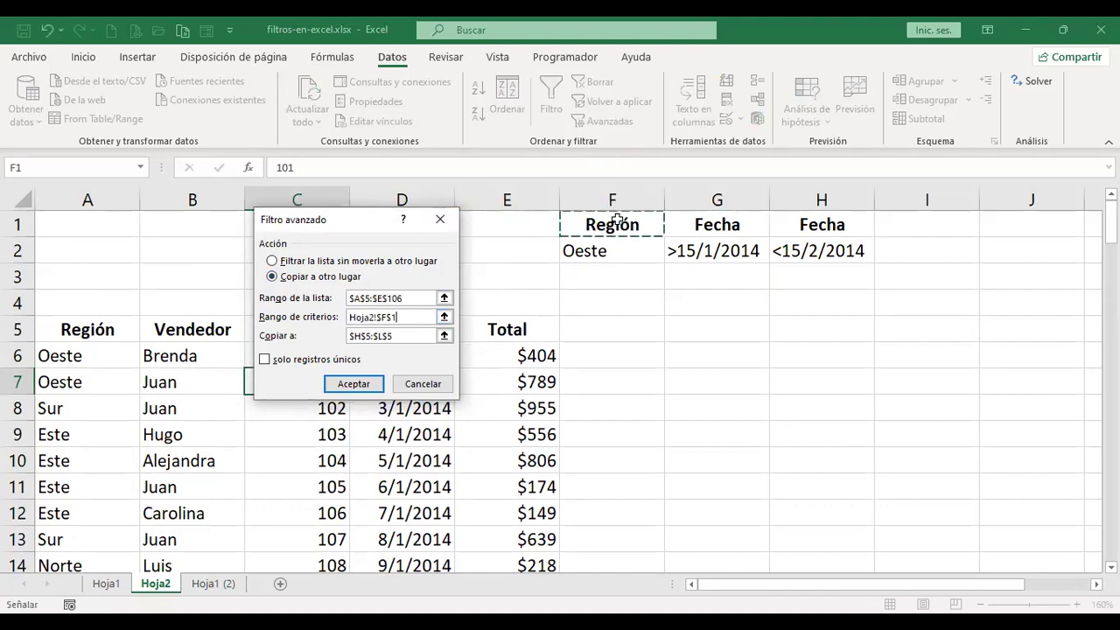
{"action": "left_click_drag", "start_coordinate": [786, 238], "coordinate": [788, 247]}
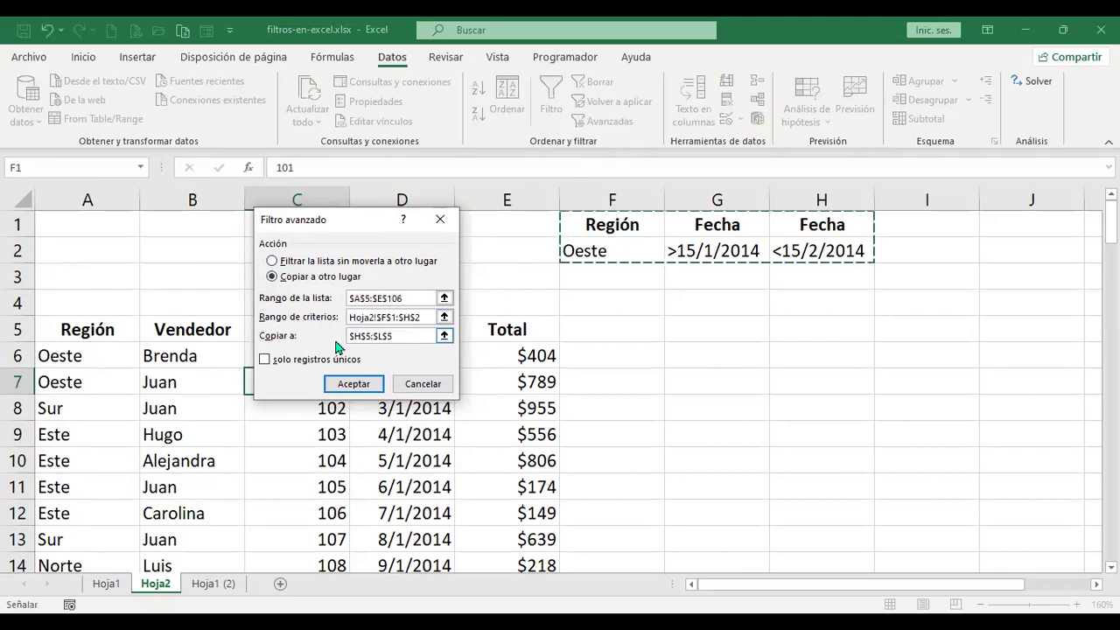
Replace the copy destination with cell I5 and run the advanced filter
{"action": "left_click", "coordinate": [399, 338]}
{"action": "left_click_drag", "start_coordinate": [397, 334], "coordinate": [315, 323]}
{"action": "key", "text": "BackSpace"}
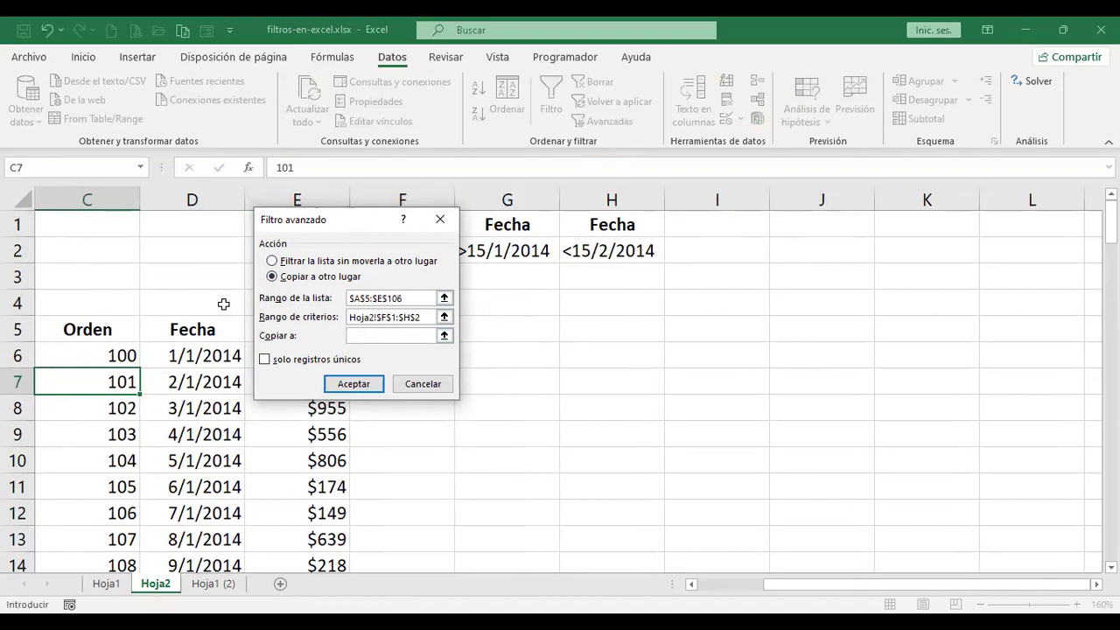
{"action": "left_click", "coordinate": [712, 328]}
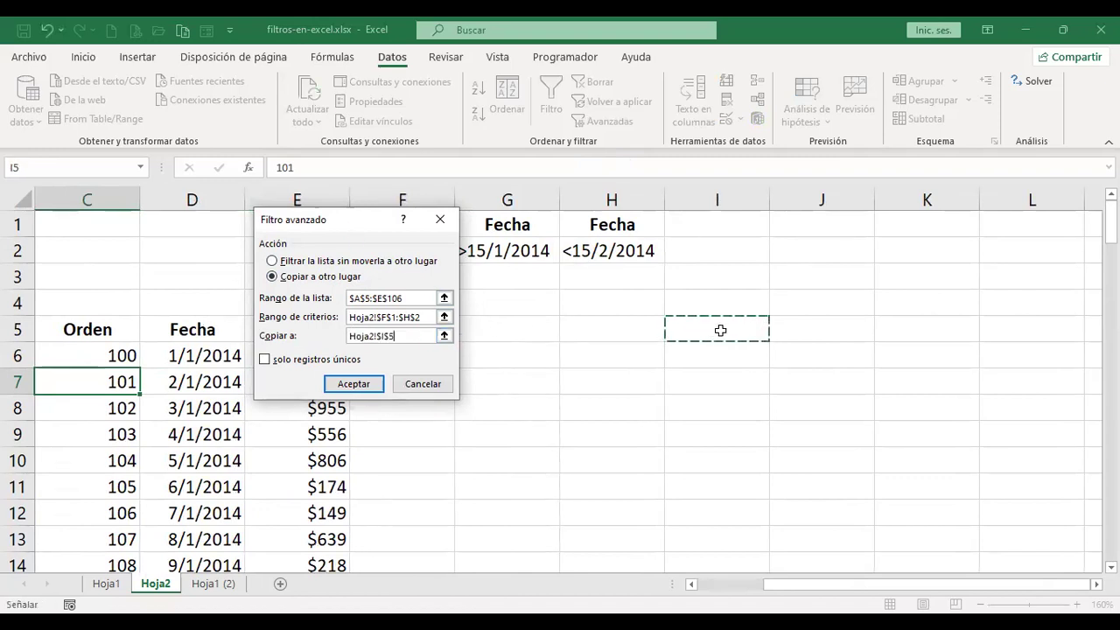
{"action": "left_click", "coordinate": [355, 385]}
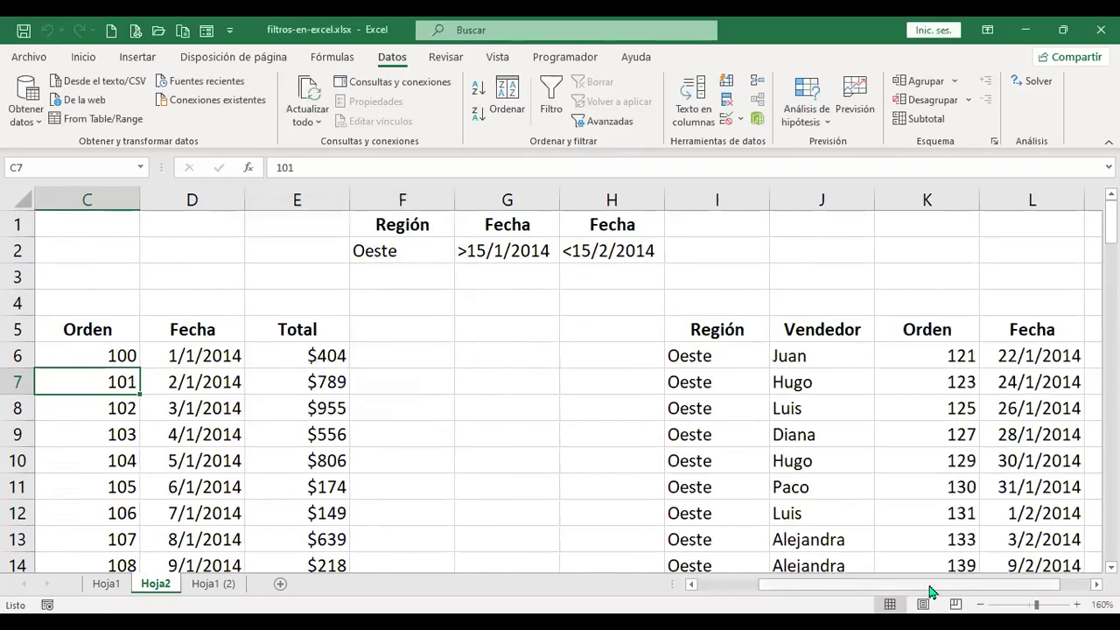
Examine the filtered copy starting at I5 and check its Fecha values against both date limits
{"action": "scroll", "coordinate": [931, 587], "scroll_direction": "right", "scroll_amount": 1}
{"action": "scroll", "coordinate": [607, 362], "scroll_direction": "down", "scroll_amount": 3}
{"action": "scroll", "coordinate": [610, 366], "scroll_direction": "up", "scroll_amount": 2}
{"action": "scroll", "coordinate": [610, 366], "scroll_direction": "up", "scroll_amount": 1}
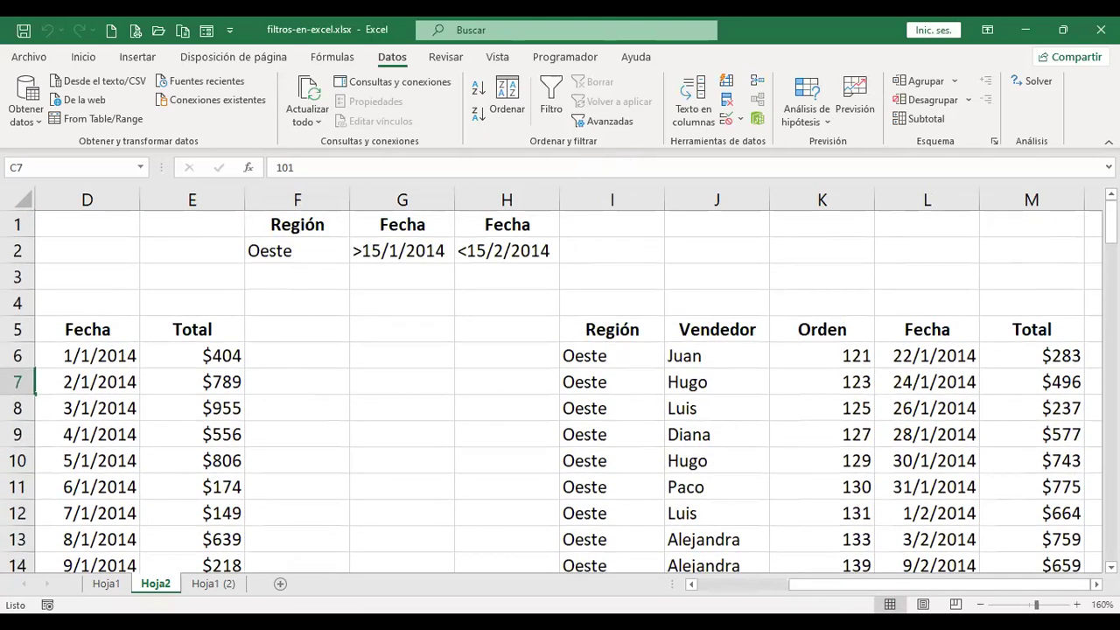
{"action": "scroll", "coordinate": [588, 333], "scroll_direction": "right", "scroll_amount": 2}
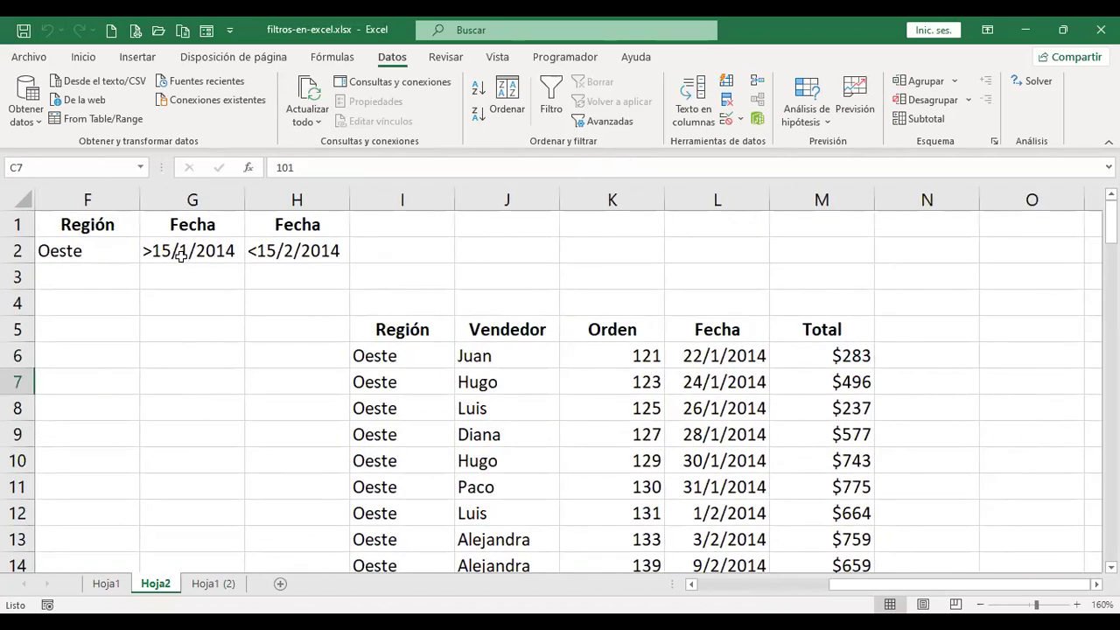
{"action": "scroll", "coordinate": [722, 373], "scroll_direction": "down", "scroll_amount": 2}
{"action": "scroll", "coordinate": [723, 373], "scroll_direction": "up", "scroll_amount": 2}
{"action": "scroll", "coordinate": [753, 362], "scroll_direction": "down", "scroll_amount": 1}
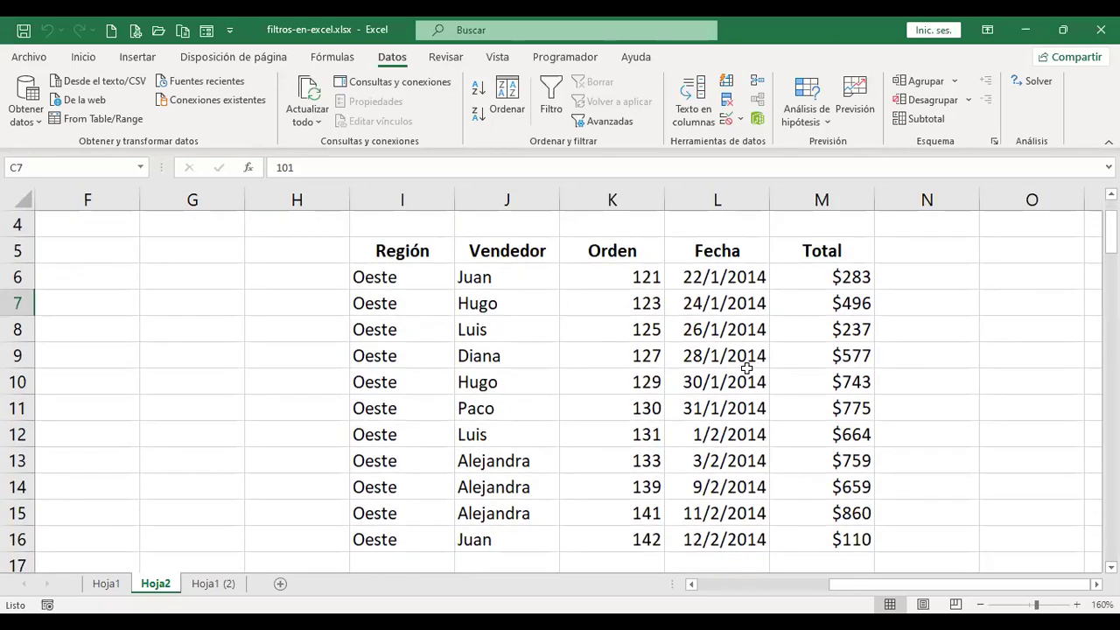
{"action": "scroll", "coordinate": [739, 392], "scroll_direction": "down", "scroll_amount": 1}
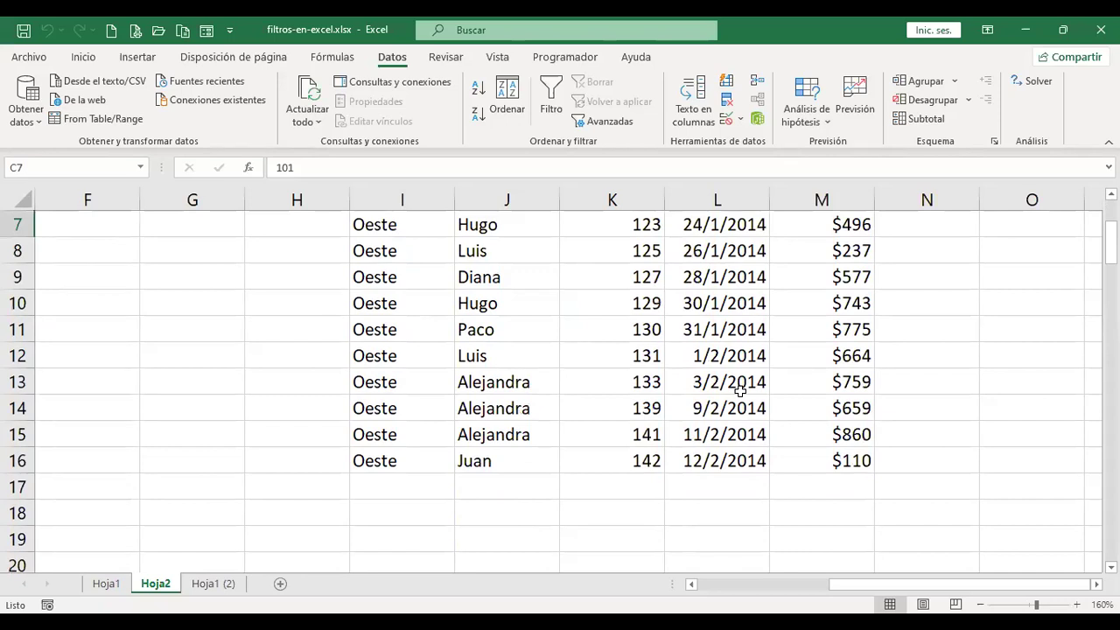
{"action": "scroll", "coordinate": [740, 391], "scroll_direction": "up", "scroll_amount": 1}
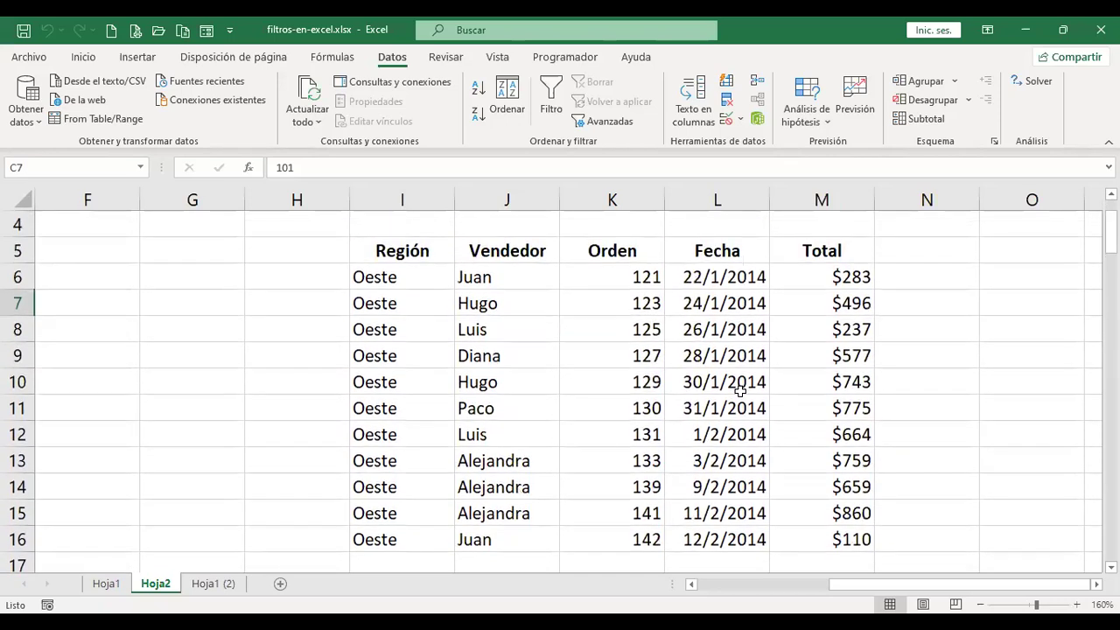
{"action": "scroll", "coordinate": [740, 392], "scroll_direction": "up", "scroll_amount": 1}
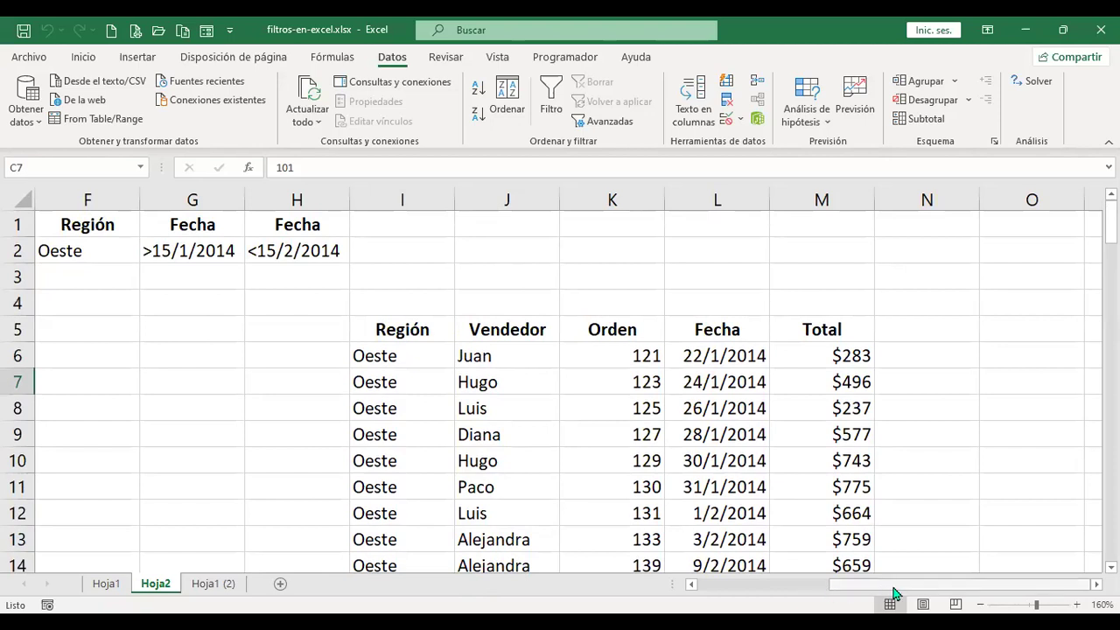
Review how the date criteria are laid out across row 2 and compare them with the filtered rows
{"action": "scroll", "coordinate": [426, 271], "scroll_direction": "left", "scroll_amount": 1}
{"action": "left_click", "coordinate": [408, 277]}
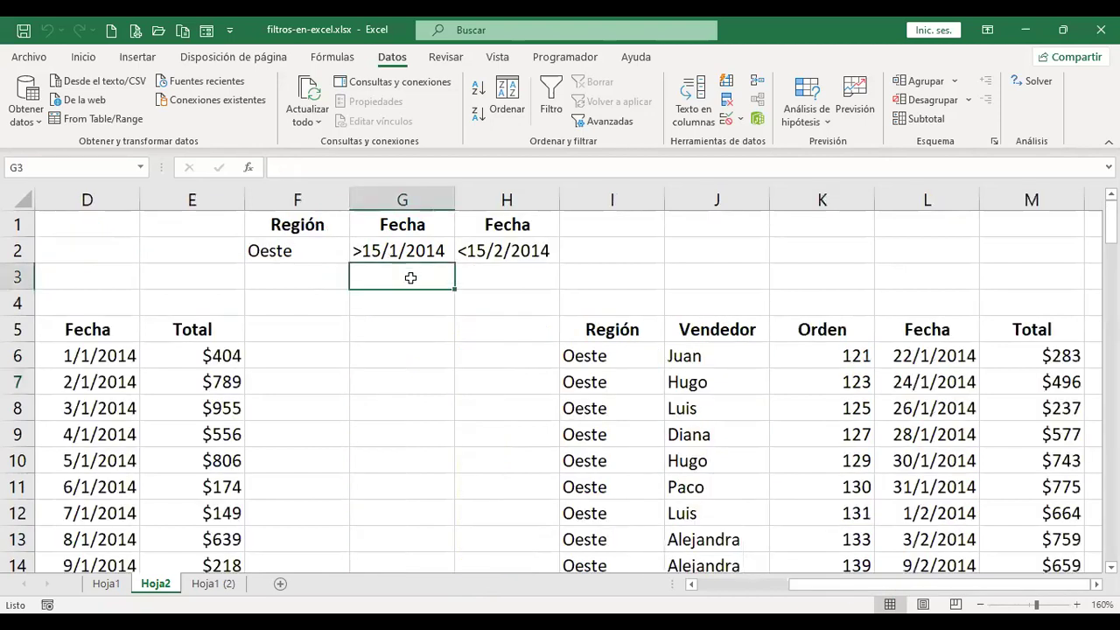
{"action": "left_click", "coordinate": [623, 252]}
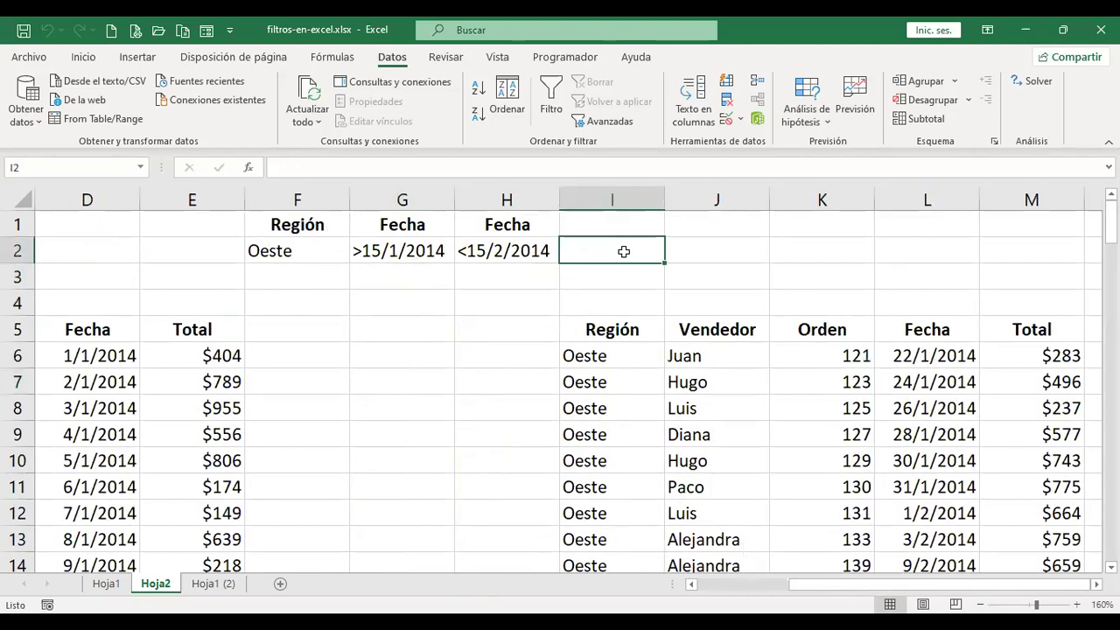
{"action": "left_click", "coordinate": [396, 279]}
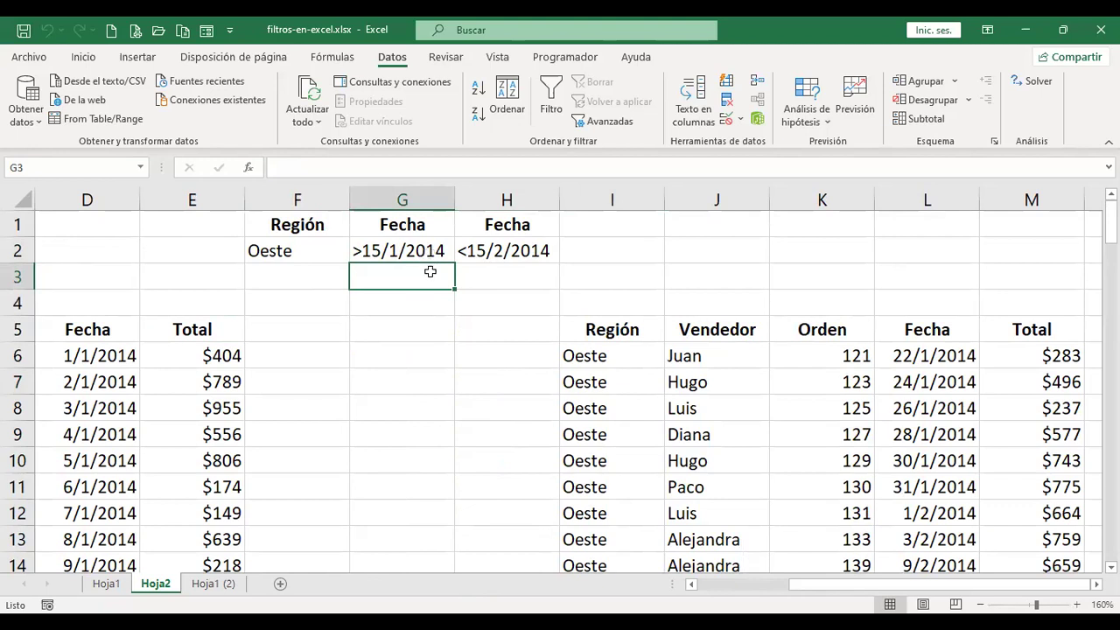
{"action": "left_click", "coordinate": [415, 250]}
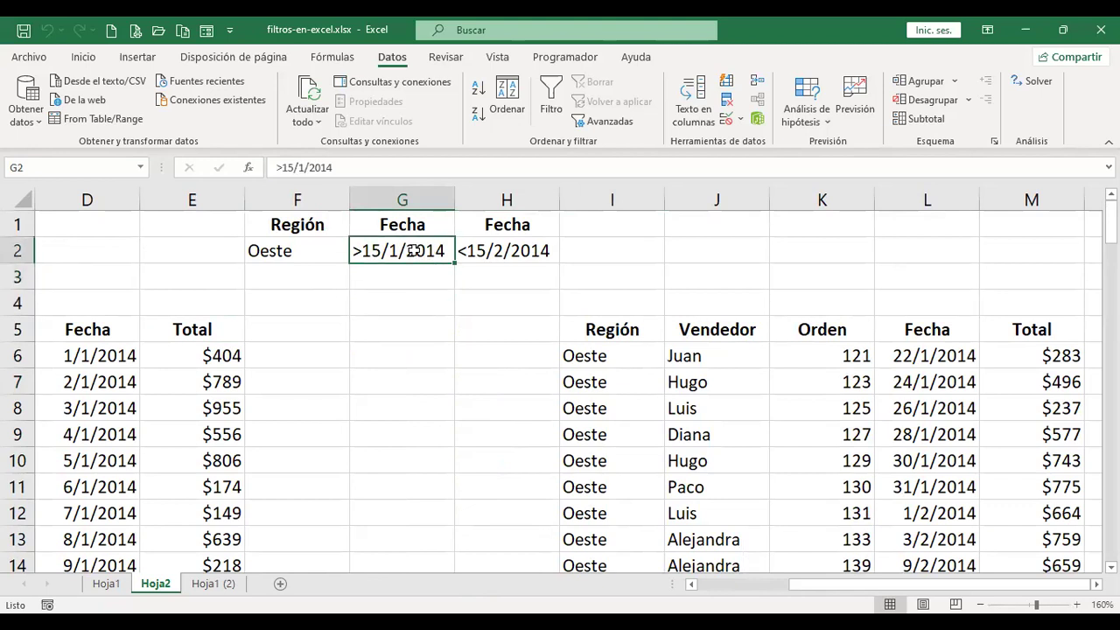
{"action": "left_click", "coordinate": [543, 251]}
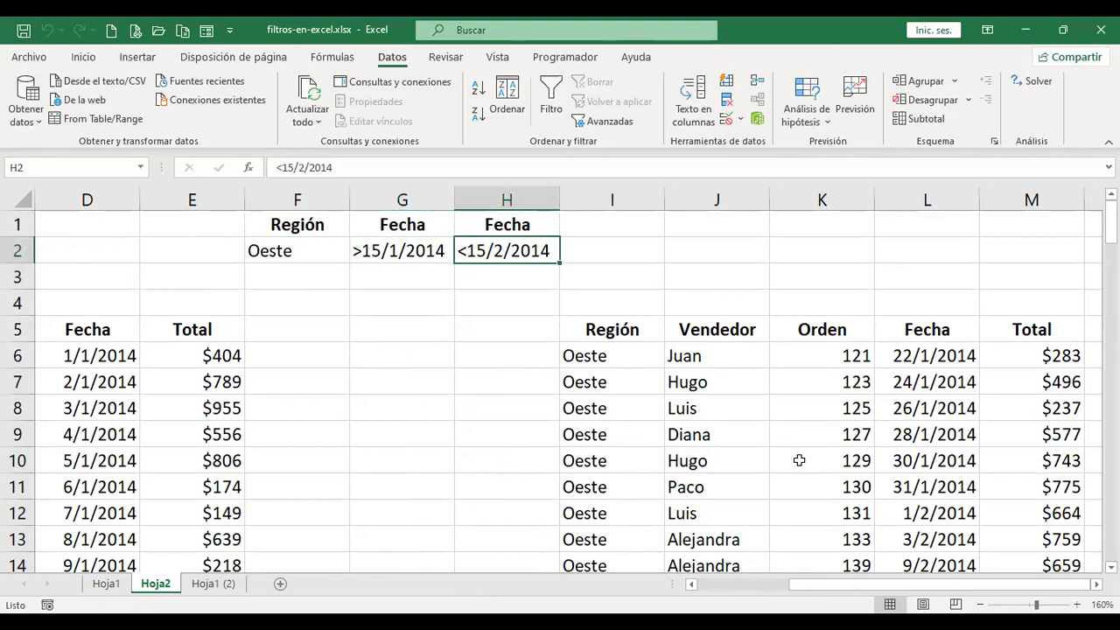
{"action": "scroll", "coordinate": [862, 435], "scroll_direction": "down", "scroll_amount": 1}
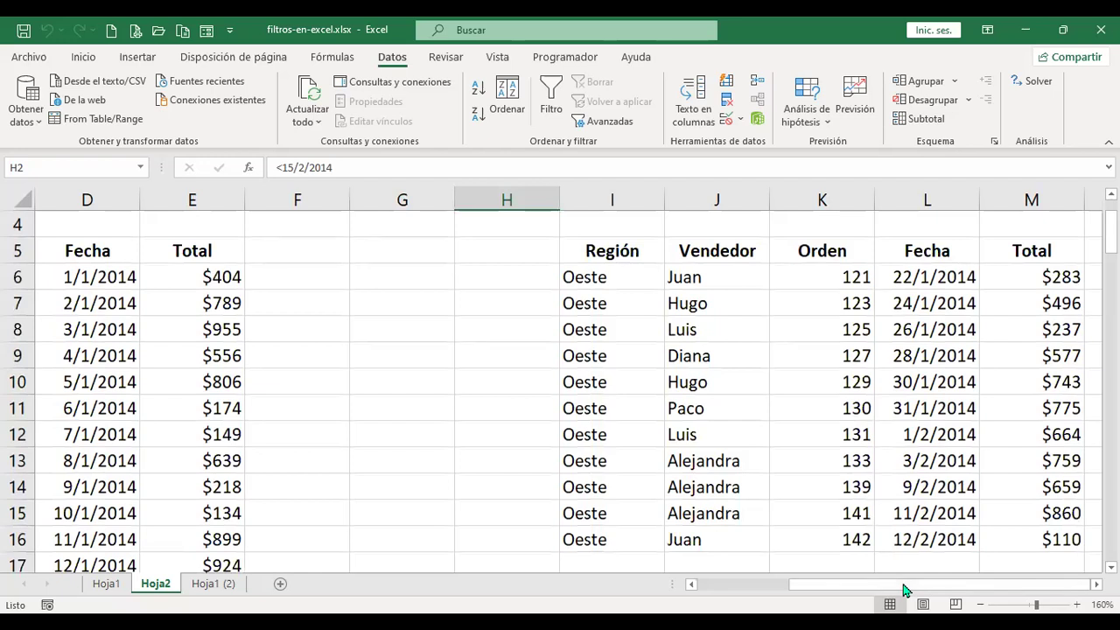
{"action": "scroll", "coordinate": [960, 428], "scroll_direction": "down", "scroll_amount": 1}
{"action": "scroll", "coordinate": [960, 429], "scroll_direction": "up", "scroll_amount": 1}
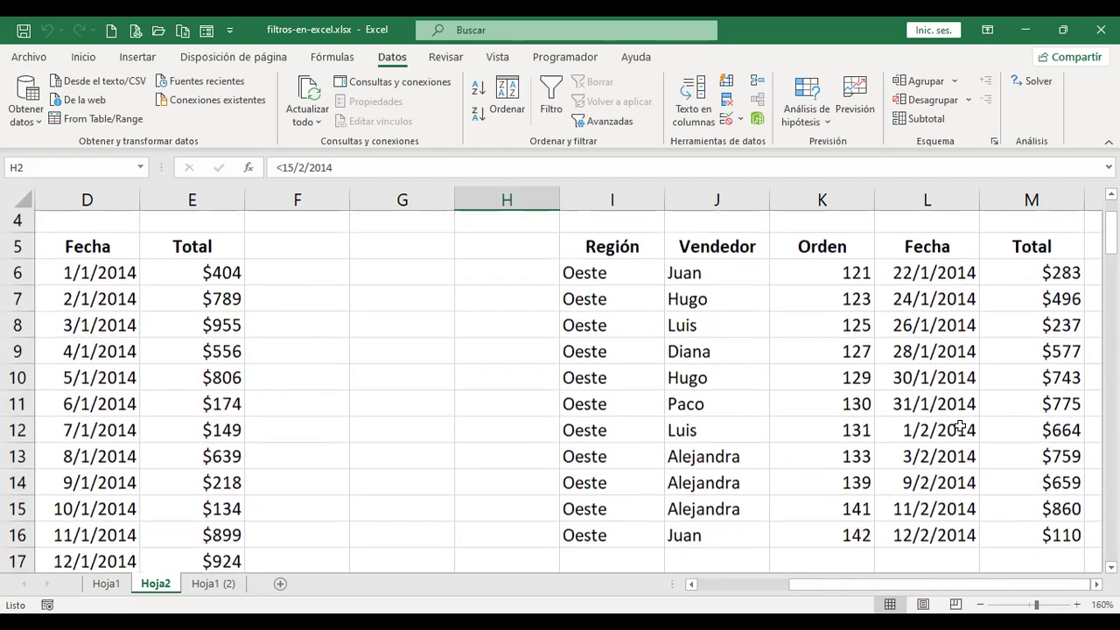
{"action": "scroll", "coordinate": [927, 418], "scroll_direction": "up", "scroll_amount": 1}
{"action": "scroll", "coordinate": [927, 419], "scroll_direction": "down", "scroll_amount": 1}
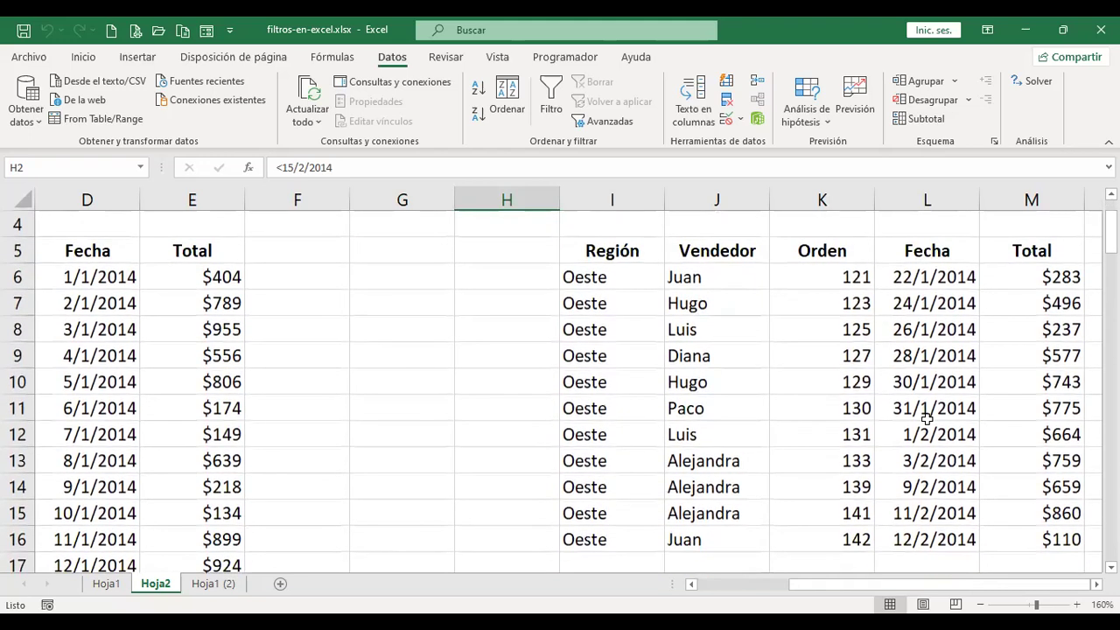
{"action": "scroll", "coordinate": [927, 419], "scroll_direction": "up", "scroll_amount": 1}
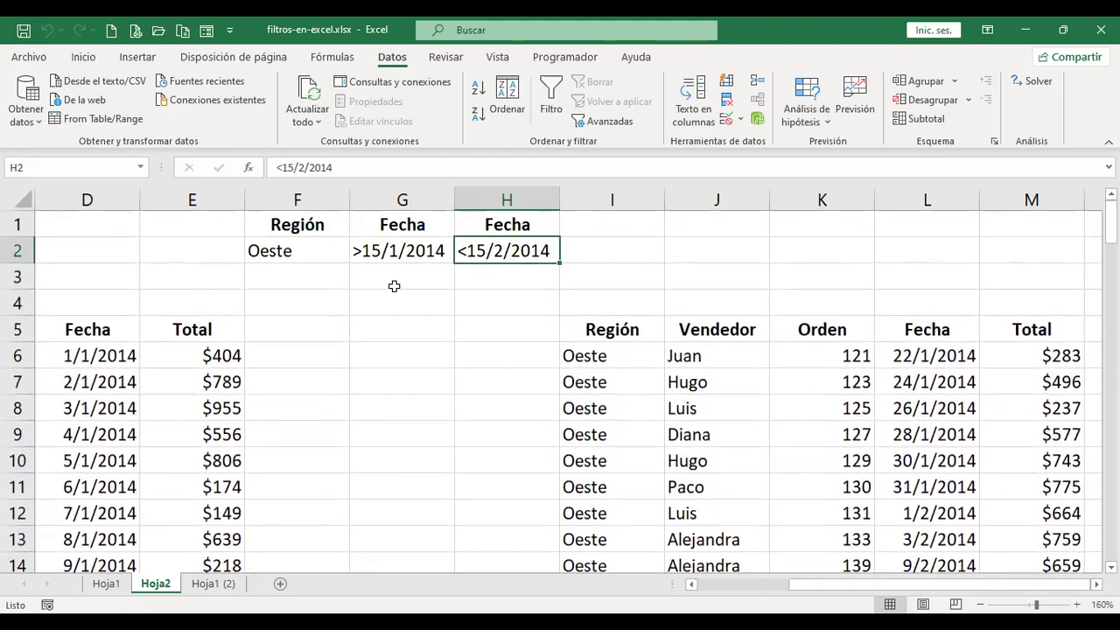
Contrast stacking date criteria in G2:G3 with placing them side by side in G2 and H2
{"action": "left_click", "coordinate": [393, 282]}
{"action": "left_click_drag", "start_coordinate": [402, 253], "coordinate": [402, 278]}
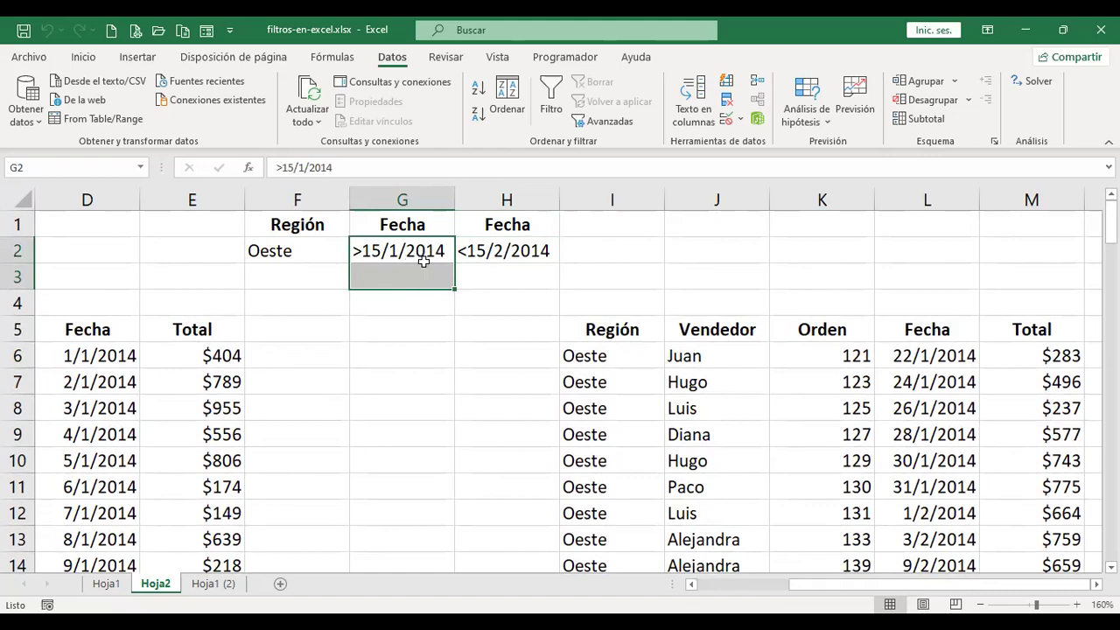
{"action": "left_click", "coordinate": [470, 252]}
{"action": "left_click", "coordinate": [408, 254]}
{"action": "left_click", "coordinate": [504, 253]}
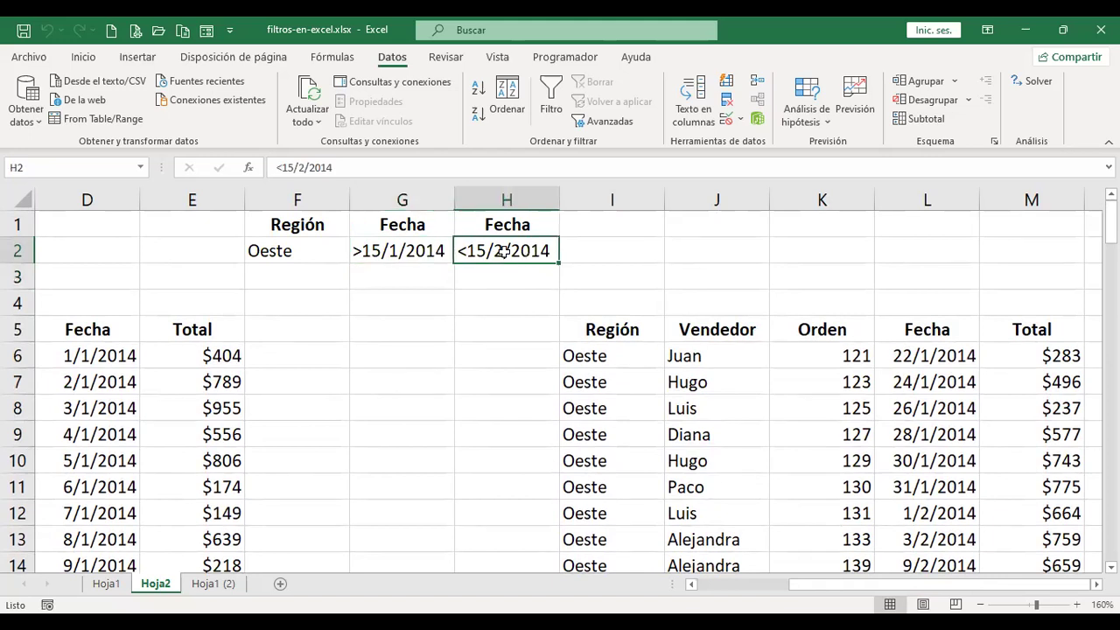
{"action": "left_click", "coordinate": [421, 251]}
{"action": "left_click", "coordinate": [507, 249]}
{"action": "left_click", "coordinate": [414, 247]}
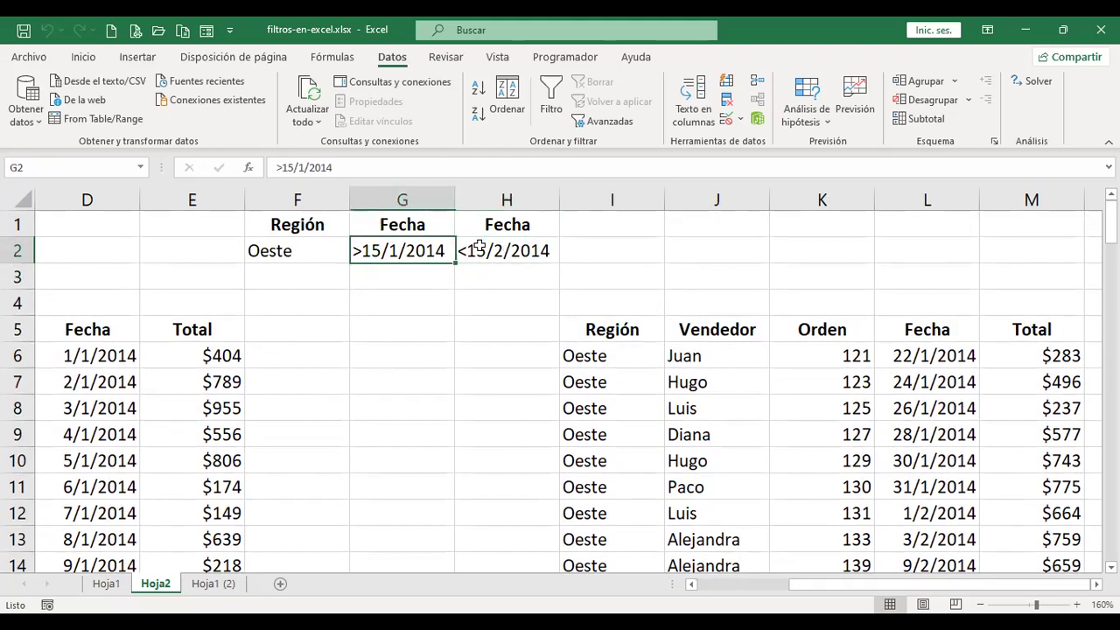
{"action": "left_click", "coordinate": [523, 249]}
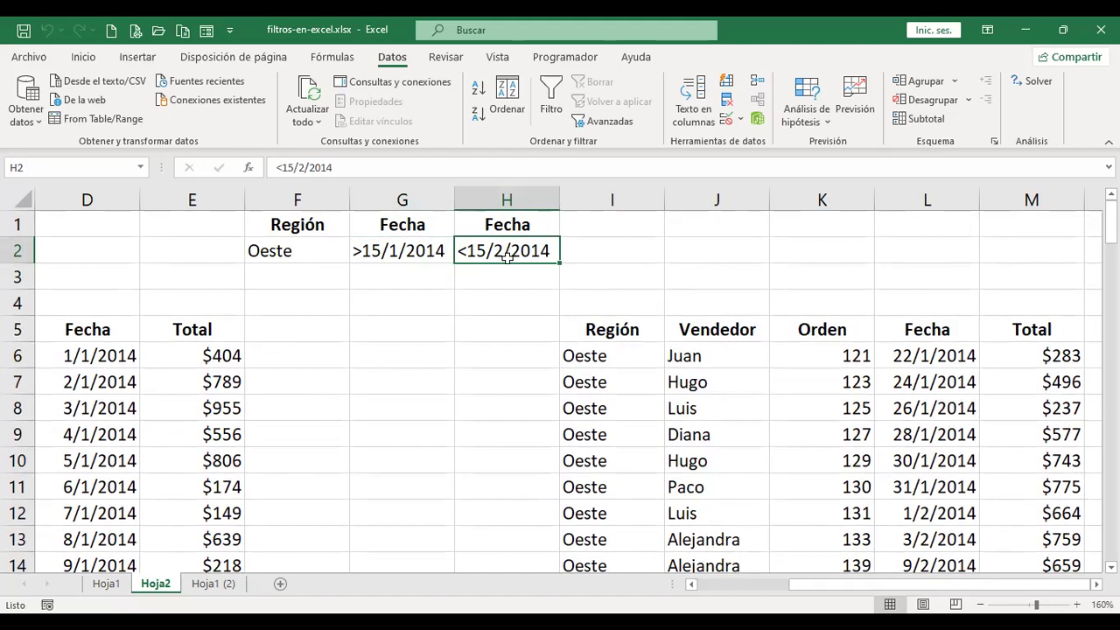
{"action": "scroll", "coordinate": [1006, 372], "scroll_direction": "down", "scroll_amount": 2}
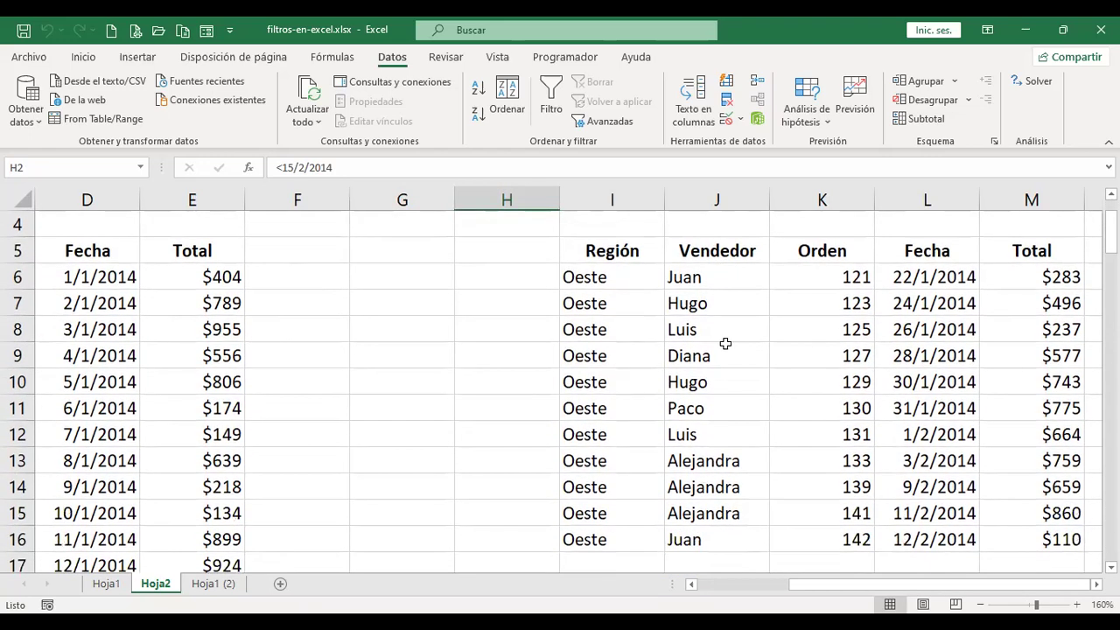
Compare the source table and the filtered copy starting at I5 with the Oeste and strict date criteria in F2:H2
{"action": "scroll", "coordinate": [278, 280], "scroll_direction": "up", "scroll_amount": 2}
{"action": "left_click", "coordinate": [268, 252]}
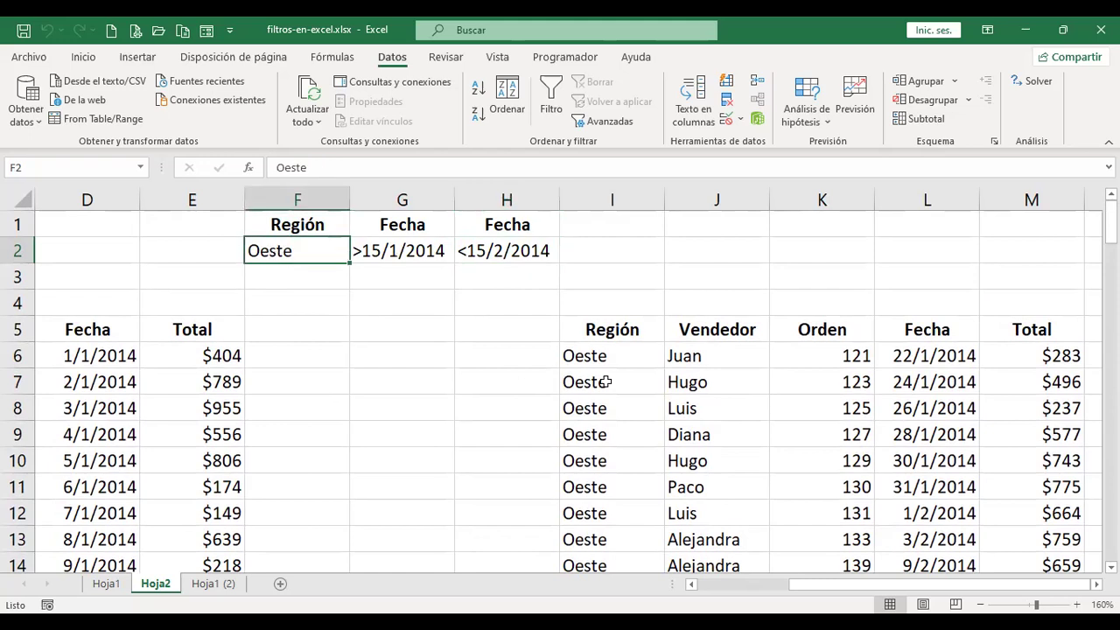
{"action": "scroll", "coordinate": [605, 382], "scroll_direction": "down", "scroll_amount": 2}
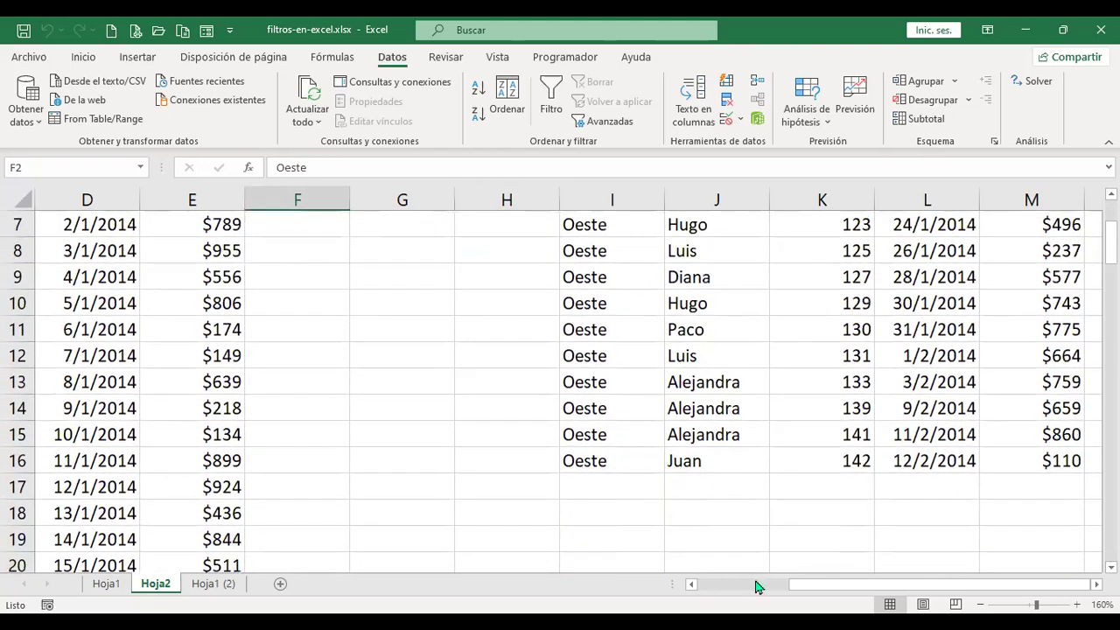
{"action": "scroll", "coordinate": [869, 588], "scroll_direction": "right", "scroll_amount": 2}
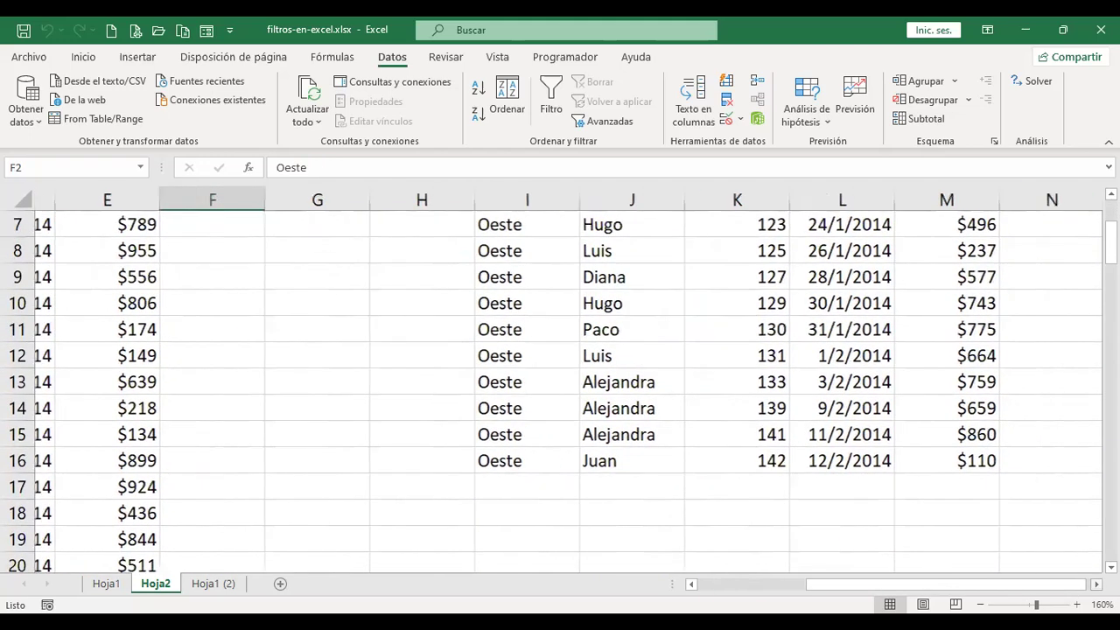
{"action": "left_click", "coordinate": [822, 487]}
{"action": "scroll", "coordinate": [560, 385], "scroll_direction": "up", "scroll_amount": 2}
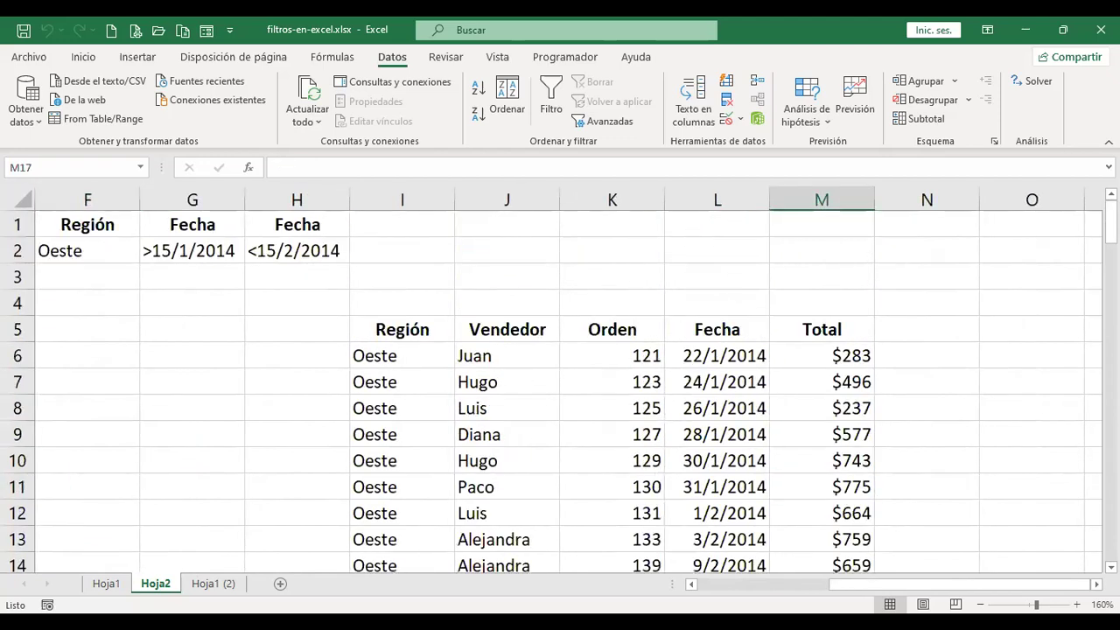
{"action": "left_click_drag", "start_coordinate": [912, 591], "coordinate": [858, 595]}
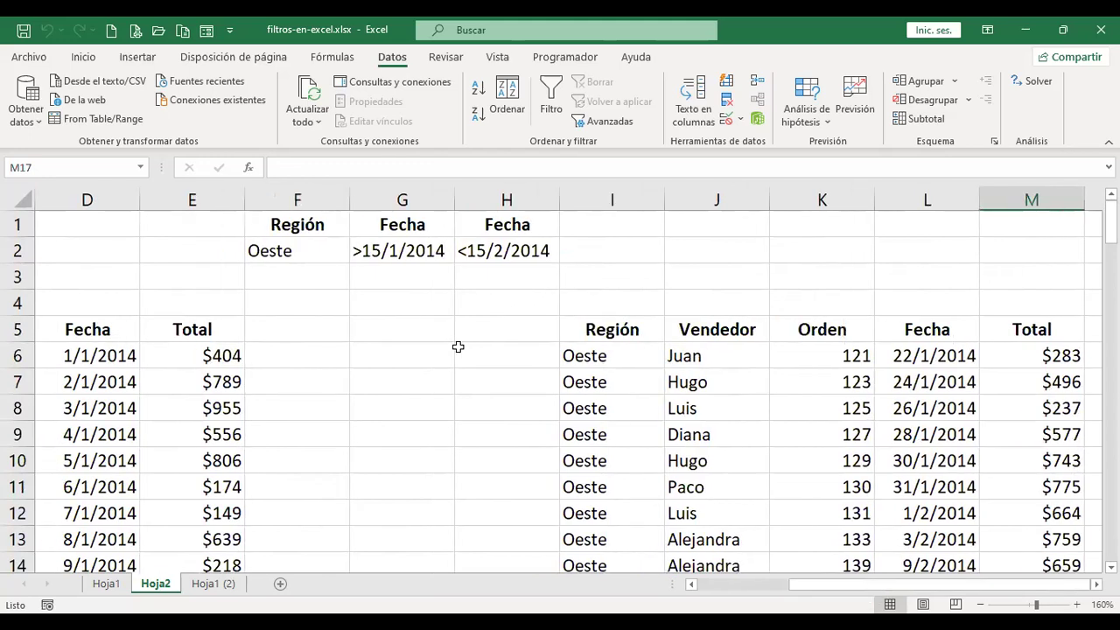
{"action": "left_click", "coordinate": [468, 329]}
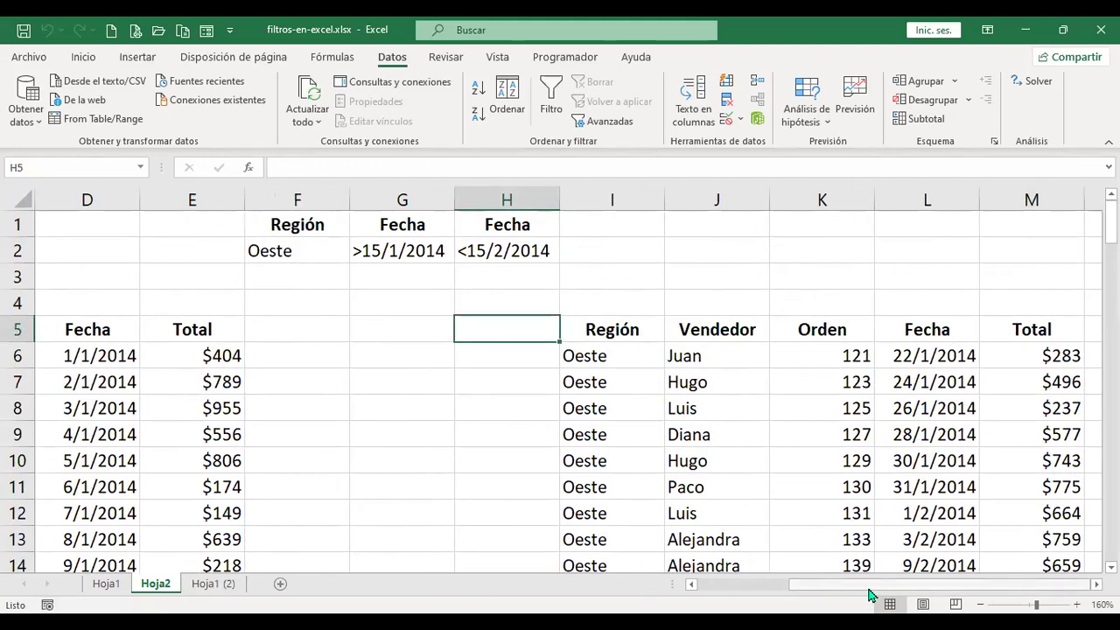
{"action": "left_click_drag", "start_coordinate": [868, 584], "coordinate": [779, 597]}
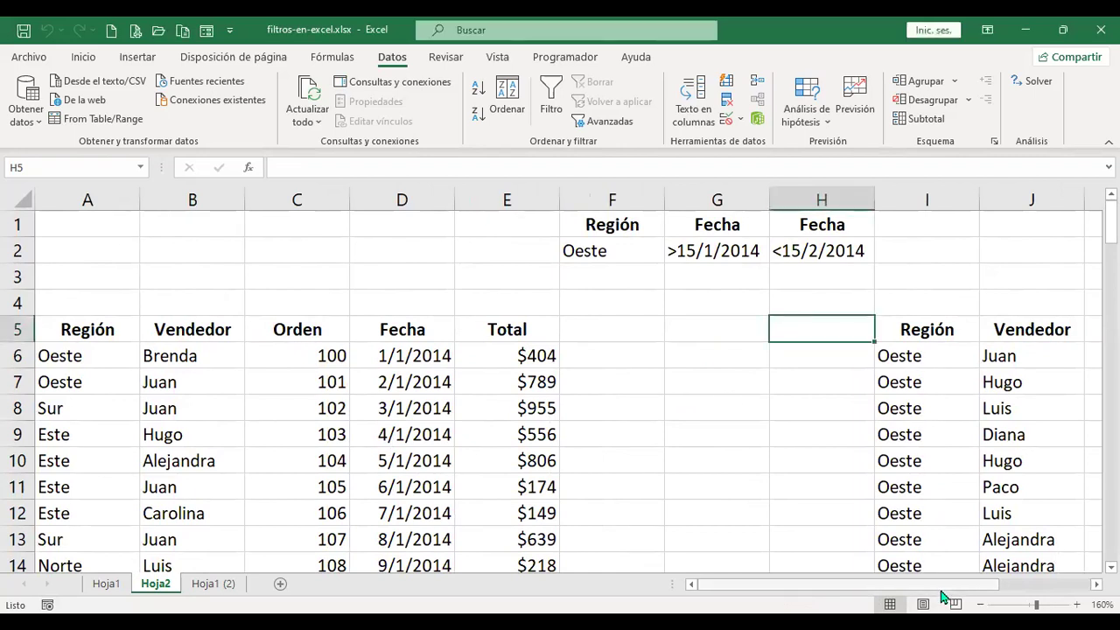
{"action": "scroll", "coordinate": [943, 597], "scroll_direction": "right", "scroll_amount": 2}
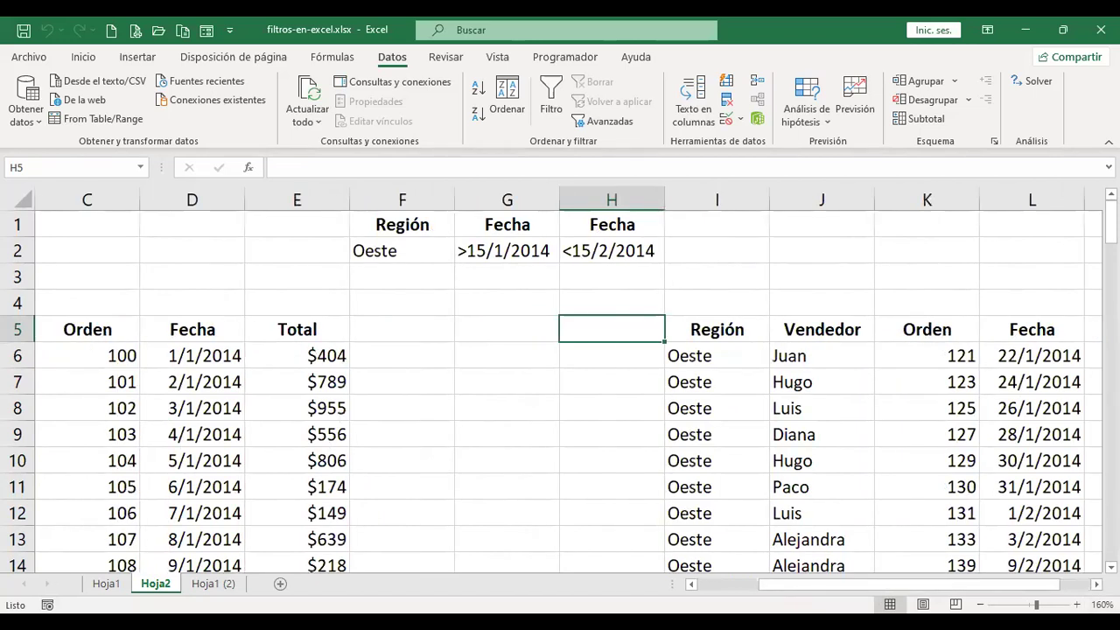
{"action": "scroll", "coordinate": [1074, 586], "scroll_direction": "right", "scroll_amount": 2}
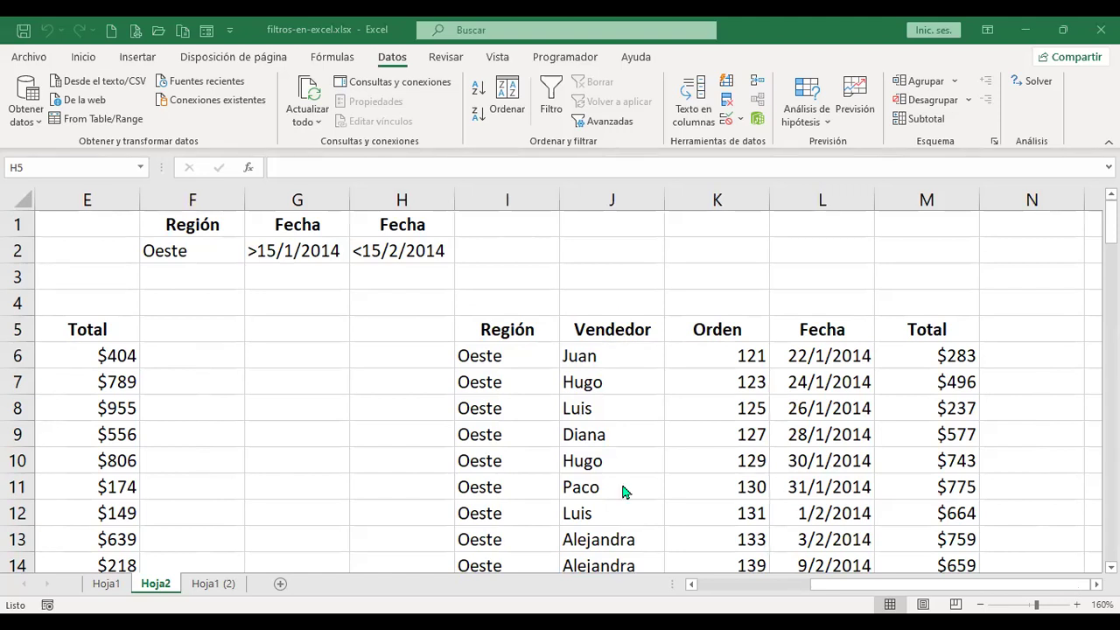
{"action": "left_click", "coordinate": [711, 590]}
Make the start-date criterion in G2 inclusive by changing it to >=15/1/2014
{"action": "left_click", "coordinate": [280, 250]}
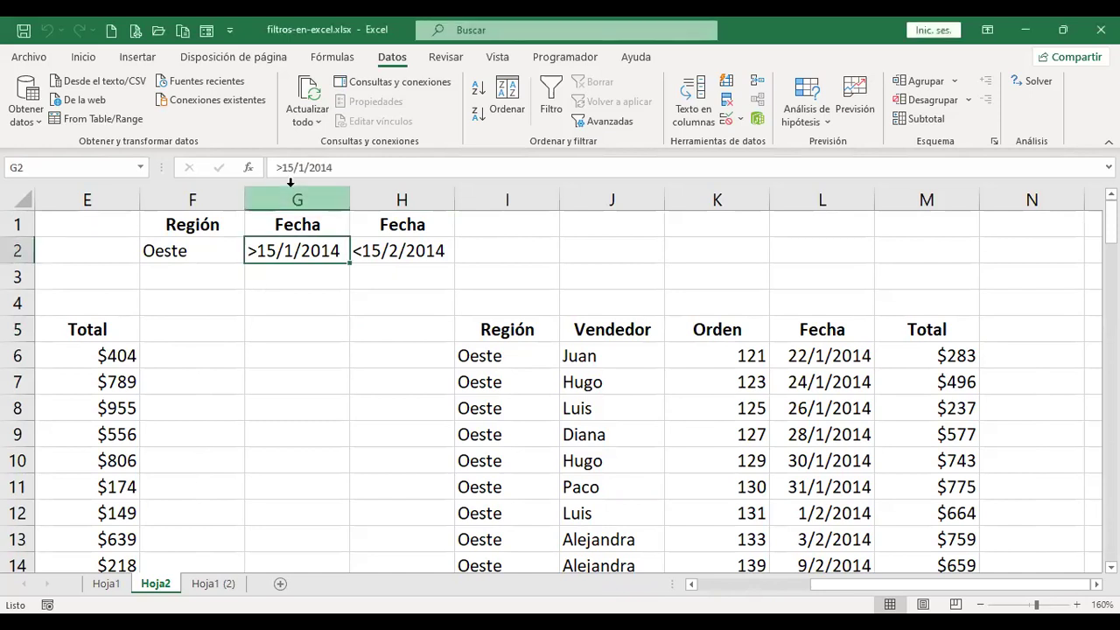
{"action": "left_click", "coordinate": [279, 168]}
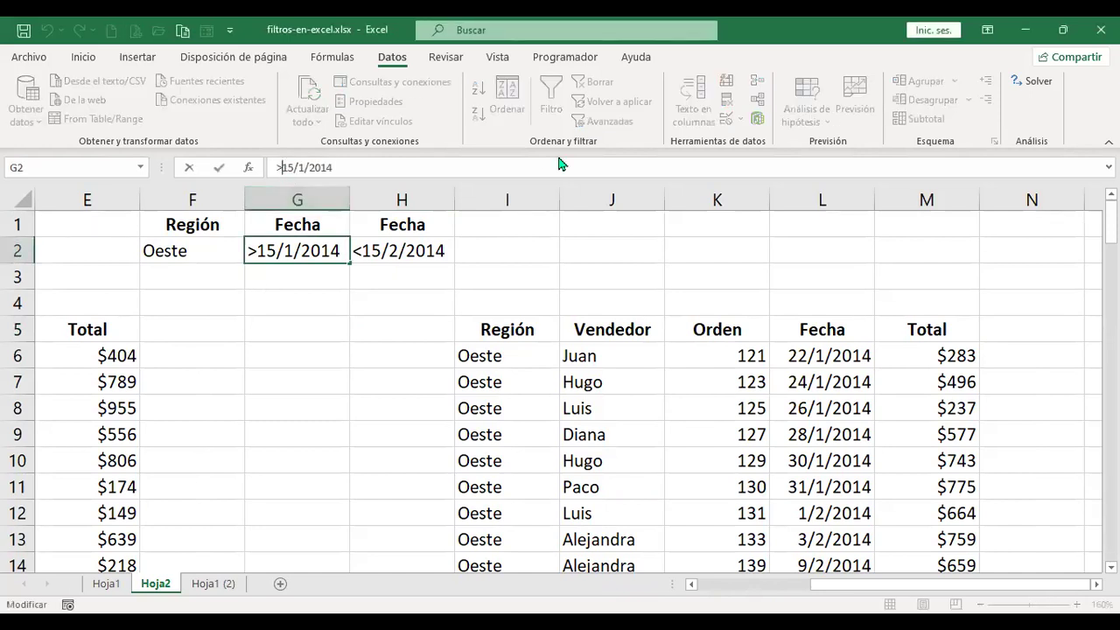
{"action": "type", "text": "="}
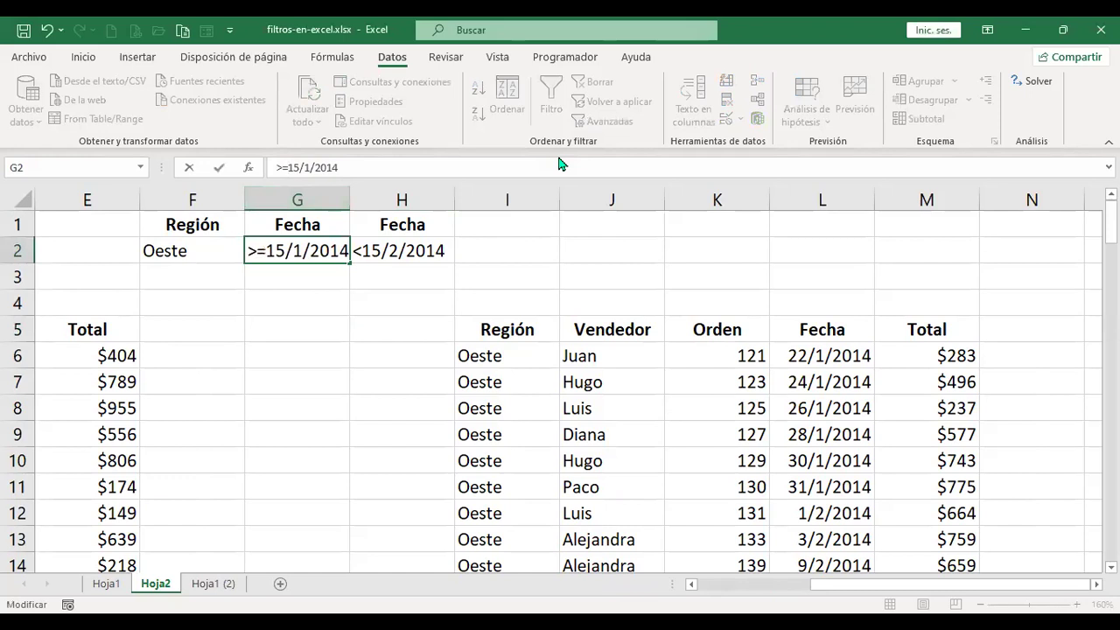
{"action": "key", "text": "Return"}
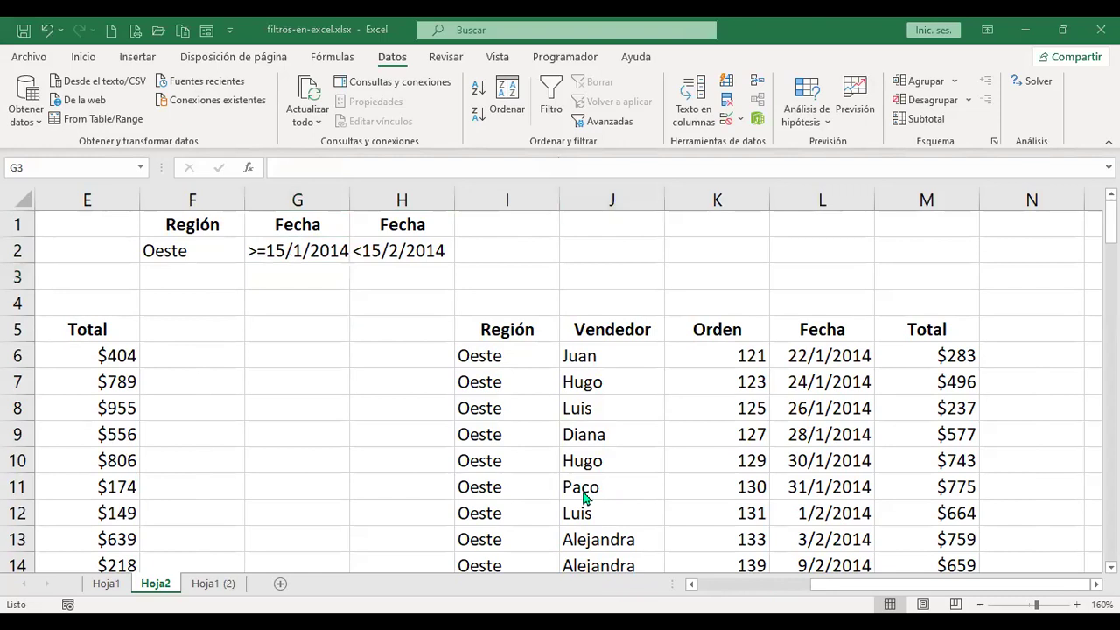
{"action": "left_click", "coordinate": [424, 251]}
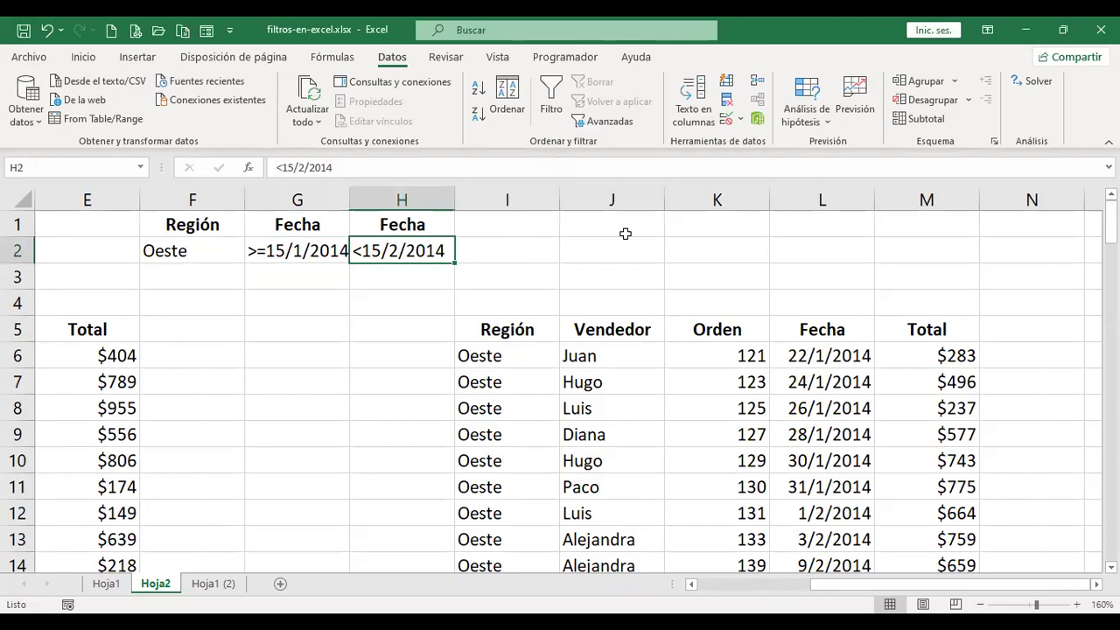
{"action": "key", "text": "Left"}
{"action": "key", "text": "F2"}
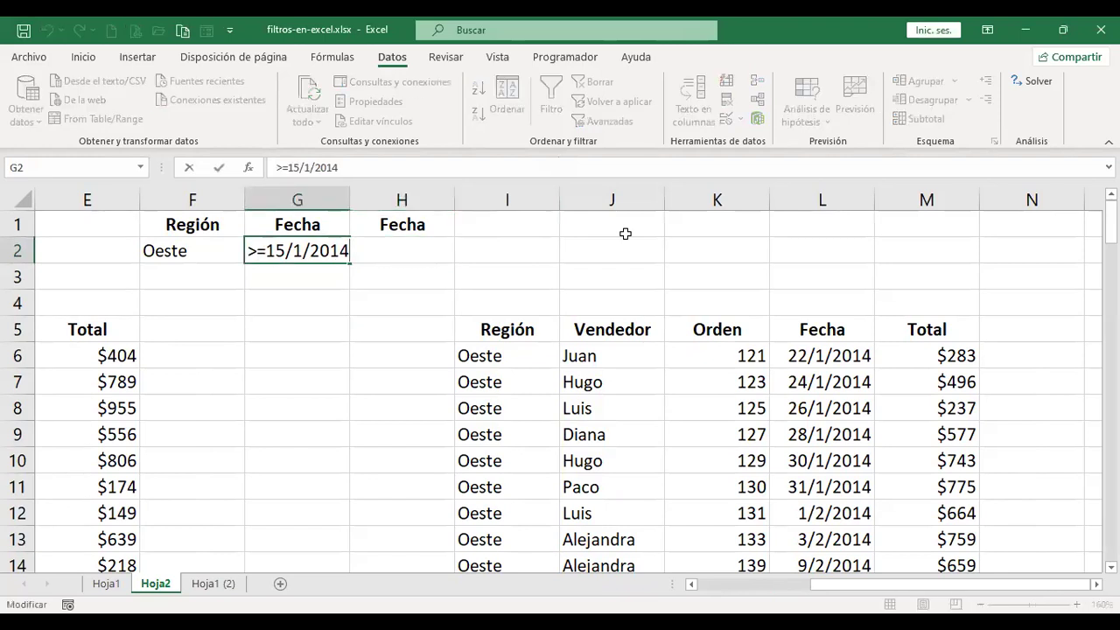
{"action": "key", "text": "Return"}
{"action": "key", "text": "Up"}
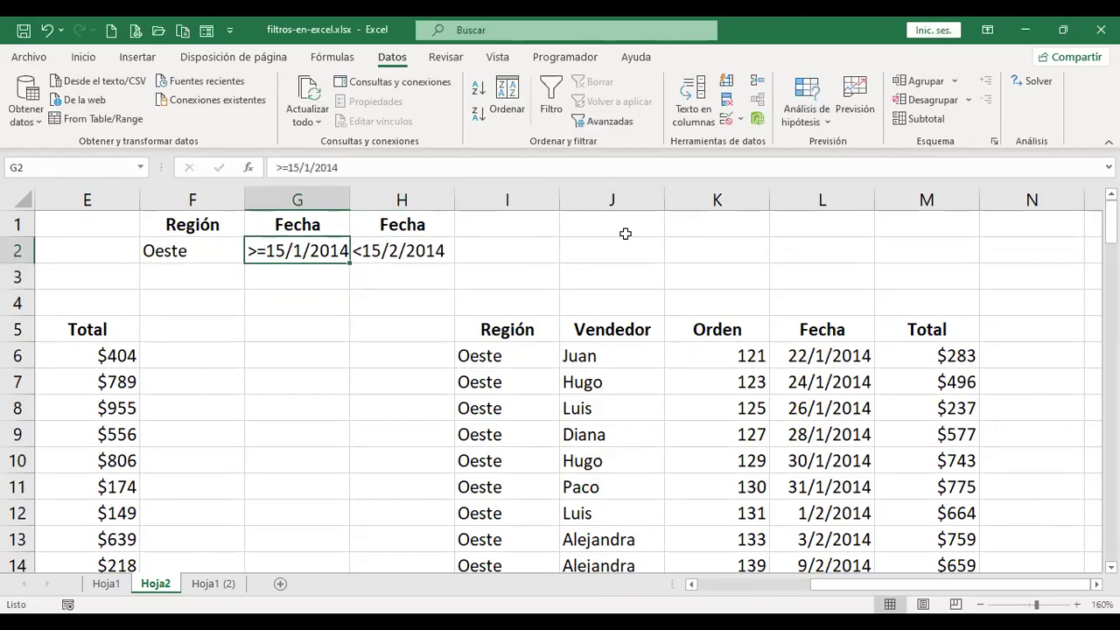
Remove the equals sign from the criterion in G2, leaving >15/1/2014
{"action": "key", "text": "F2"}
{"action": "key", "text": "Home"}
{"action": "key", "text": "Right"}
{"action": "key", "text": "Delete"}
{"action": "key", "text": "Return"}
{"action": "key", "text": "Up"}
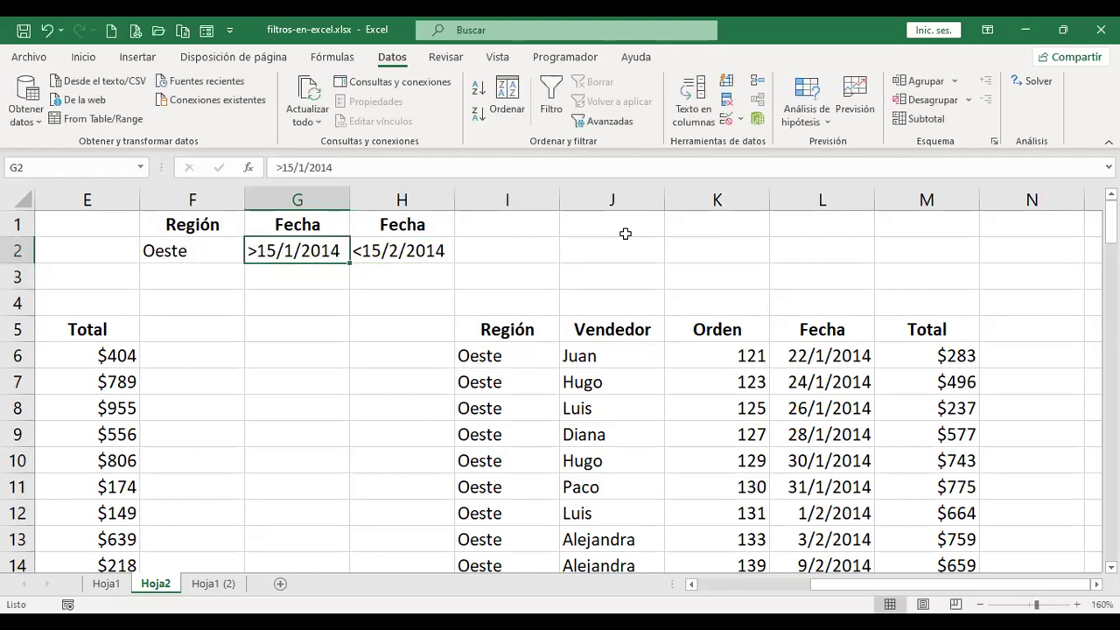
Insert an equals sign after the greater-than operator in G2, making the criterion >=15/1/2014
{"action": "key", "text": "F2"}
{"action": "key", "text": "Left"}
{"action": "key", "text": "Left"}
{"action": "key", "text": "Left"}
{"action": "key", "text": "Left"}
{"action": "key", "text": "Left"}
{"action": "key", "text": "Left"}
{"action": "key", "text": "Left"}
{"action": "key", "text": "Left"}
{"action": "key", "text": "Left"}
{"action": "key", "text": "Right"}
{"action": "type", "text": "="}
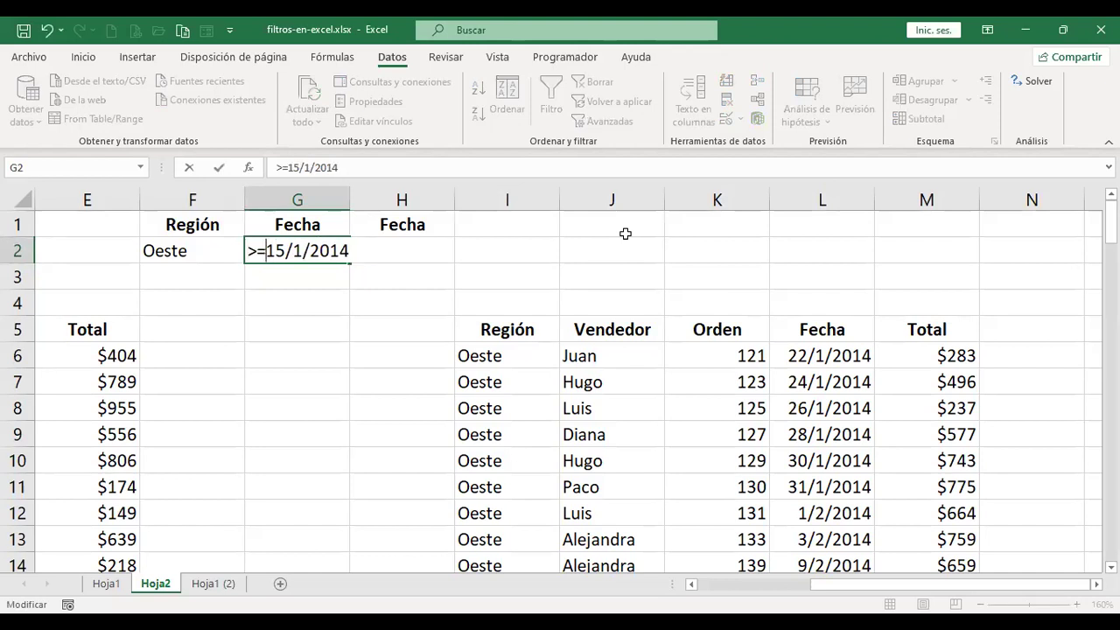
{"action": "key", "text": "Return"}
Change the end-date criterion in H2 to <=15/2/2014 so it includes the limit date
{"action": "key", "text": "Up"}
{"action": "key", "text": "Right"}
{"action": "key", "text": "F2"}
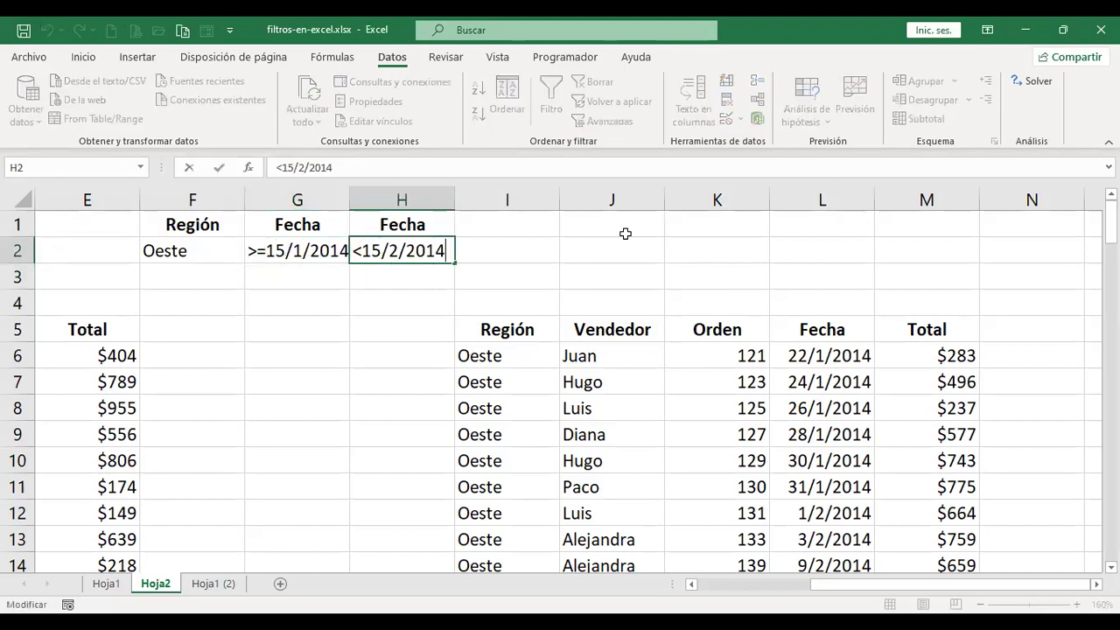
{"action": "key", "text": "Left"}
{"action": "key", "text": "Left"}
{"action": "key", "text": "Left"}
{"action": "key", "text": "Left"}
{"action": "key", "text": "Left"}
{"action": "key", "text": "Left"}
{"action": "key", "text": "Left"}
{"action": "key", "text": "Left"}
{"action": "key", "text": "Left"}
{"action": "type", "text": "="}
{"action": "key", "text": "Return"}
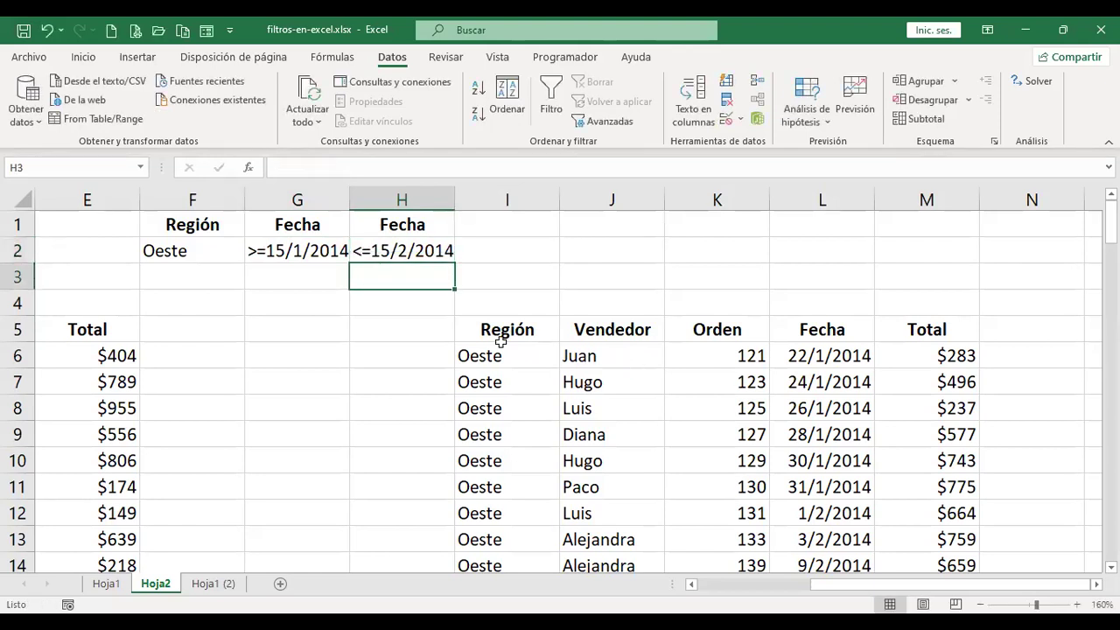
Rerun the advanced filter on $A$5:$E$106 with criteria $F$1:$H$2, copying the results to $I$5:$M$5
{"action": "left_click", "coordinate": [613, 385]}
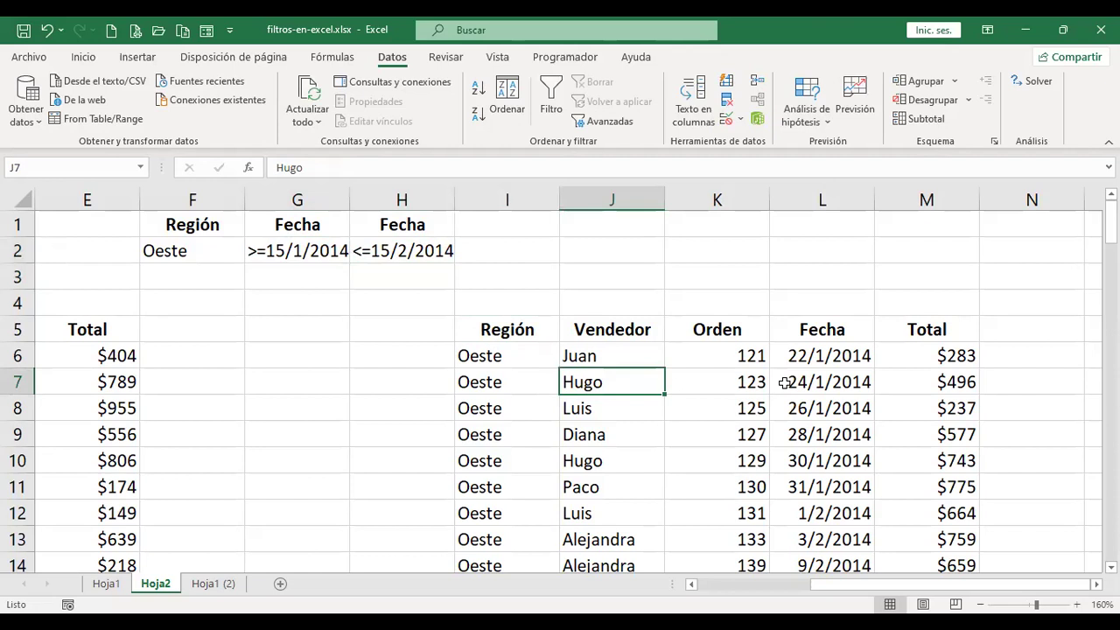
{"action": "left_click", "coordinate": [600, 120]}
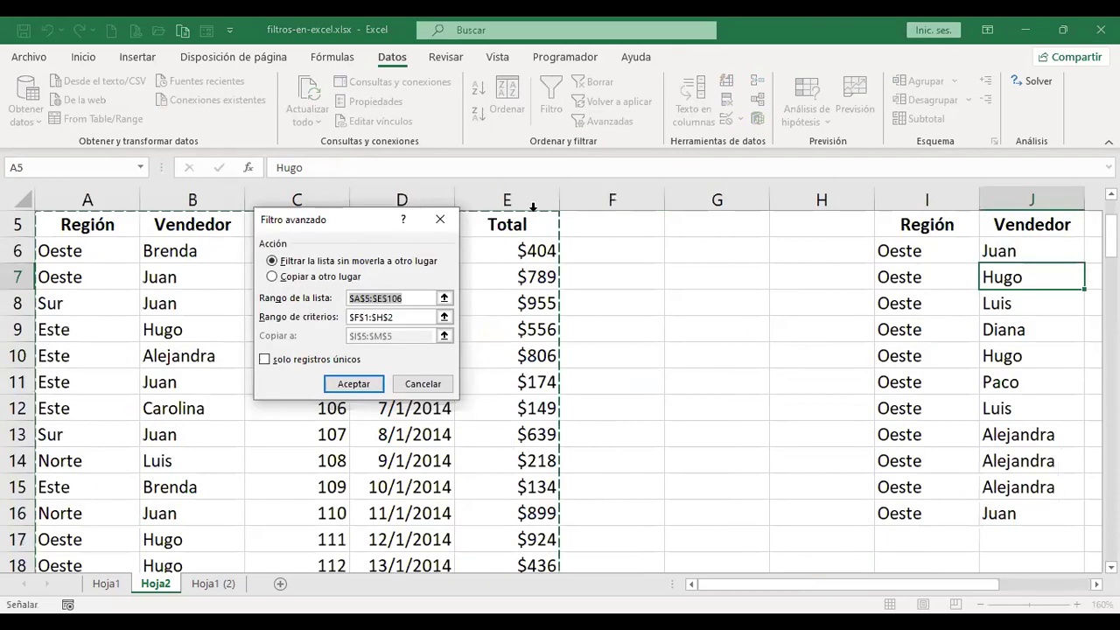
{"action": "left_click", "coordinate": [398, 318]}
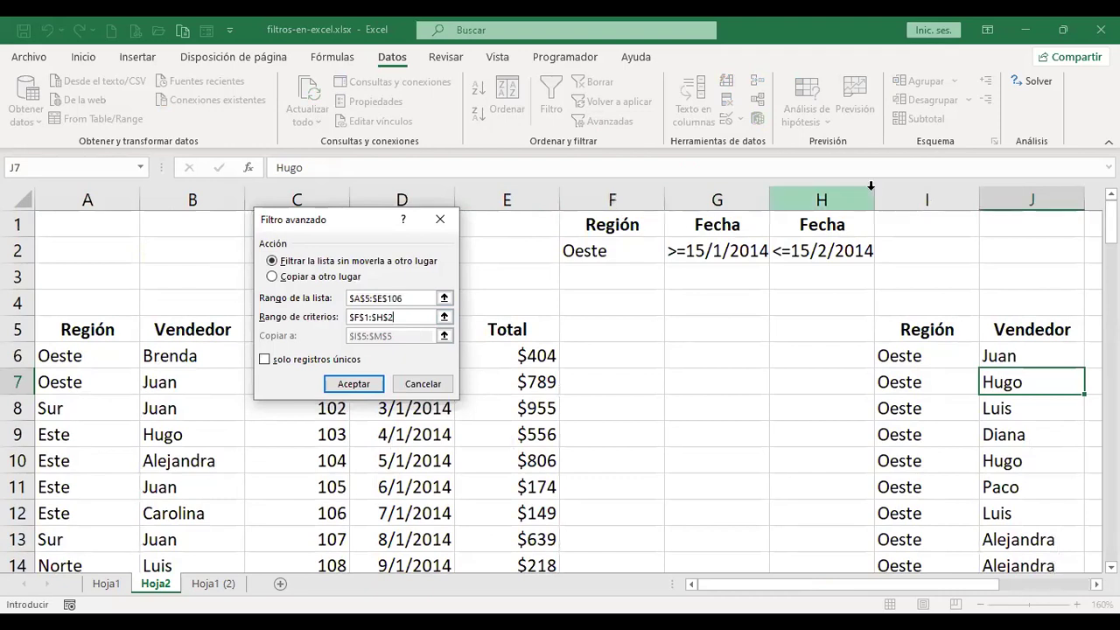
{"action": "left_click", "coordinate": [289, 278]}
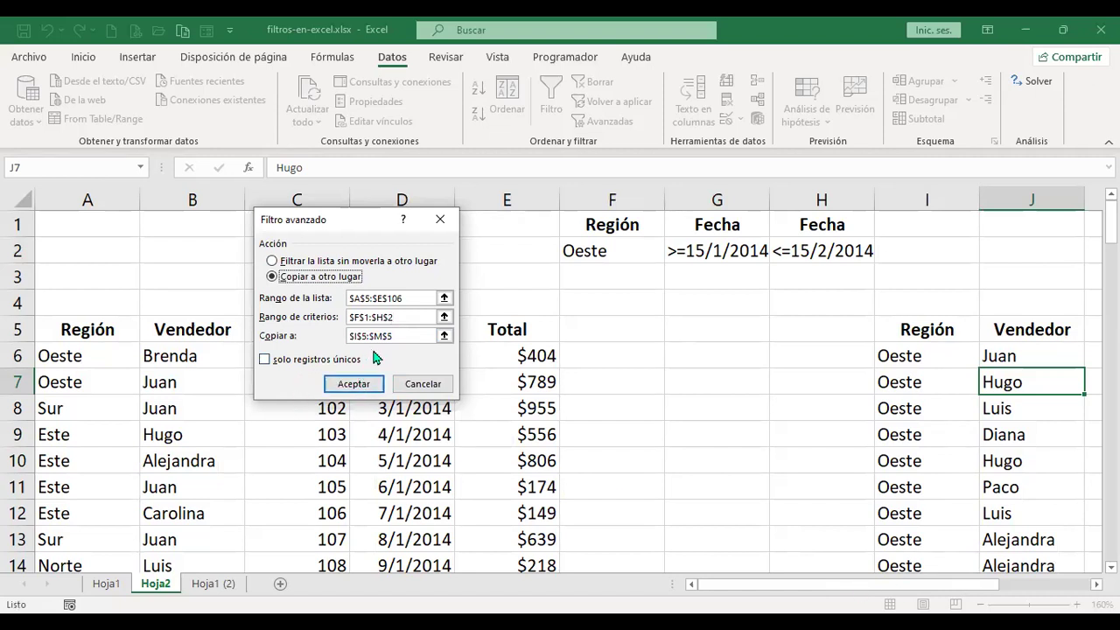
{"action": "left_click", "coordinate": [355, 383]}
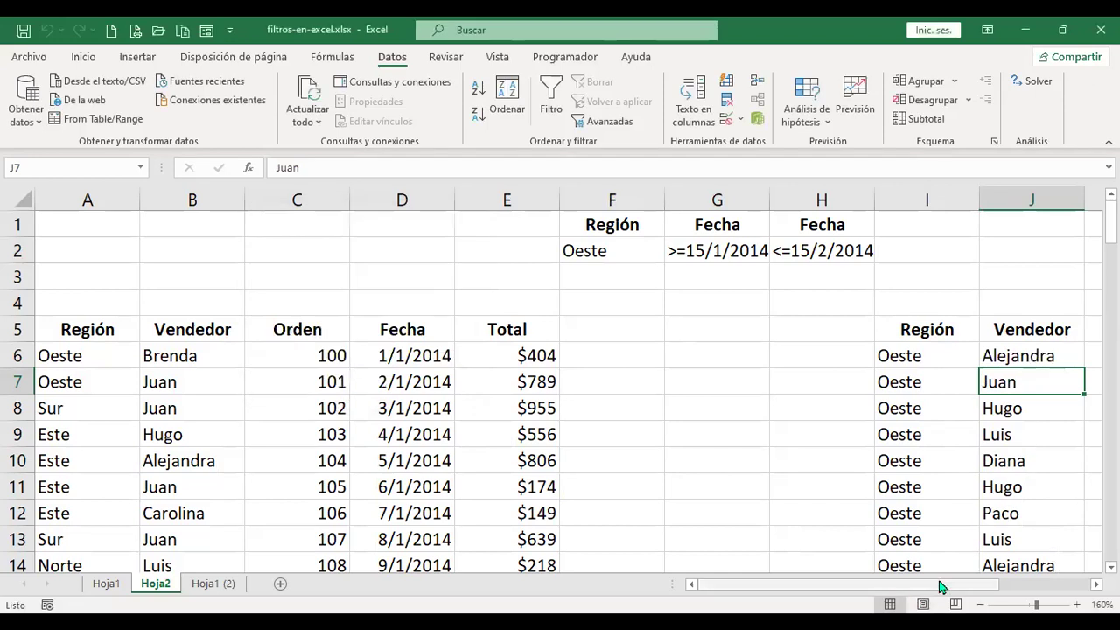
Check the refreshed copy's Región and Fecha values down to its last row against the inclusive limits in G2 and H2
{"action": "scroll", "coordinate": [1004, 428], "scroll_direction": "right", "scroll_amount": 3}
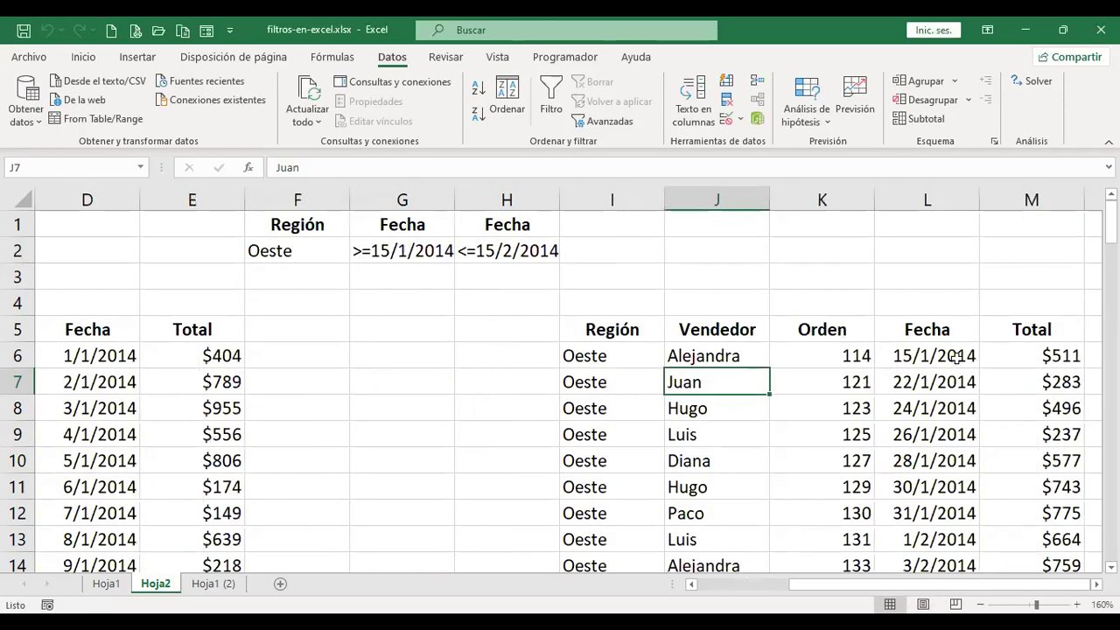
{"action": "left_click", "coordinate": [957, 357]}
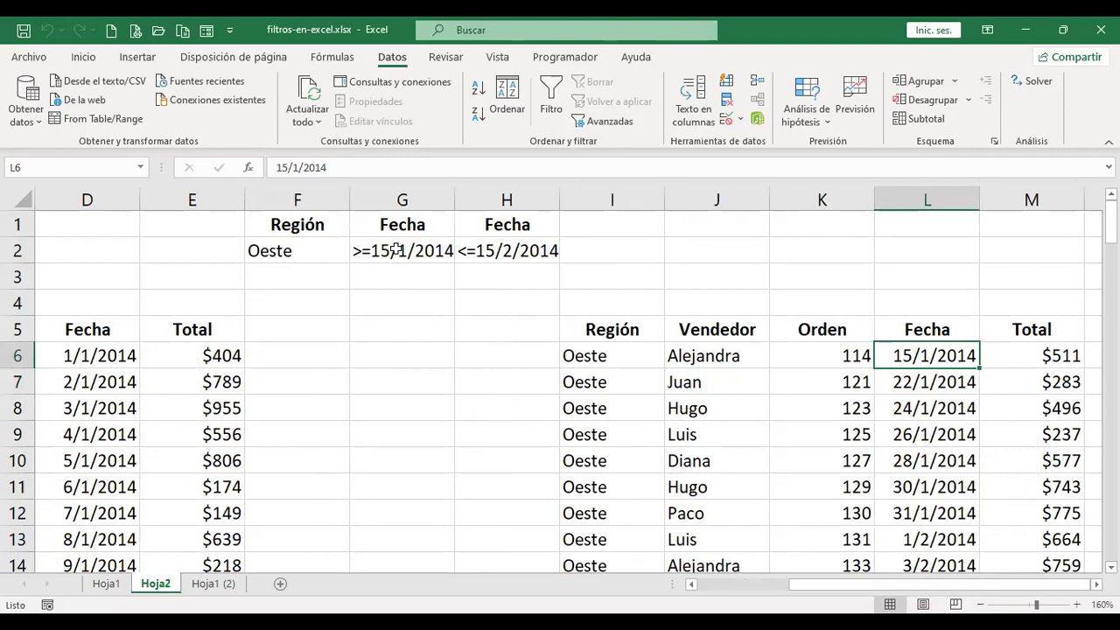
{"action": "scroll", "coordinate": [862, 398], "scroll_direction": "down", "scroll_amount": 3}
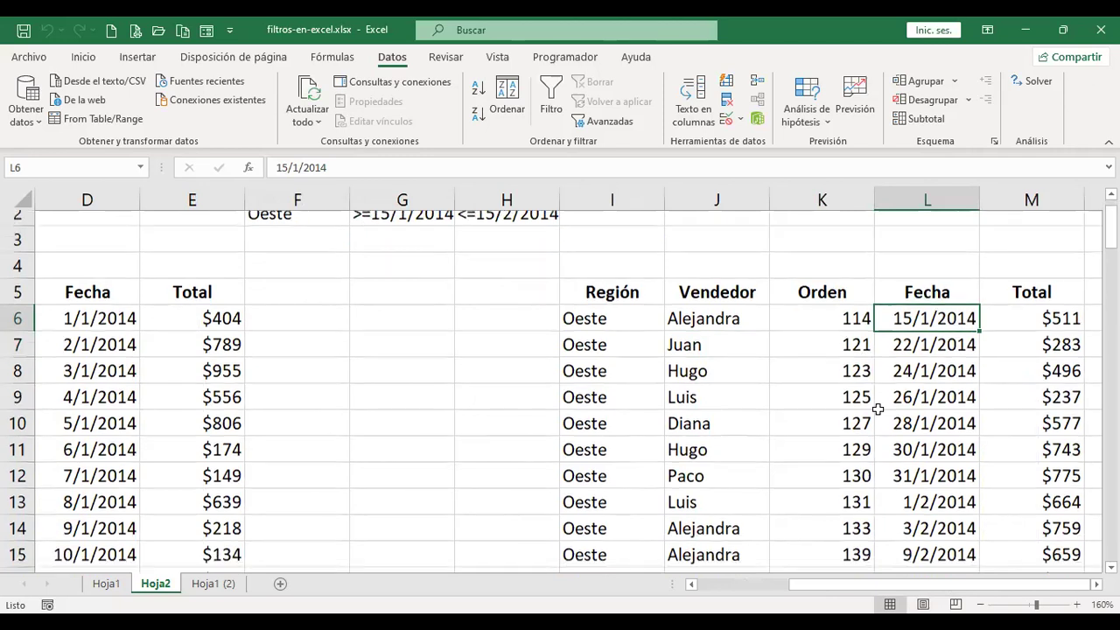
{"action": "scroll", "coordinate": [806, 457], "scroll_direction": "up", "scroll_amount": 3}
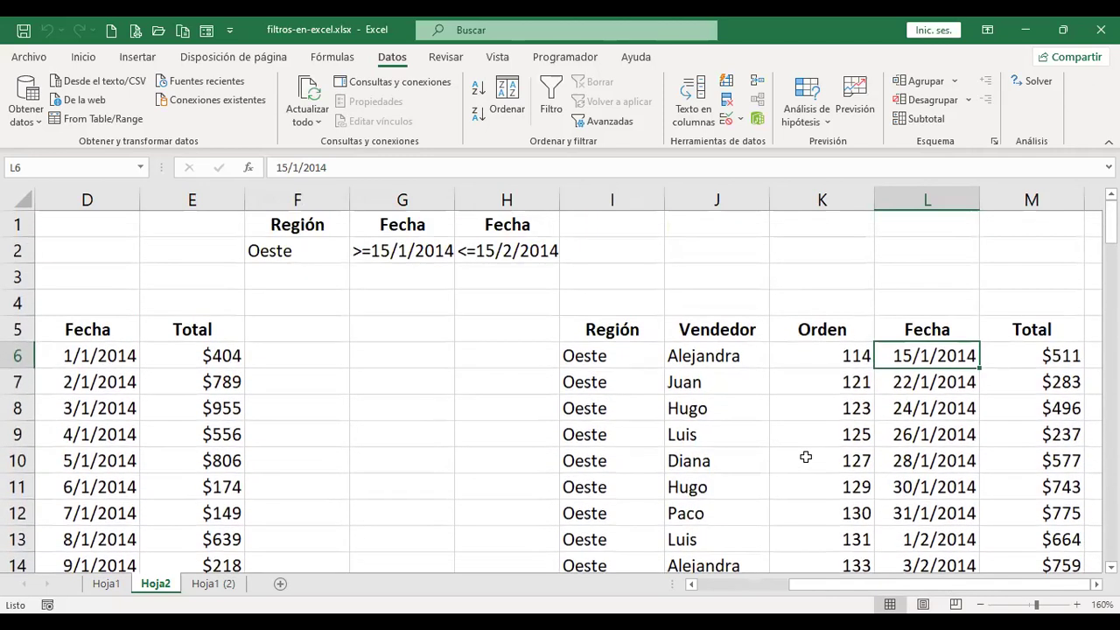
{"action": "scroll", "coordinate": [642, 358], "scroll_direction": "down", "scroll_amount": 1}
{"action": "scroll", "coordinate": [629, 324], "scroll_direction": "down", "scroll_amount": 1}
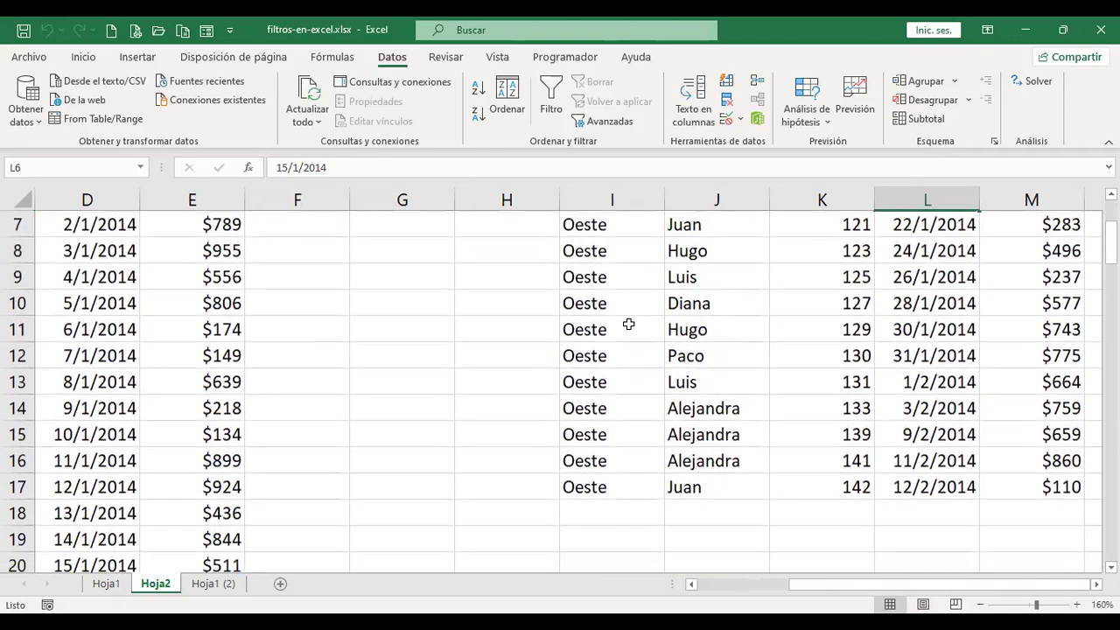
{"action": "left_click_drag", "start_coordinate": [618, 236], "coordinate": [618, 456]}
{"action": "scroll", "coordinate": [617, 456], "scroll_direction": "up", "scroll_amount": 2}
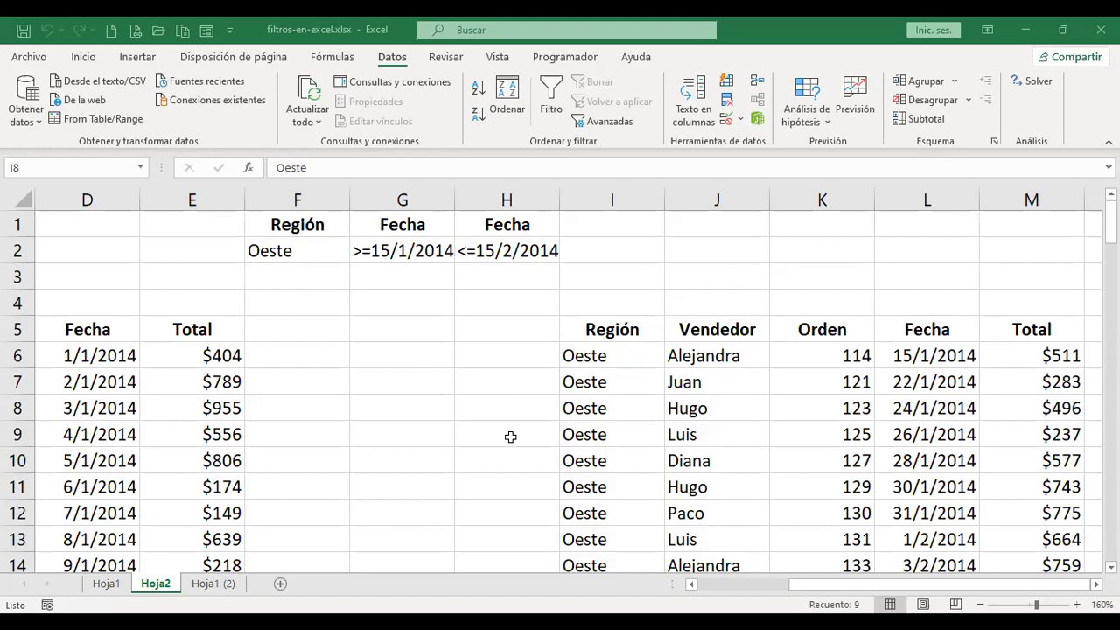
{"action": "key", "text": "ctrl+Home"}
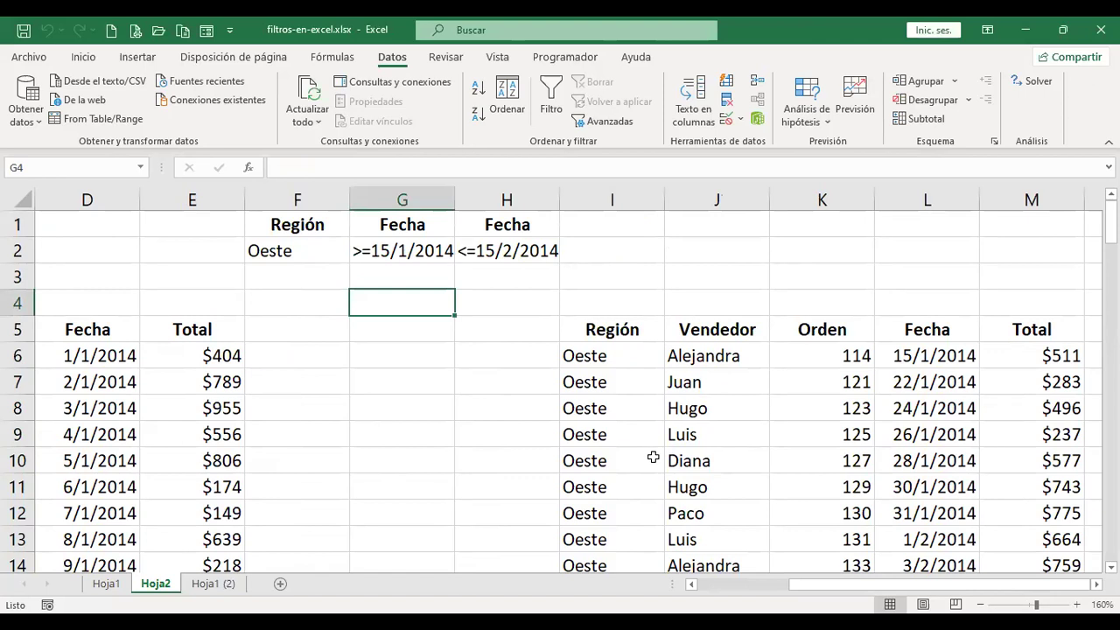
{"action": "key", "text": "ctrl+Home"}
{"action": "scroll", "coordinate": [646, 451], "scroll_direction": "down", "scroll_amount": 1}
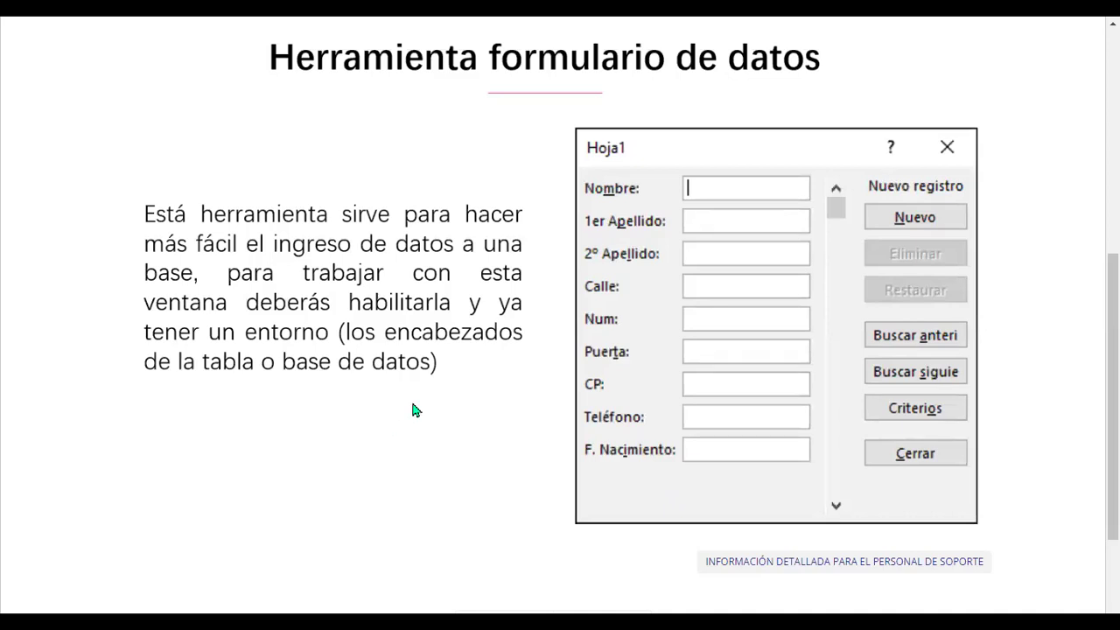
{"action": "scroll", "coordinate": [411, 399], "scroll_direction": "down", "scroll_amount": 1}
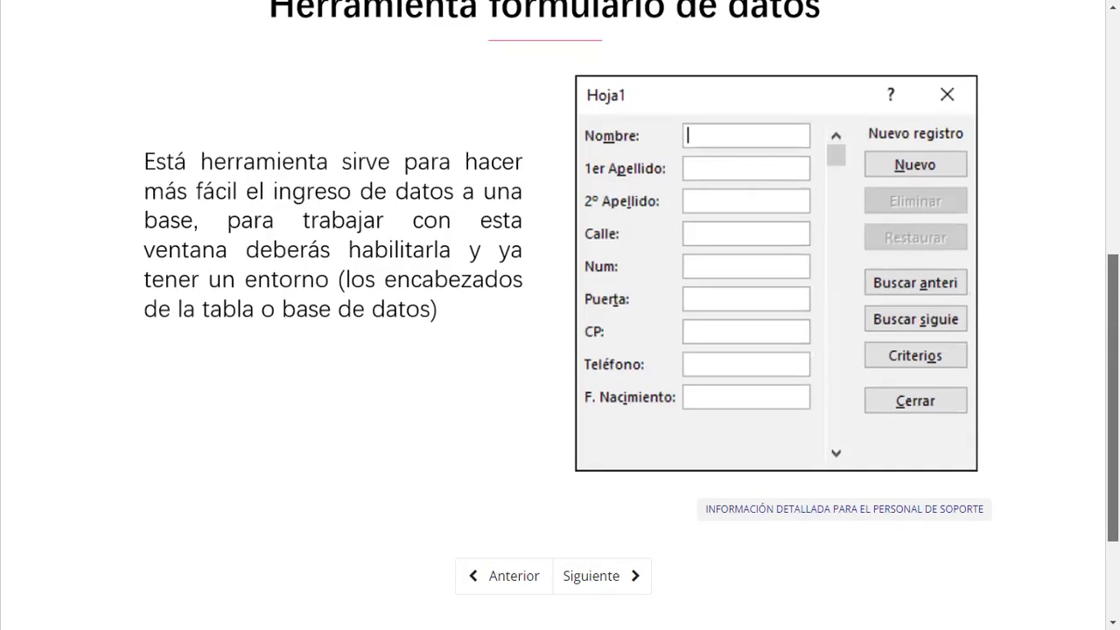
{"action": "scroll", "coordinate": [490, 325], "scroll_direction": "up", "scroll_amount": 1}
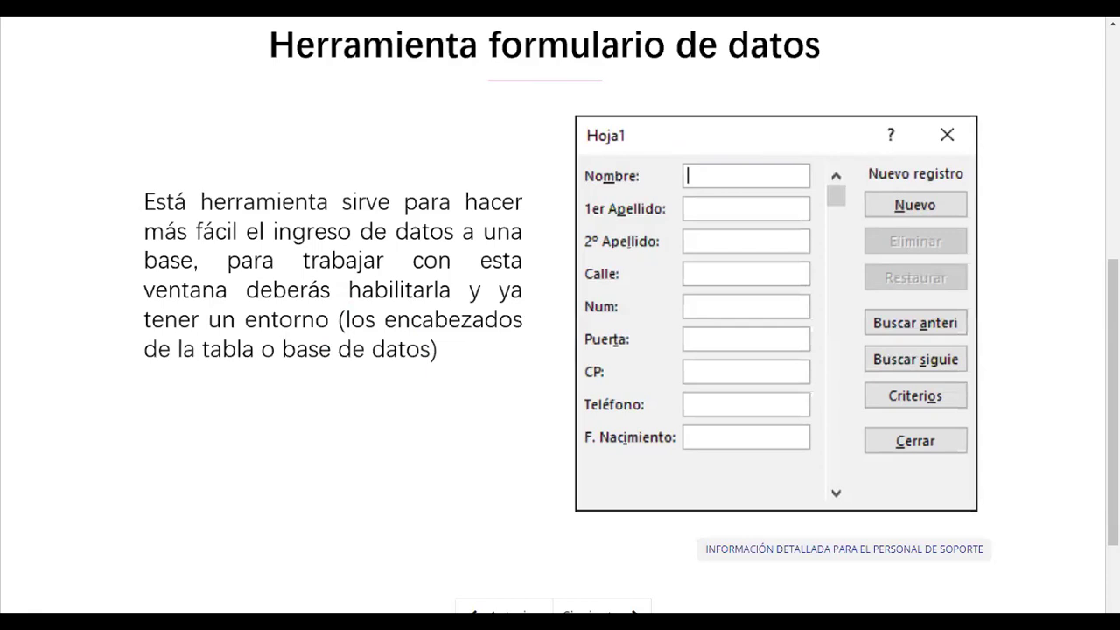
Close the WhatsApp browser tab, switch to the workbook 3.2 Herramienta formulario.xlsx in Excel, and enable editing with cell A1 selected
{"action": "left_click", "coordinate": [222, 255]}
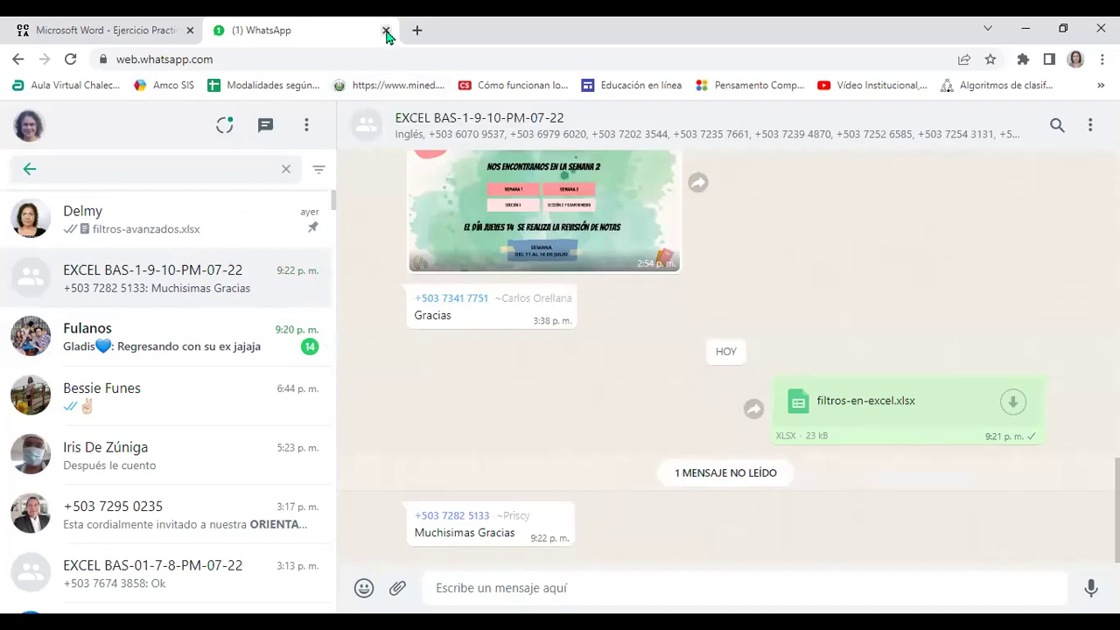
{"action": "key", "text": "ctrl+w"}
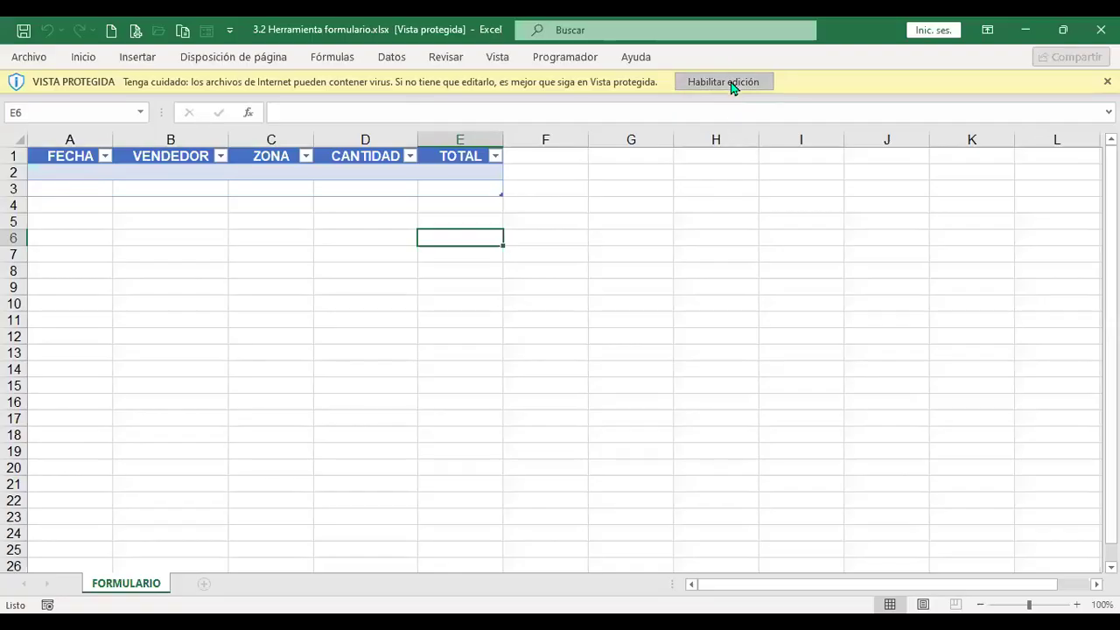
{"action": "left_click", "coordinate": [730, 82]}
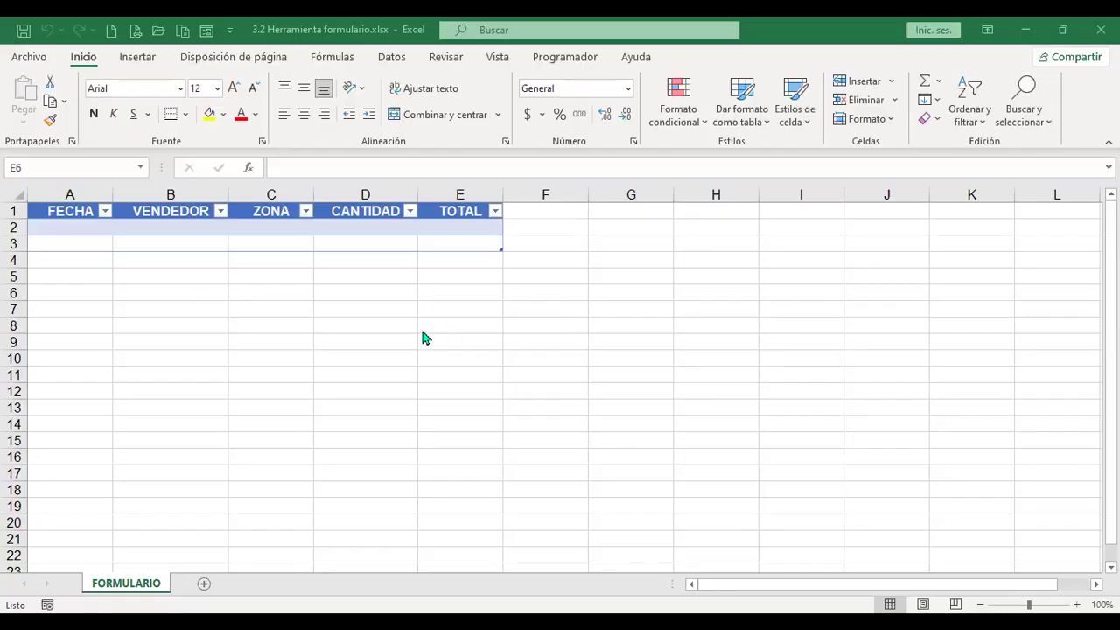
{"action": "scroll", "coordinate": [420, 330], "scroll_direction": "up", "scroll_amount": 2}
{"action": "key", "text": "ctrl+Home"}
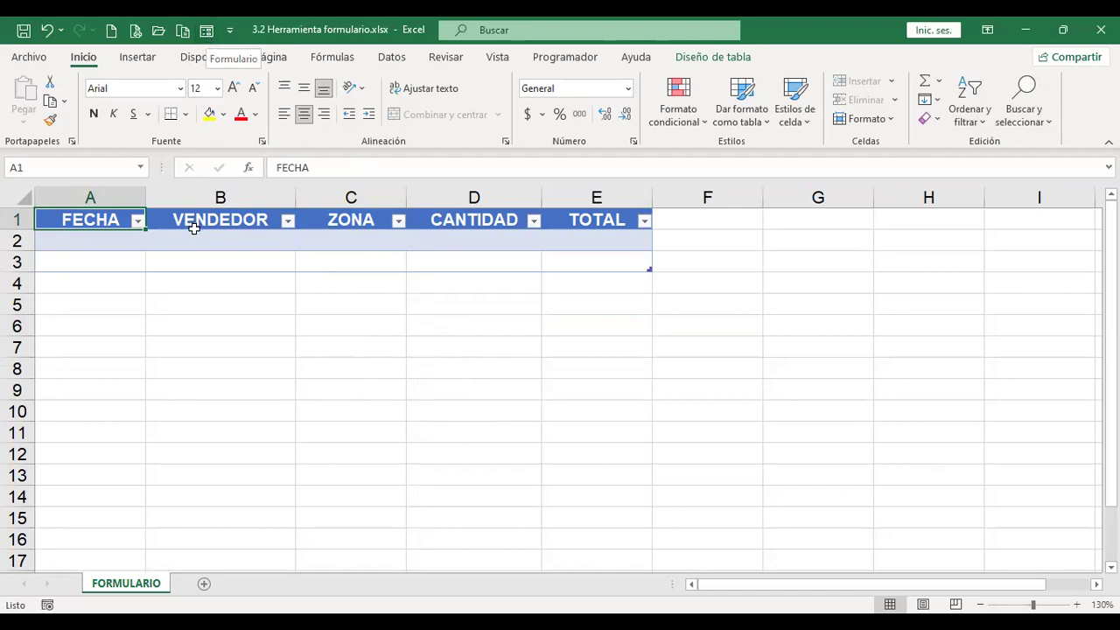
Remove the Formulario... command from the Quick Access Toolbar in the Excel options
{"action": "left_click", "coordinate": [30, 57]}
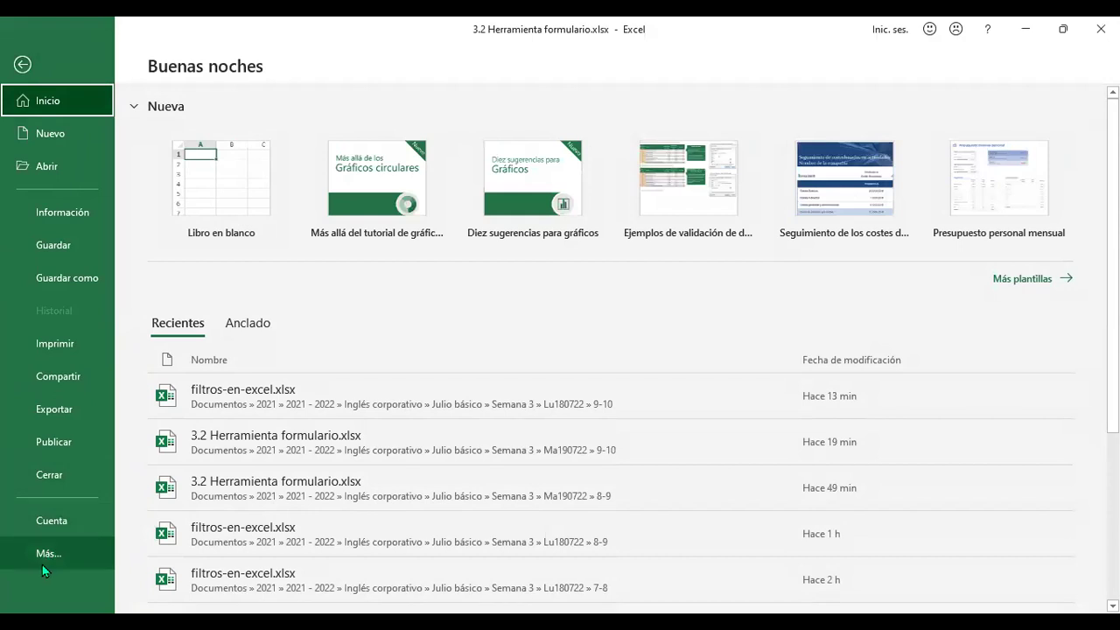
{"action": "left_click", "coordinate": [80, 551]}
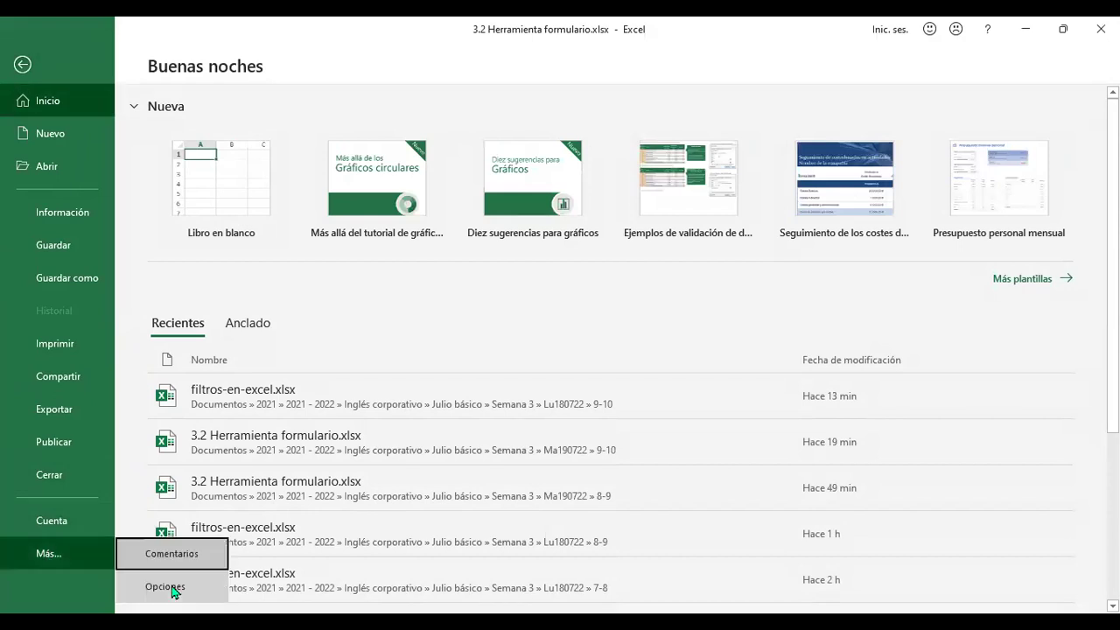
{"action": "left_click", "coordinate": [166, 588]}
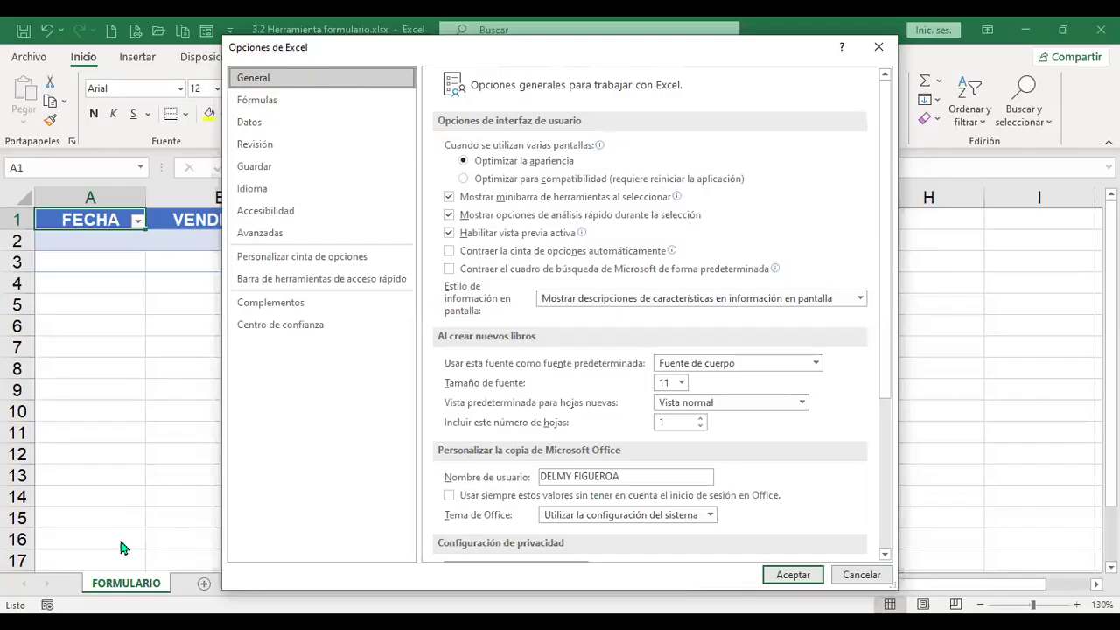
{"action": "left_click", "coordinate": [316, 280]}
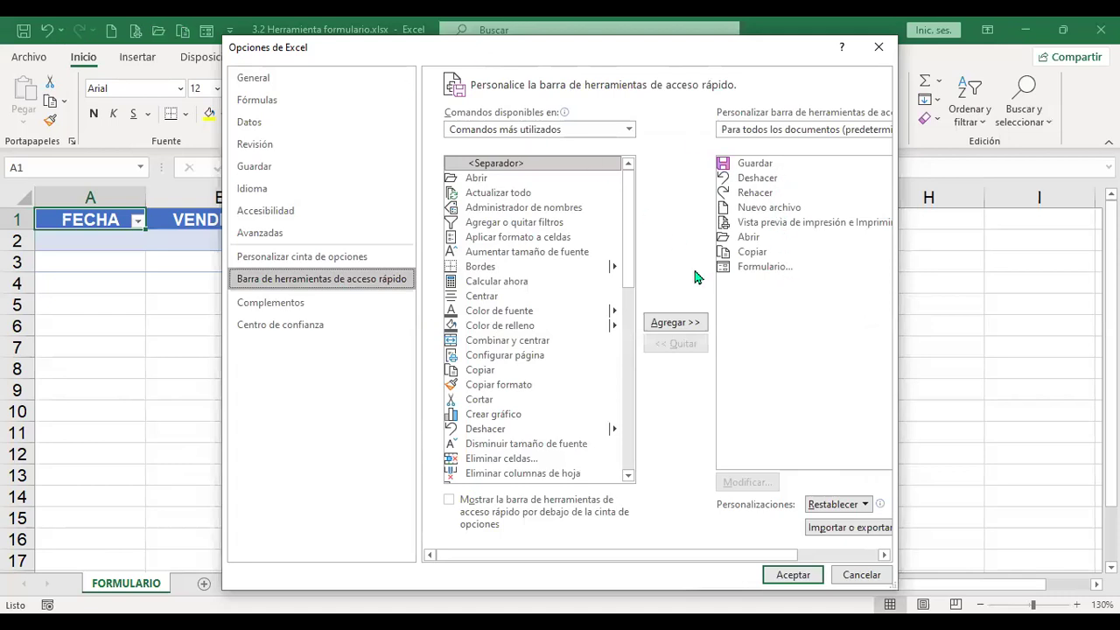
{"action": "left_click", "coordinate": [783, 268]}
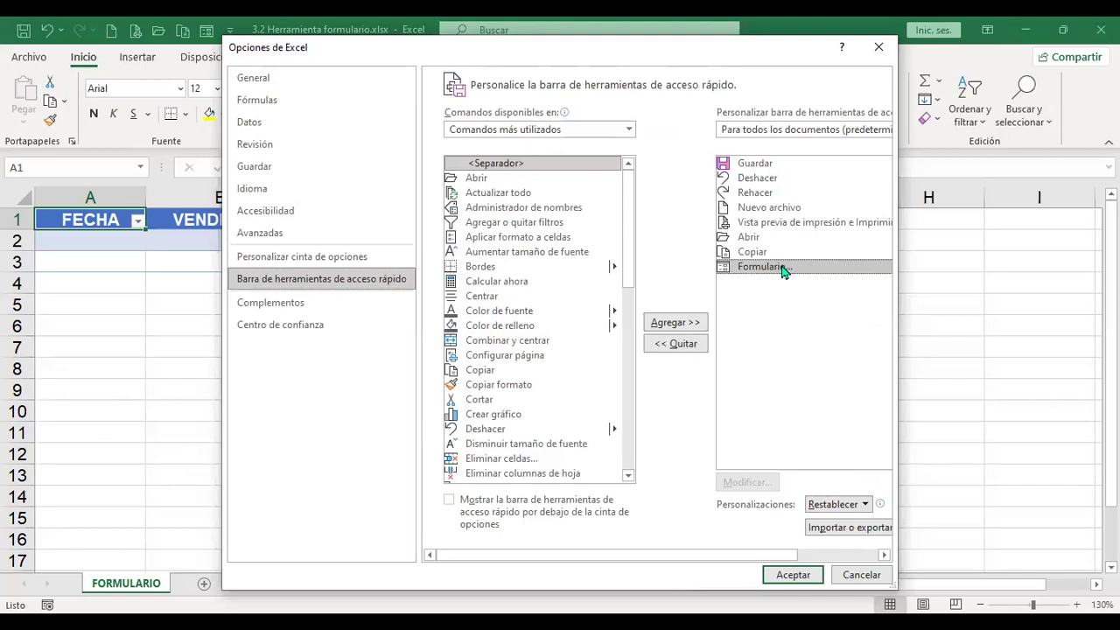
{"action": "left_click", "coordinate": [683, 345]}
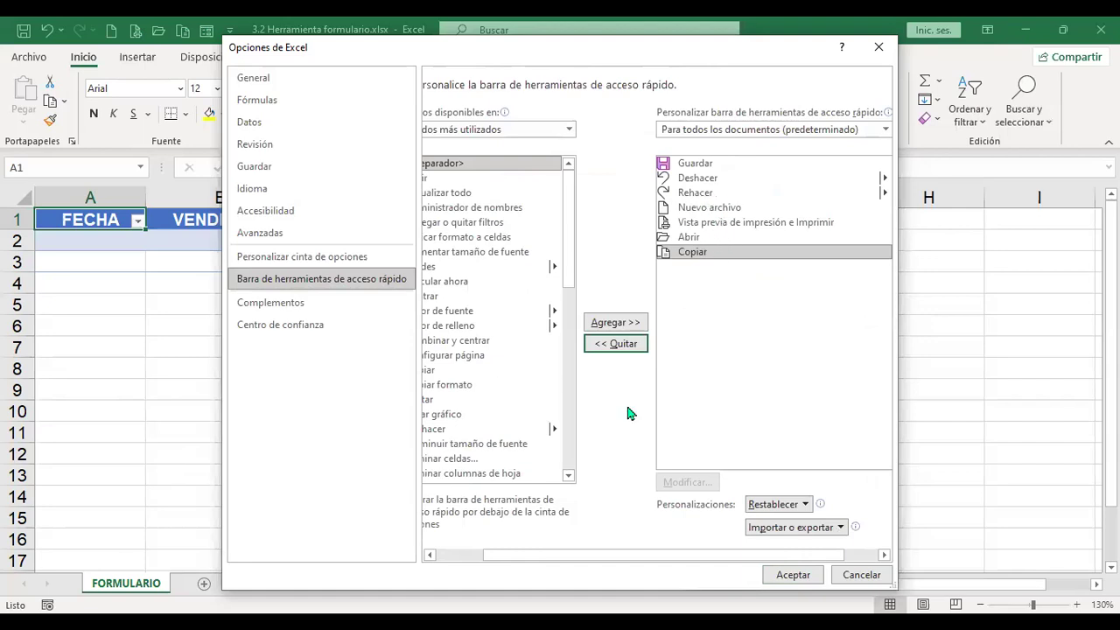
Add the Formulario... command from the Todos los comandos category to the Quick Access Toolbar and accept the options
{"action": "scroll", "coordinate": [630, 408], "scroll_direction": "left", "scroll_amount": 2}
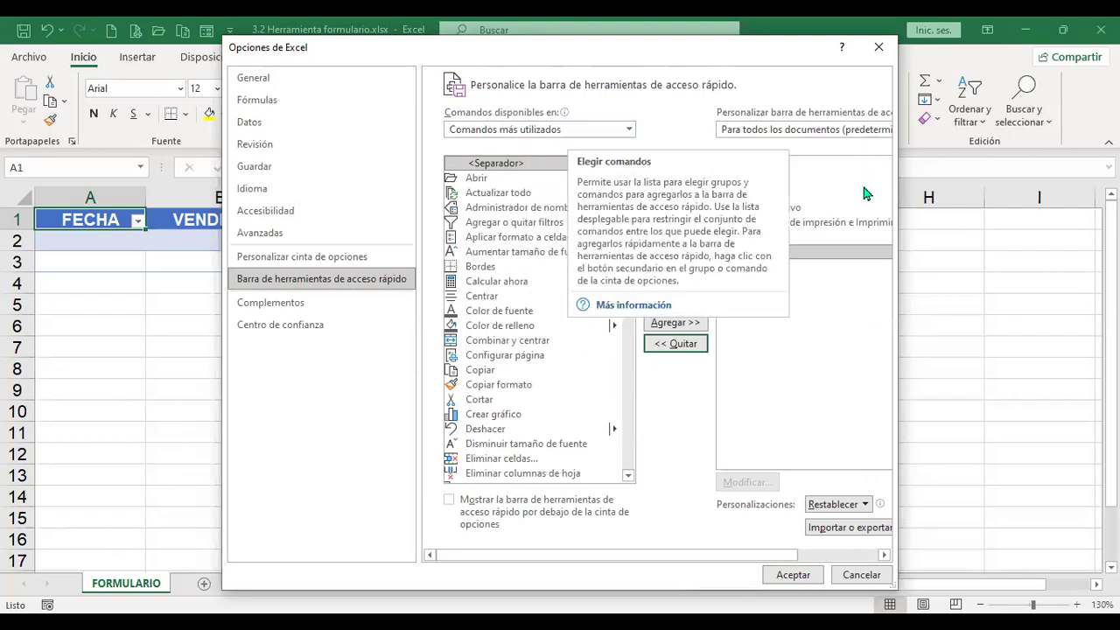
{"action": "left_click_drag", "start_coordinate": [631, 210], "coordinate": [629, 311]}
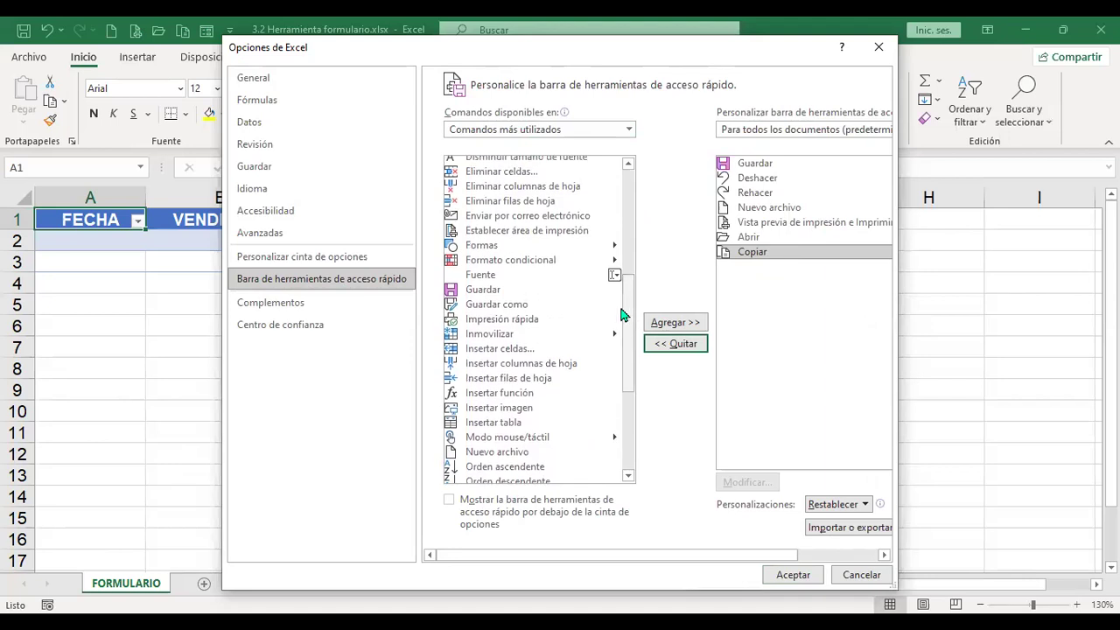
{"action": "left_click", "coordinate": [628, 131]}
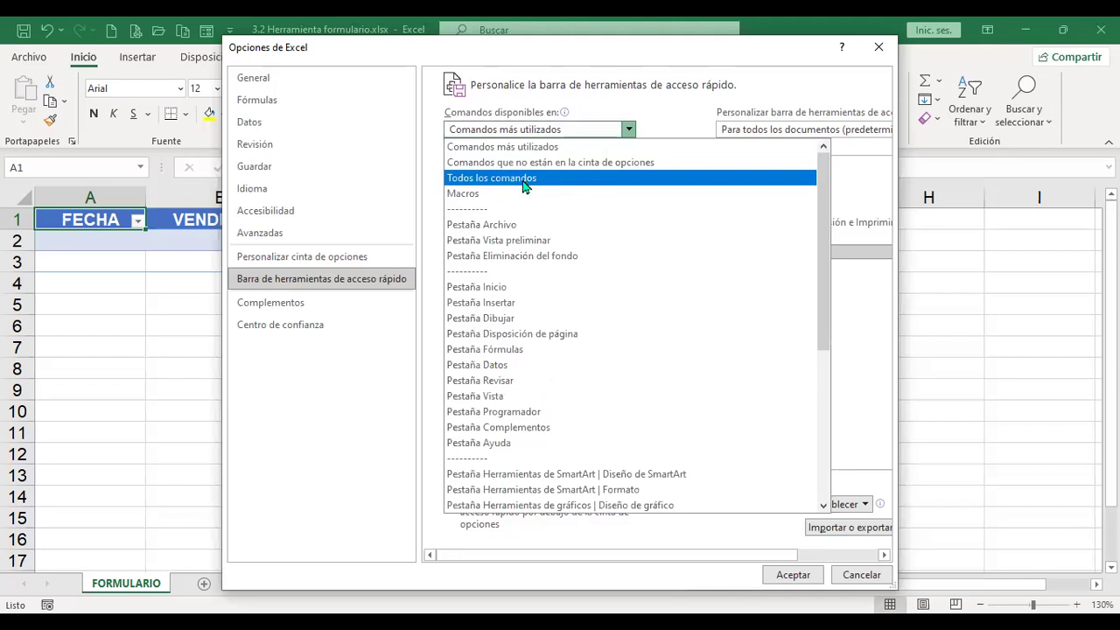
{"action": "left_click", "coordinate": [523, 180]}
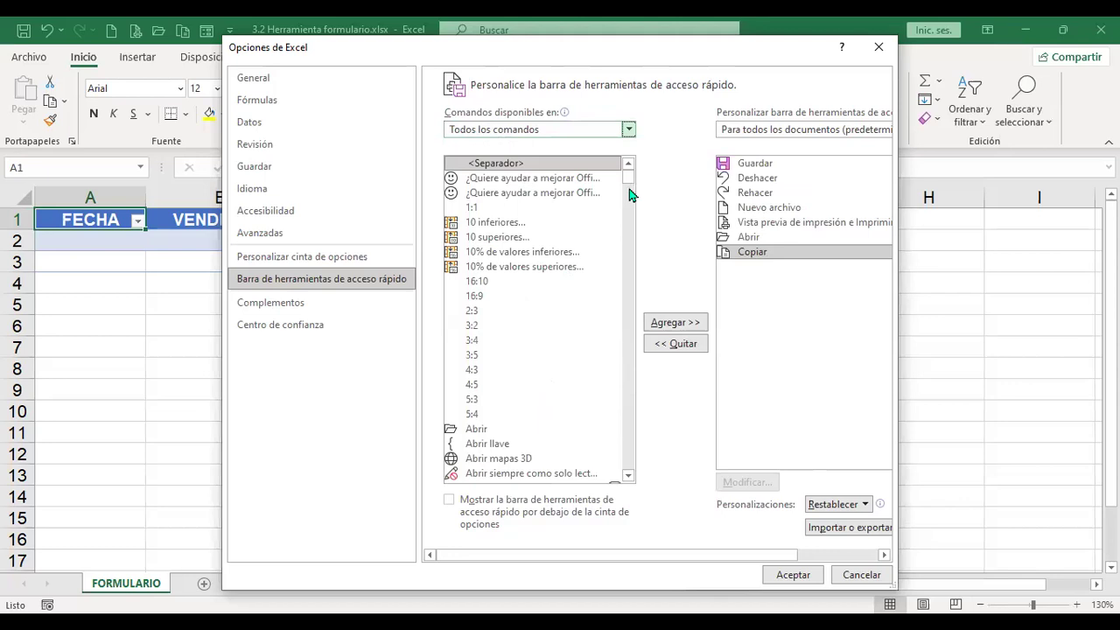
{"action": "left_click", "coordinate": [631, 226]}
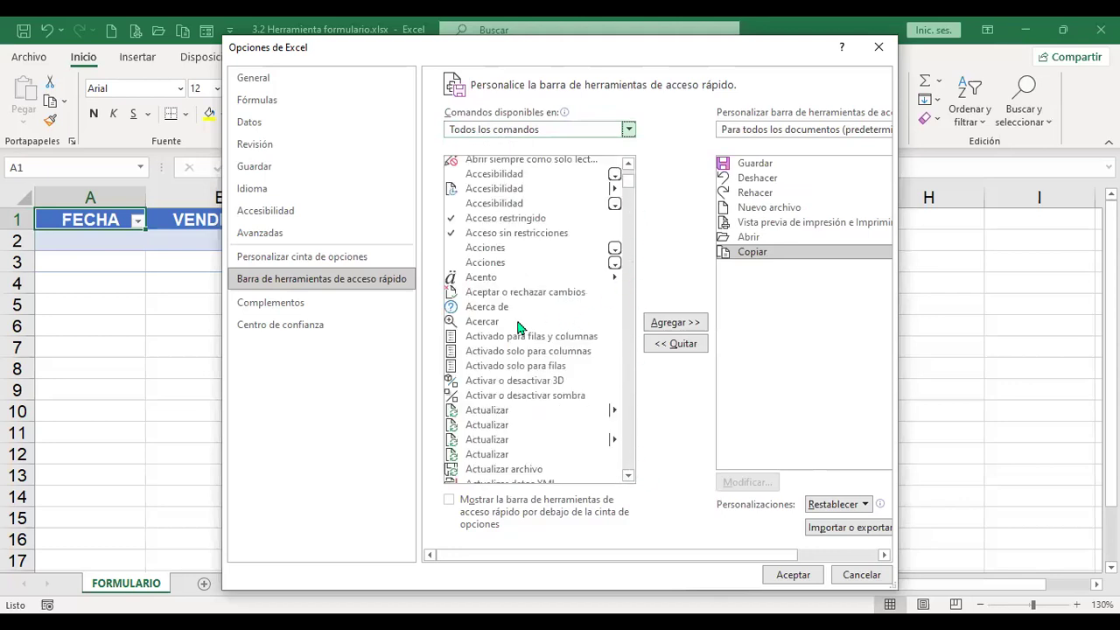
{"action": "scroll", "coordinate": [512, 289], "scroll_direction": "down", "scroll_amount": 4}
{"action": "left_click", "coordinate": [499, 282]}
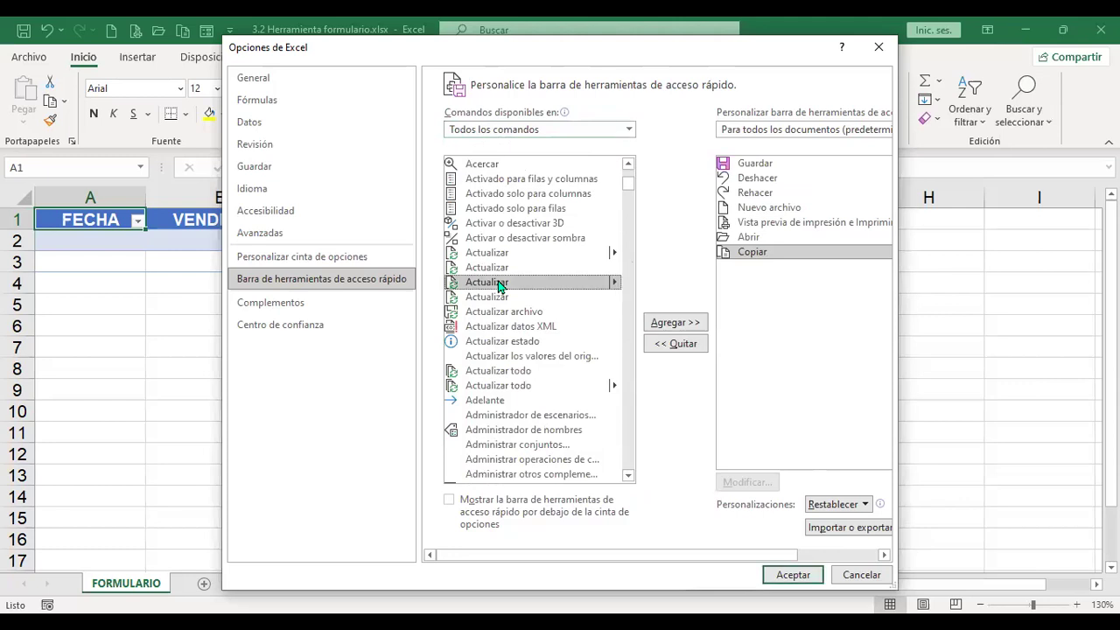
{"action": "key", "text": "f"}
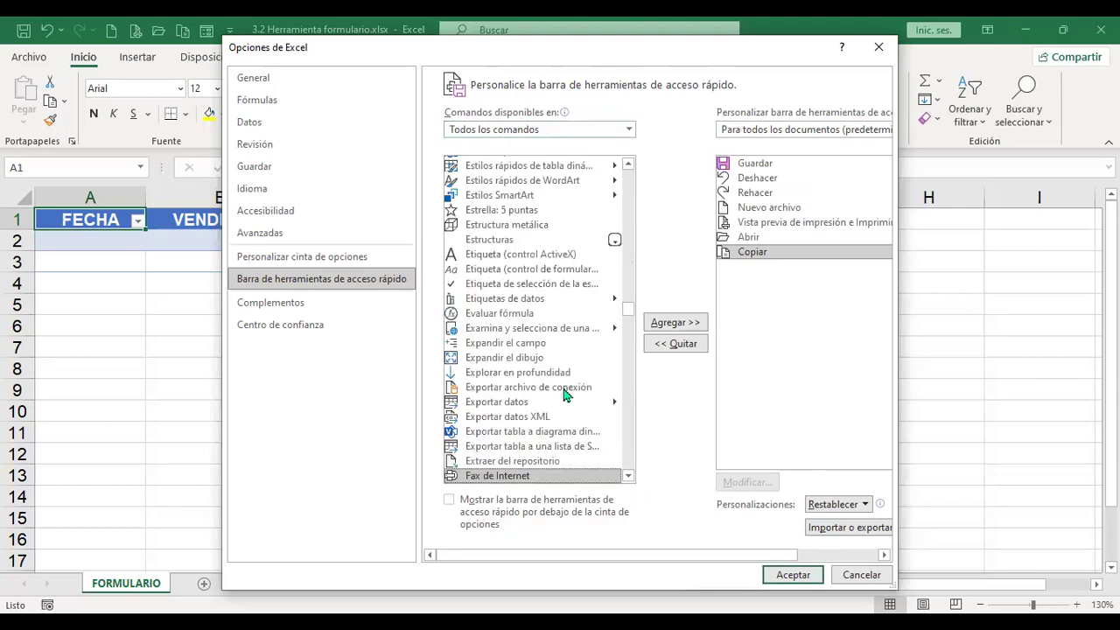
{"action": "scroll", "coordinate": [564, 396], "scroll_direction": "down", "scroll_amount": 4}
{"action": "scroll", "coordinate": [565, 395], "scroll_direction": "down", "scroll_amount": 5}
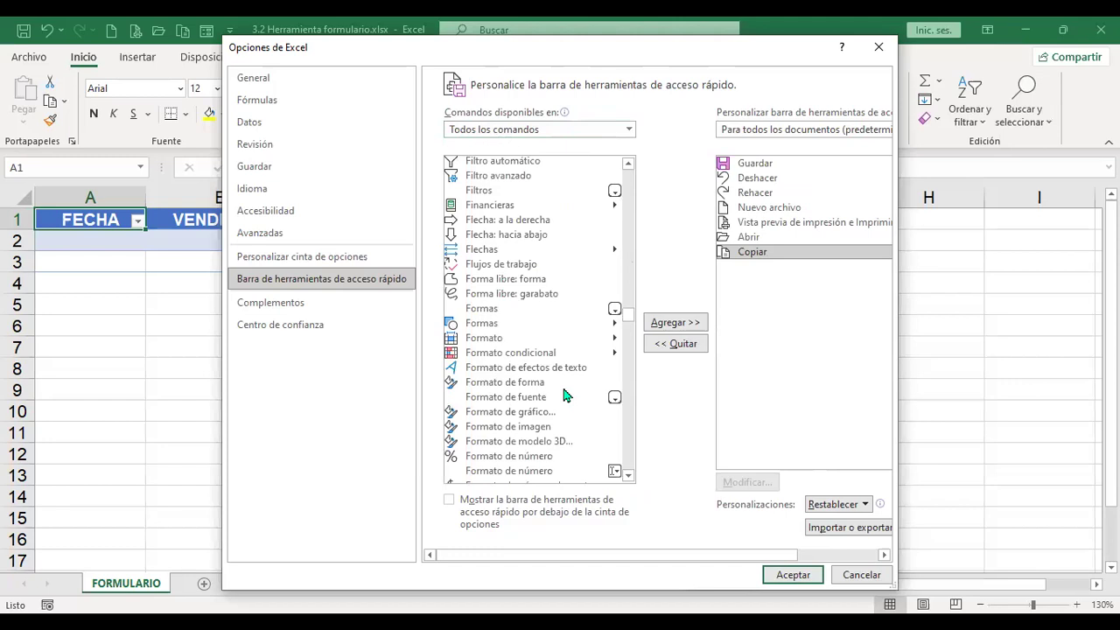
{"action": "scroll", "coordinate": [547, 403], "scroll_direction": "down", "scroll_amount": 1}
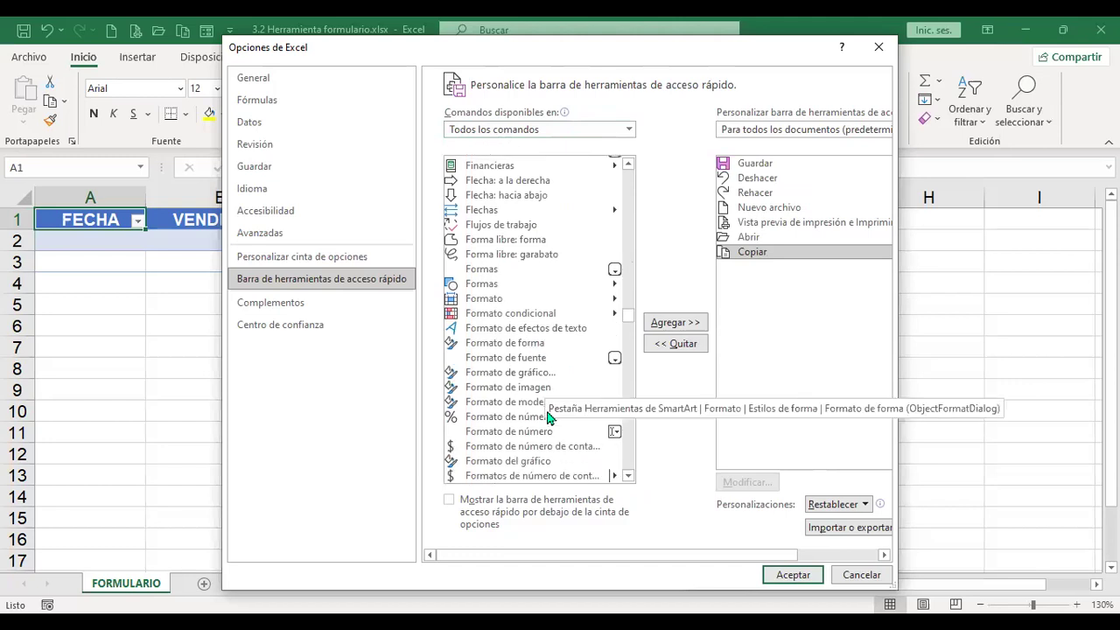
{"action": "scroll", "coordinate": [560, 438], "scroll_direction": "down", "scroll_amount": 4}
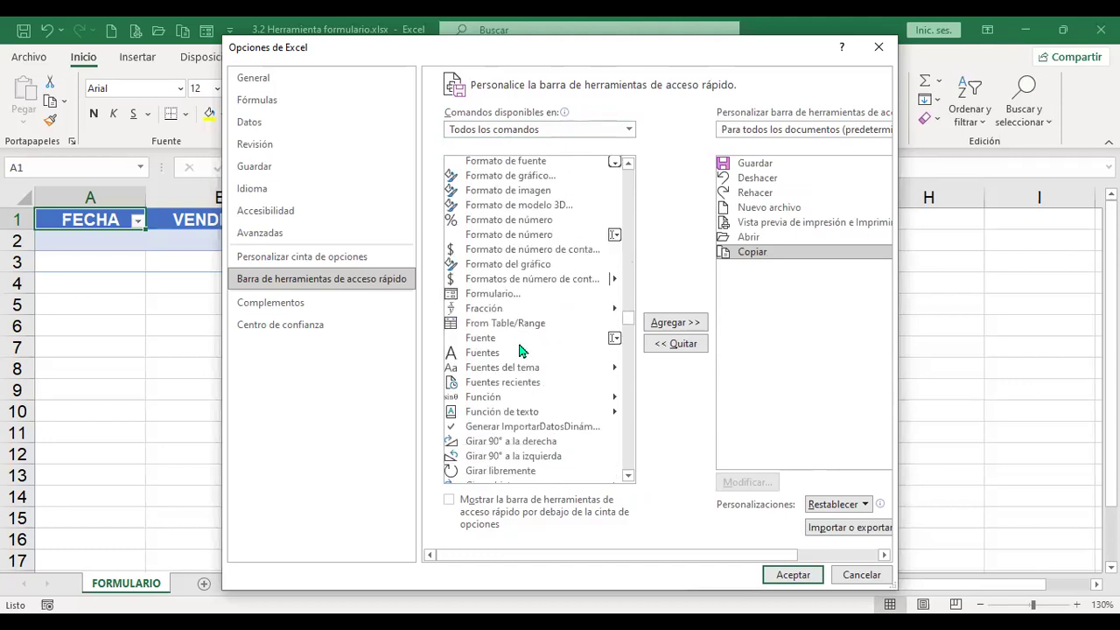
{"action": "left_click", "coordinate": [507, 298]}
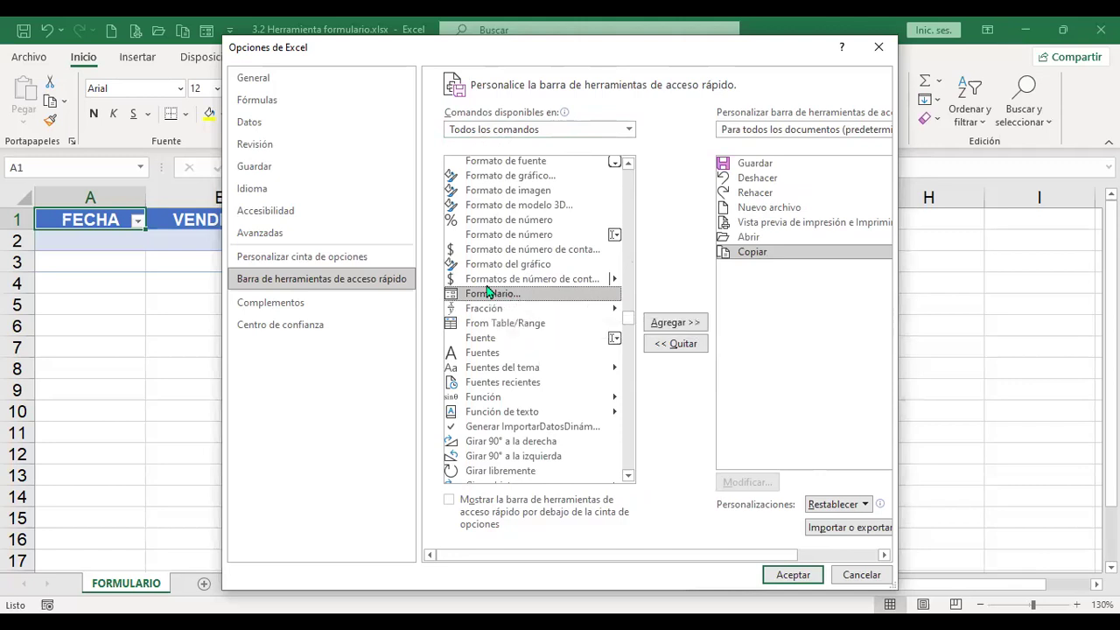
{"action": "left_click", "coordinate": [674, 323]}
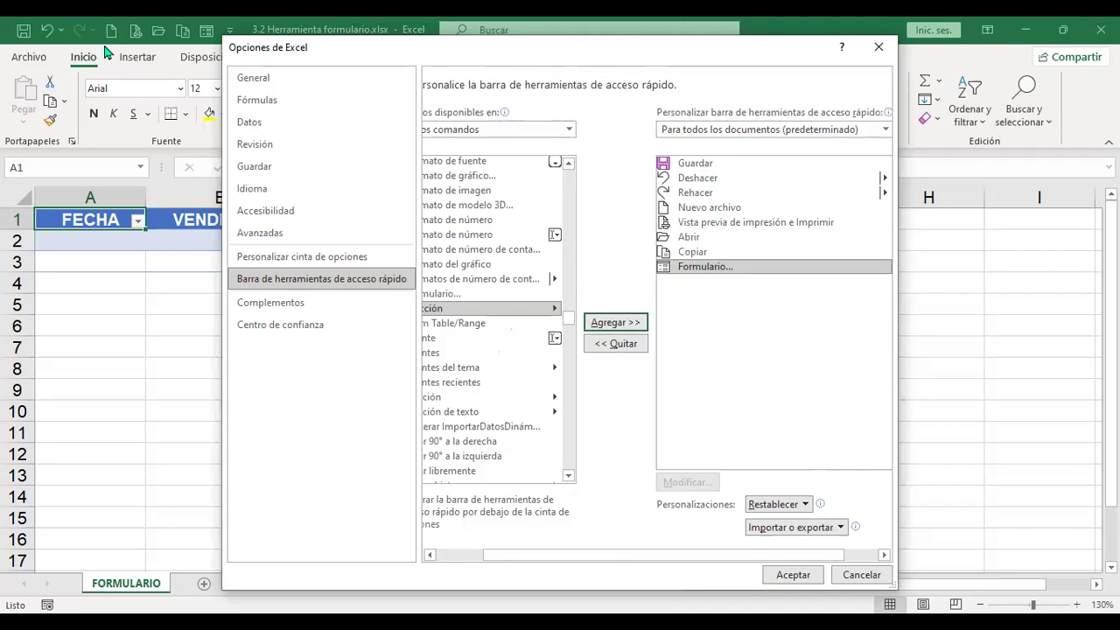
{"action": "left_click", "coordinate": [792, 575]}
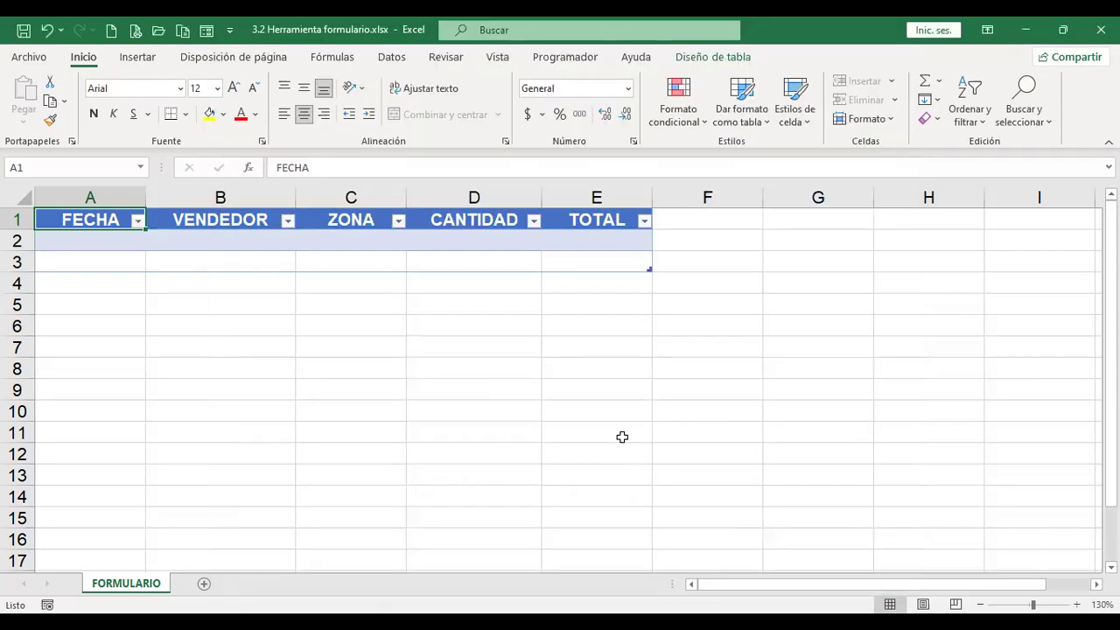
Open the data form and add a record dated 1/7/2022 with the seller's name, zone Metropolitana, quantity 10 and total 30
{"action": "left_click", "coordinate": [205, 32]}
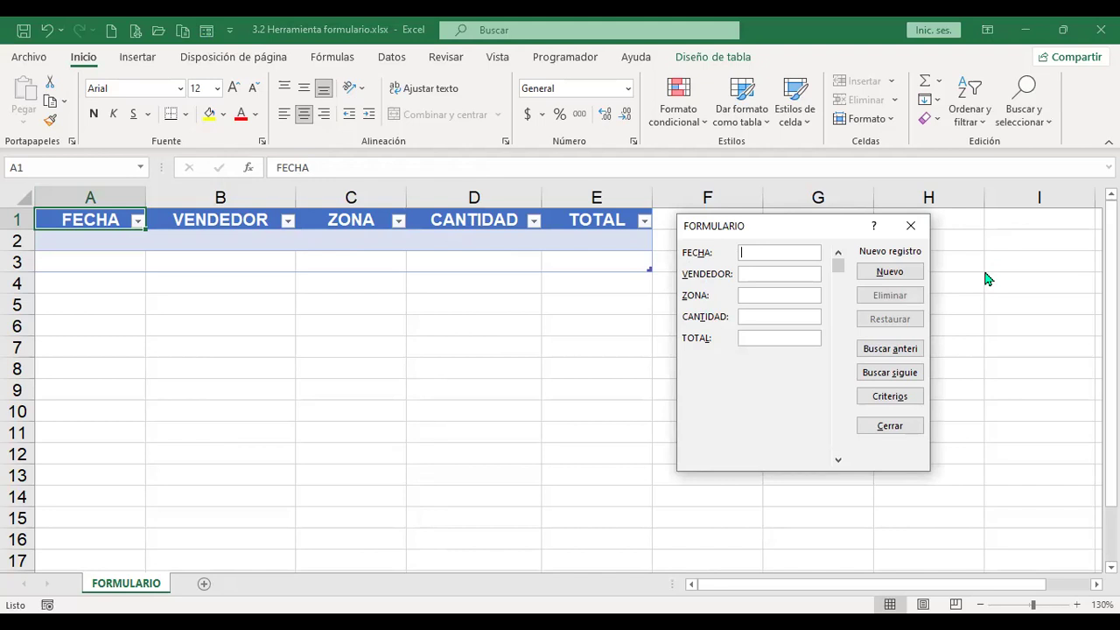
{"action": "type", "text": "1/7/2022"}
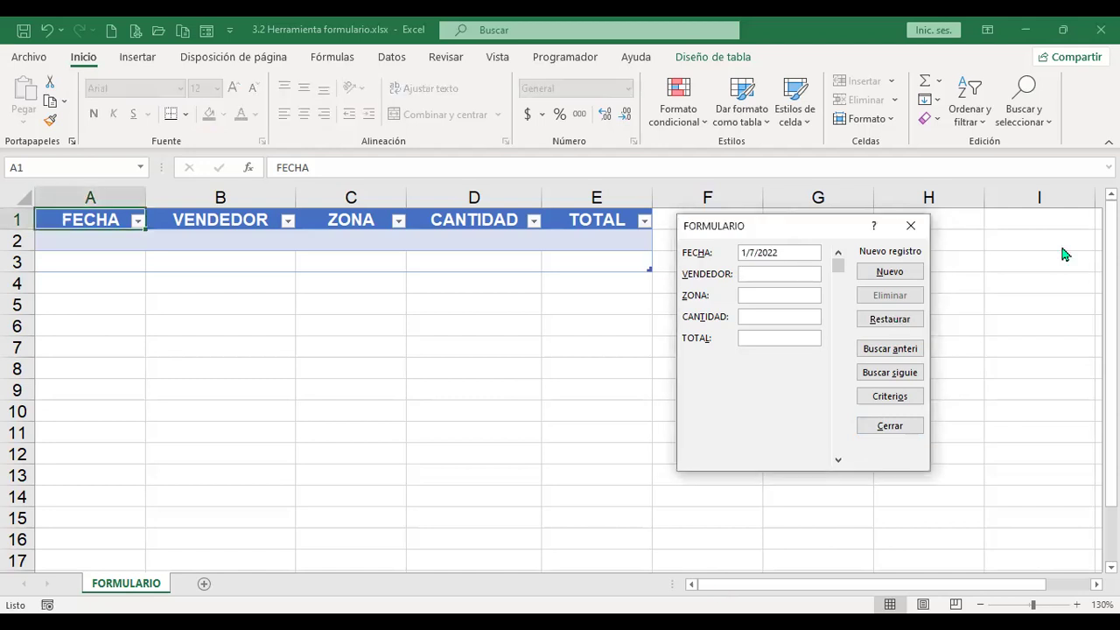
{"action": "type", "text": "Adiel"}
{"action": "key", "text": "Tab"}
{"action": "type", "text": "Metro"}
{"action": "type", "text": "politana"}
{"action": "type", "text": "10"}
{"action": "type", "text": "30"}
{"action": "key", "text": "Return"}
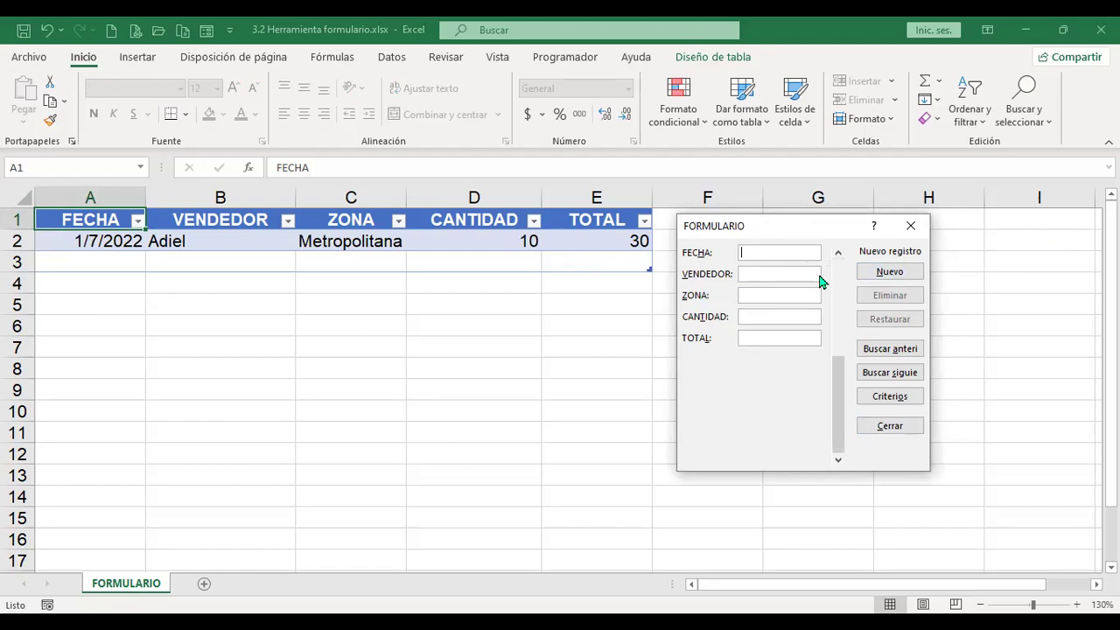
Add a second form record dated 2/7/2022 with the seller's name, zone Occidente, quantity 2 and total 60
{"action": "type", "text": "2/7/2022"}
{"action": "type", "text": "Brenda"}
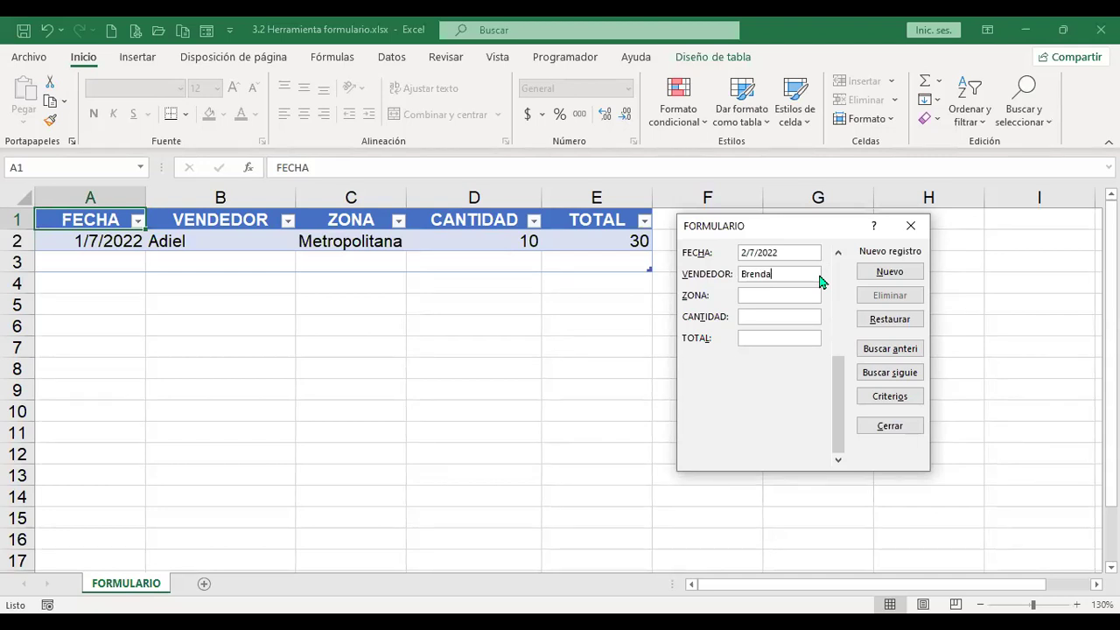
{"action": "type", "text": "e"}
{"action": "key", "text": "BackSpace"}
{"action": "type", "text": "Occidente"}
{"action": "key", "text": "Tab"}
{"action": "type", "text": "2"}
{"action": "key", "text": "Tab"}
{"action": "type", "text": "60"}
{"action": "key", "text": "Return"}
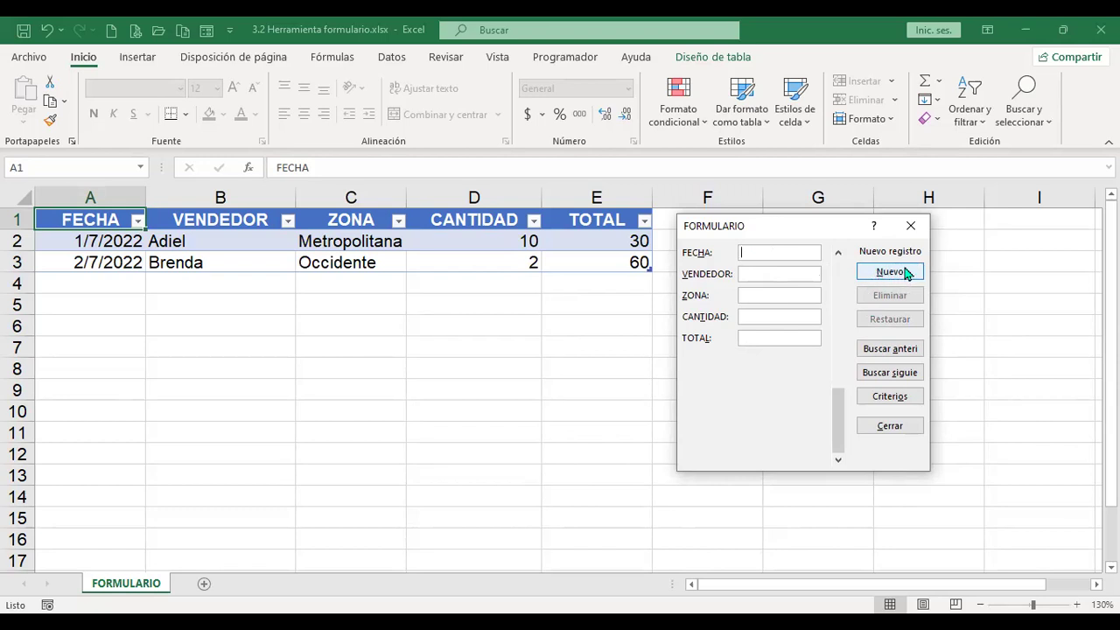
Add a third form record dated 3/7/2022 with the seller's name, zone Centro, quantity 15 and total 80
{"action": "type", "text": "3/7/2022"}
{"action": "type", "text": "Carlos"}
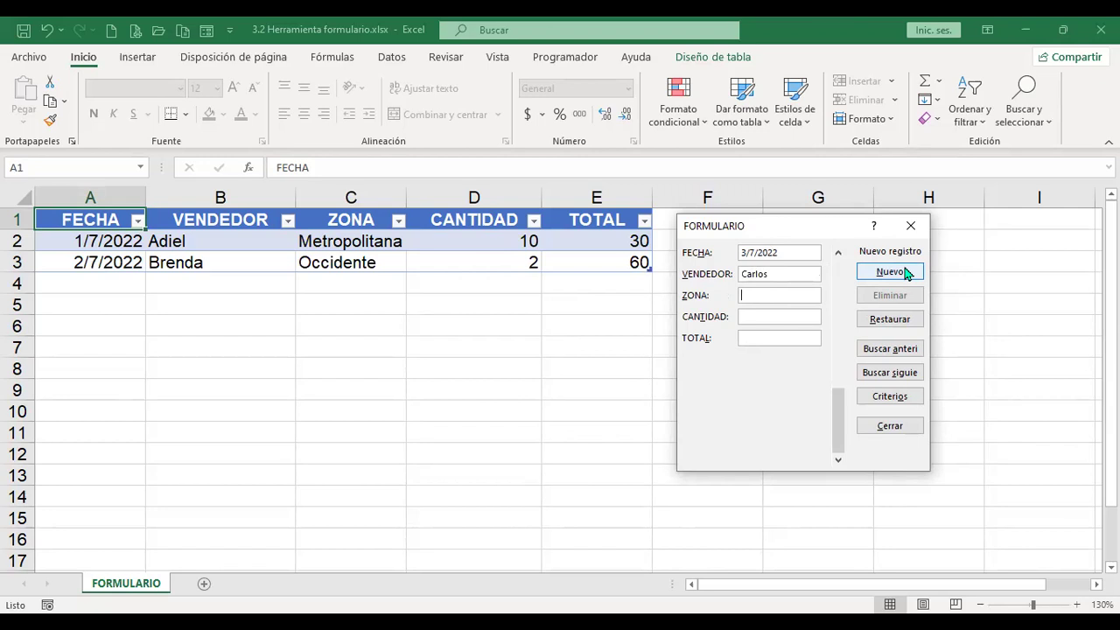
{"action": "type", "text": "Centro"}
{"action": "key", "text": "Tab"}
{"action": "type", "text": "15"}
{"action": "type", "text": "80"}
{"action": "left_click", "coordinate": [907, 273]}
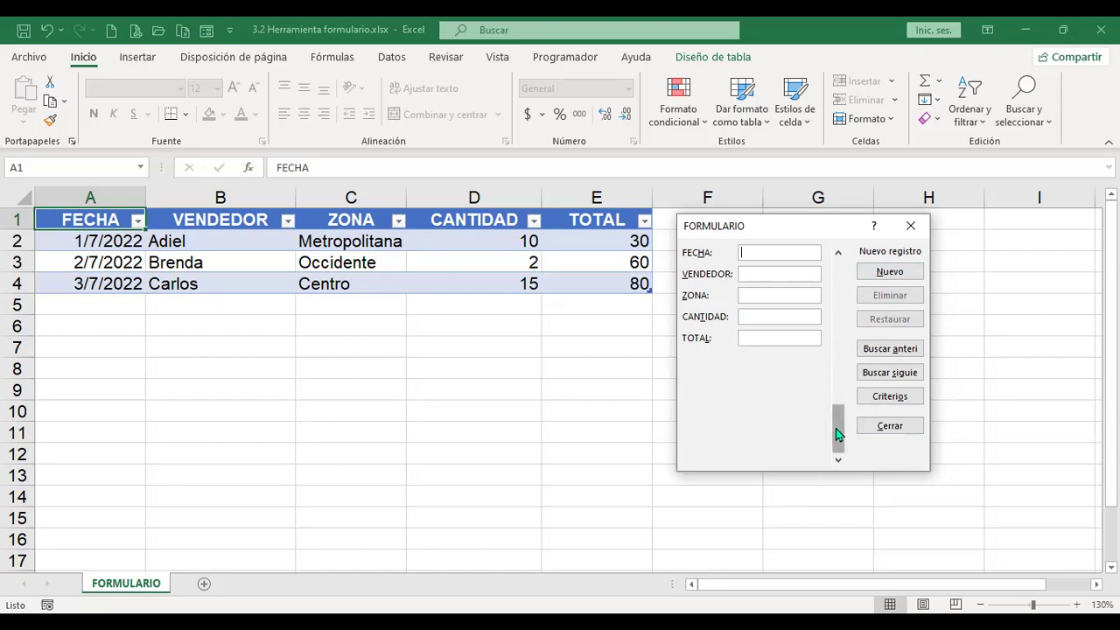
Browse the saved records in the data form from the first through the third
{"action": "left_click_drag", "start_coordinate": [845, 440], "coordinate": [838, 275]}
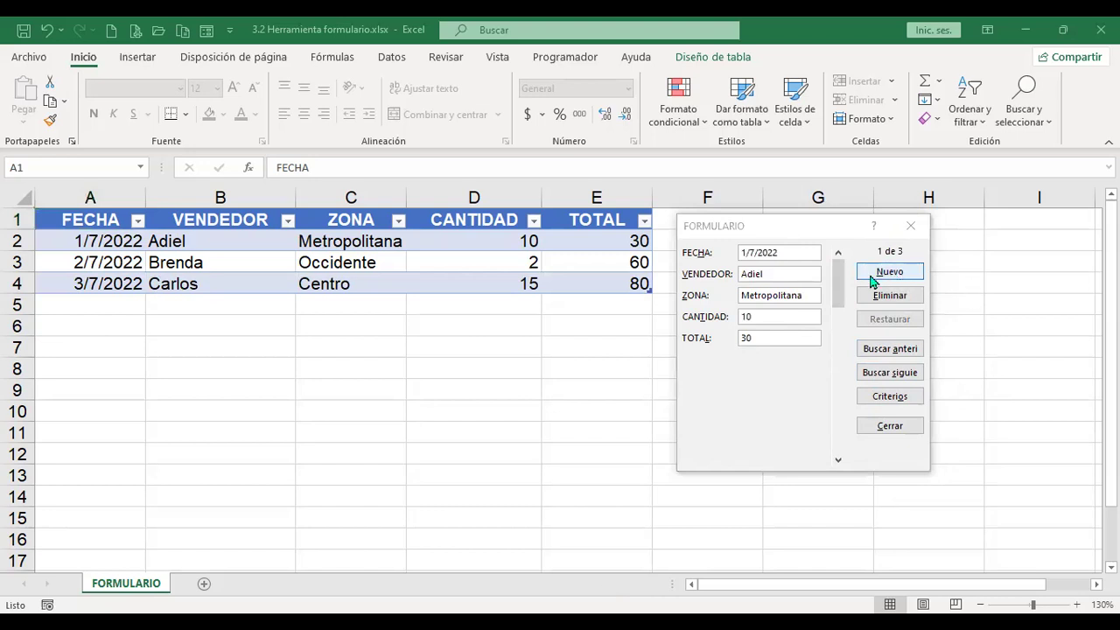
{"action": "left_click", "coordinate": [838, 463]}
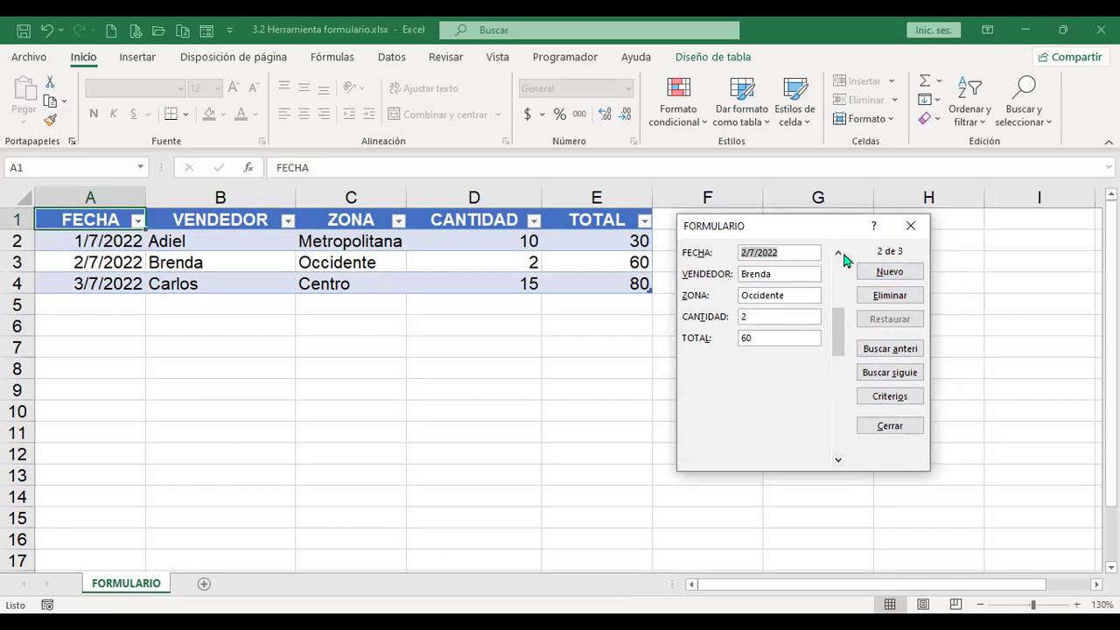
{"action": "left_click", "coordinate": [839, 462]}
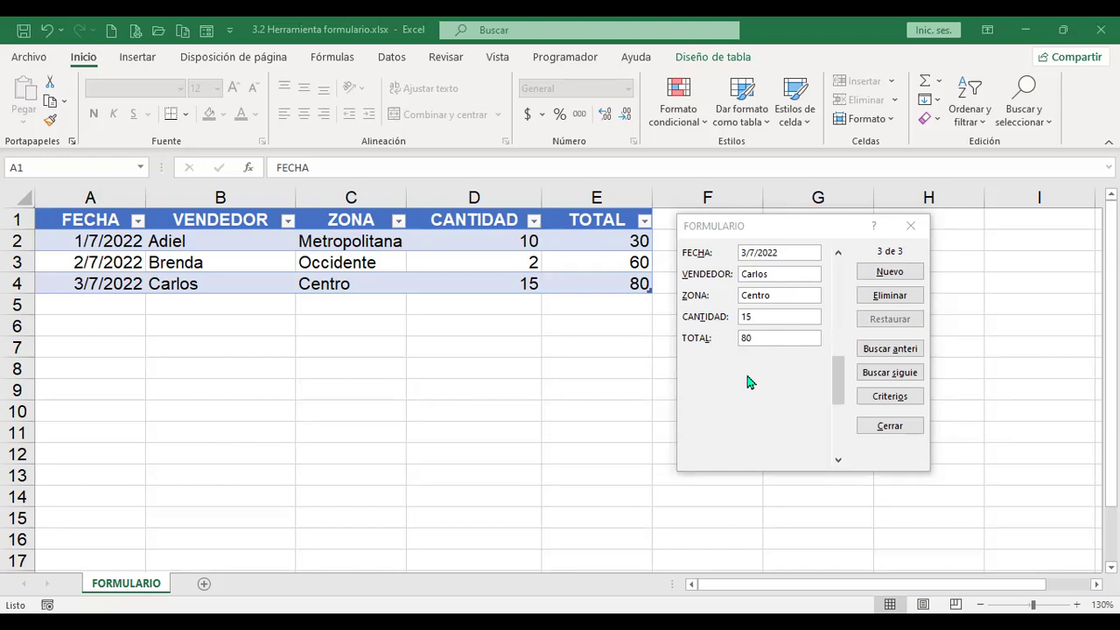
Add a fourth form record dated 4/7/2022 with the seller's name, an empty zone, quantity 60 and total 800
{"action": "left_click", "coordinate": [907, 280]}
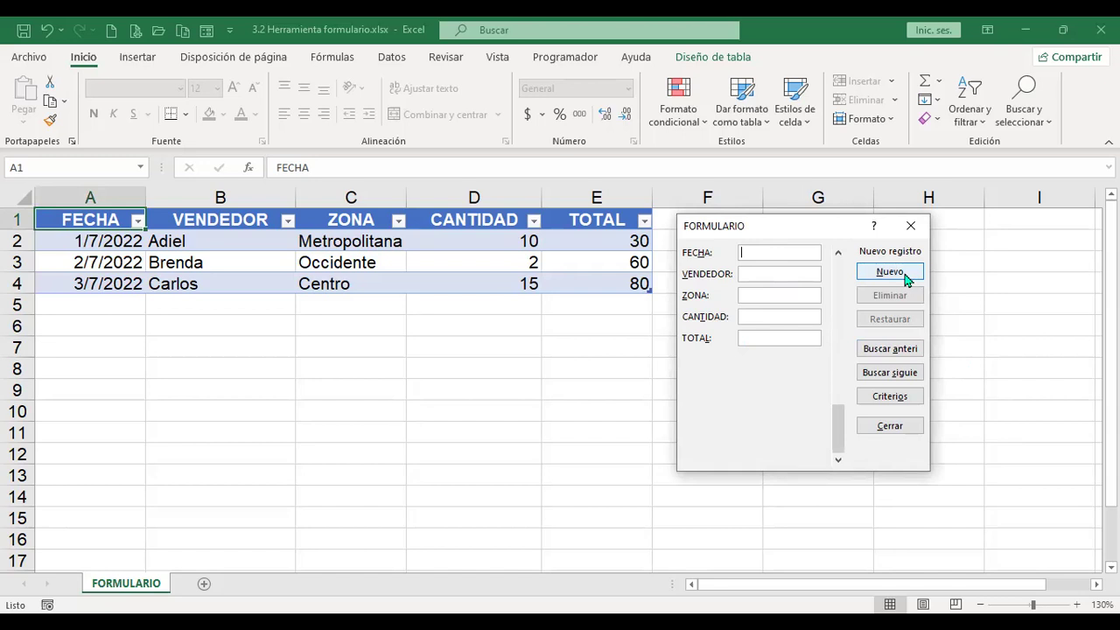
{"action": "type", "text": "4/7/2022"}
{"action": "type", "text": "C"}
{"action": "type", "text": "ristian"}
{"action": "key", "text": "Tab"}
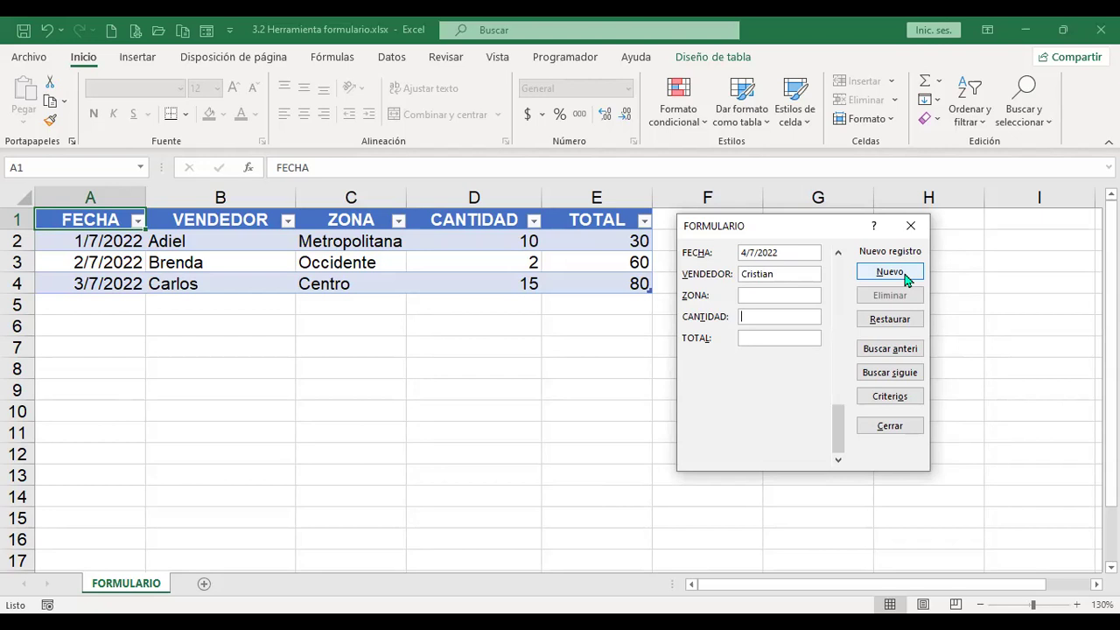
{"action": "type", "text": "60"}
{"action": "key", "text": "Tab"}
{"action": "type", "text": "800"}
{"action": "left_click", "coordinate": [890, 272]}
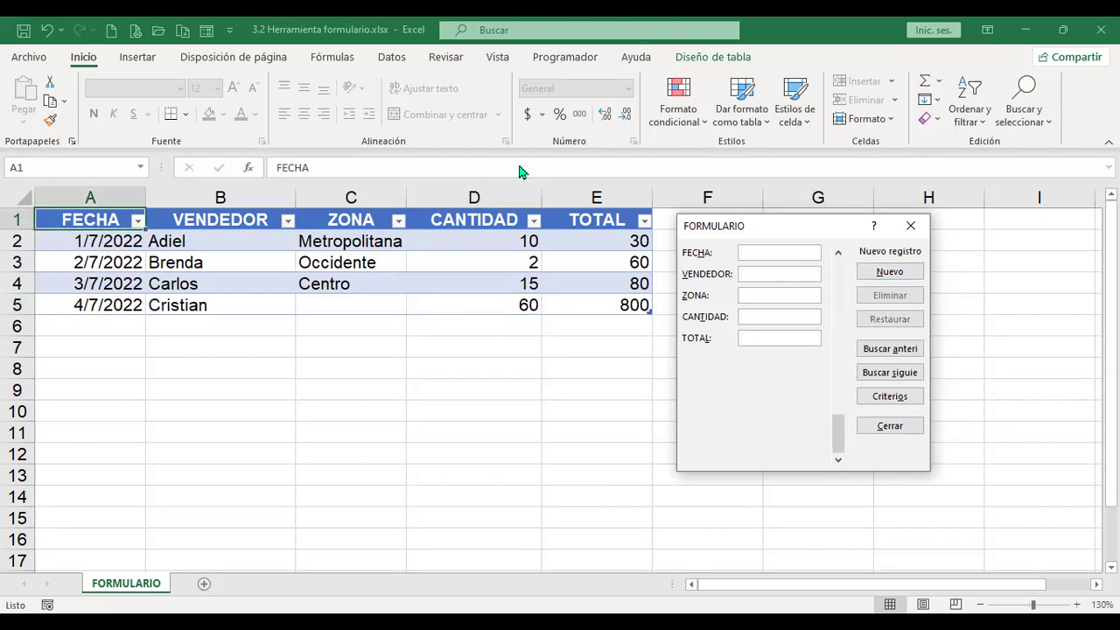
Reopen the data form from cell C5 and replace the seller's name in the 1/7/2022 record
{"action": "left_click", "coordinate": [339, 316]}
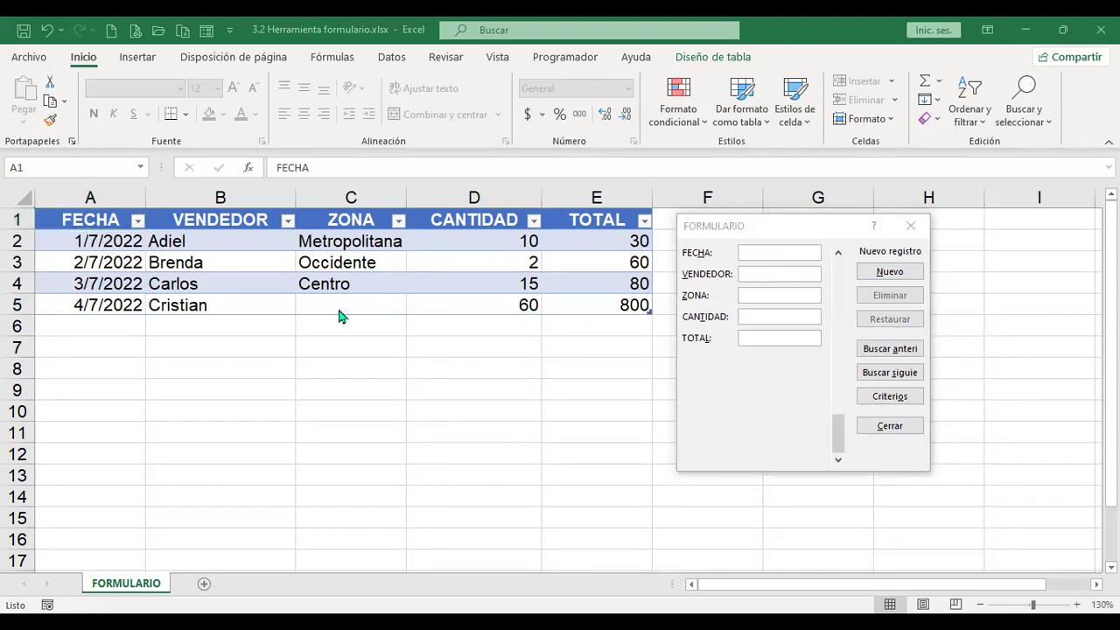
{"action": "left_click", "coordinate": [383, 305]}
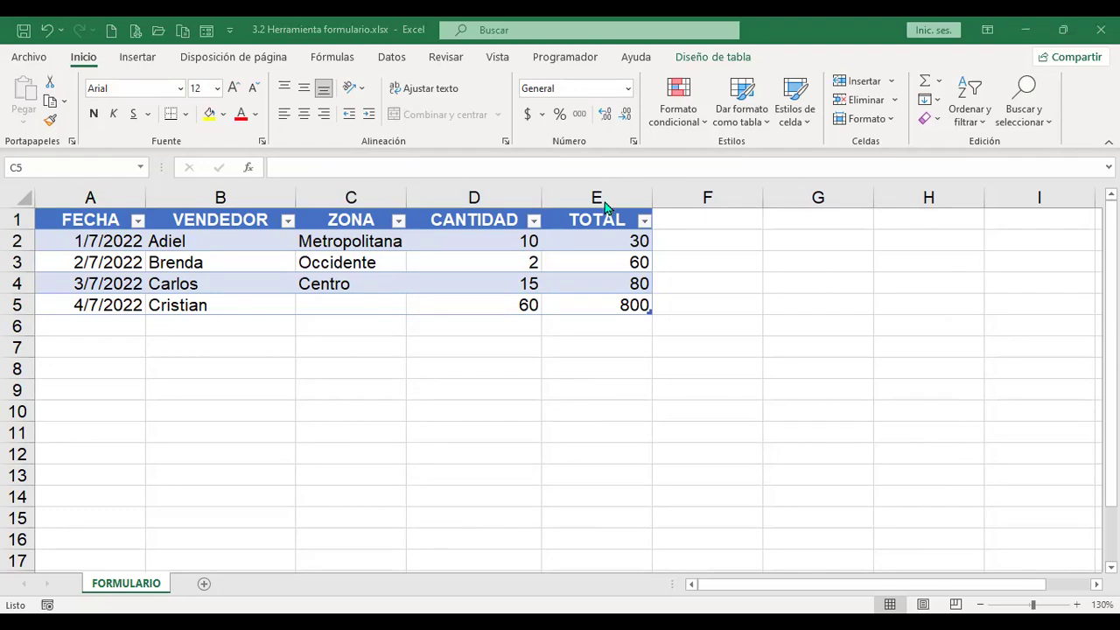
{"action": "left_click", "coordinate": [206, 33]}
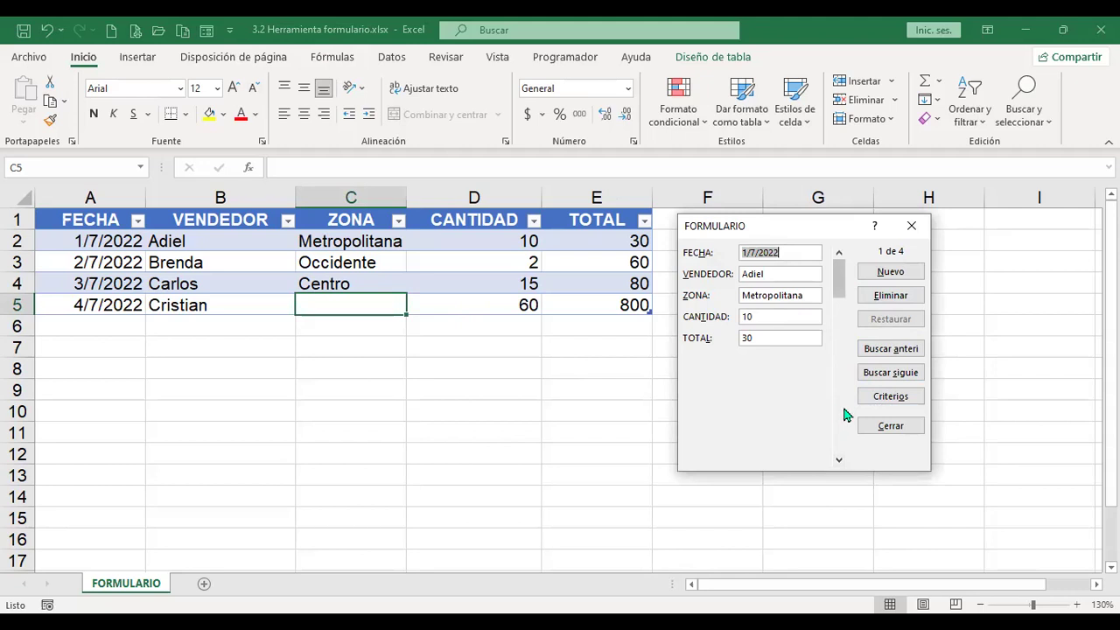
{"action": "key", "text": "Tab"}
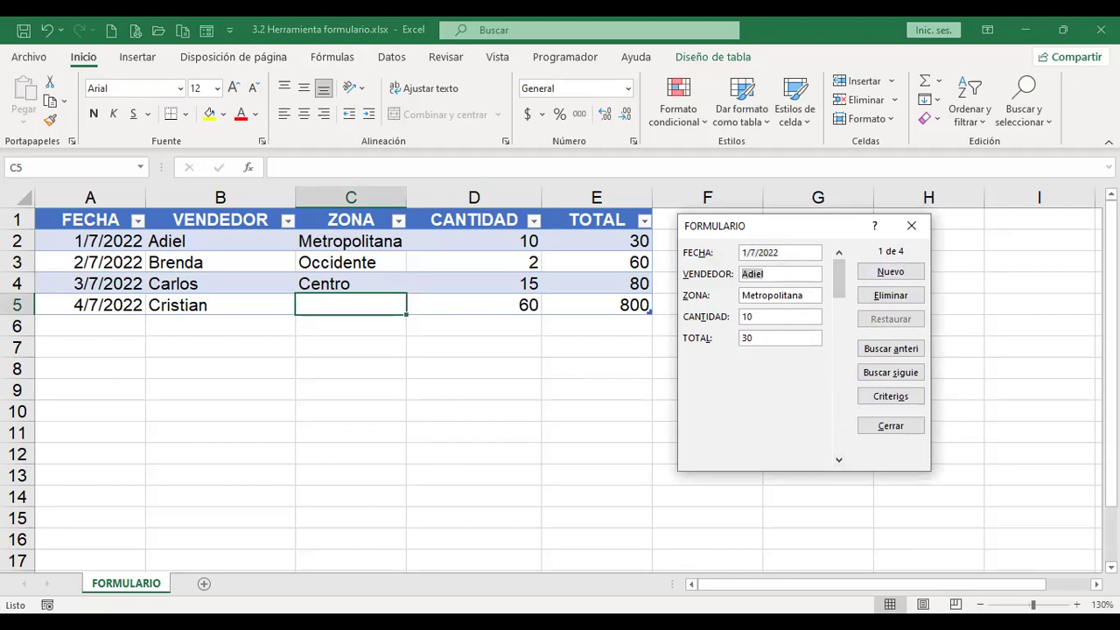
{"action": "type", "text": "Cristian"}
{"action": "key", "text": "Return"}
{"action": "key", "text": "Right"}
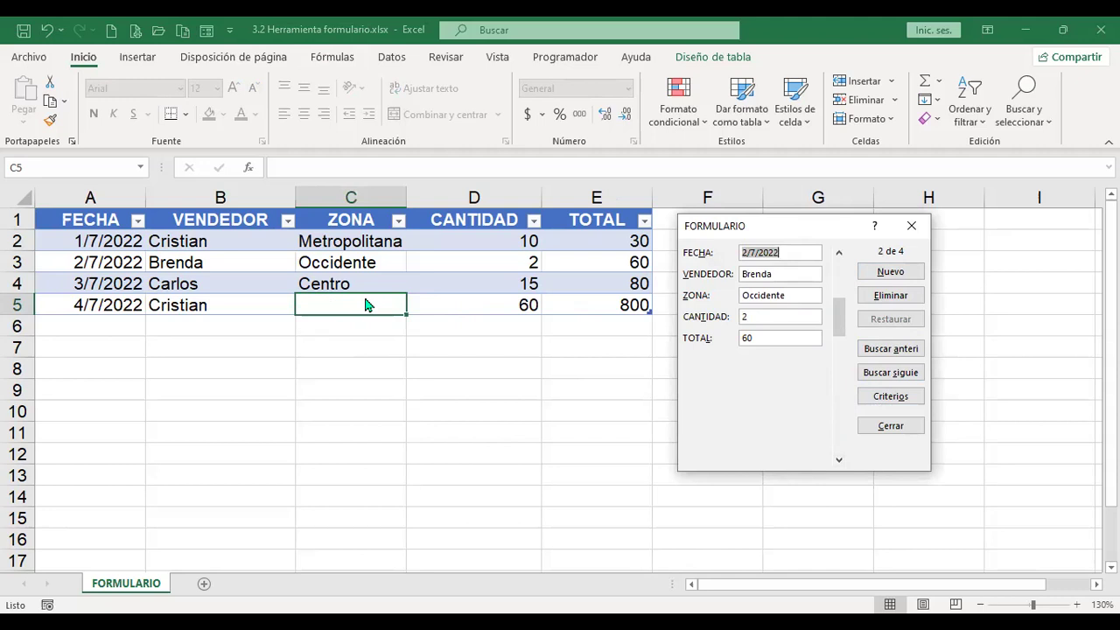
Set the zone of the 4/7/2022 record to 1 through the data form
{"action": "left_click", "coordinate": [911, 374]}
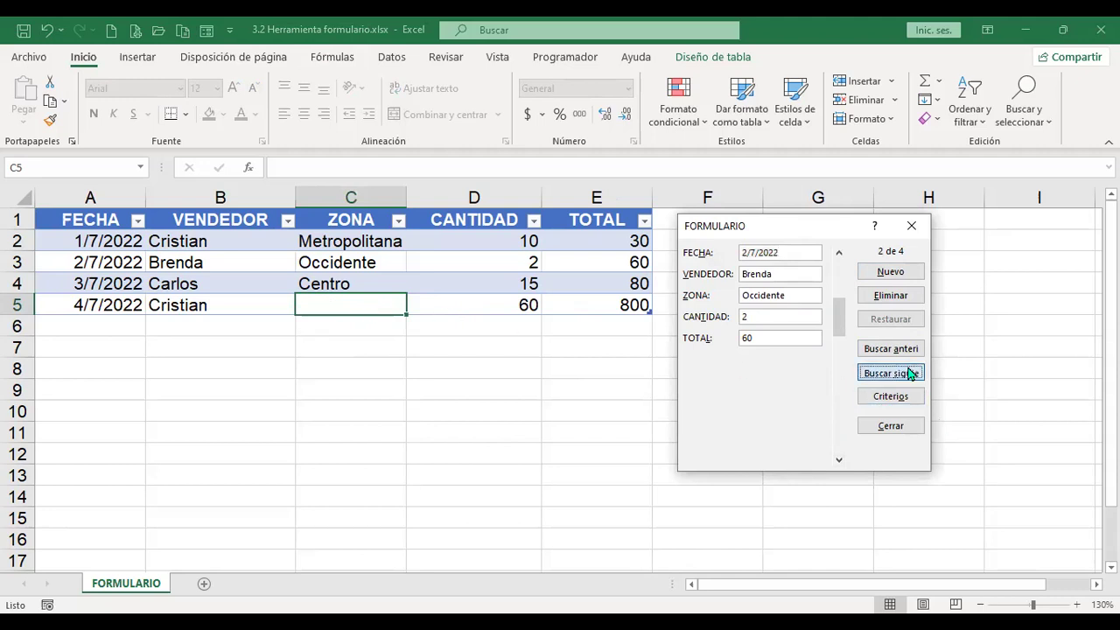
{"action": "left_click", "coordinate": [910, 374]}
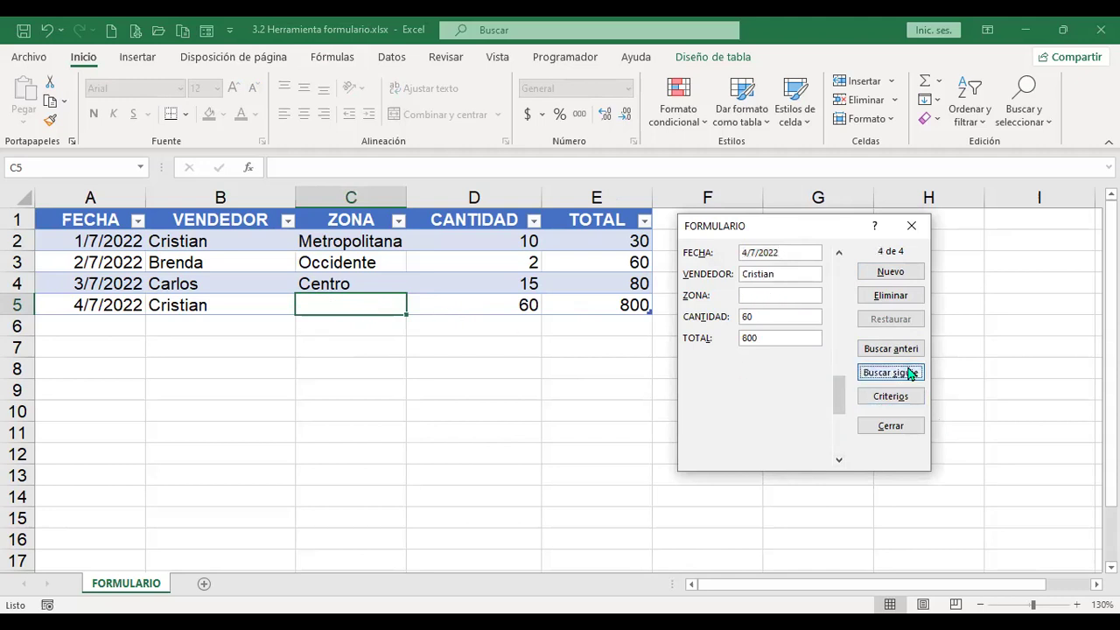
{"action": "left_click", "coordinate": [783, 298]}
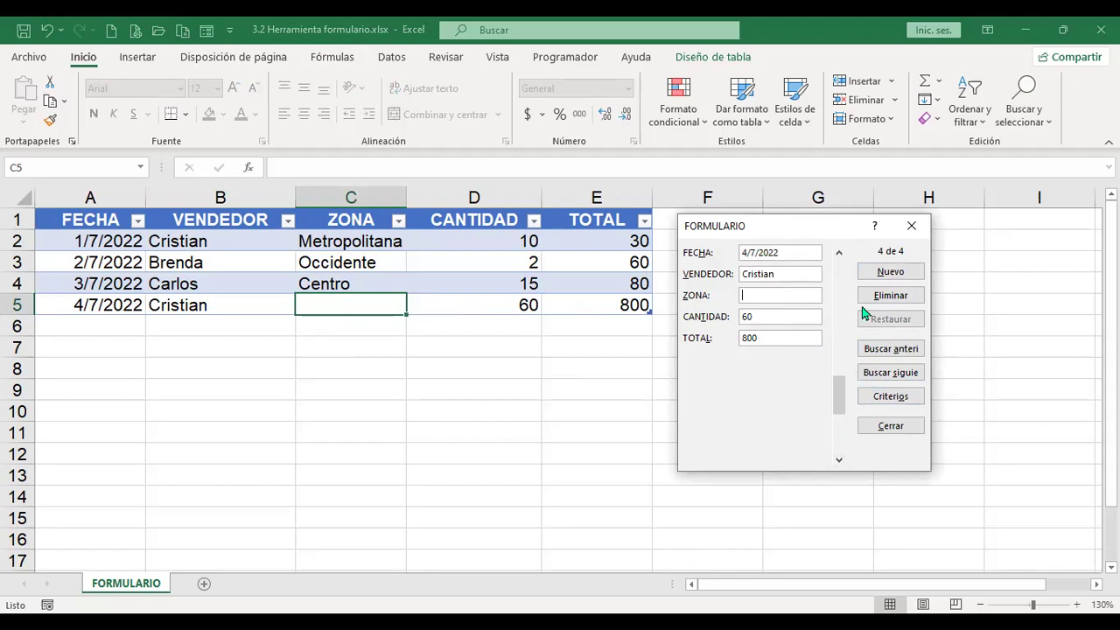
{"action": "type", "text": "1"}
{"action": "key", "text": "Return"}
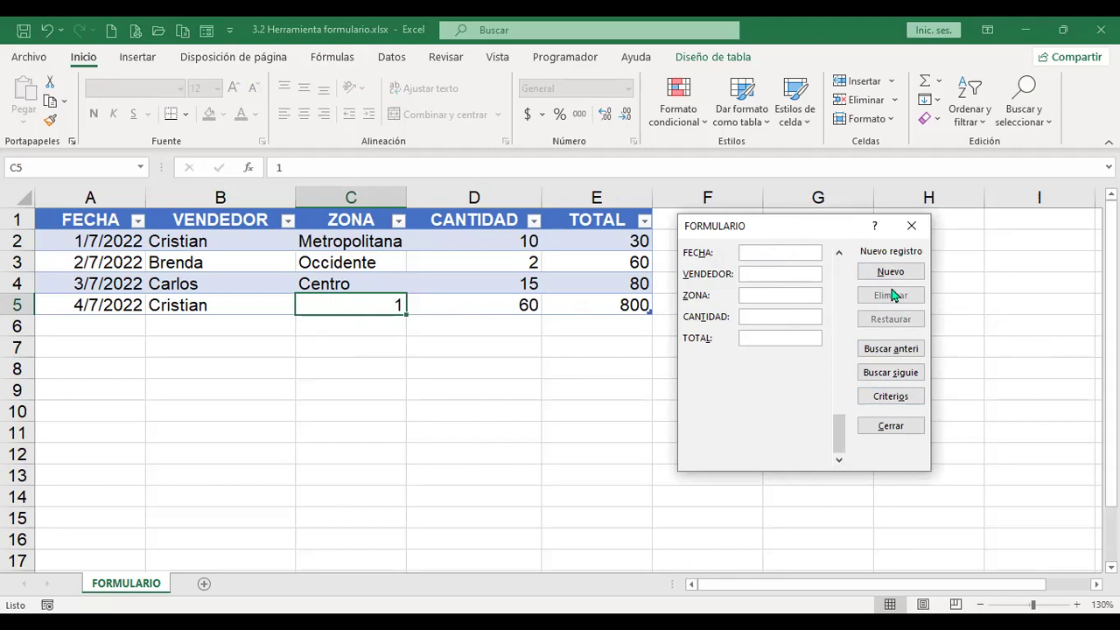
Find the 2/7/2022 record in the data form, delete it permanently and close the form
{"action": "left_click", "coordinate": [913, 354]}
{"action": "left_click", "coordinate": [914, 355]}
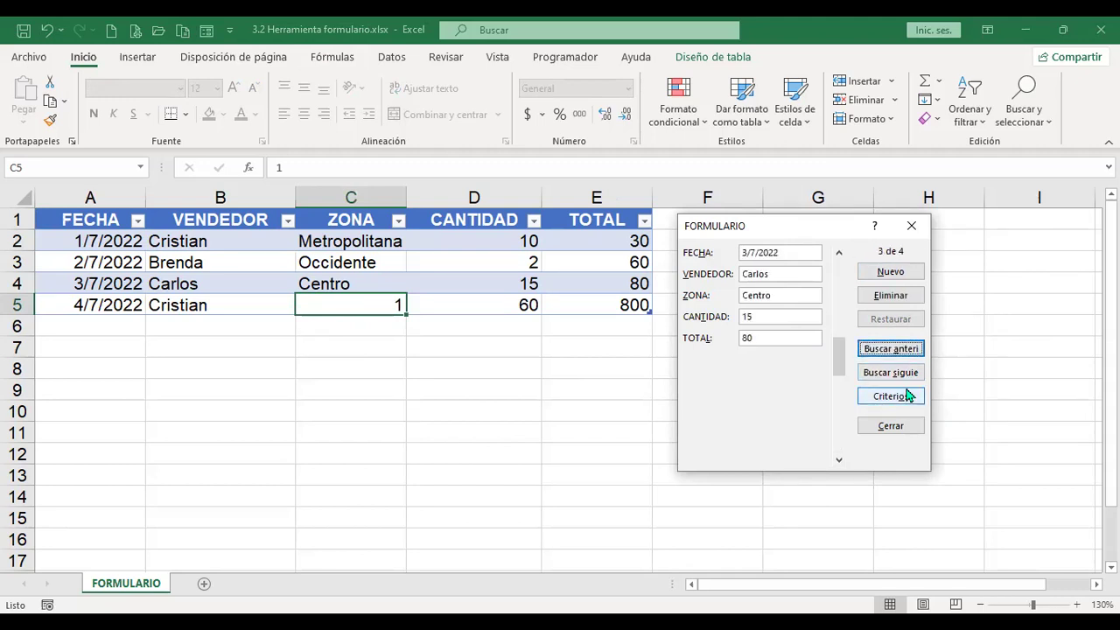
{"action": "left_click", "coordinate": [910, 376]}
{"action": "left_click", "coordinate": [912, 352]}
{"action": "left_click", "coordinate": [912, 352]}
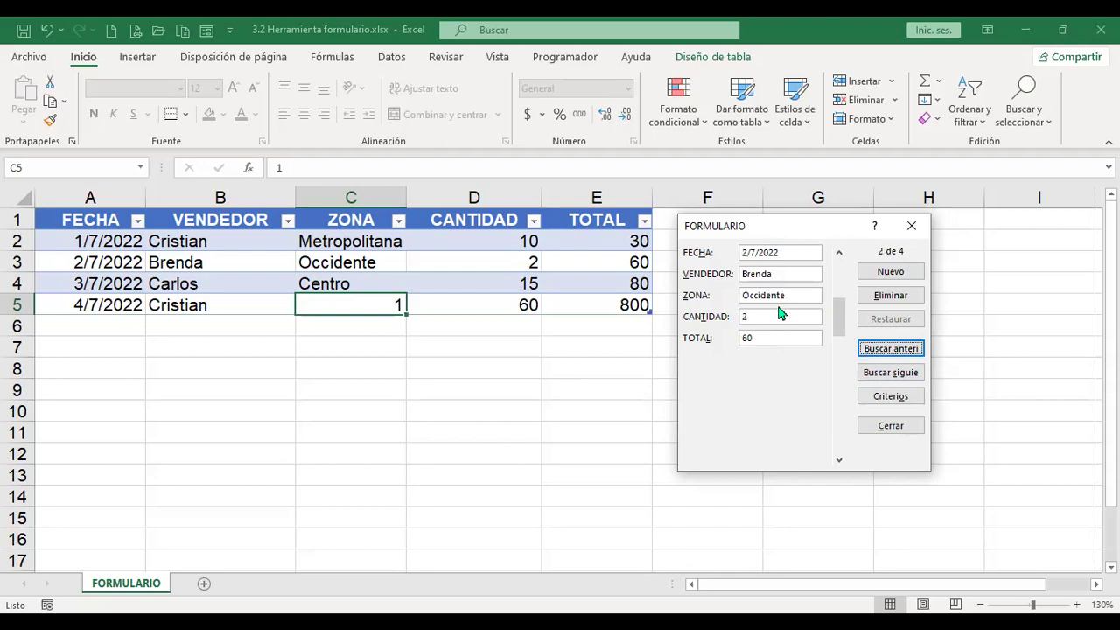
{"action": "left_click", "coordinate": [903, 299]}
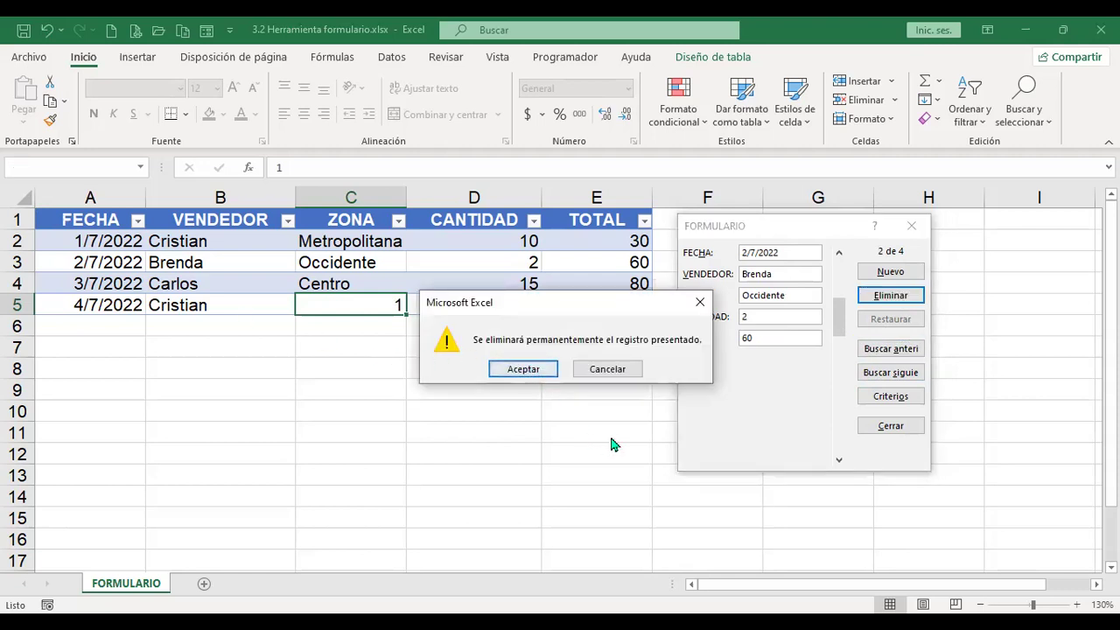
{"action": "left_click", "coordinate": [530, 371]}
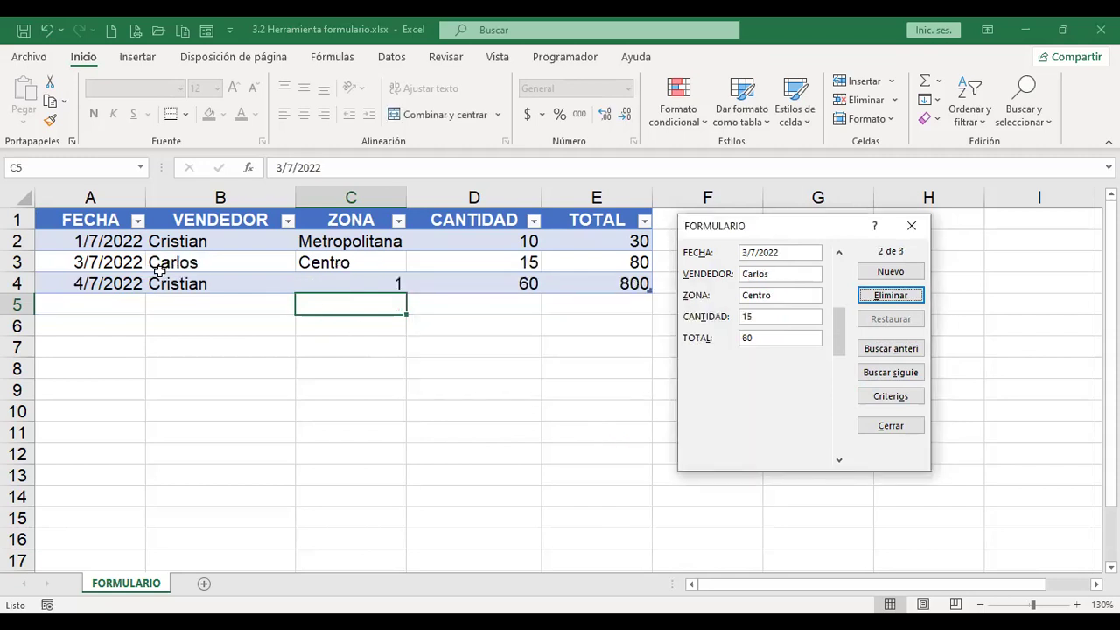
{"action": "left_click", "coordinate": [917, 432]}
Enter the date 5/7/2022 in cell A5, directly below the table's last record
{"action": "left_click", "coordinate": [118, 307]}
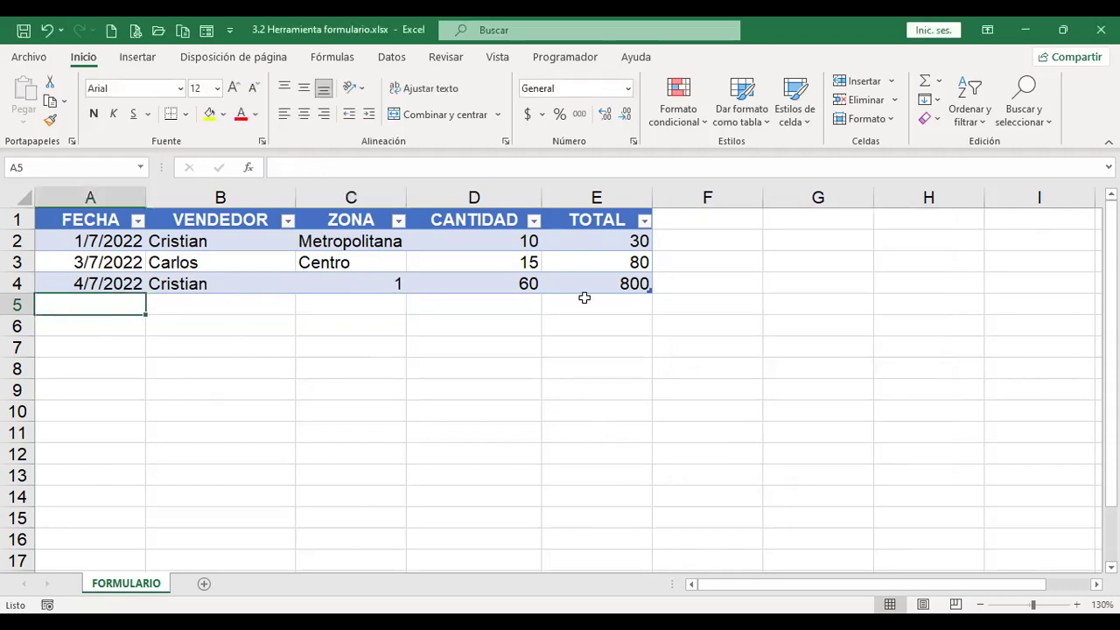
{"action": "type", "text": "5//"}
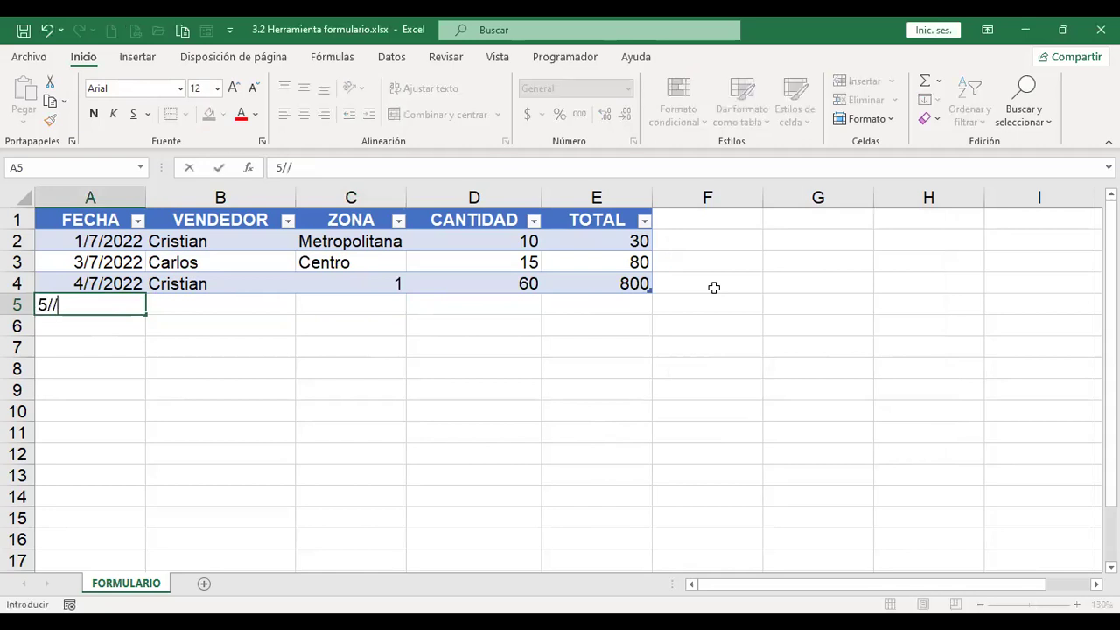
{"action": "type", "text": "2022"}
{"action": "key", "text": "Tab"}
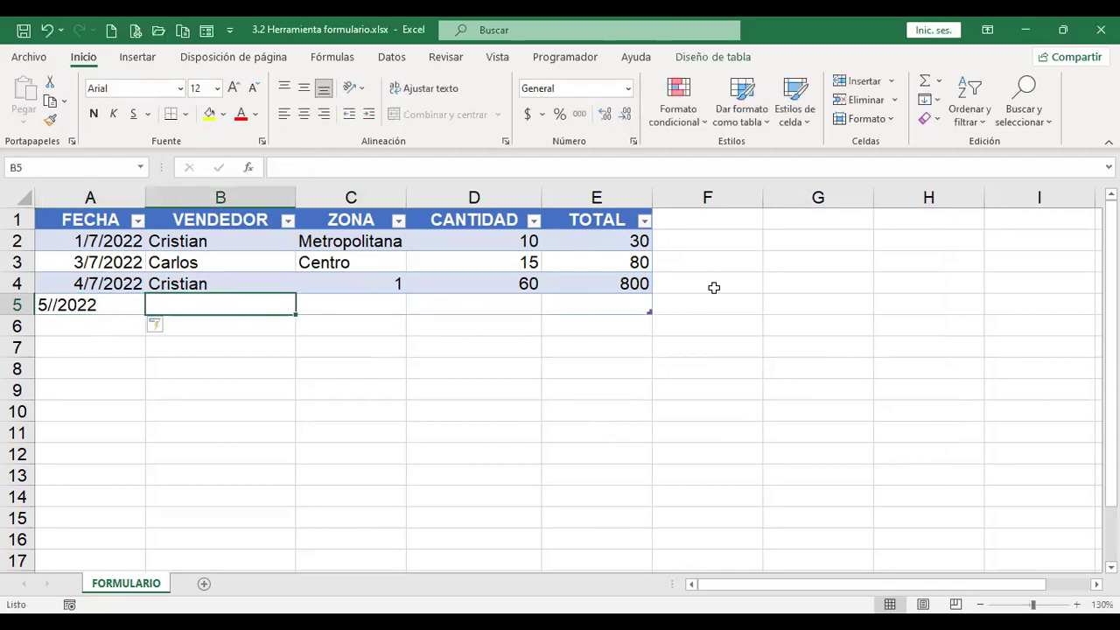
{"action": "key", "text": "shift+Tab"}
{"action": "type", "text": "5/7/2022"}
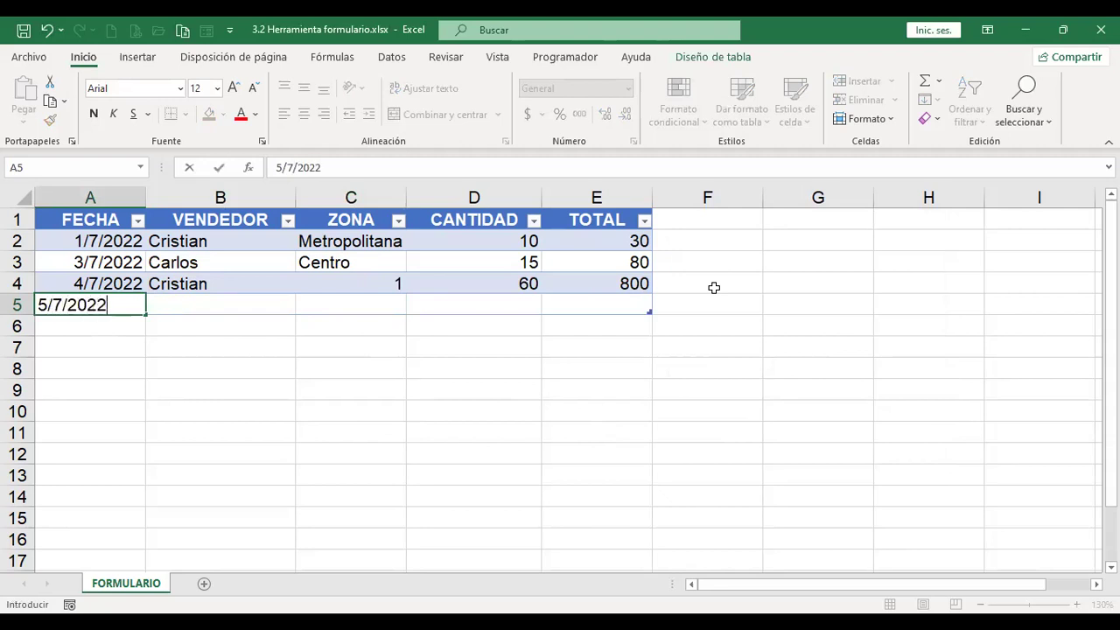
{"action": "key", "text": "Tab"}
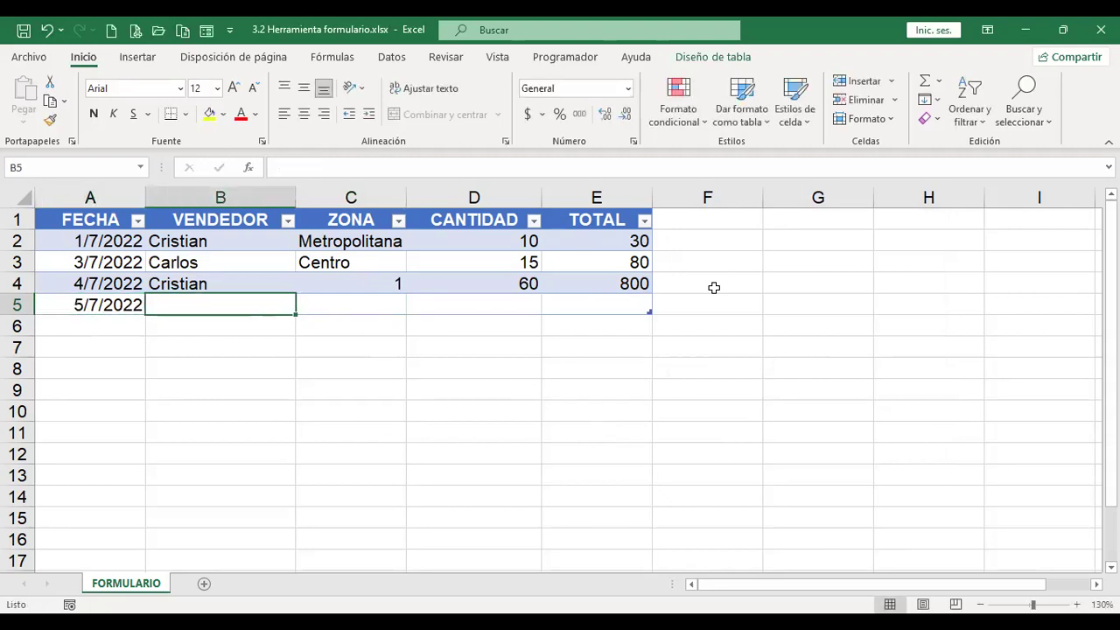
Complete row 5 with the seller's name, zone Occidente, quantity 20 and total 160
{"action": "type", "text": "Miguel"}
{"action": "key", "text": "Tab"}
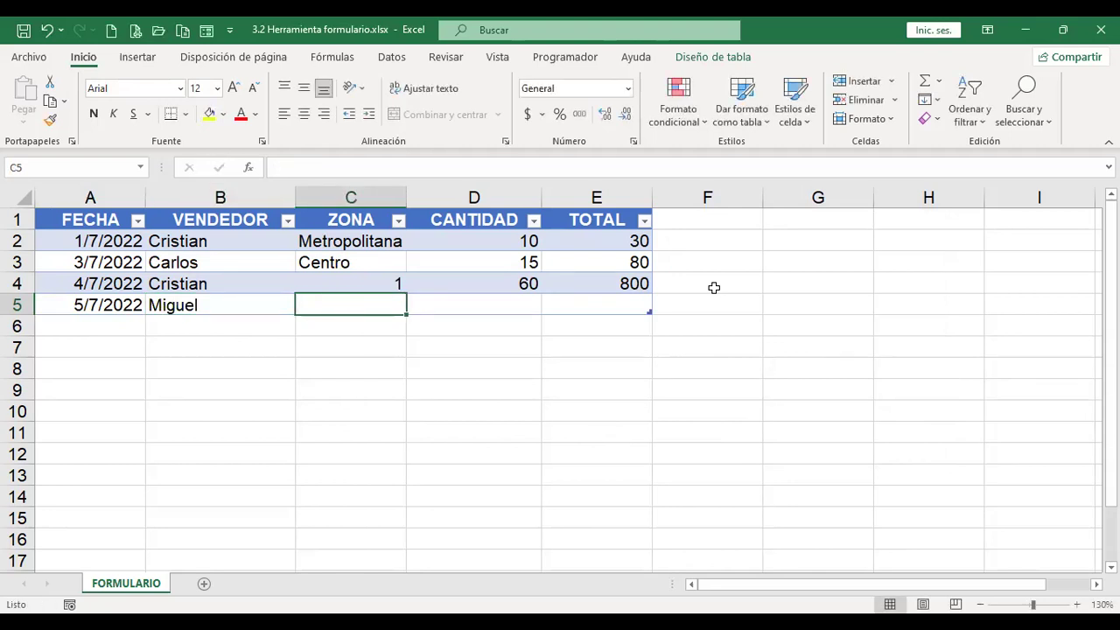
{"action": "type", "text": "Occidente"}
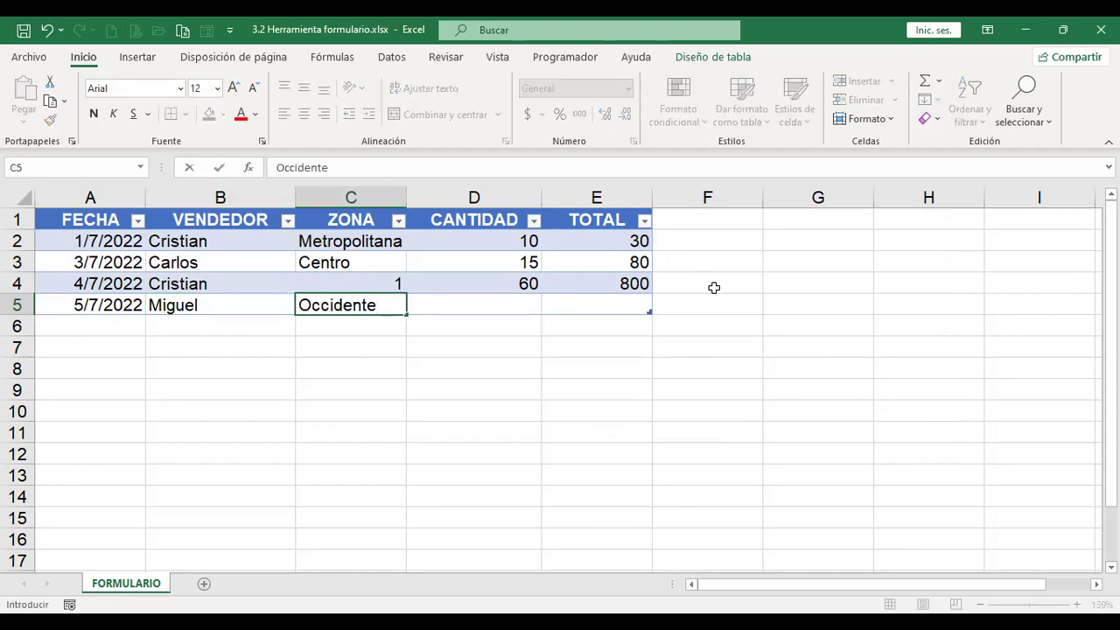
{"action": "key", "text": "Tab"}
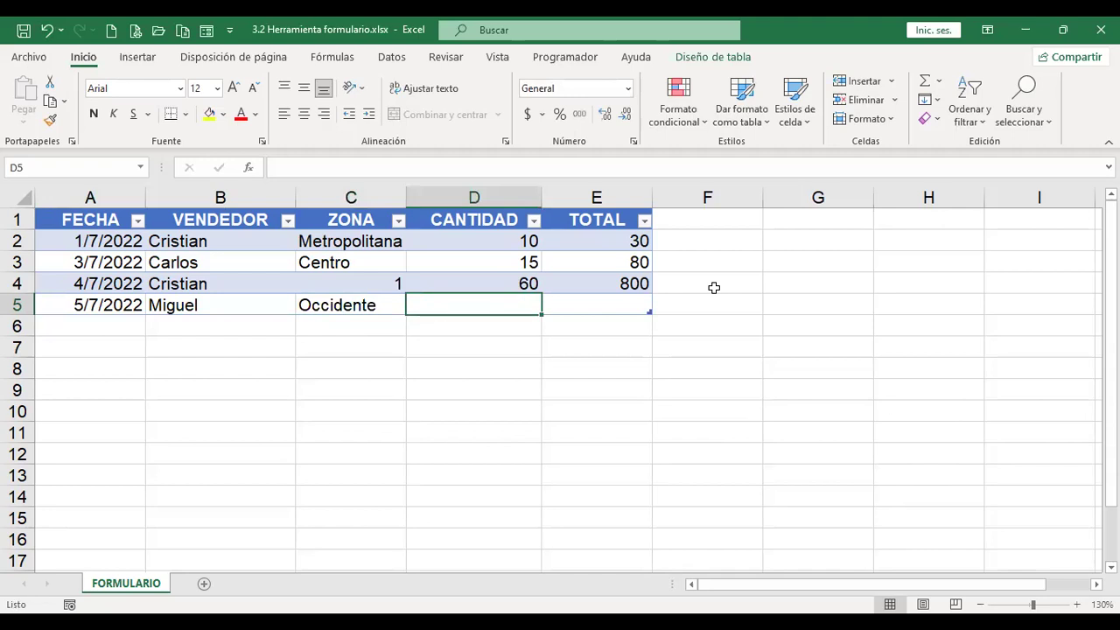
{"action": "type", "text": "20"}
{"action": "key", "text": "Tab"}
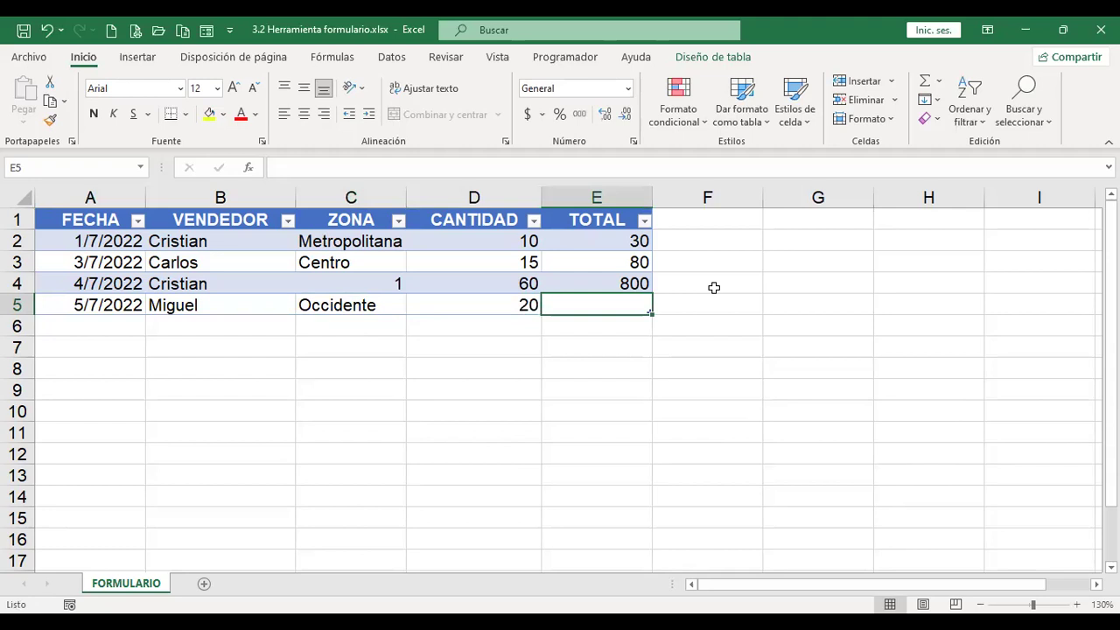
{"action": "type", "text": "160"}
{"action": "key", "text": "Return"}
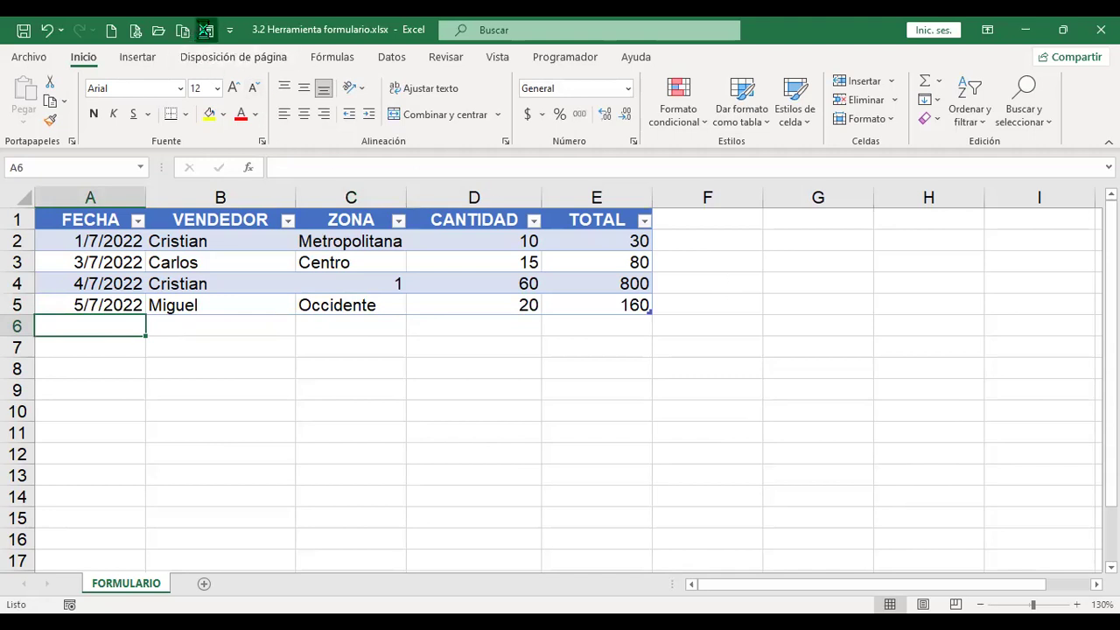
Try opening the data form from cell A6 outside the table, then from cell B4 inside it, and close it
{"action": "left_click", "coordinate": [207, 30]}
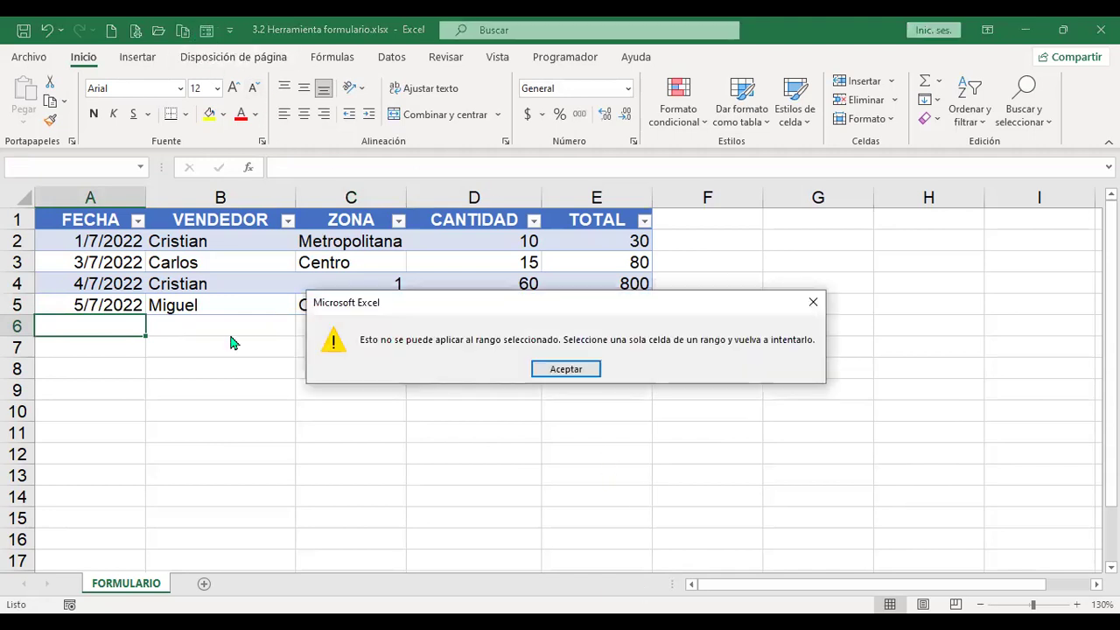
{"action": "key", "text": "Return"}
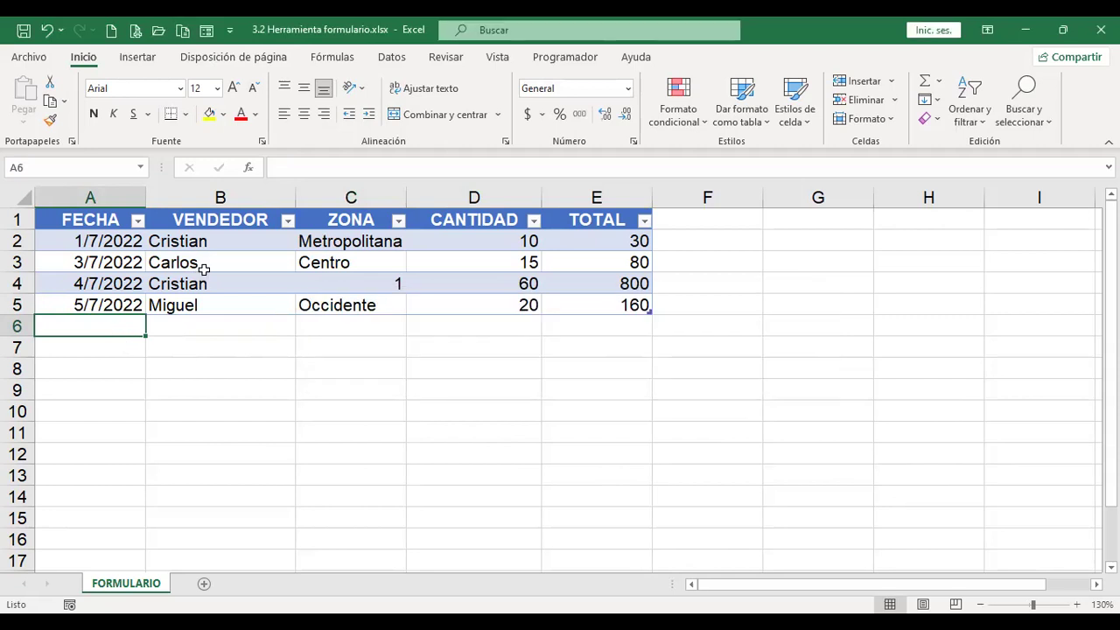
{"action": "left_click", "coordinate": [201, 281]}
{"action": "left_click", "coordinate": [207, 32]}
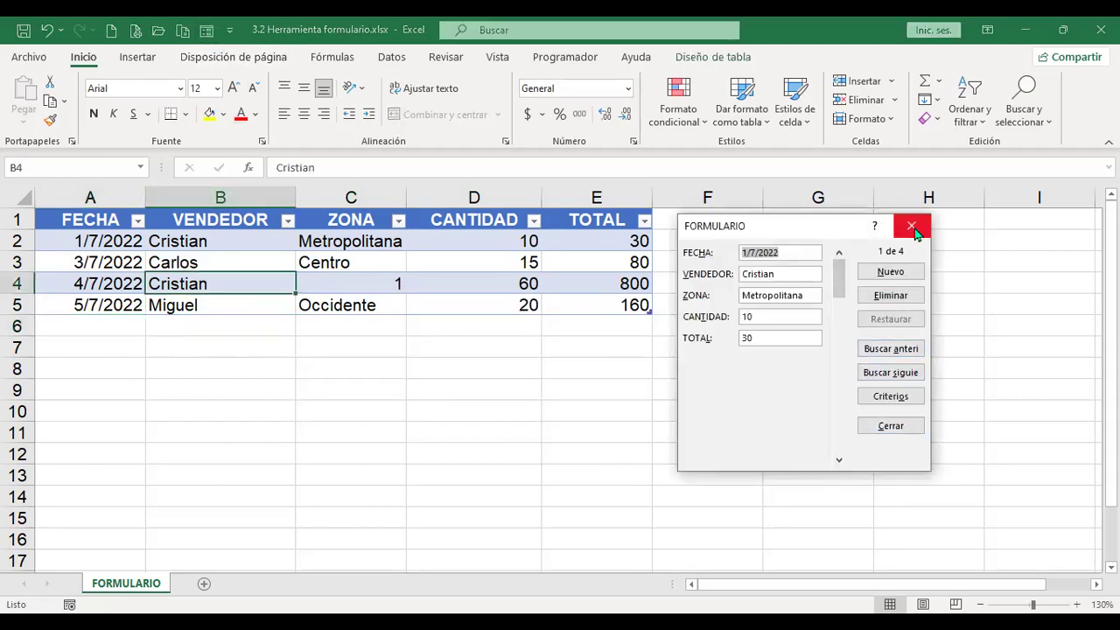
{"action": "left_click", "coordinate": [913, 228]}
Add a COMISIÓN column header in F1 and check its field in the data form
{"action": "left_click", "coordinate": [718, 226]}
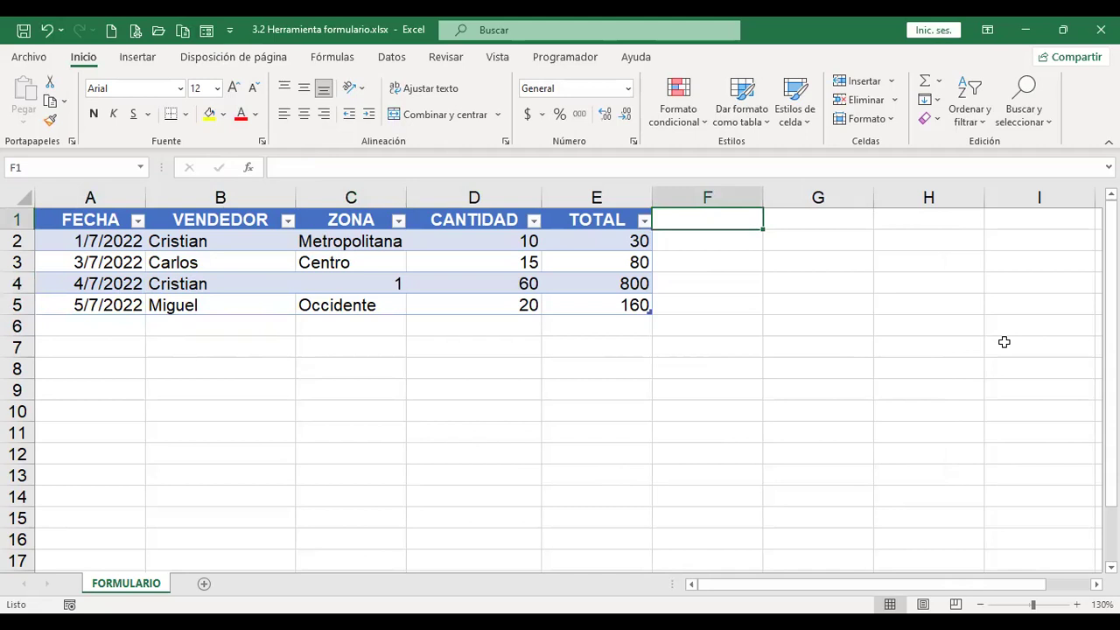
{"action": "type", "text": "COMISIÓN"}
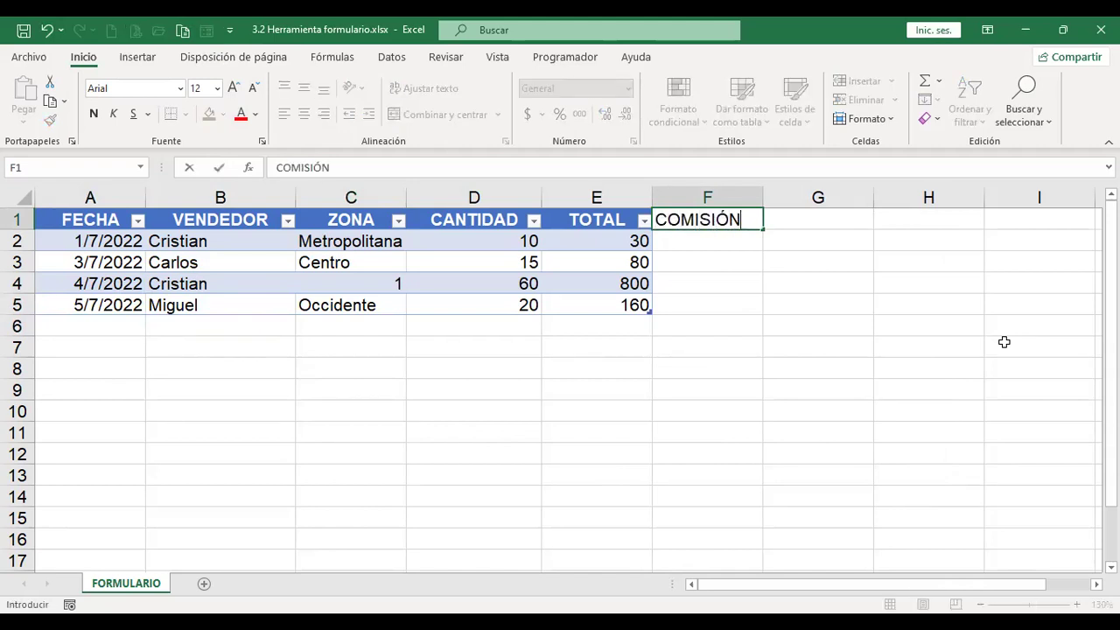
{"action": "key", "text": "Return"}
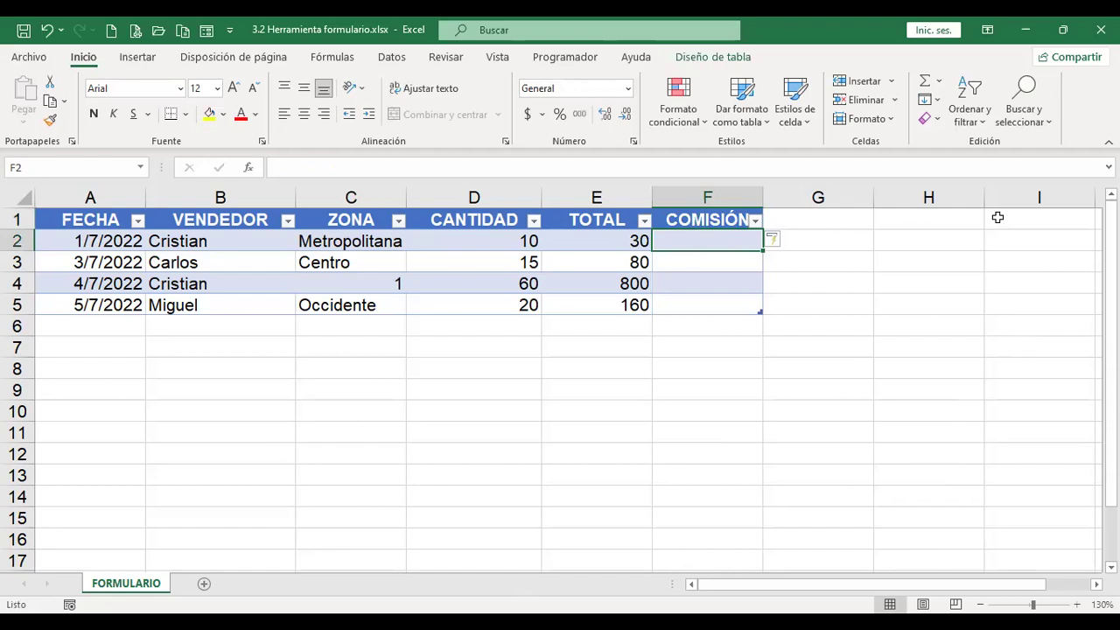
{"action": "left_click", "coordinate": [207, 30]}
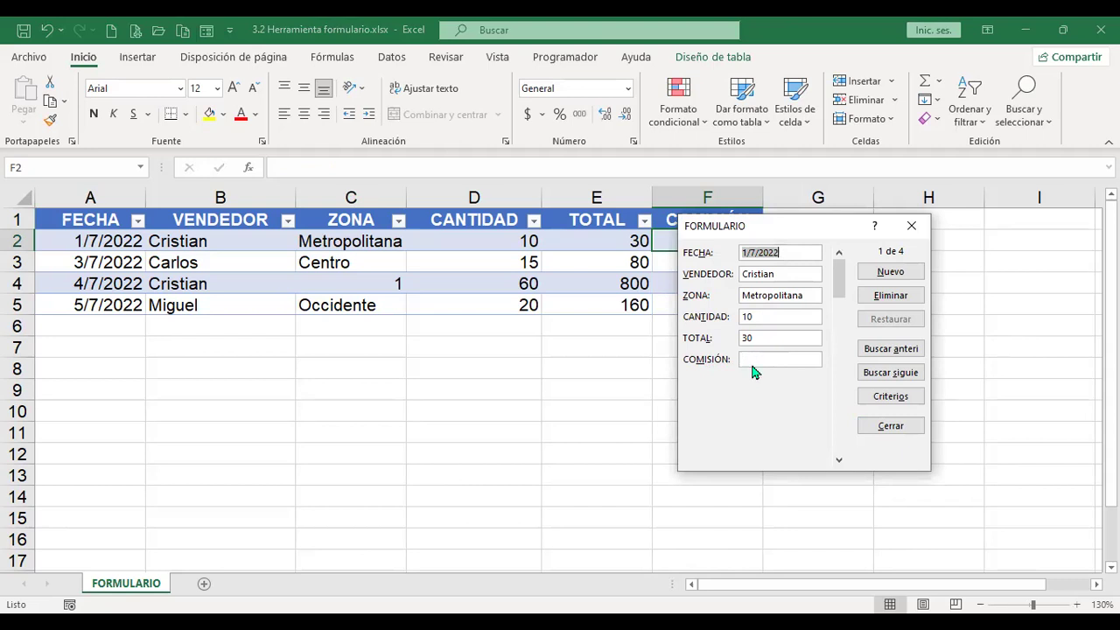
{"action": "left_click", "coordinate": [901, 427]}
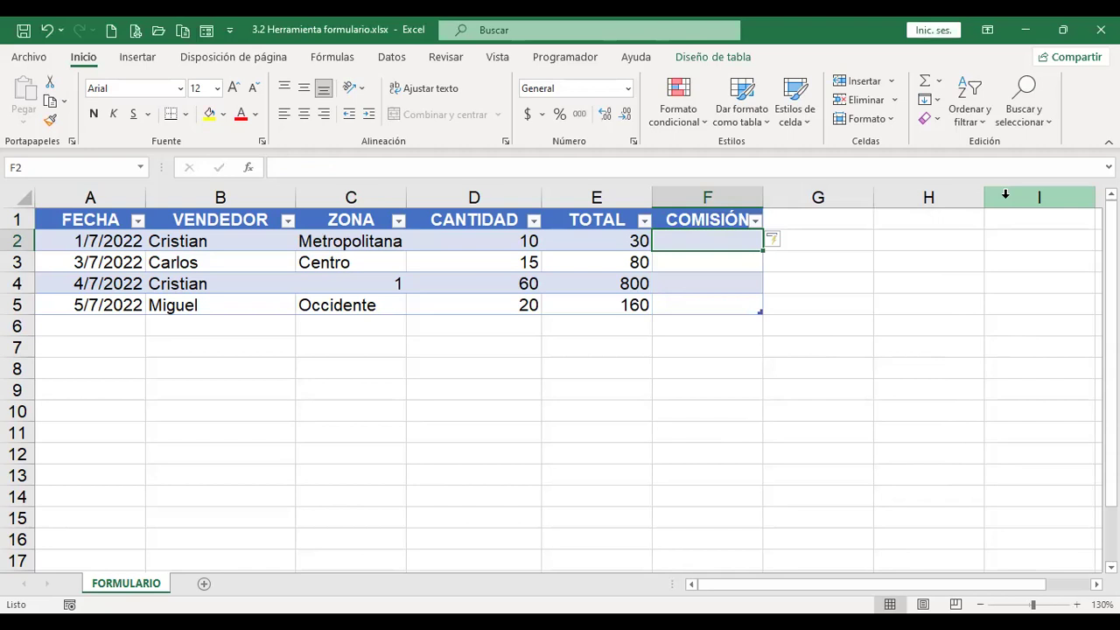
Fill the COMISIÓN column from cell F2 with a formula multiplying the row's TOTAL by 1%
{"action": "type", "text": "+"}
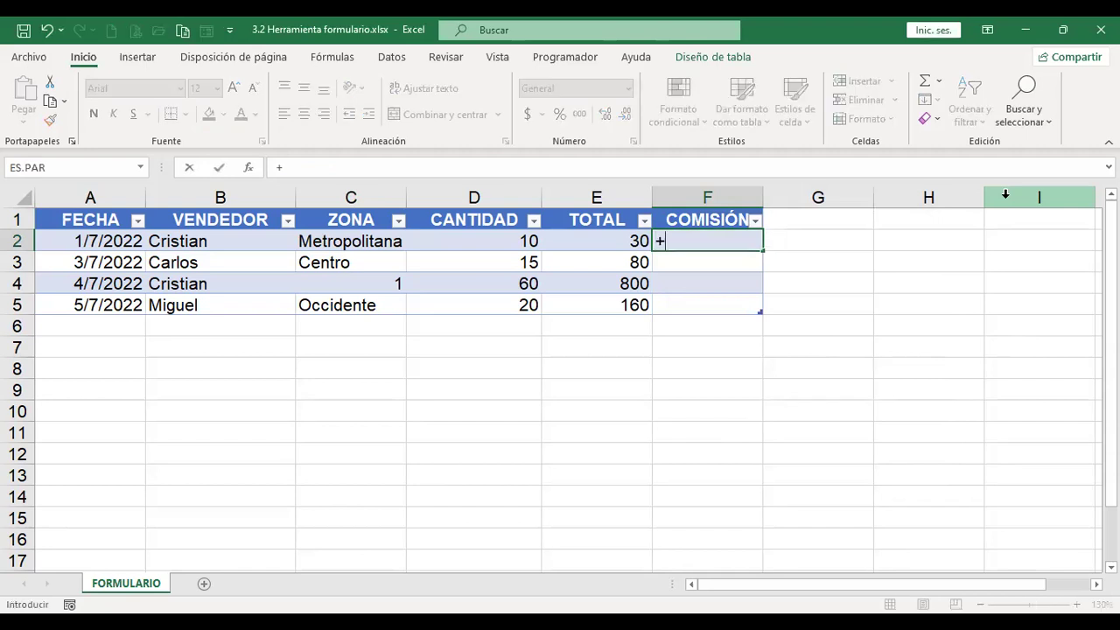
{"action": "key", "text": "Left"}
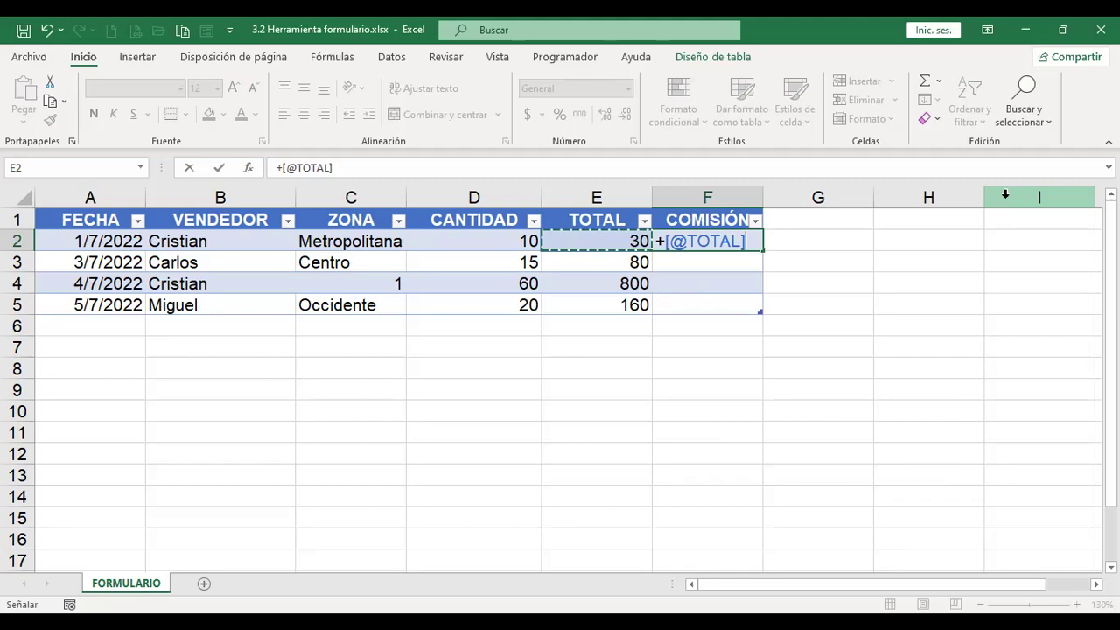
{"action": "type", "text": "*1"}
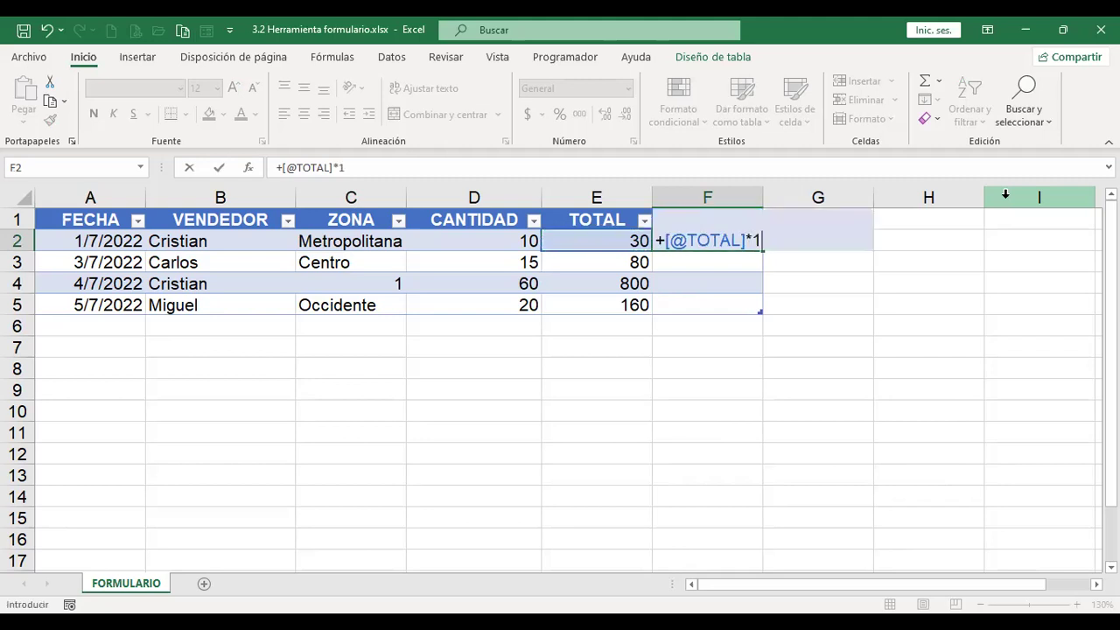
{"action": "type", "text": "%"}
{"action": "key", "text": "Return"}
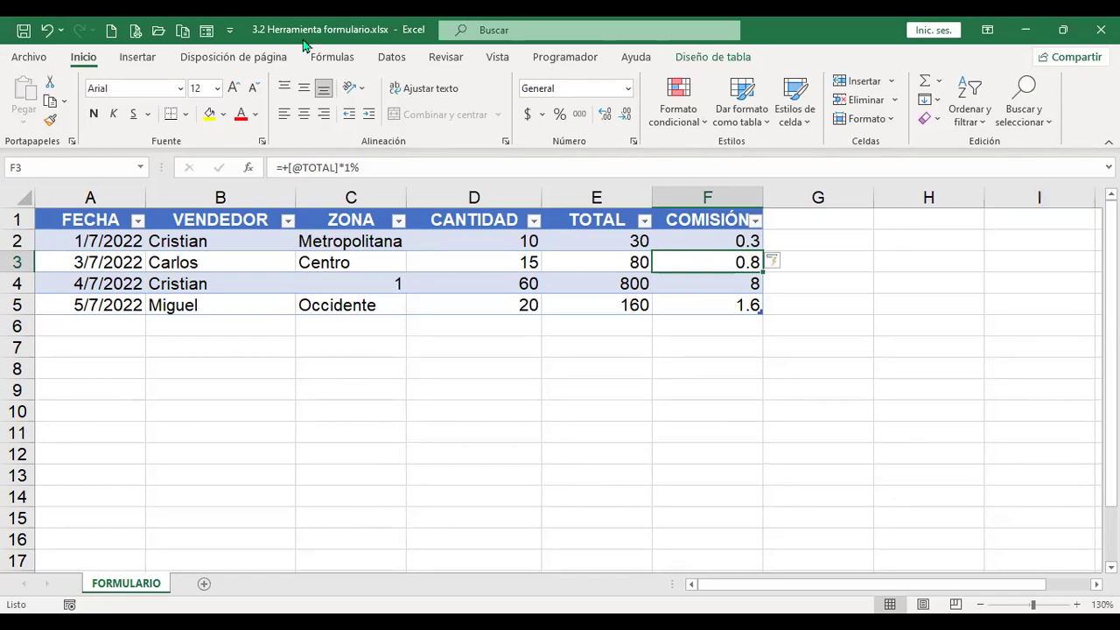
Start a new record in the data form with the date 6/7/2022 and the seller's name
{"action": "left_click", "coordinate": [203, 34]}
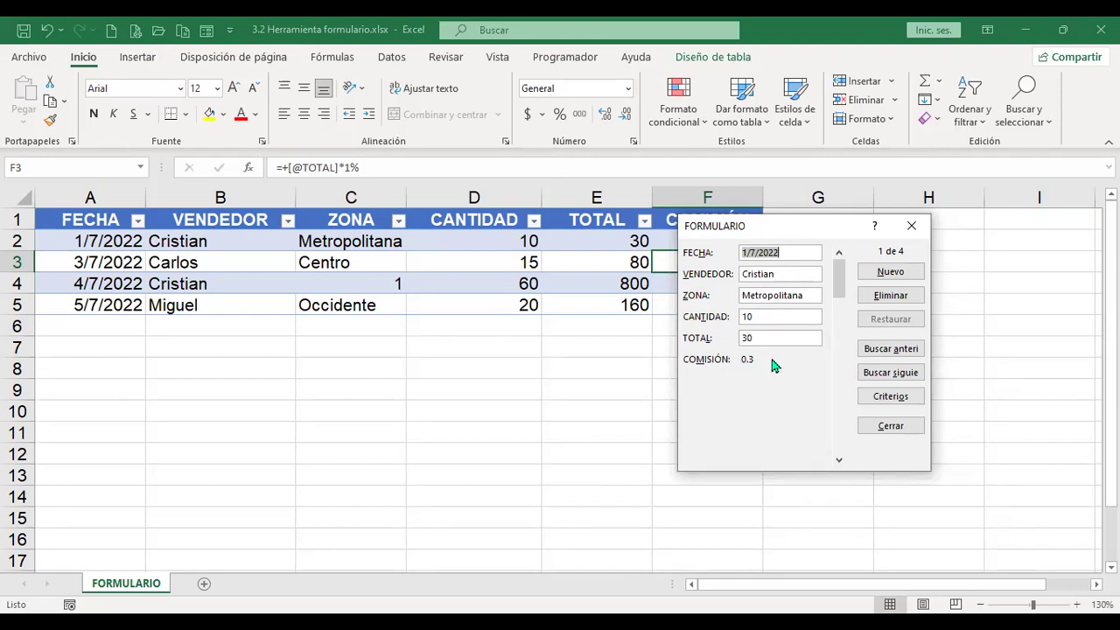
{"action": "left_click", "coordinate": [888, 273]}
{"action": "type", "text": "6"}
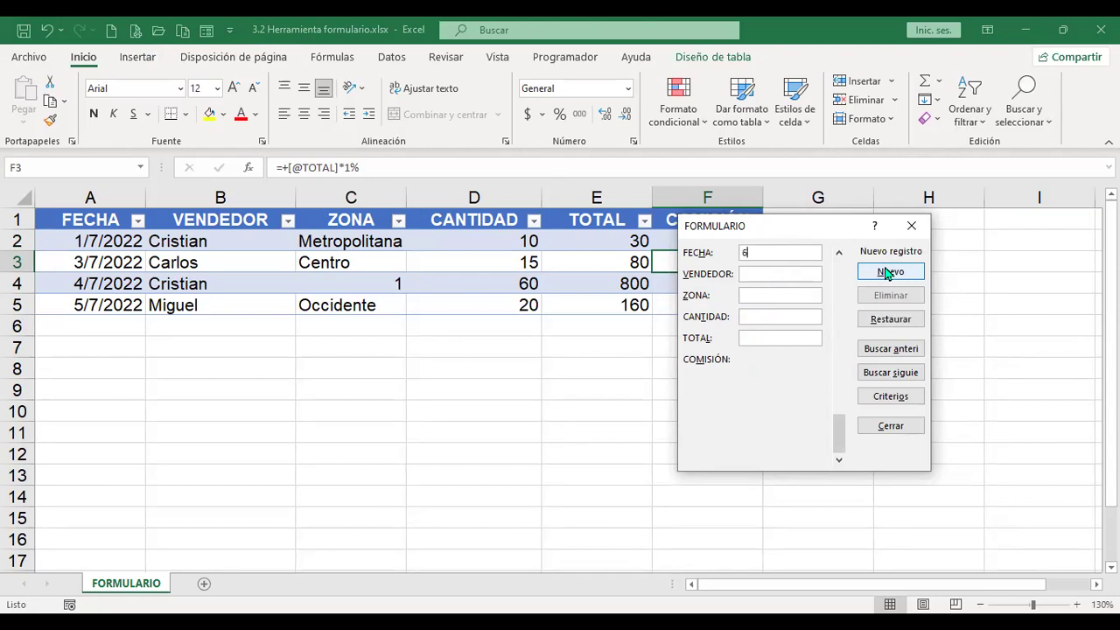
{"action": "type", "text": "/7/20222"}
{"action": "key", "text": "BackSpace"}
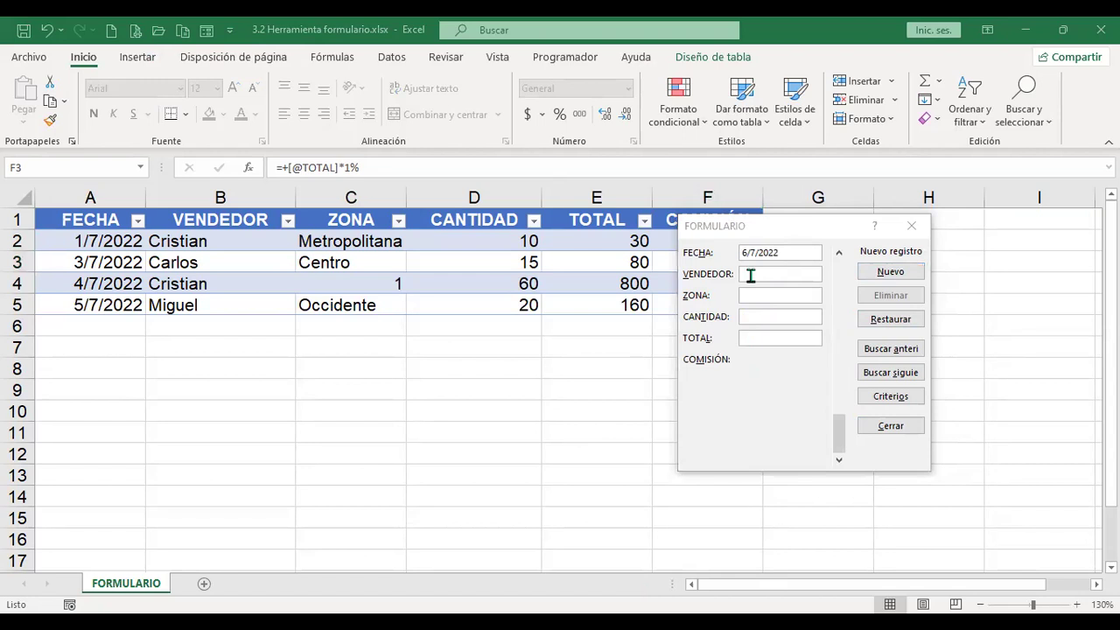
{"action": "left_click", "coordinate": [849, 274]}
{"action": "type", "text": "Fátima"}
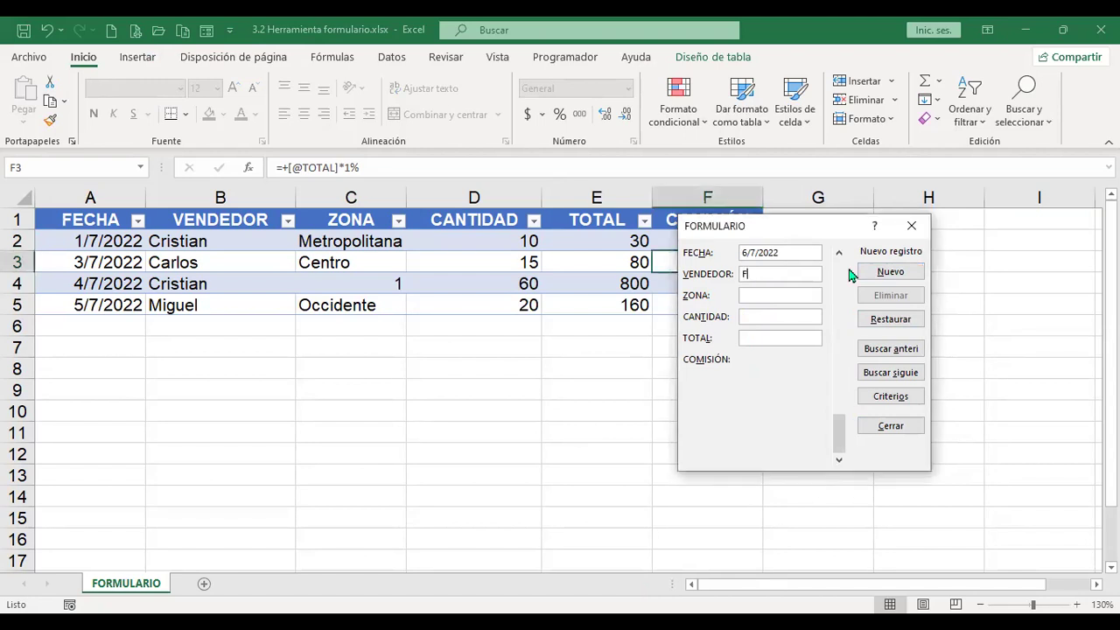
Complete the new form record with zone Metropolitana, quantity 35 and total 140, save it, and close the form
{"action": "key", "text": "Tab"}
{"action": "type", "text": "Metropolitana"}
{"action": "key", "text": "Tab"}
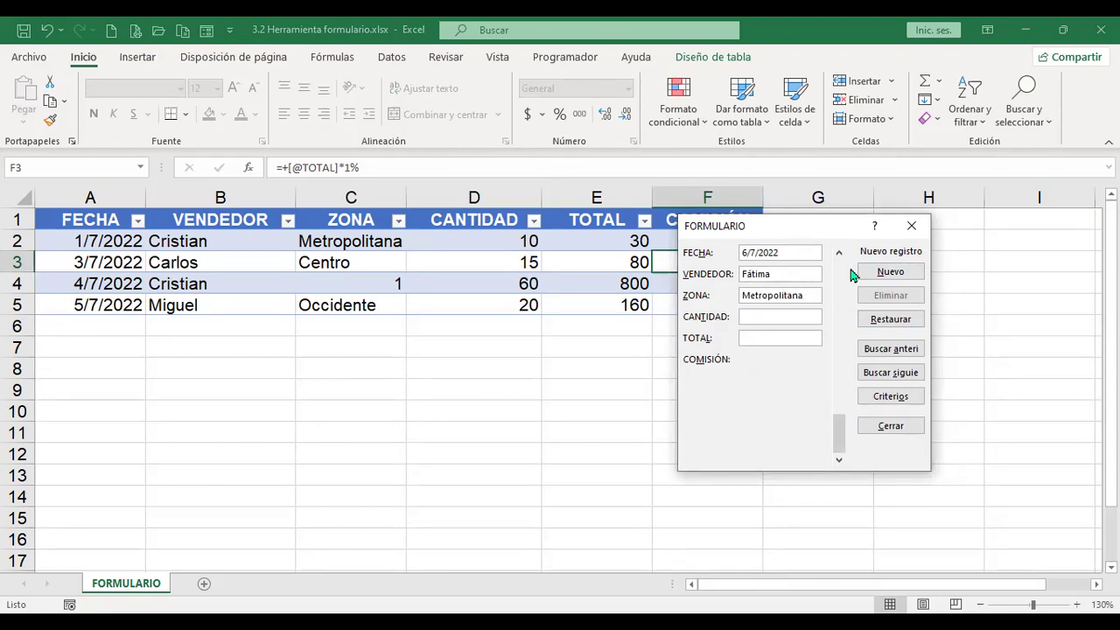
{"action": "type", "text": "35"}
{"action": "key", "text": "Tab"}
{"action": "type", "text": "140"}
{"action": "key", "text": "Return"}
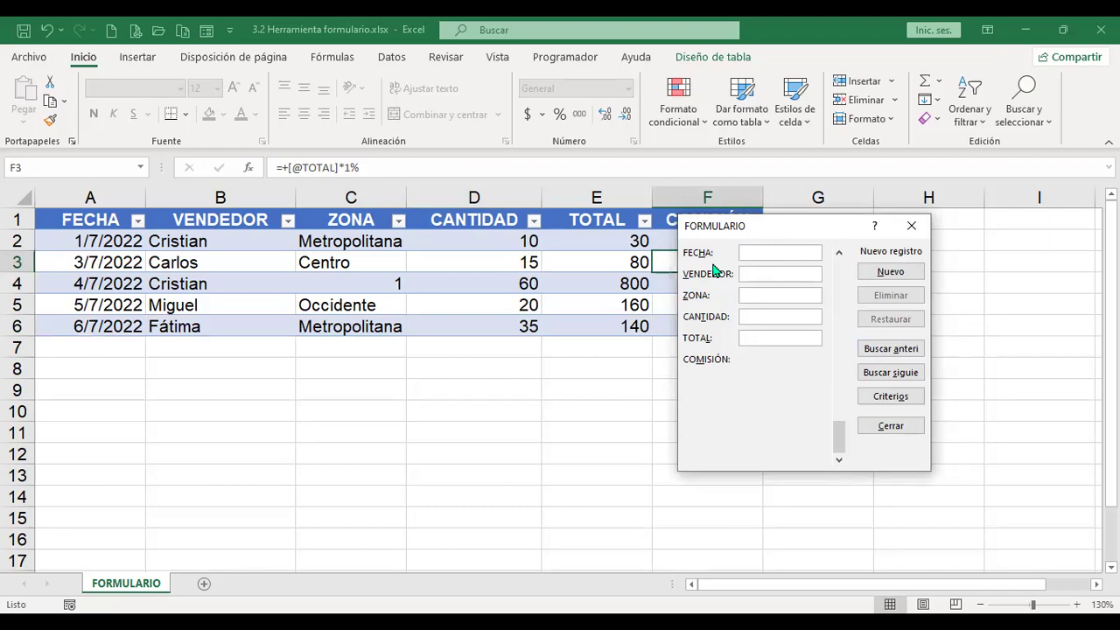
{"action": "left_click_drag", "start_coordinate": [738, 230], "coordinate": [868, 240]}
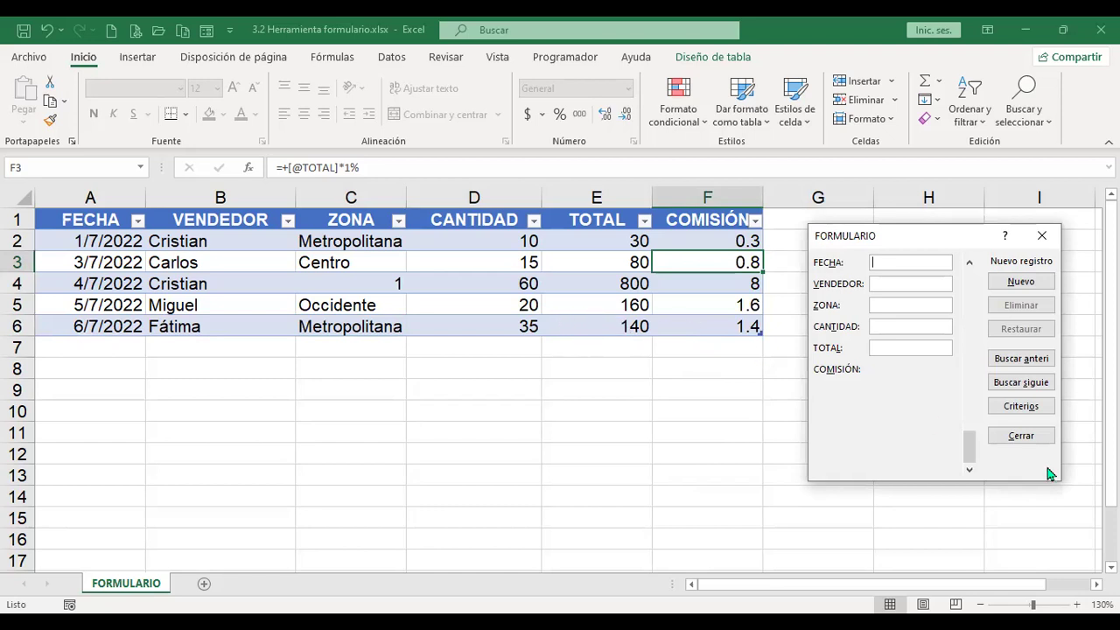
{"action": "left_click", "coordinate": [1037, 440]}
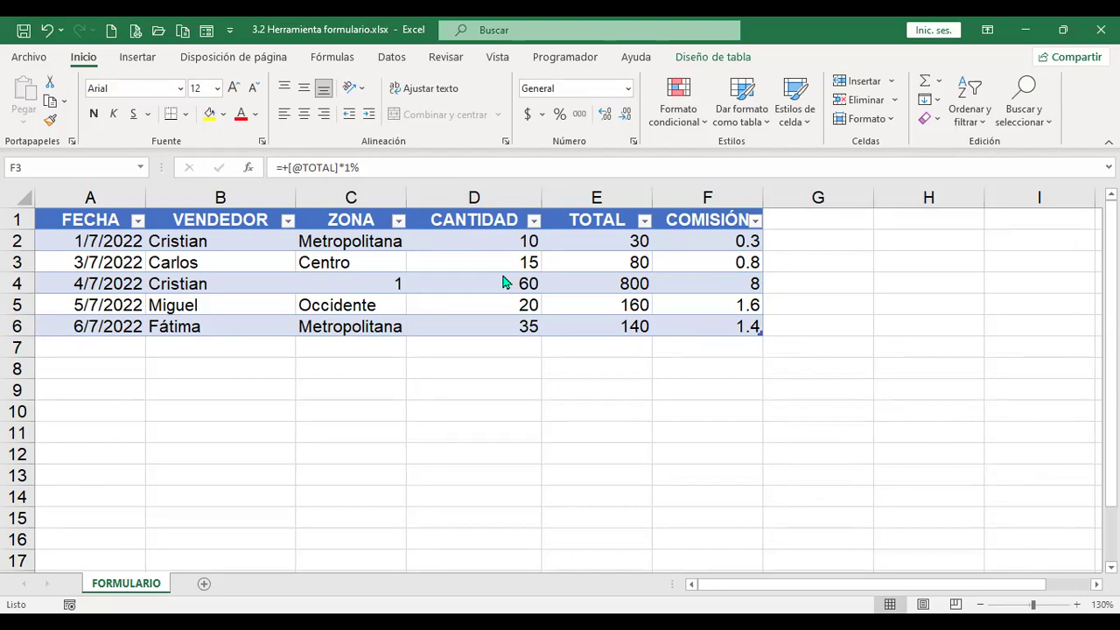
{"action": "left_click", "coordinate": [446, 241]}
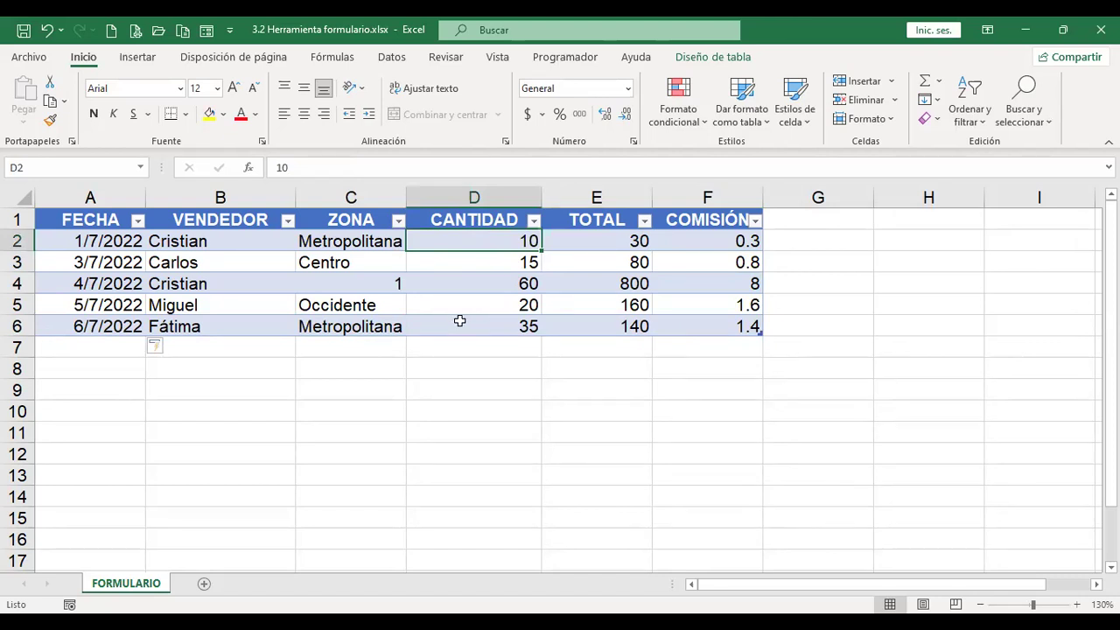
{"action": "left_click", "coordinate": [711, 241]}
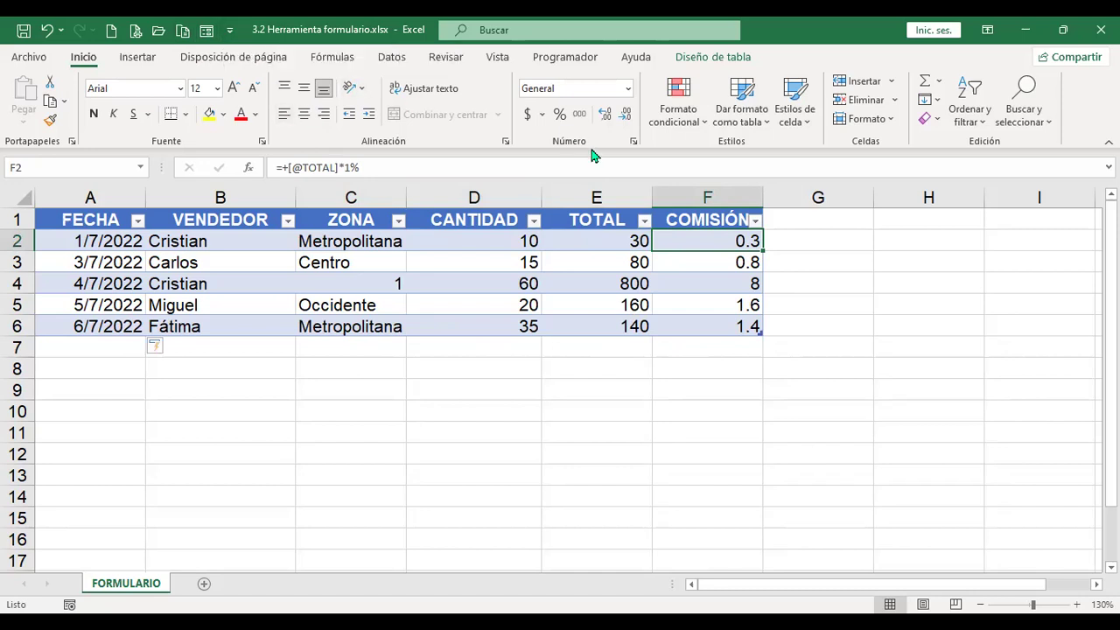
{"action": "left_click", "coordinate": [514, 350]}
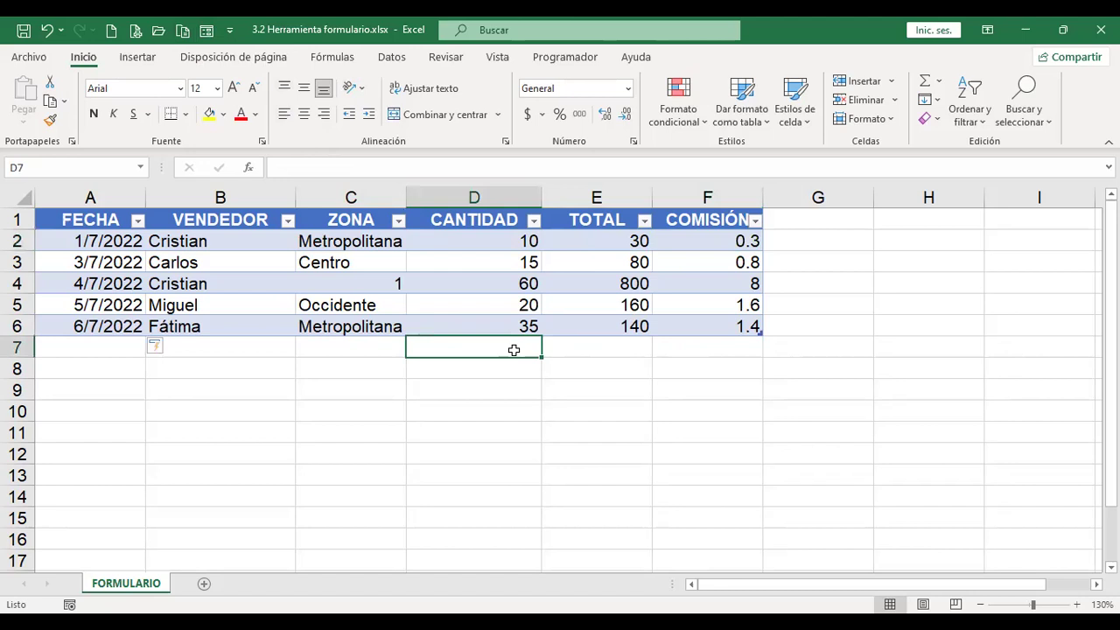
{"action": "left_click", "coordinate": [354, 257]}
{"action": "left_click", "coordinate": [346, 282]}
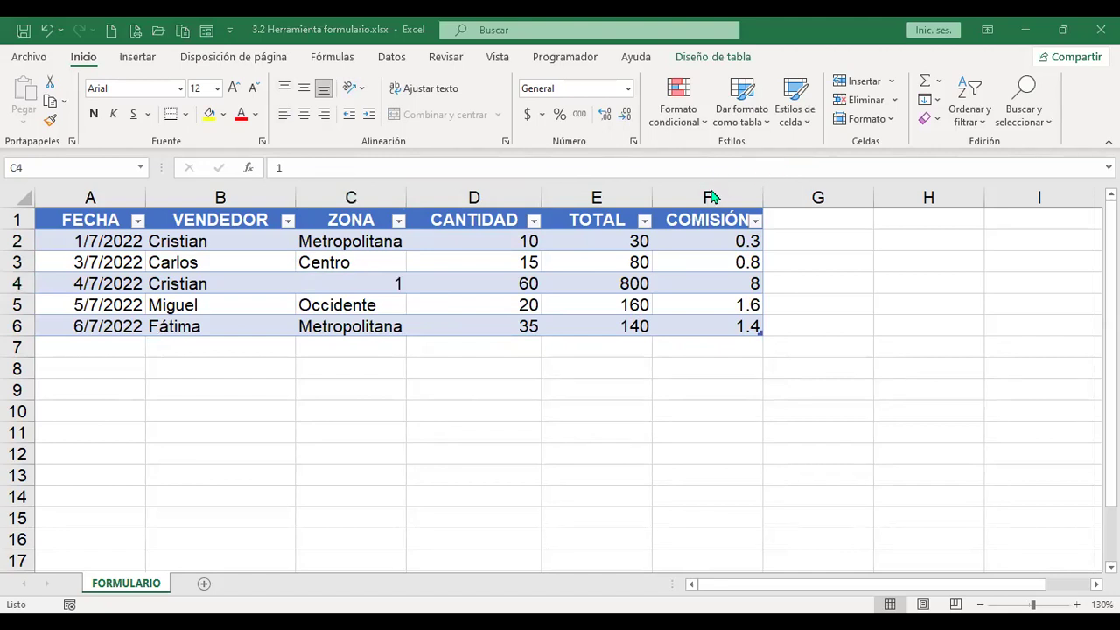
Examine the COMISIÓN formula in cell F2 and its reference to the TOTAL column
{"action": "key", "text": "Right"}
{"action": "key", "text": "Up"}
{"action": "key", "text": "Up"}
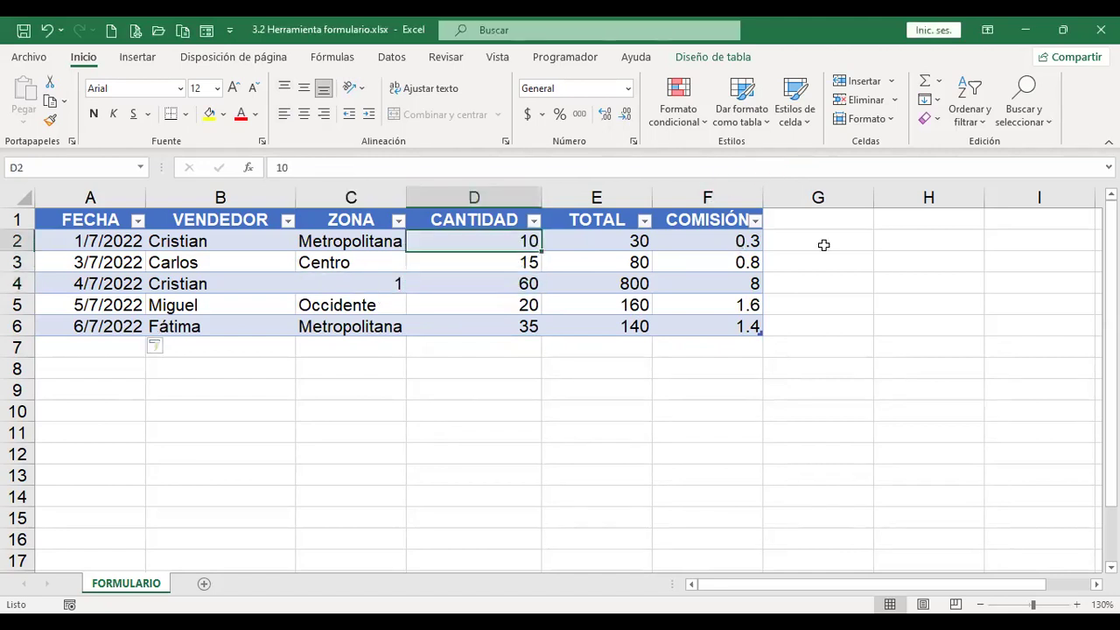
{"action": "key", "text": "Right"}
{"action": "key", "text": "Right"}
{"action": "key", "text": "Up"}
{"action": "key", "text": "Down"}
{"action": "key", "text": "F2"}
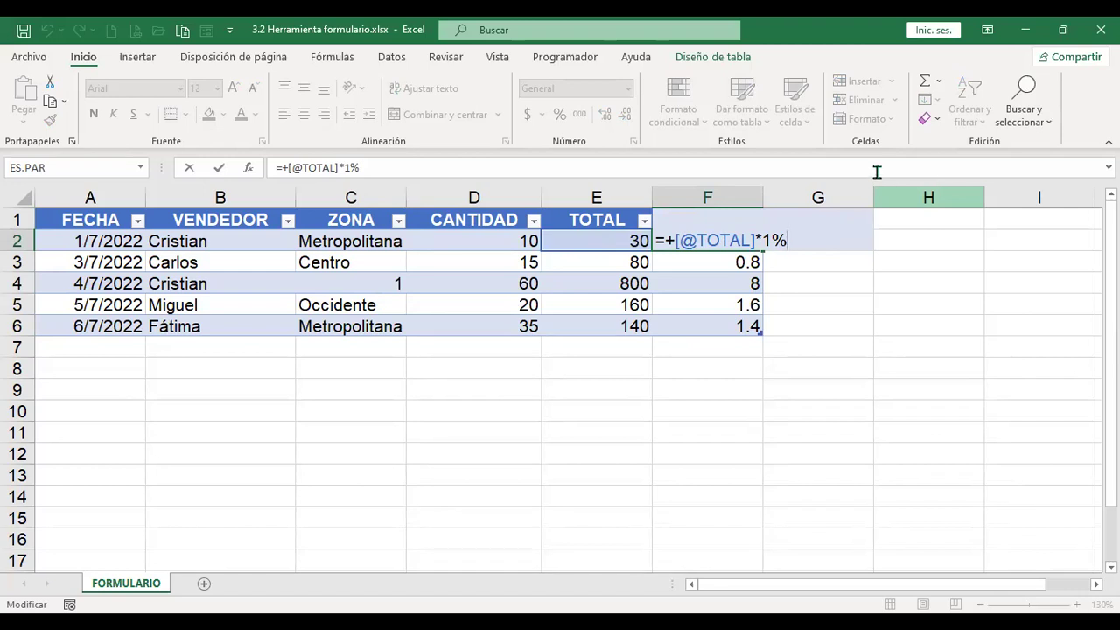
{"action": "left_click", "coordinate": [716, 240]}
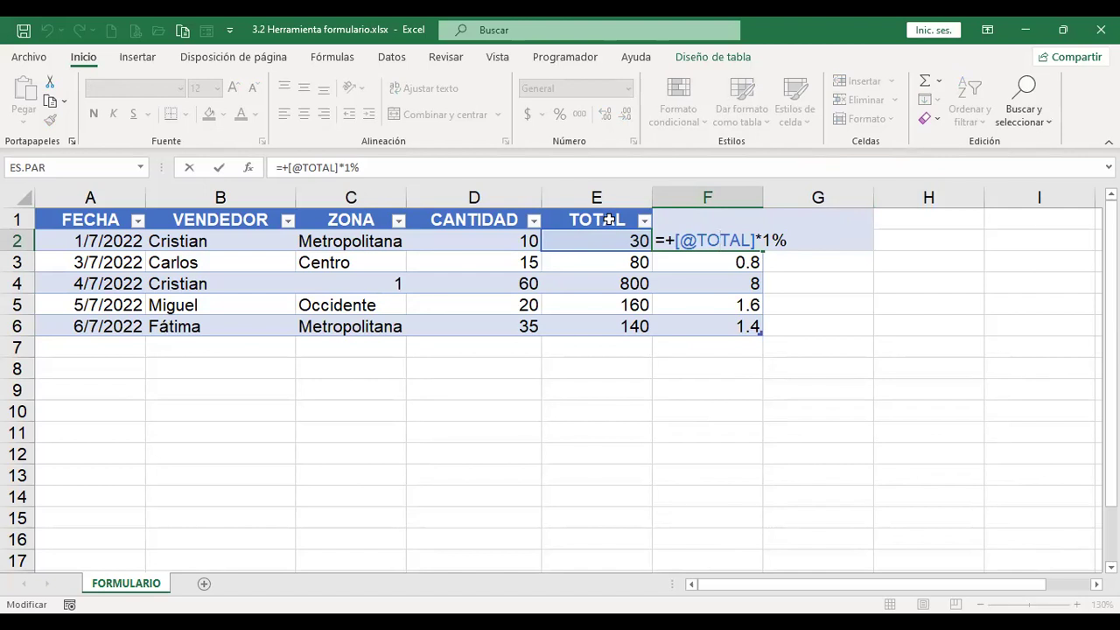
{"action": "left_click", "coordinate": [762, 242]}
{"action": "key", "text": "Return"}
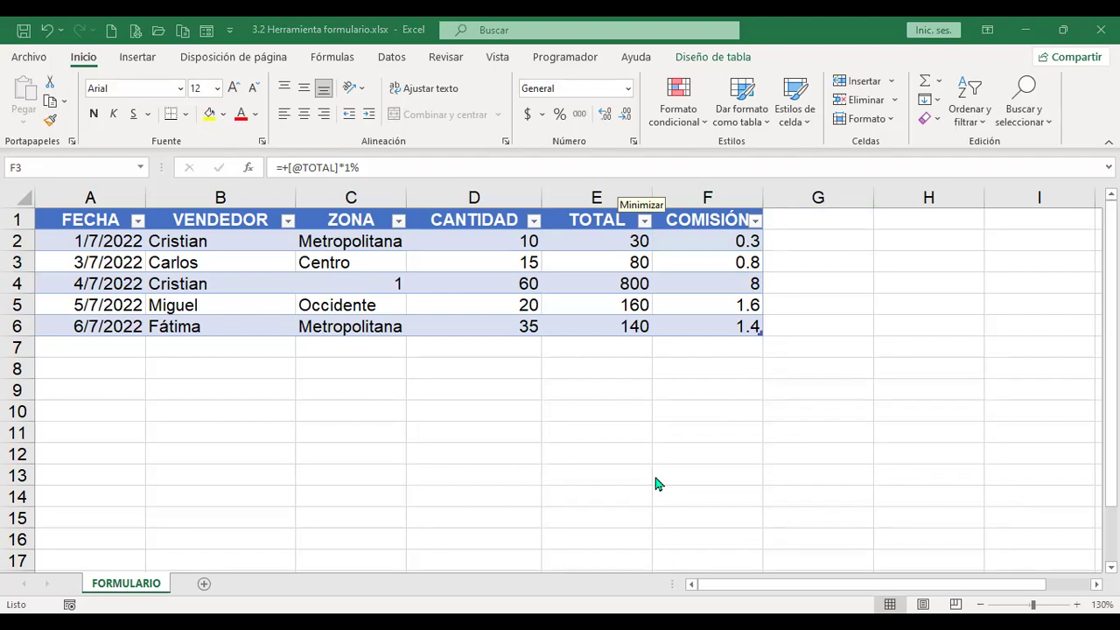
Inspect the COMISIÓN formula in cell F3 for the second record
{"action": "left_click", "coordinate": [714, 261]}
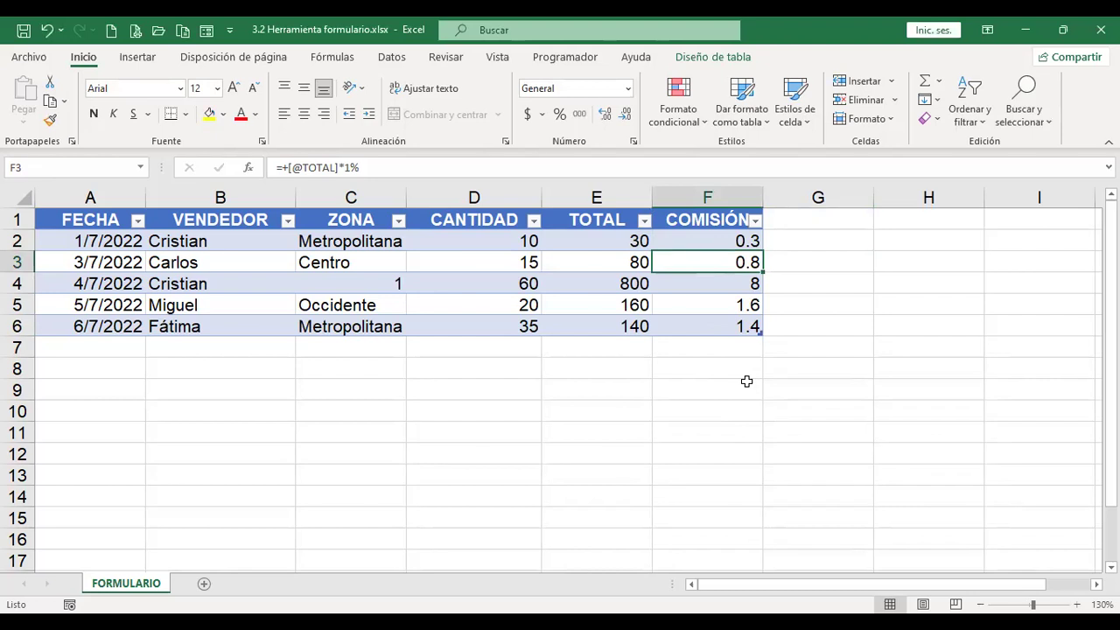
{"action": "key", "text": "F2"}
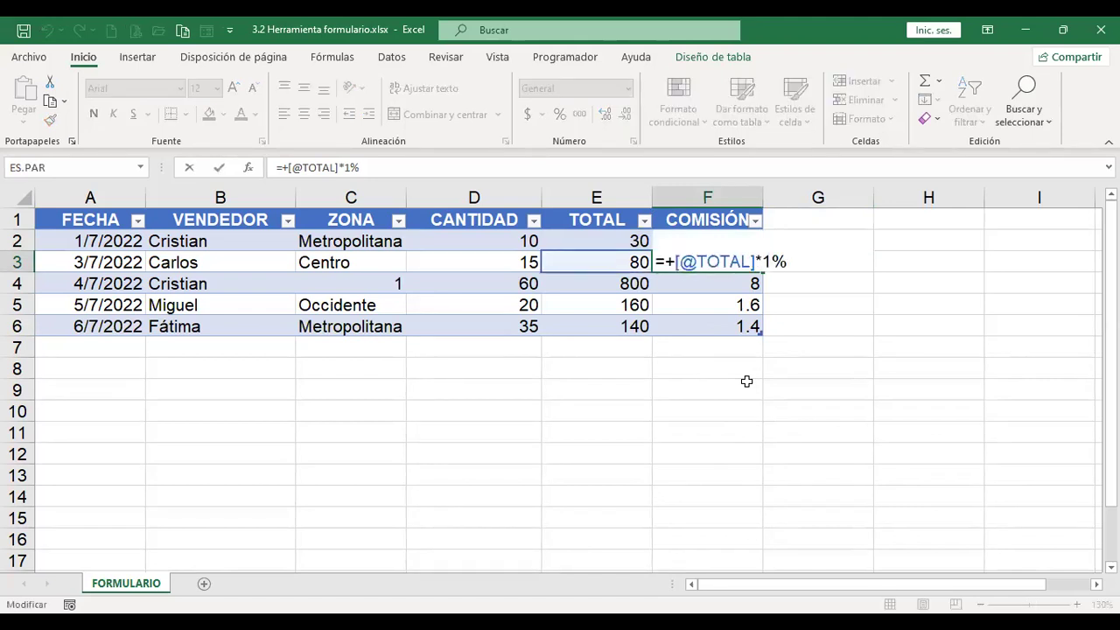
{"action": "key", "text": "Return"}
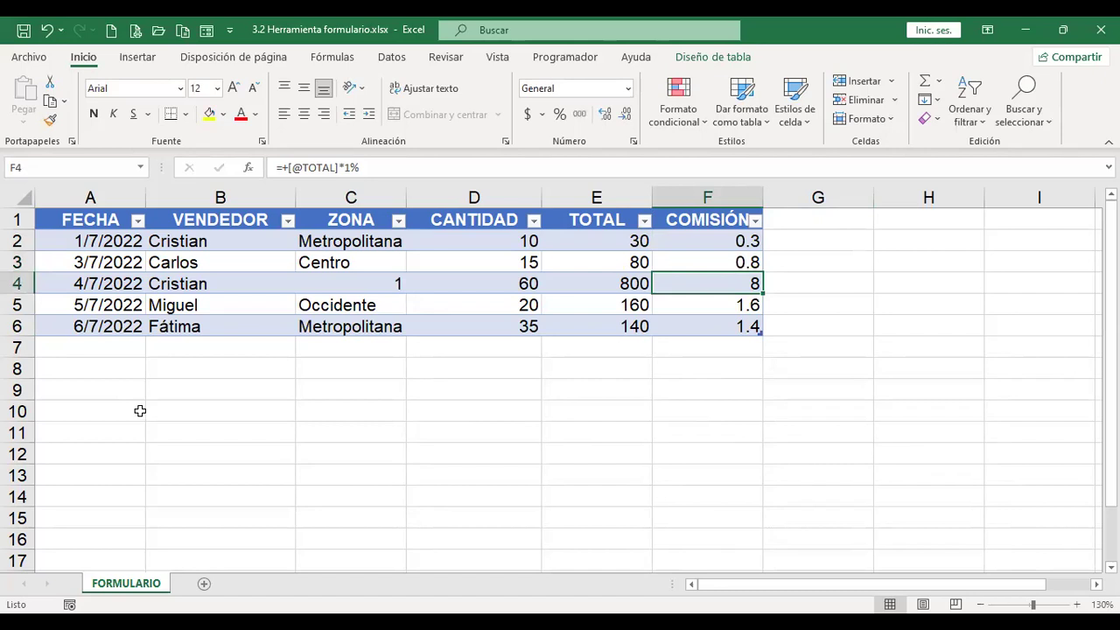
Enter the date 7/7/2022 in cell A7, directly below the table's last record
{"action": "left_click", "coordinate": [130, 347]}
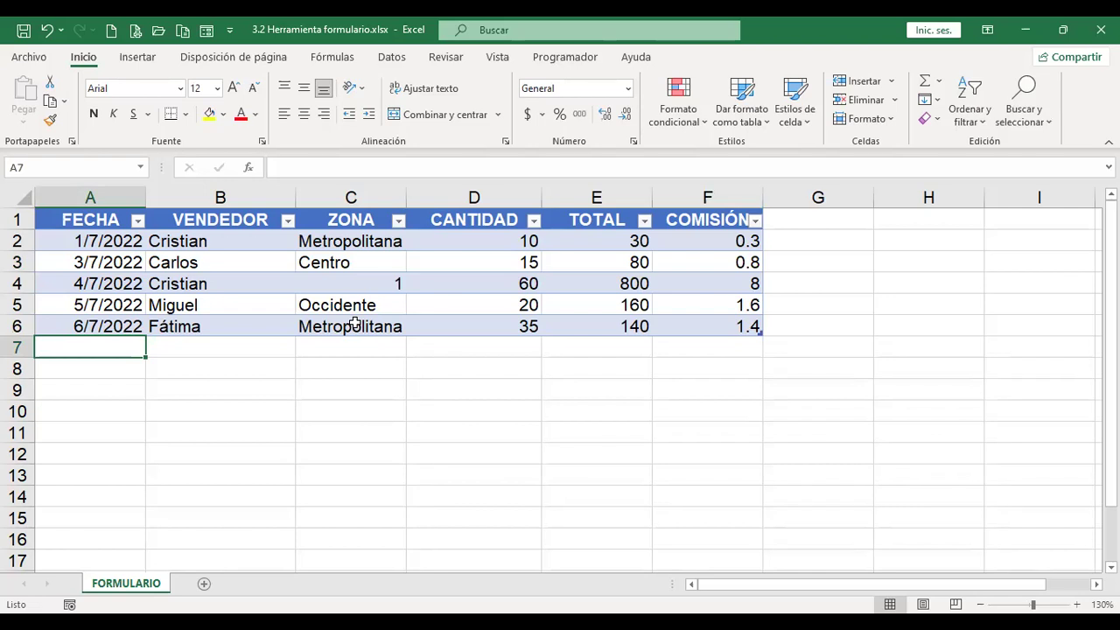
{"action": "type", "text": "7/7"}
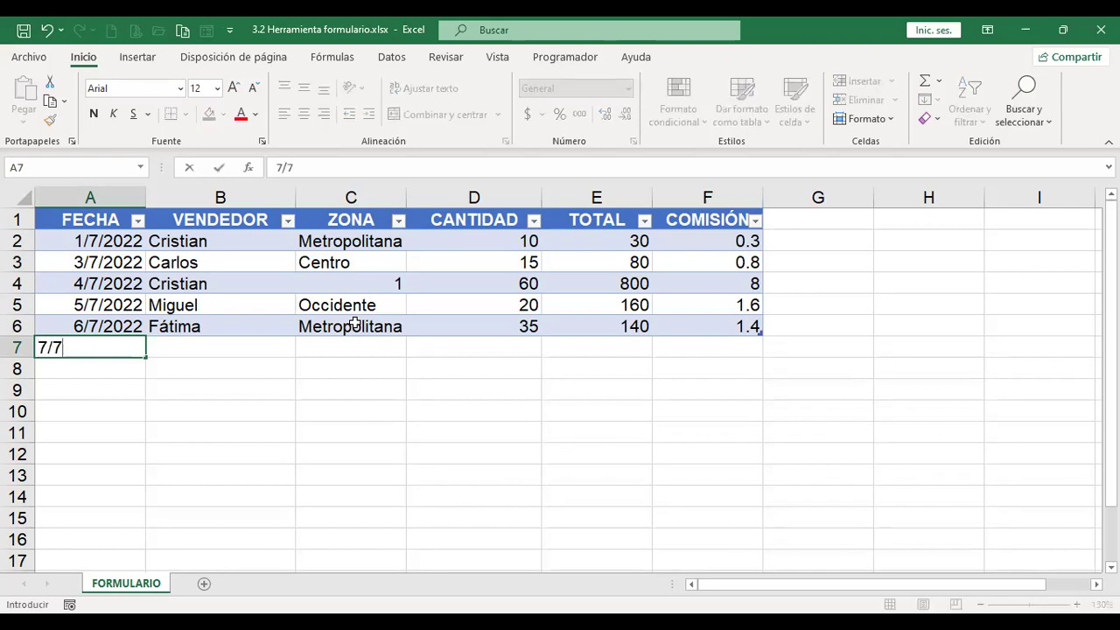
{"action": "type", "text": "/2022"}
{"action": "key", "text": "Tab"}
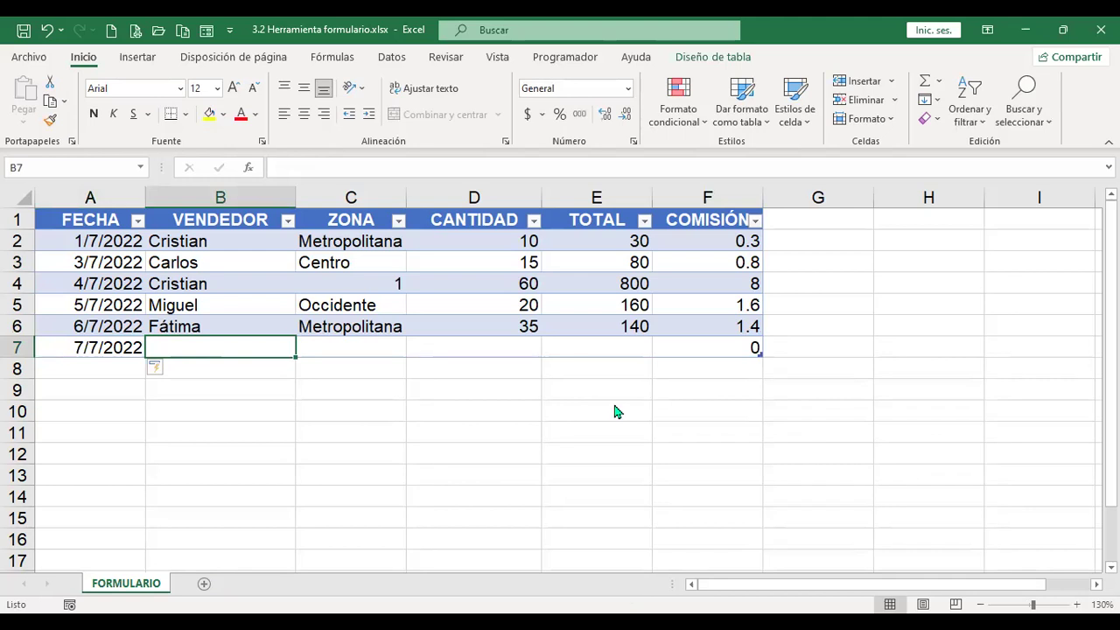
Complete row 7 with the seller's name, zone Centro, quantity 18 and total 200
{"action": "left_click", "coordinate": [196, 348]}
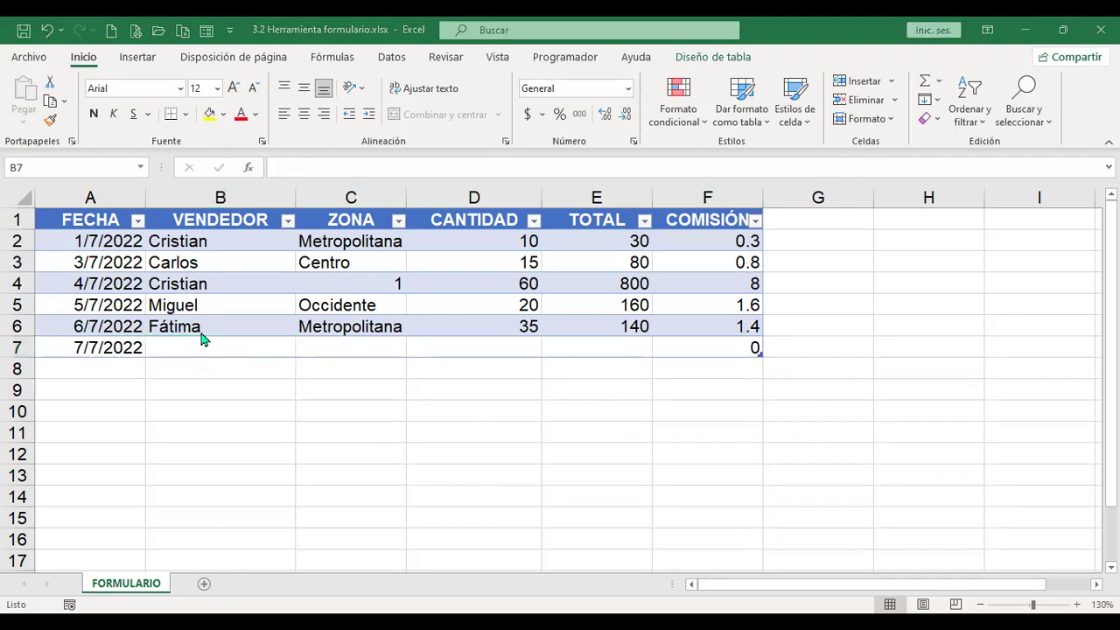
{"action": "left_click", "coordinate": [202, 343]}
{"action": "type", "text": "Flor"}
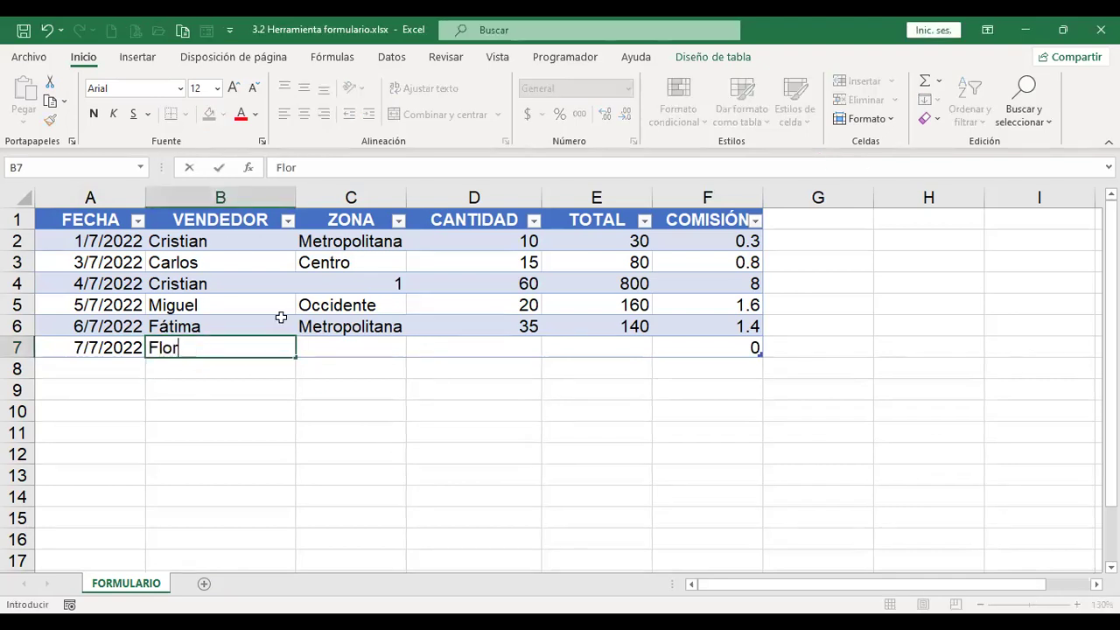
{"action": "key", "text": "Tab"}
{"action": "type", "text": "Centro"}
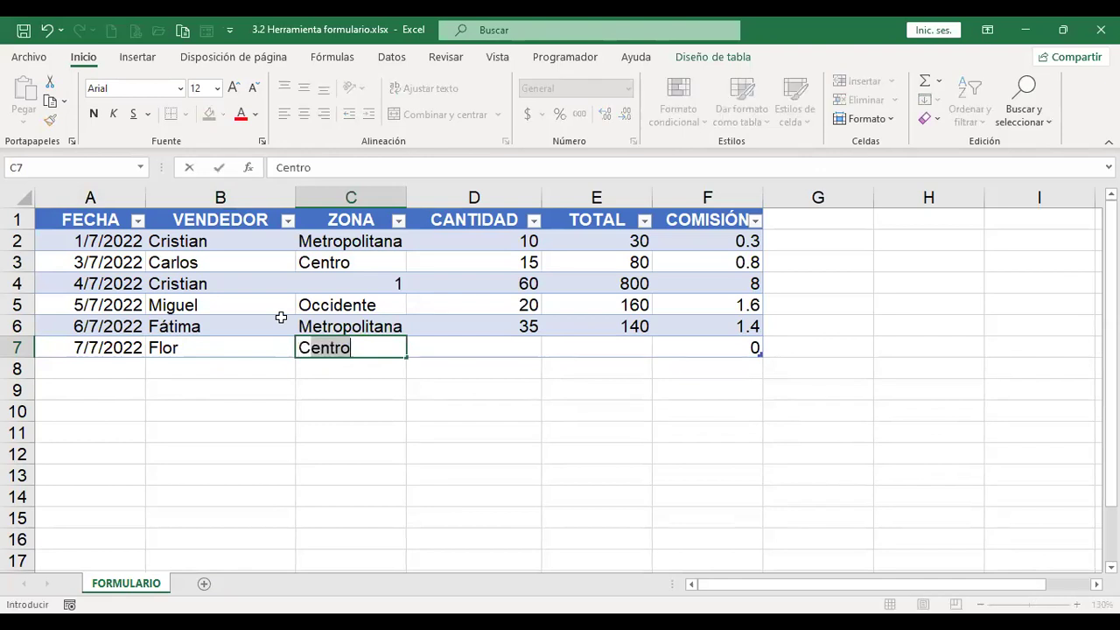
{"action": "key", "text": "Tab"}
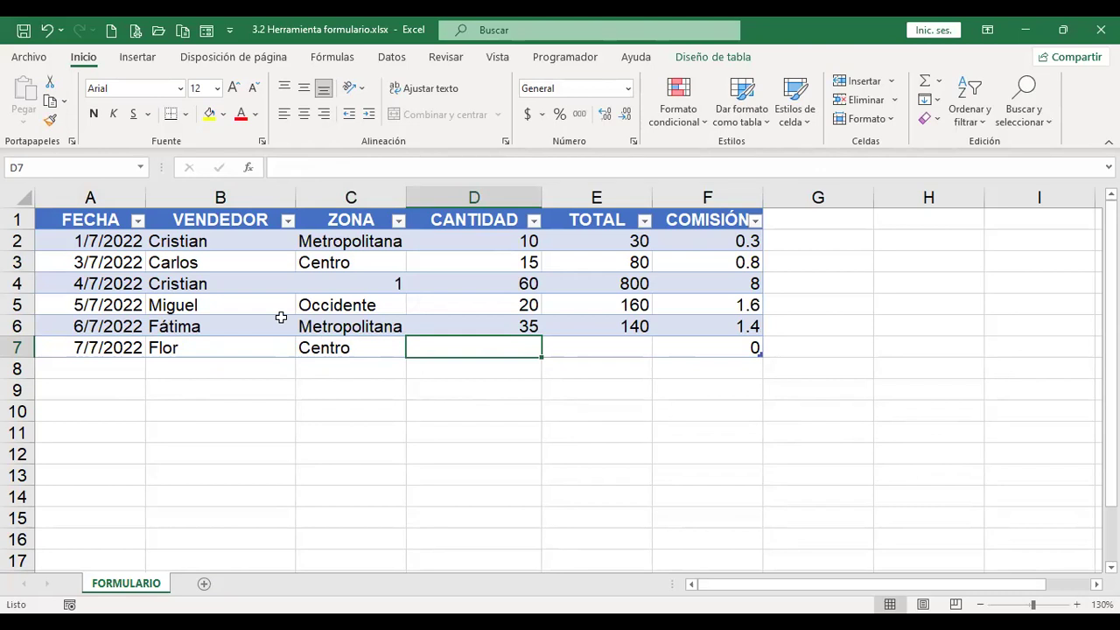
{"action": "type", "text": "18"}
{"action": "key", "text": "Tab"}
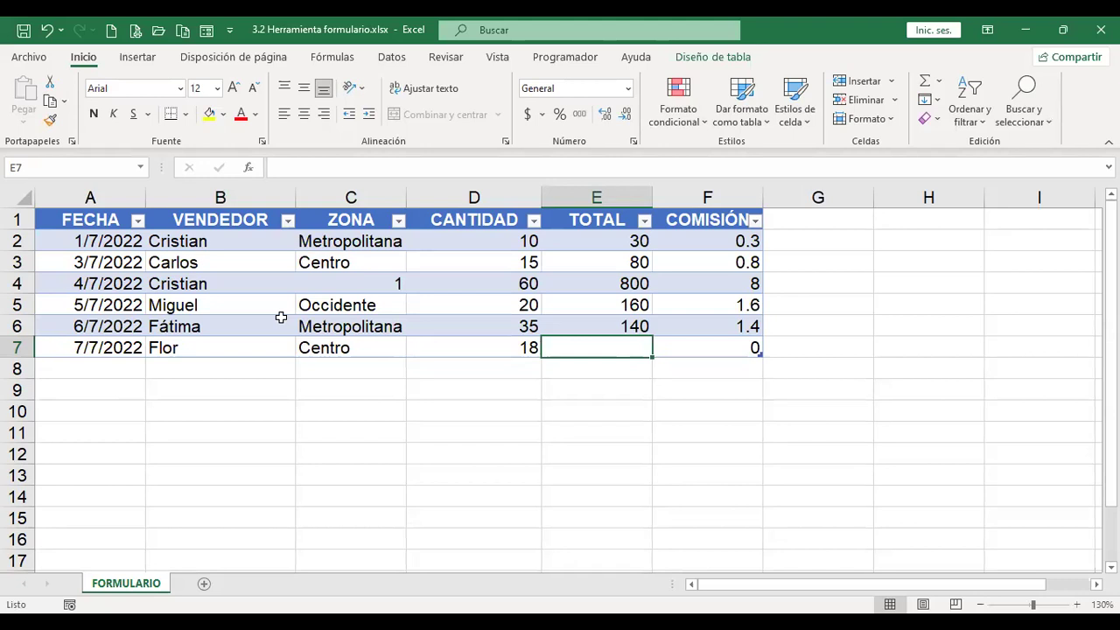
{"action": "type", "text": "200"}
{"action": "key", "text": "Return"}
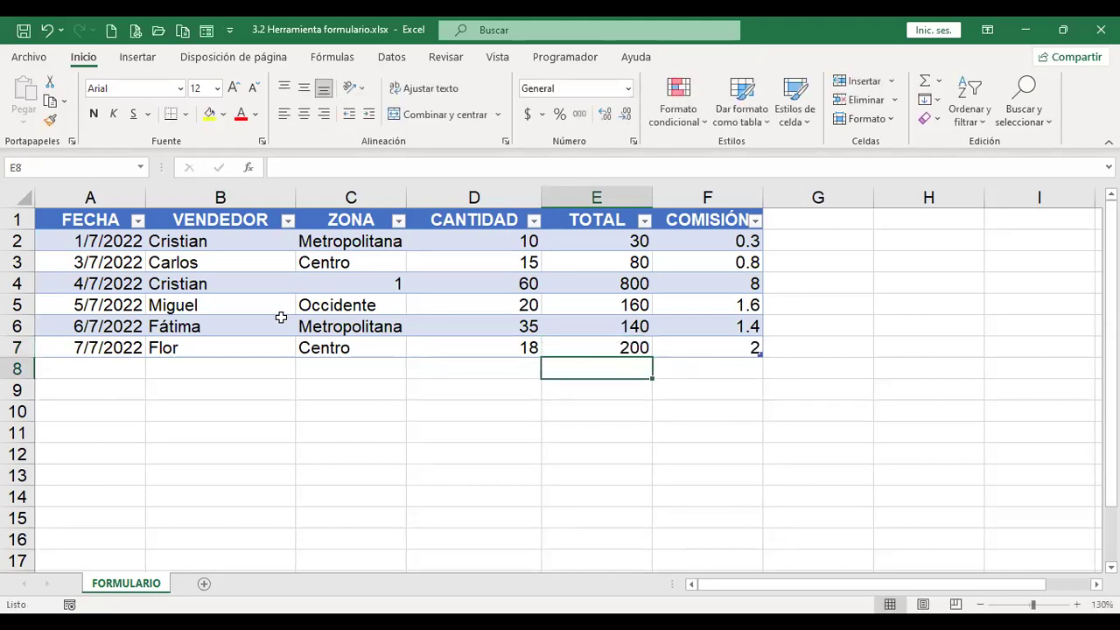
Check the COMISIÓN formula in cell F7 against the total beside it
{"action": "key", "text": "Up"}
{"action": "key", "text": "Right"}
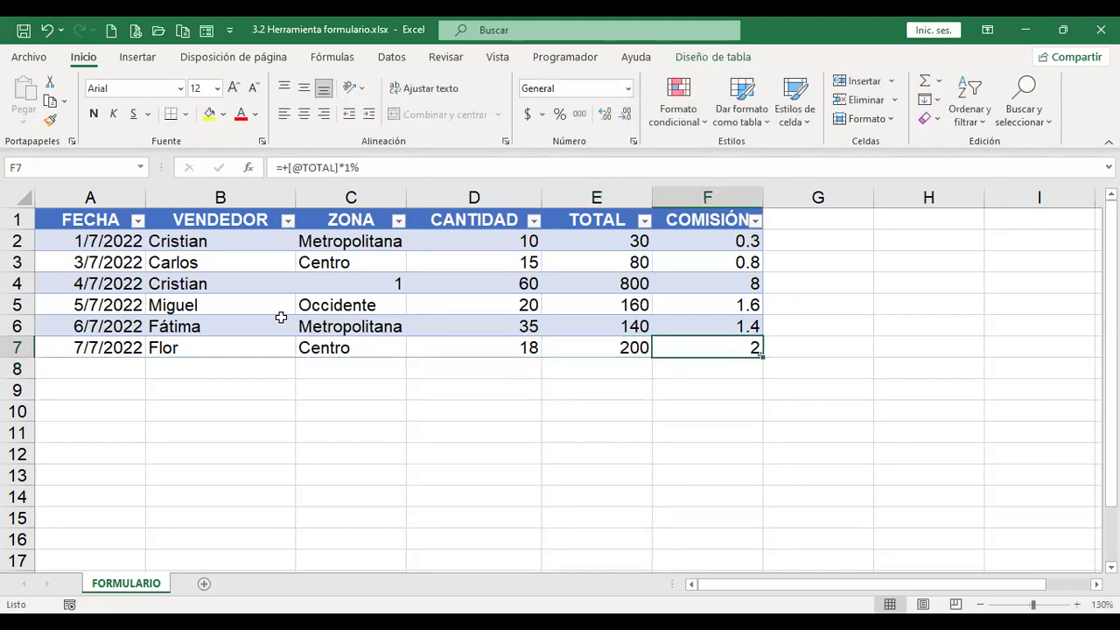
{"action": "key", "text": "Left"}
{"action": "key", "text": "Right"}
Browse the records in the data form through to the last one, and close the form
{"action": "left_click", "coordinate": [206, 29]}
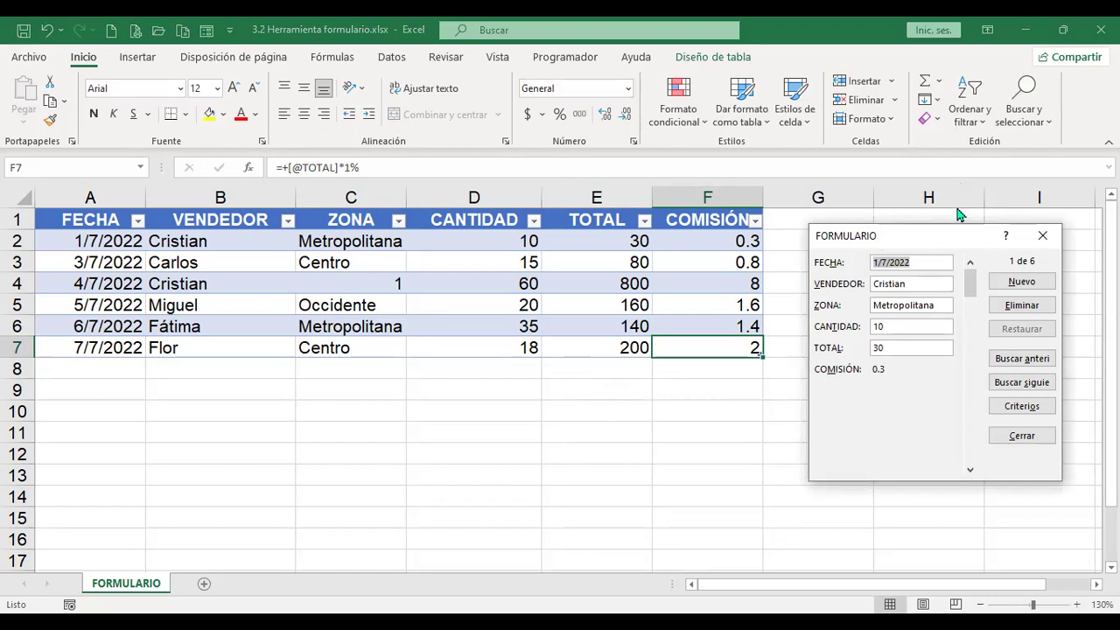
{"action": "left_click", "coordinate": [971, 348]}
{"action": "left_click", "coordinate": [969, 342]}
{"action": "left_click", "coordinate": [933, 305]}
{"action": "left_click", "coordinate": [970, 349]}
{"action": "left_click", "coordinate": [970, 344]}
{"action": "left_click_drag", "start_coordinate": [970, 278], "coordinate": [973, 341]}
{"action": "left_click", "coordinate": [969, 470]}
{"action": "left_click", "coordinate": [969, 470]}
{"action": "left_click", "coordinate": [970, 470]}
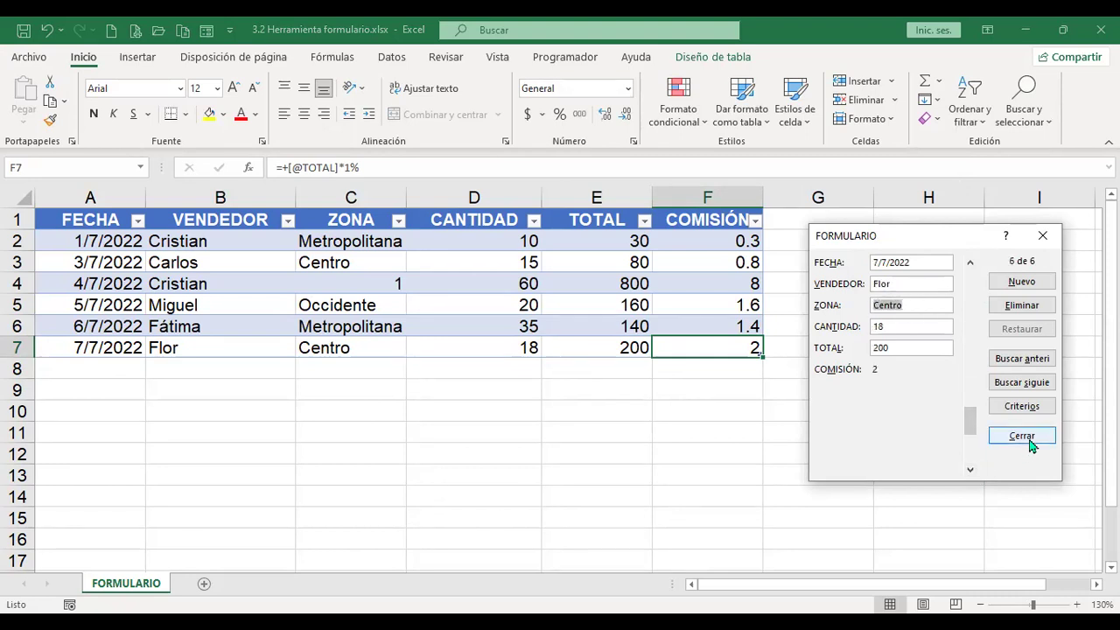
{"action": "left_click", "coordinate": [1031, 446]}
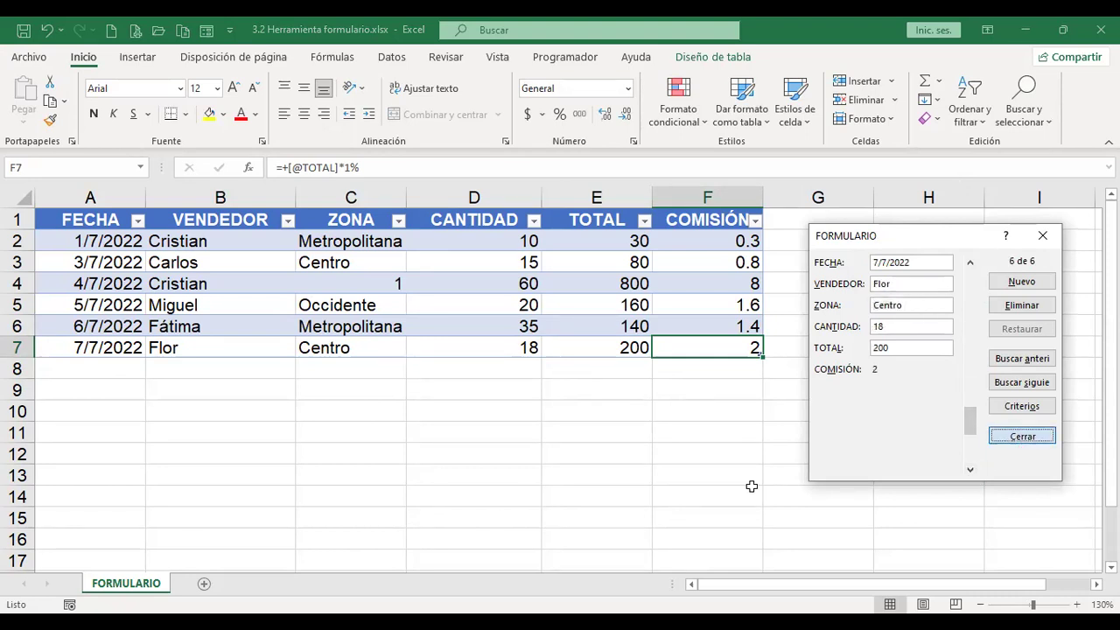
{"action": "left_click", "coordinate": [645, 445]}
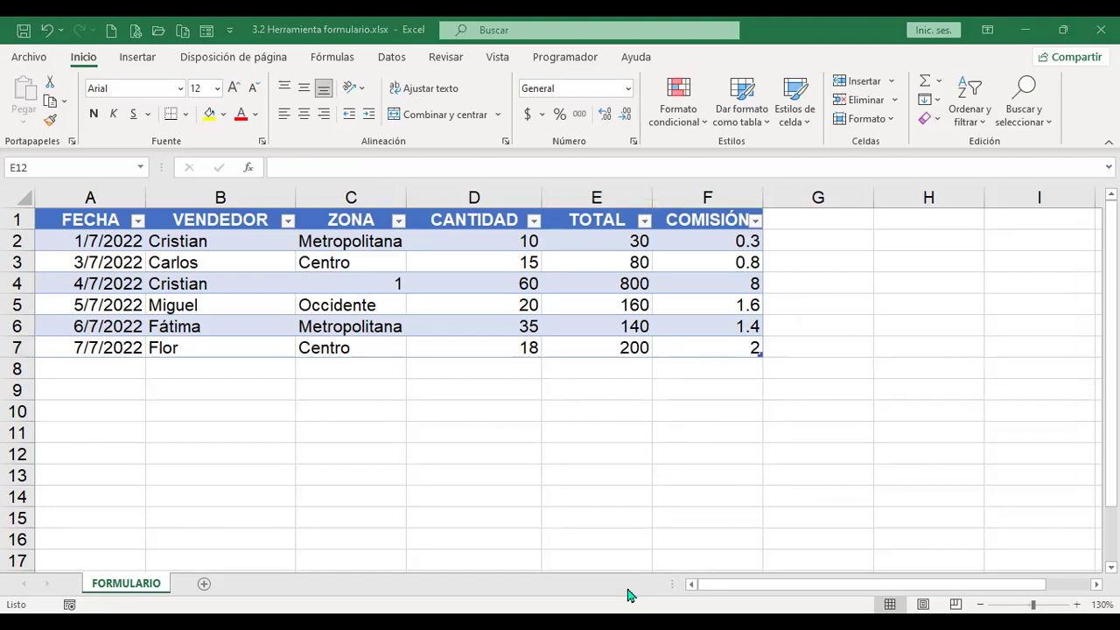
{"action": "left_click", "coordinate": [601, 239]}
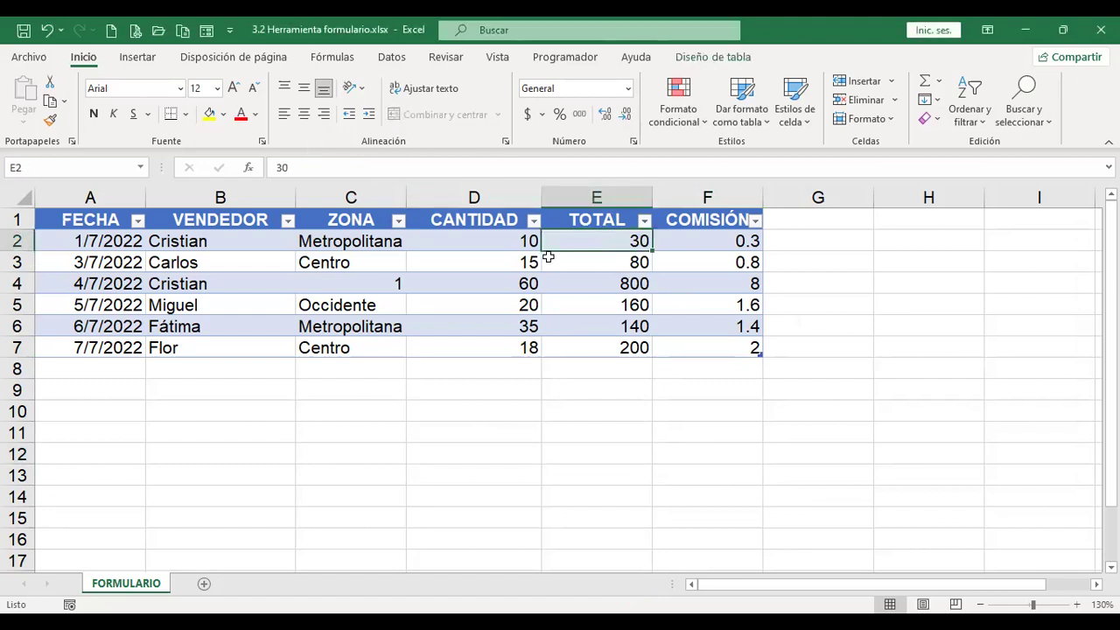
{"action": "left_click", "coordinate": [377, 289]}
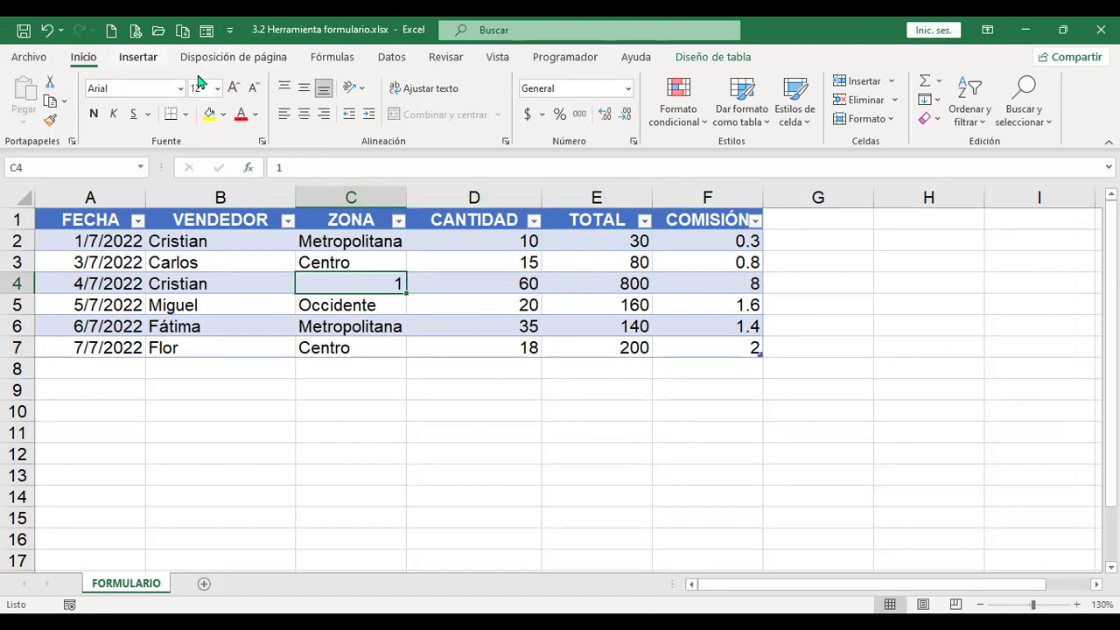
Insert the recommended clustered column chart from the VENDEDOR and TOTAL columns, rows 1 to 7
{"action": "left_click", "coordinate": [122, 59]}
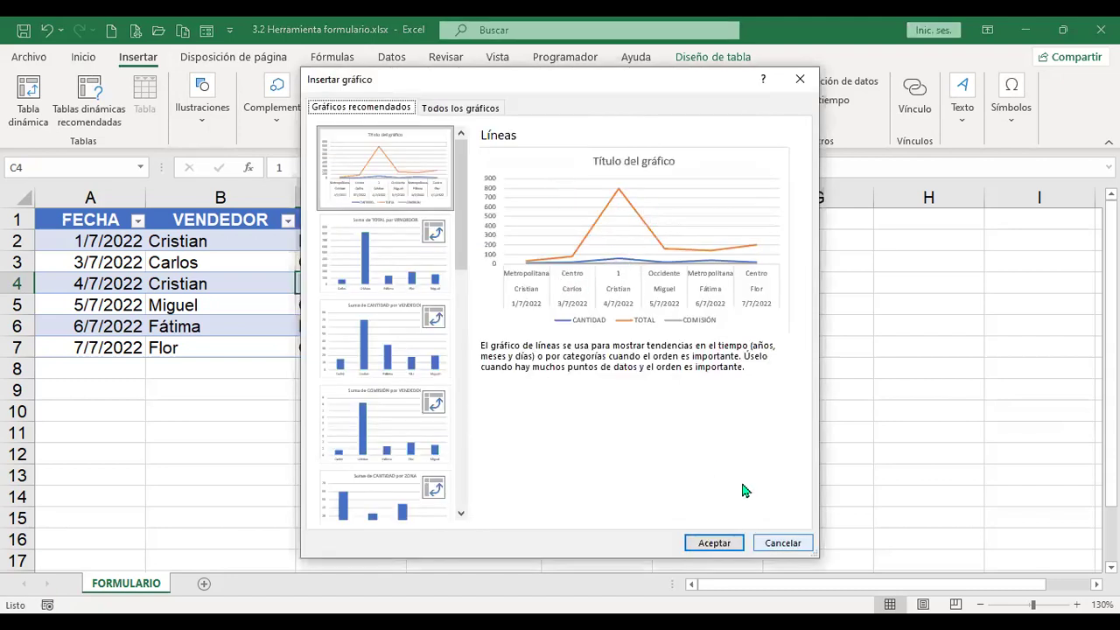
{"action": "left_click", "coordinate": [782, 543]}
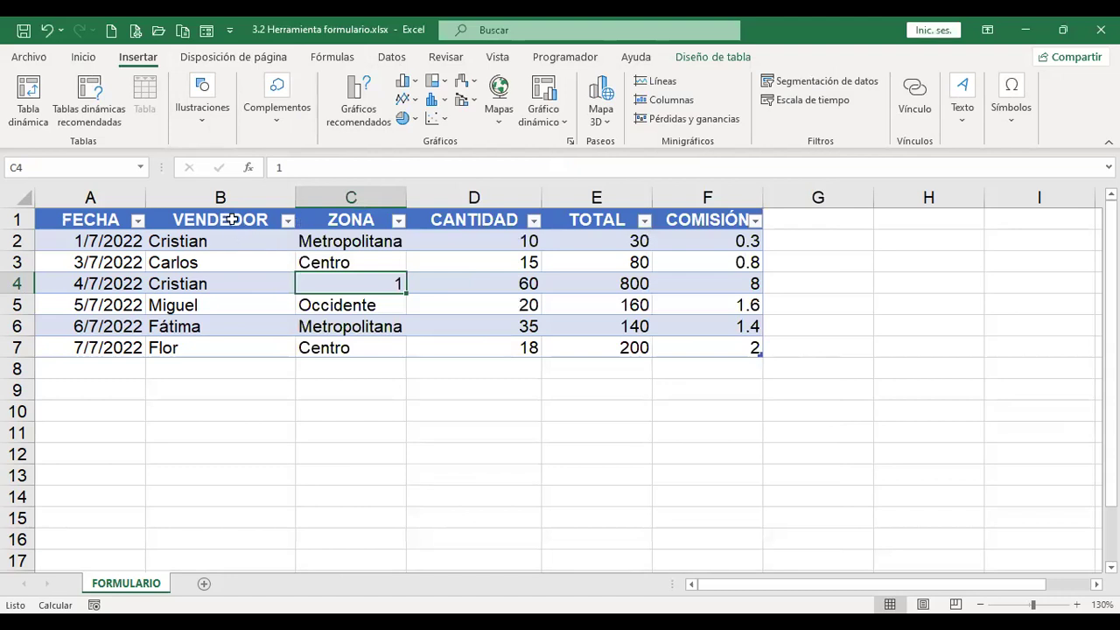
{"action": "left_click_drag", "start_coordinate": [231, 220], "coordinate": [231, 343]}
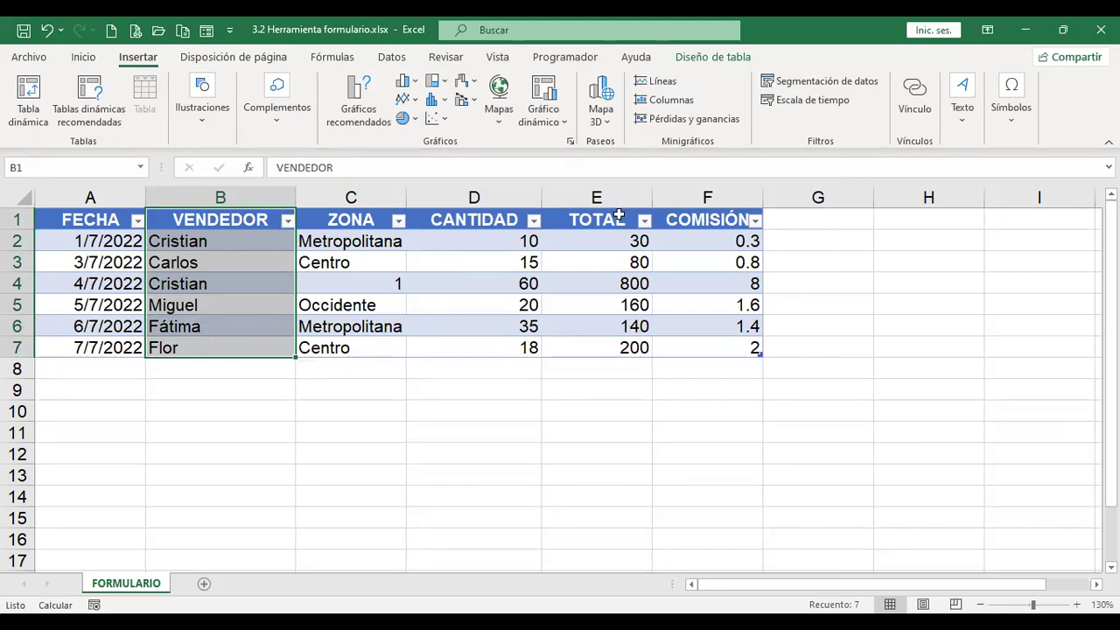
{"action": "left_click_drag", "start_coordinate": [600, 220], "coordinate": [569, 350]}
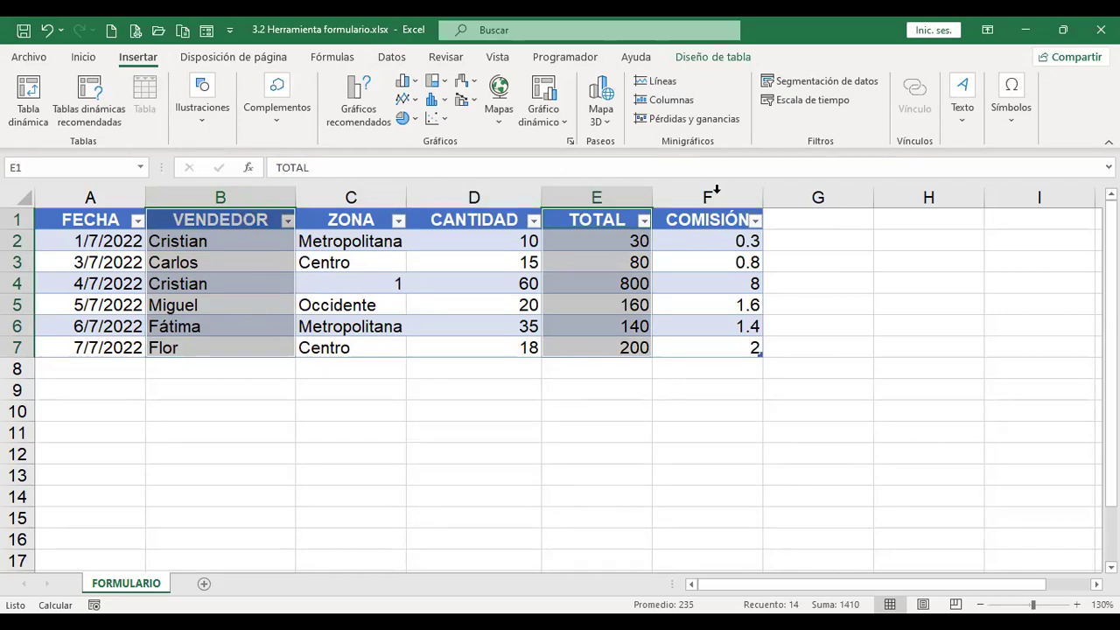
{"action": "left_click", "coordinate": [364, 120]}
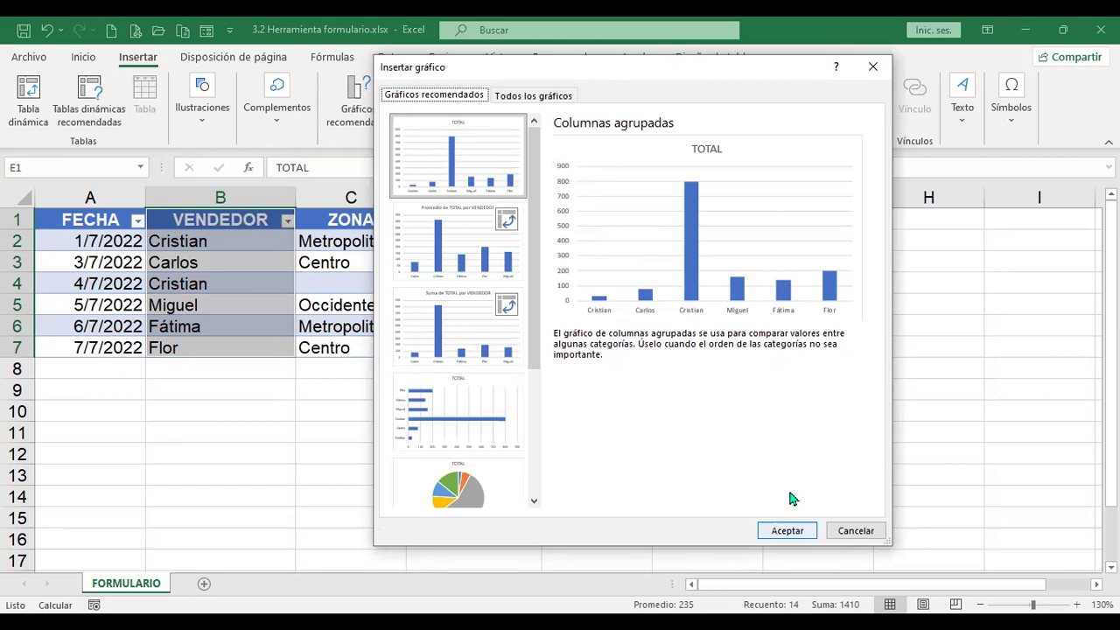
{"action": "key", "text": "Return"}
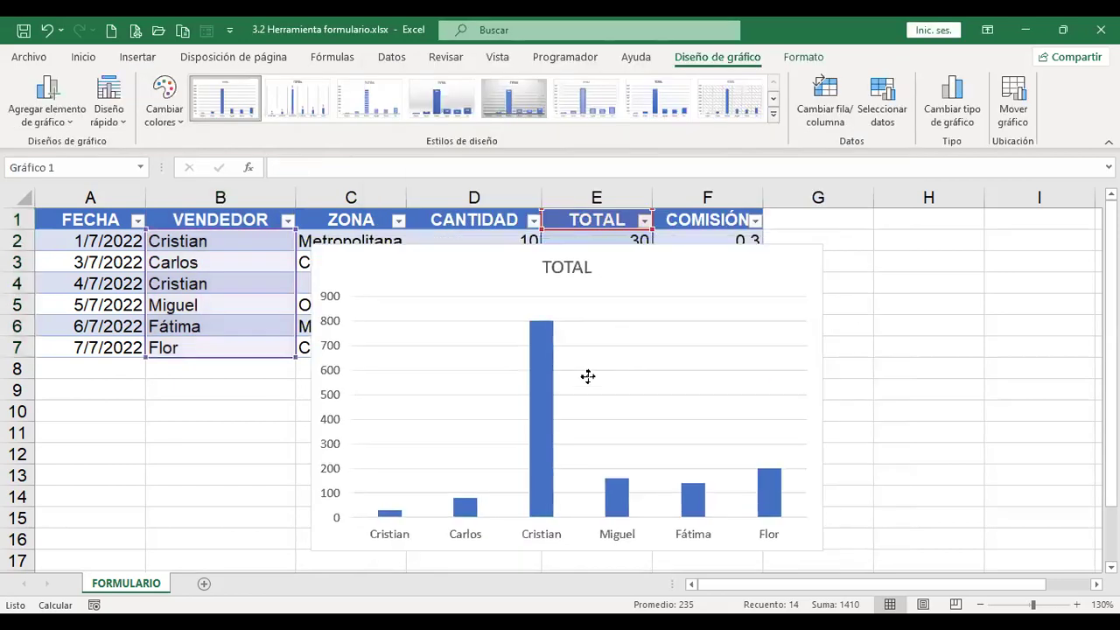
Move the TOTAL column chart below the table, starting around row 9
{"action": "scroll", "coordinate": [603, 403], "scroll_direction": "down", "scroll_amount": 3}
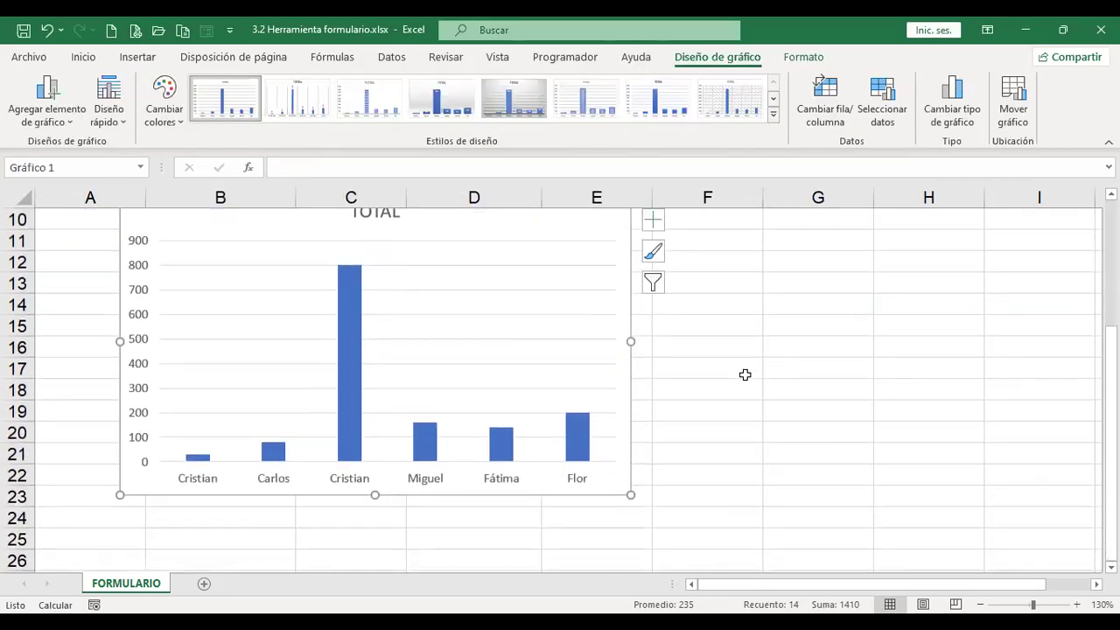
{"action": "left_click", "coordinate": [746, 374]}
{"action": "scroll", "coordinate": [746, 374], "scroll_direction": "up", "scroll_amount": 1}
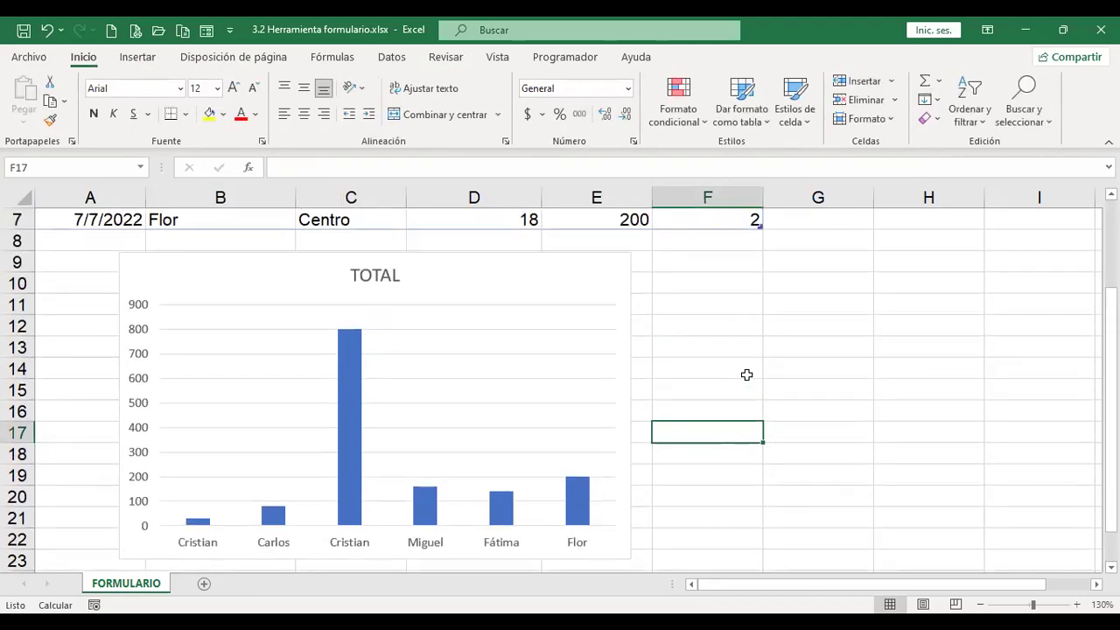
{"action": "left_click", "coordinate": [556, 344]}
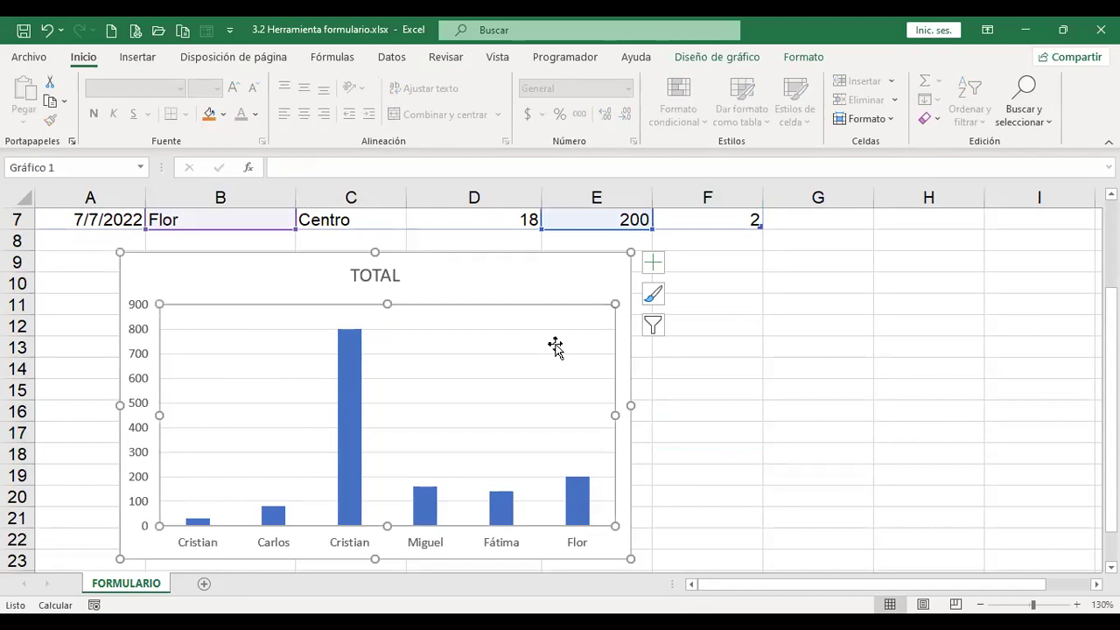
{"action": "left_click", "coordinate": [810, 275]}
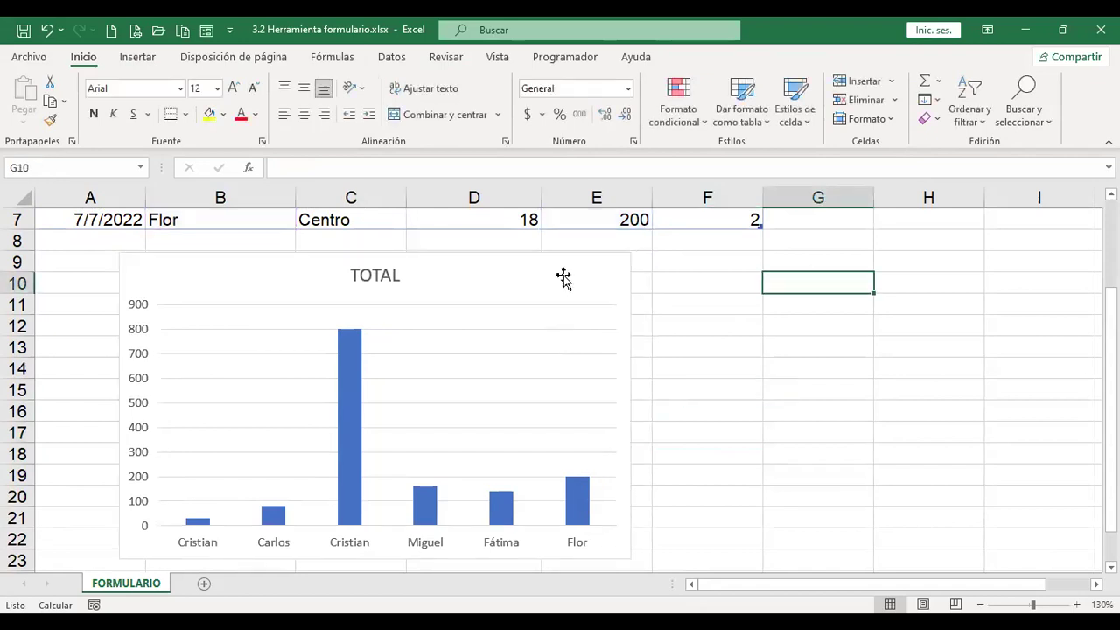
Delete the TOTAL column chart below the table
{"action": "left_click", "coordinate": [563, 277]}
{"action": "key", "text": "Delete"}
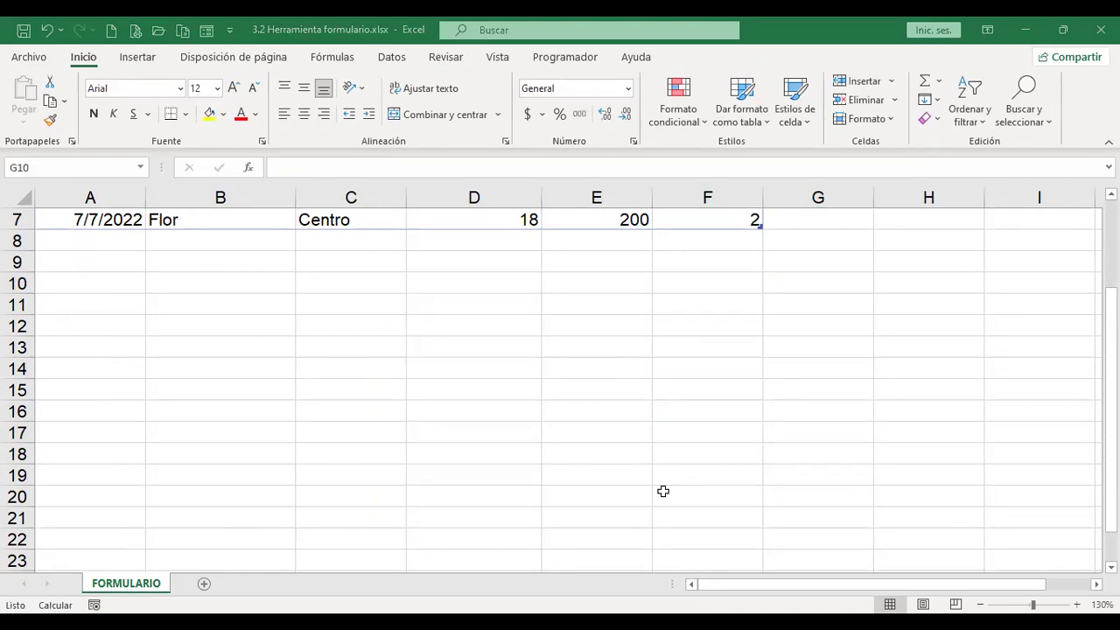
{"action": "scroll", "coordinate": [616, 373], "scroll_direction": "up", "scroll_amount": 2}
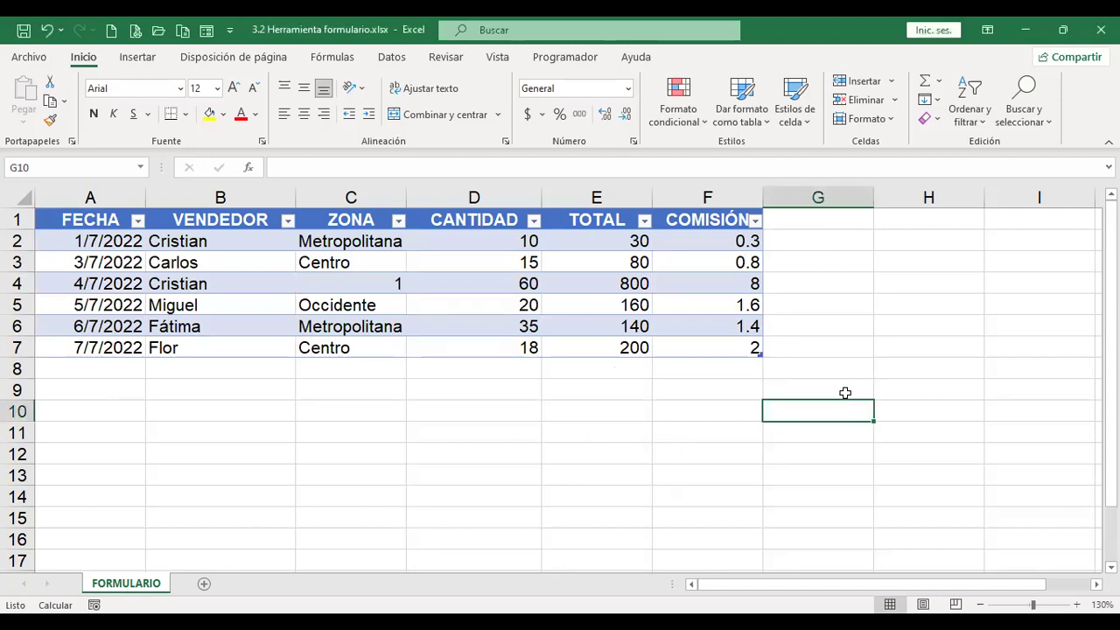
Open the data entry form for the sales table from cell A1, view its fields and close it
{"action": "key", "text": "ctrl+Home"}
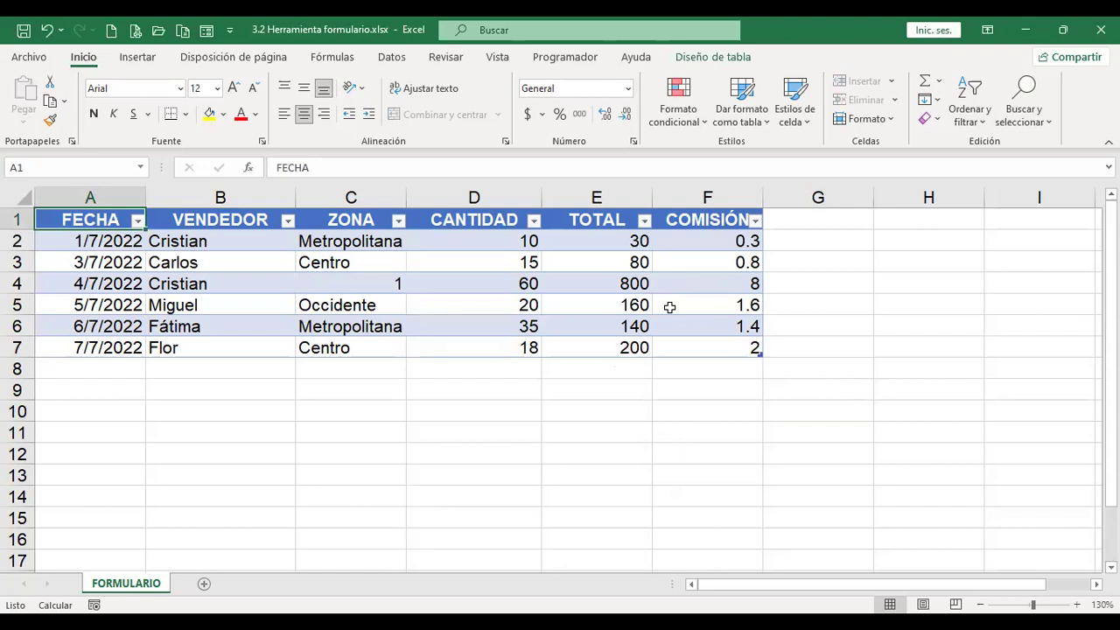
{"action": "left_click", "coordinate": [206, 29]}
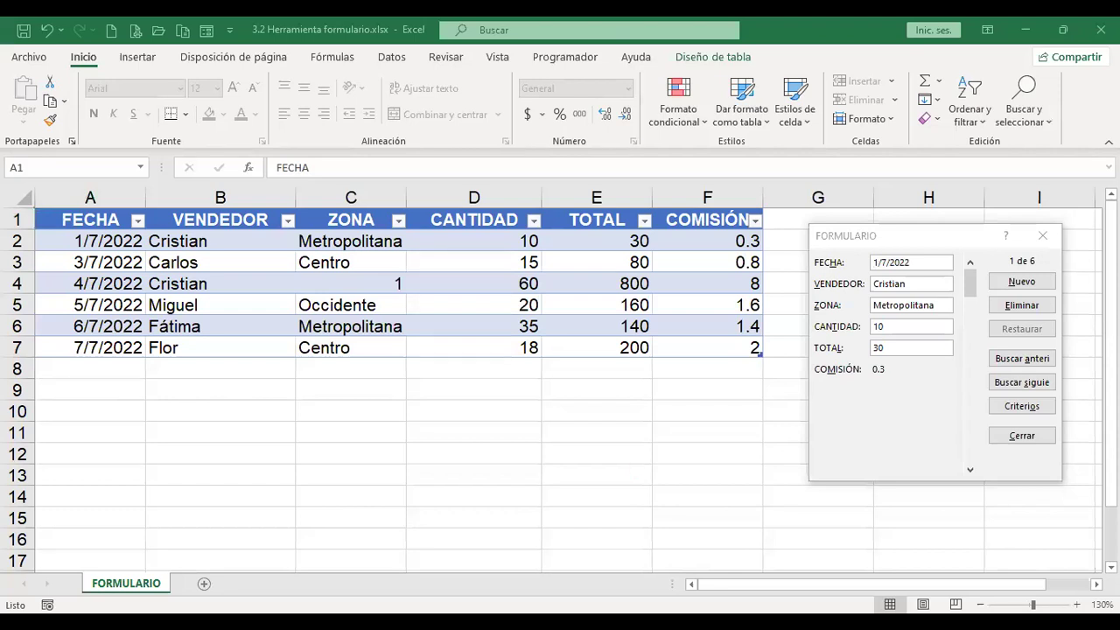
{"action": "key", "text": "shift+Tab"}
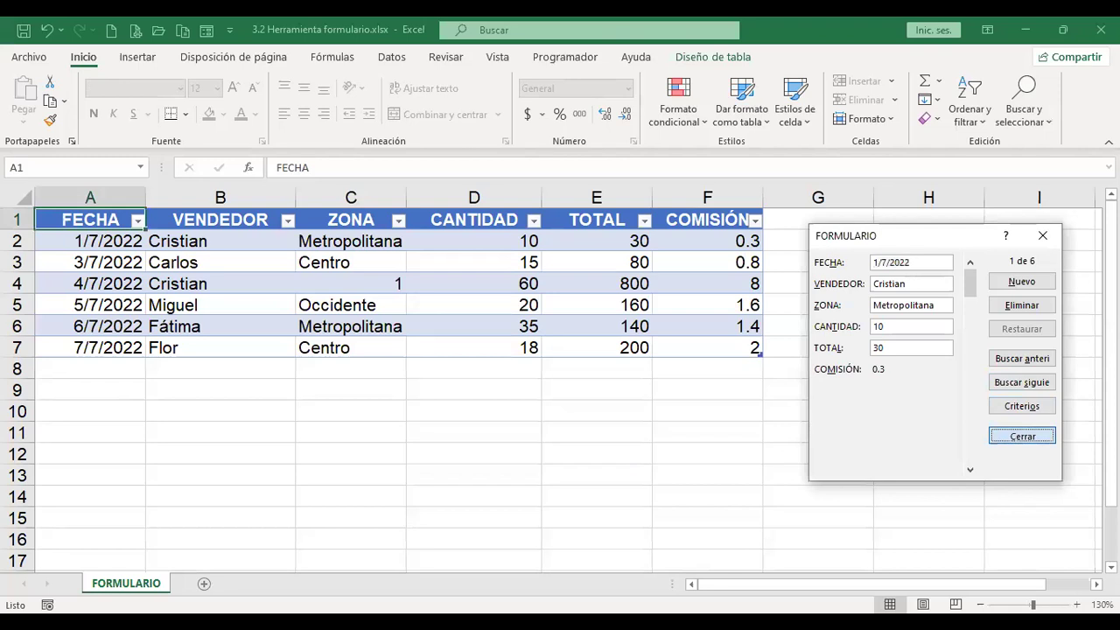
{"action": "key", "text": "Return"}
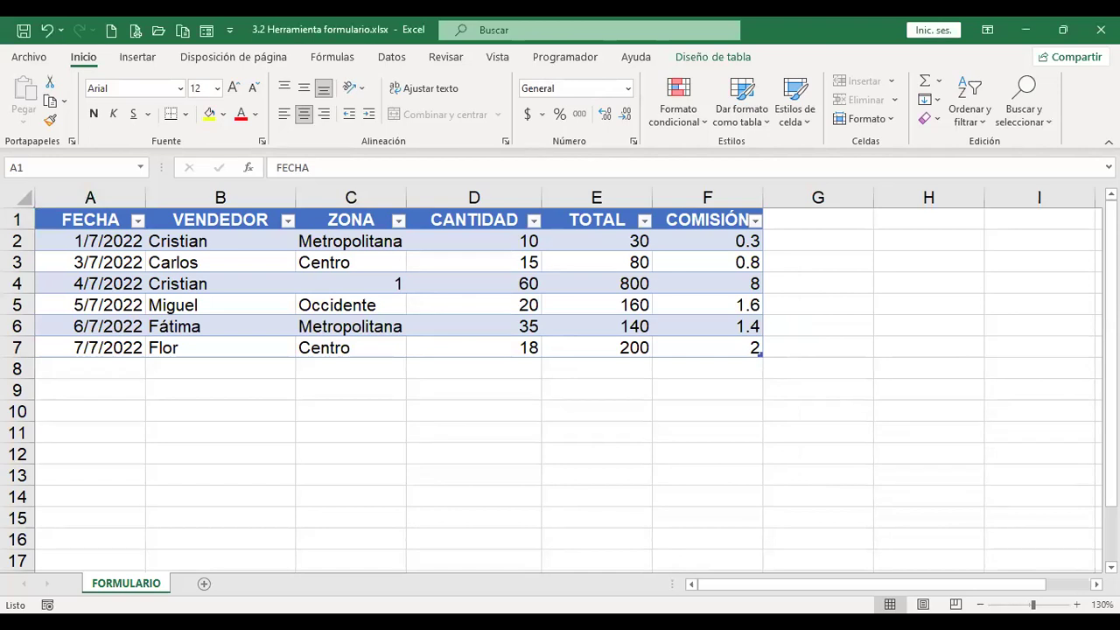
{"action": "left_click", "coordinate": [596, 389]}
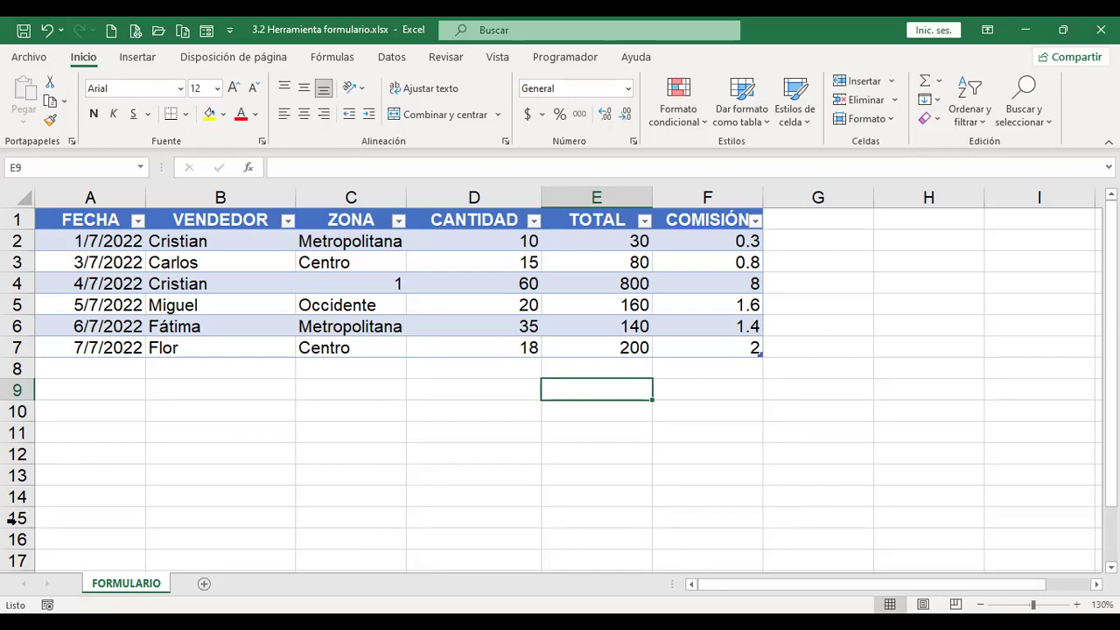
{"action": "left_click", "coordinate": [248, 393]}
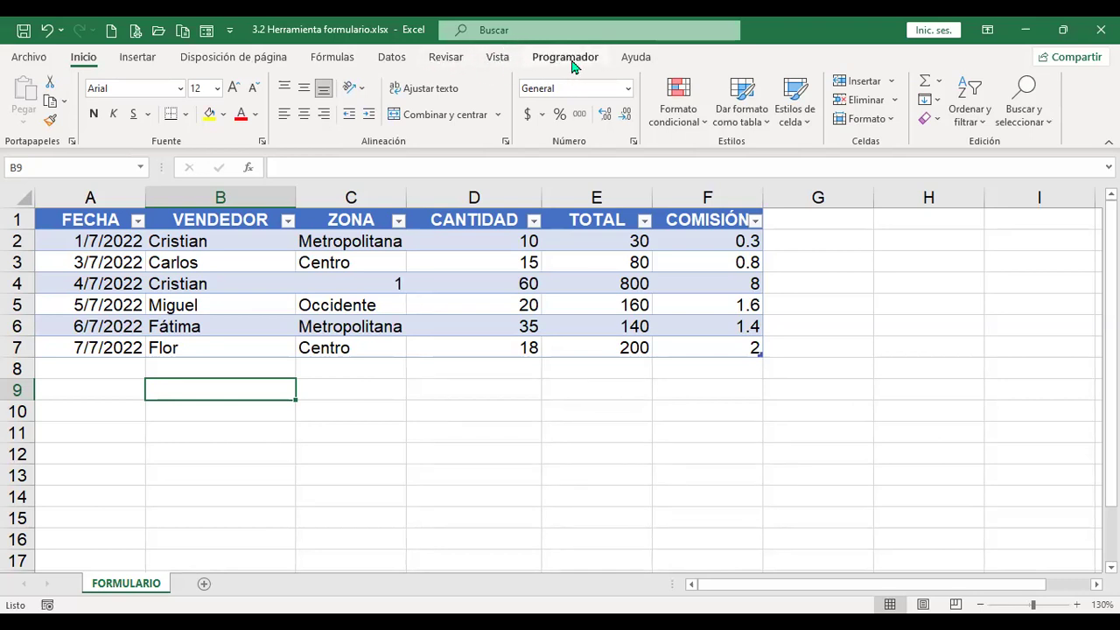
Clear and re-enable the Programador main tab in the ribbon customization options, and accept the settings
{"action": "left_click", "coordinate": [29, 58]}
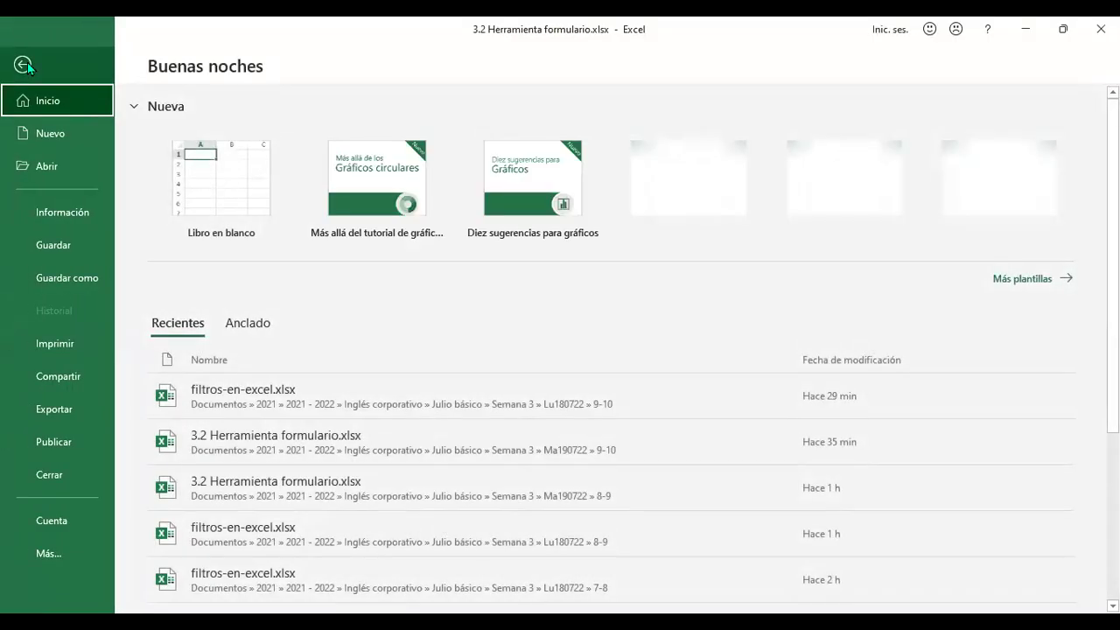
{"action": "left_click", "coordinate": [55, 556]}
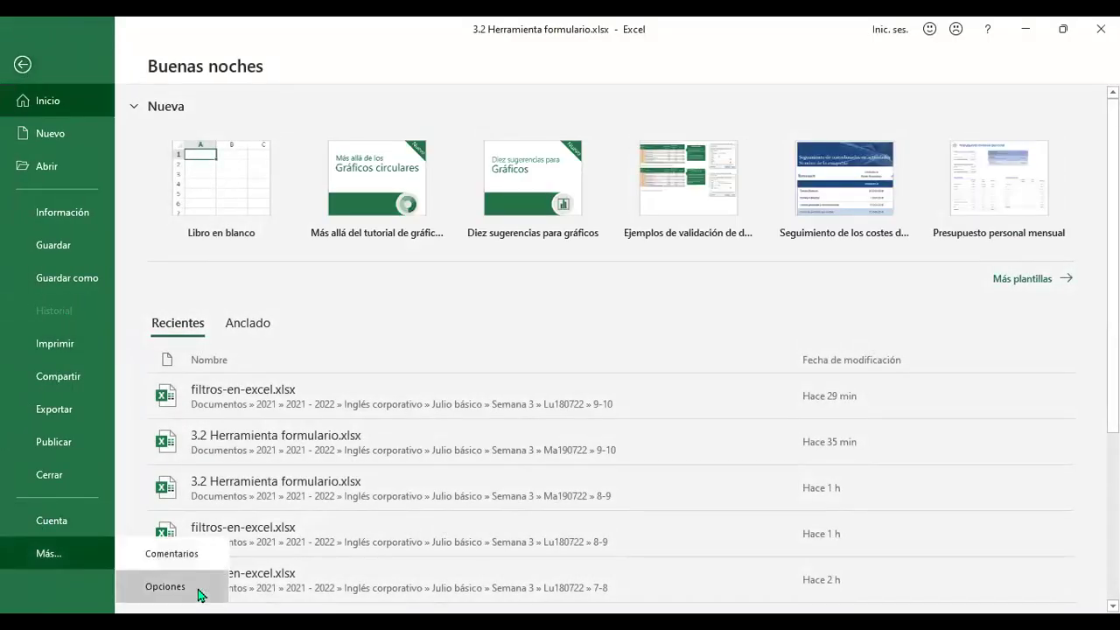
{"action": "left_click", "coordinate": [160, 575]}
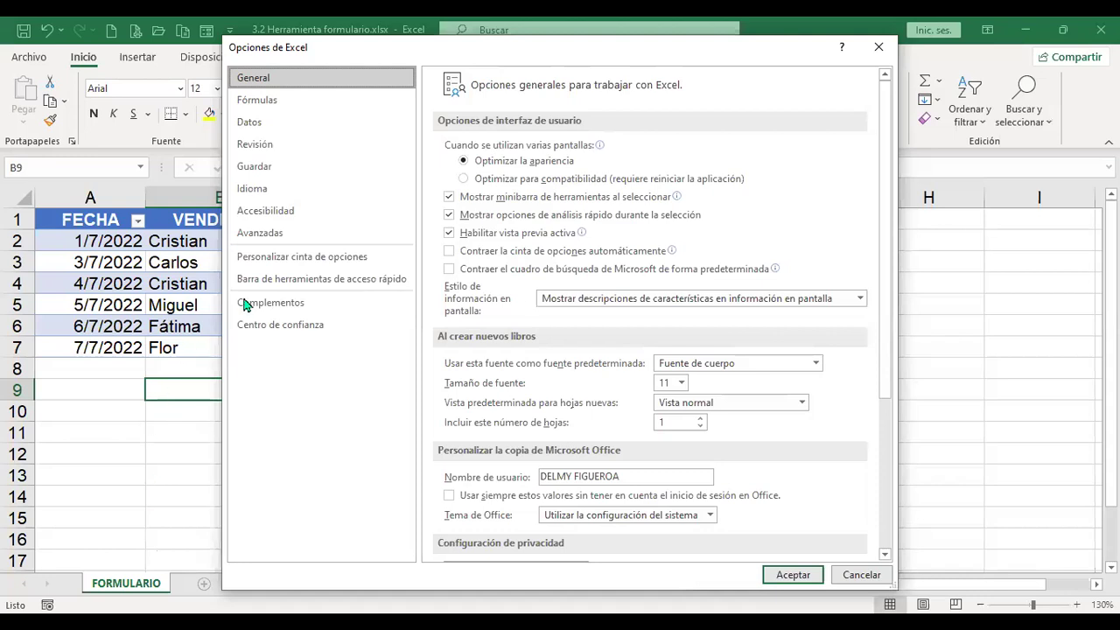
{"action": "left_click", "coordinate": [325, 268]}
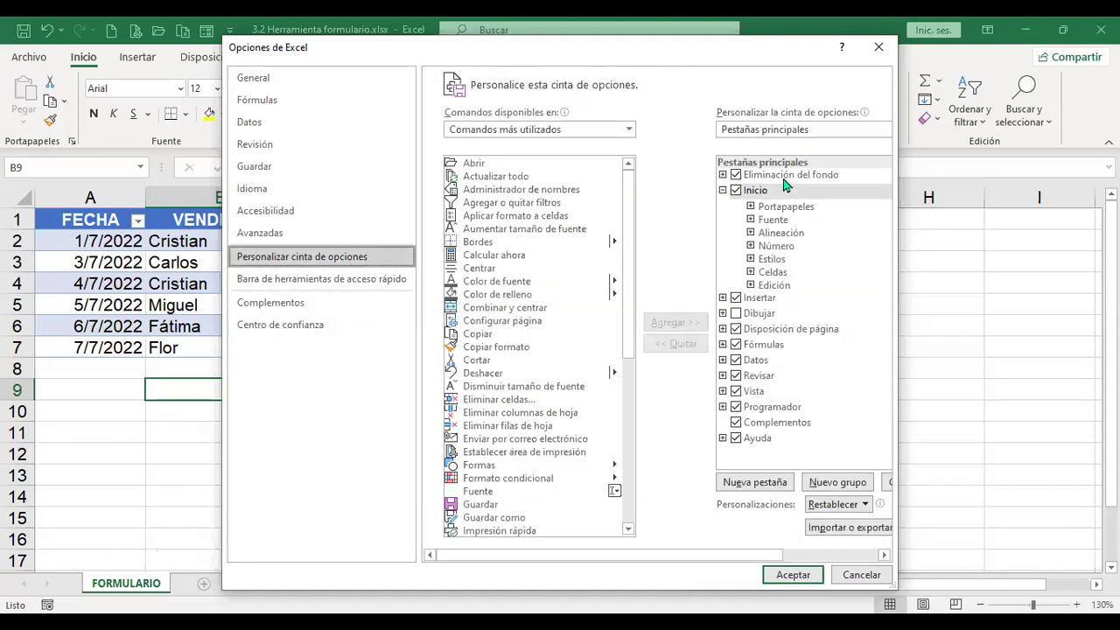
{"action": "left_click", "coordinate": [737, 407]}
{"action": "left_click", "coordinate": [736, 408]}
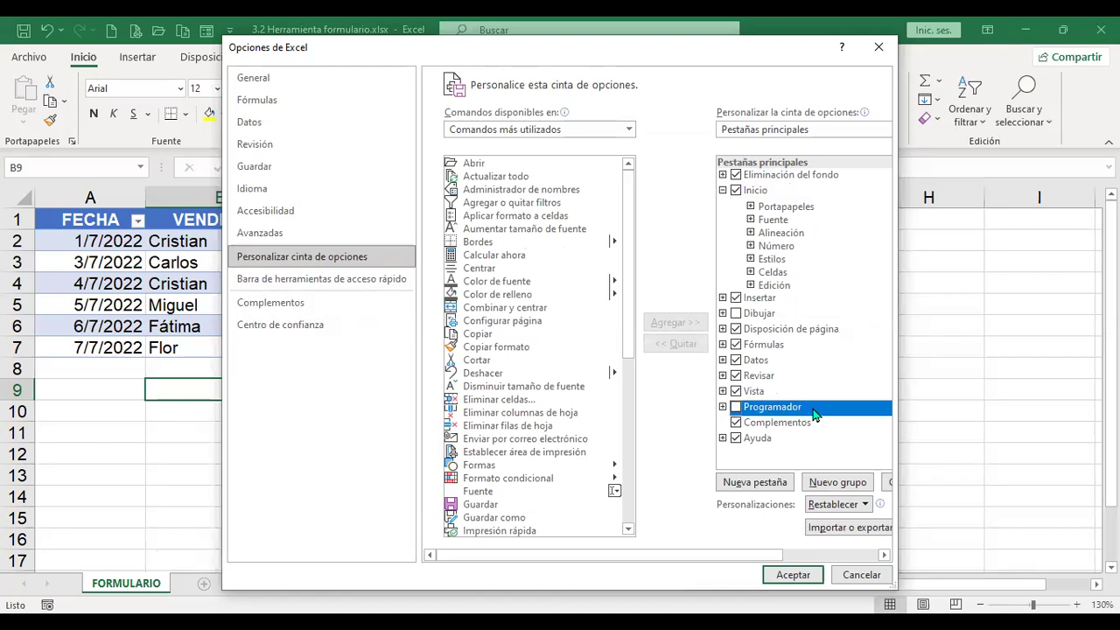
{"action": "left_click", "coordinate": [736, 408]}
{"action": "left_click", "coordinate": [793, 577]}
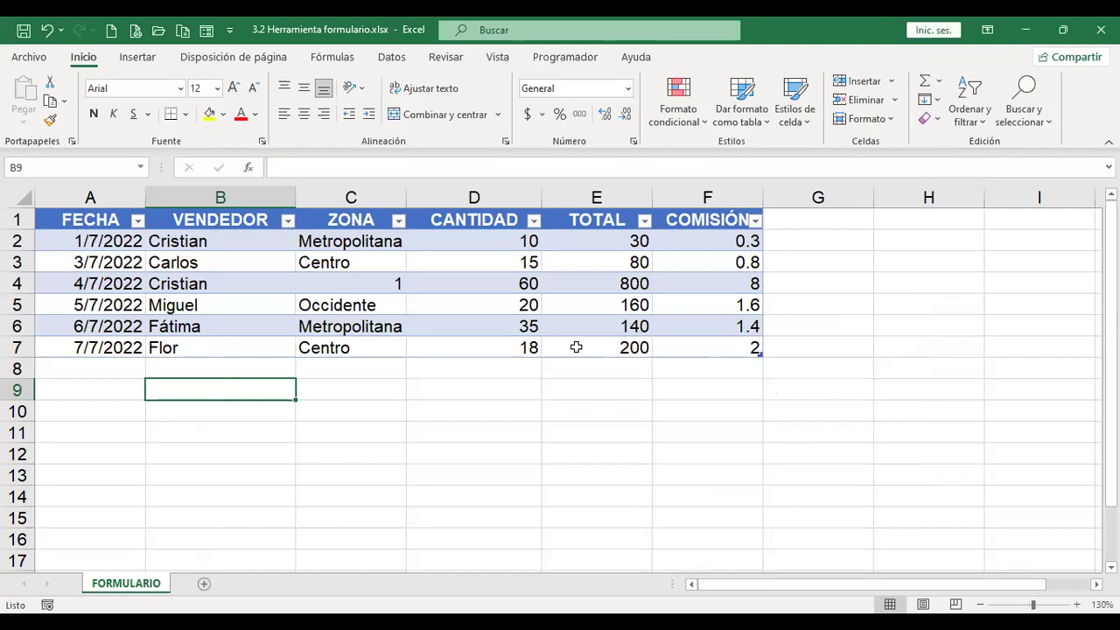
Insert a button form control below the table across cells C9 to D10, without assigning a macro
{"action": "left_click", "coordinate": [577, 58]}
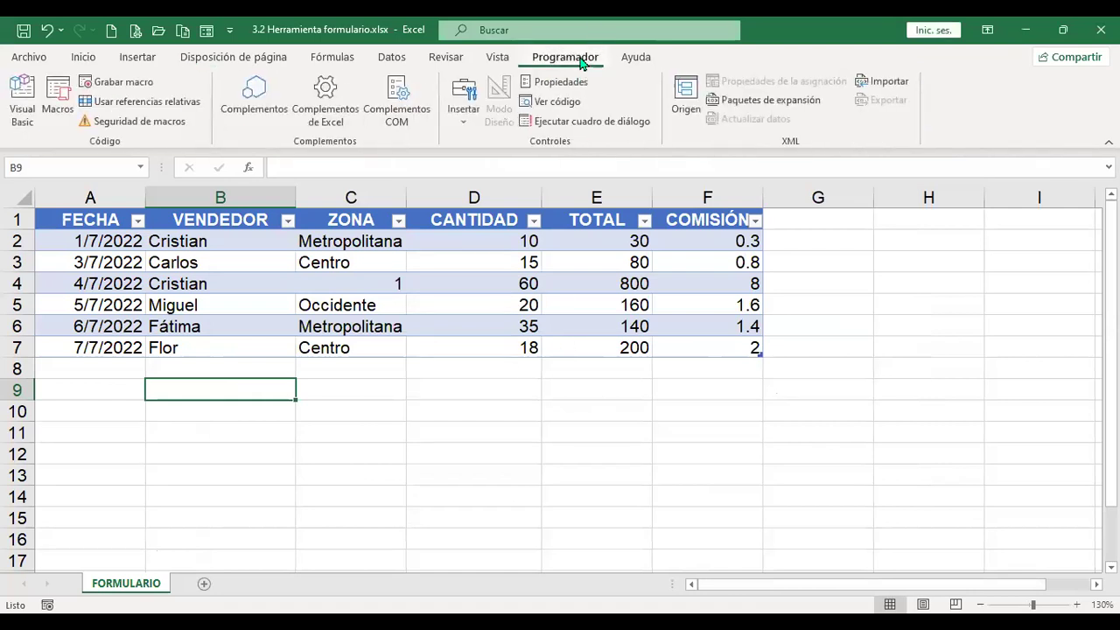
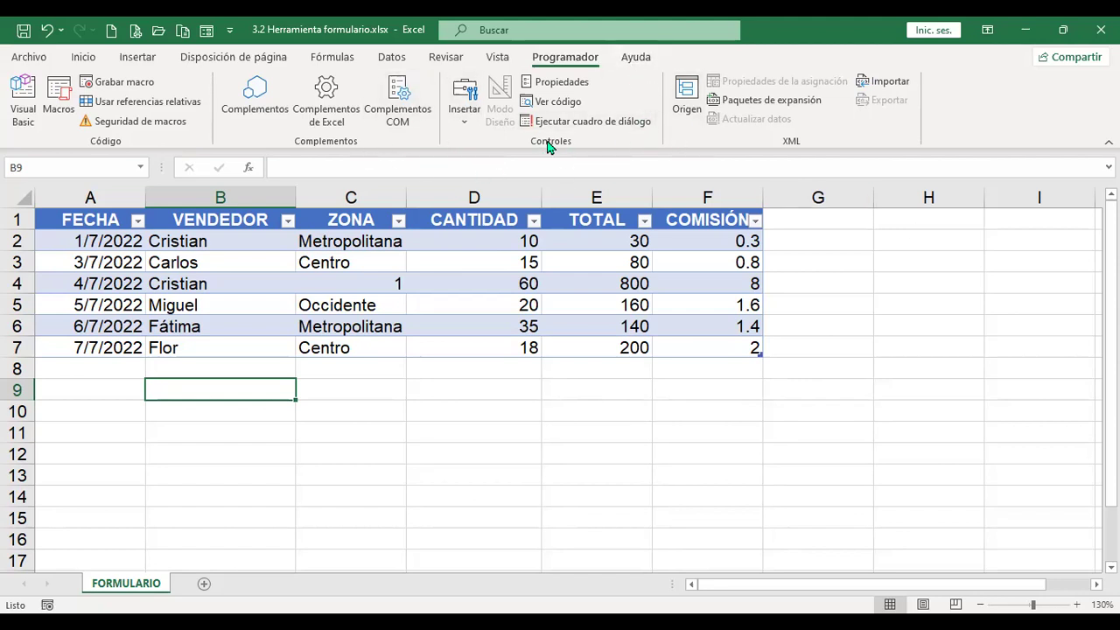
{"action": "left_click", "coordinate": [465, 122]}
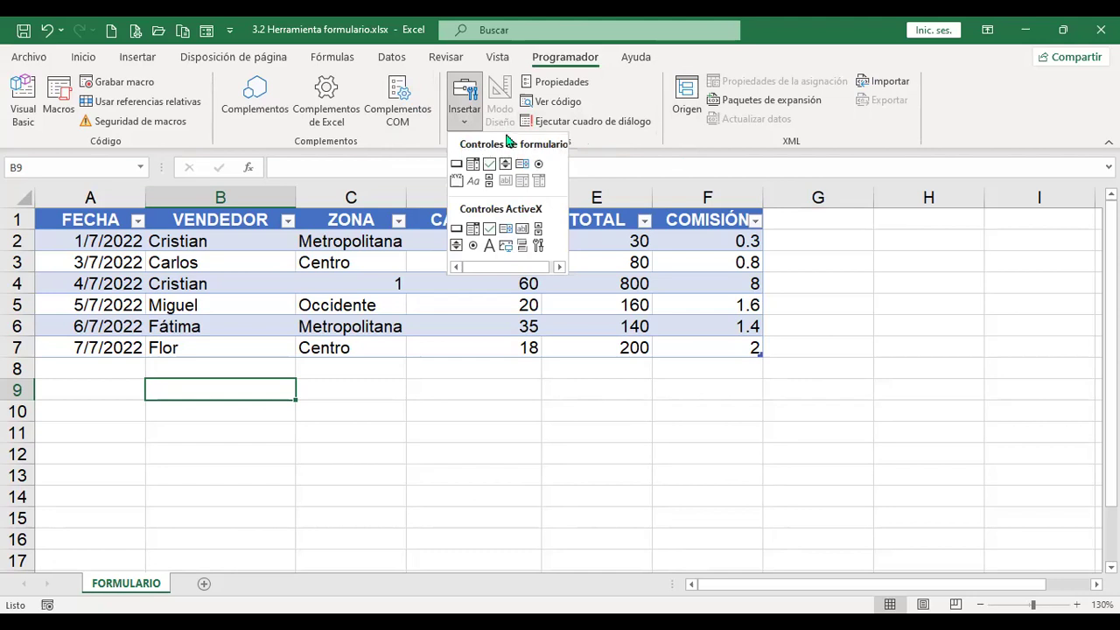
{"action": "left_click", "coordinate": [458, 166]}
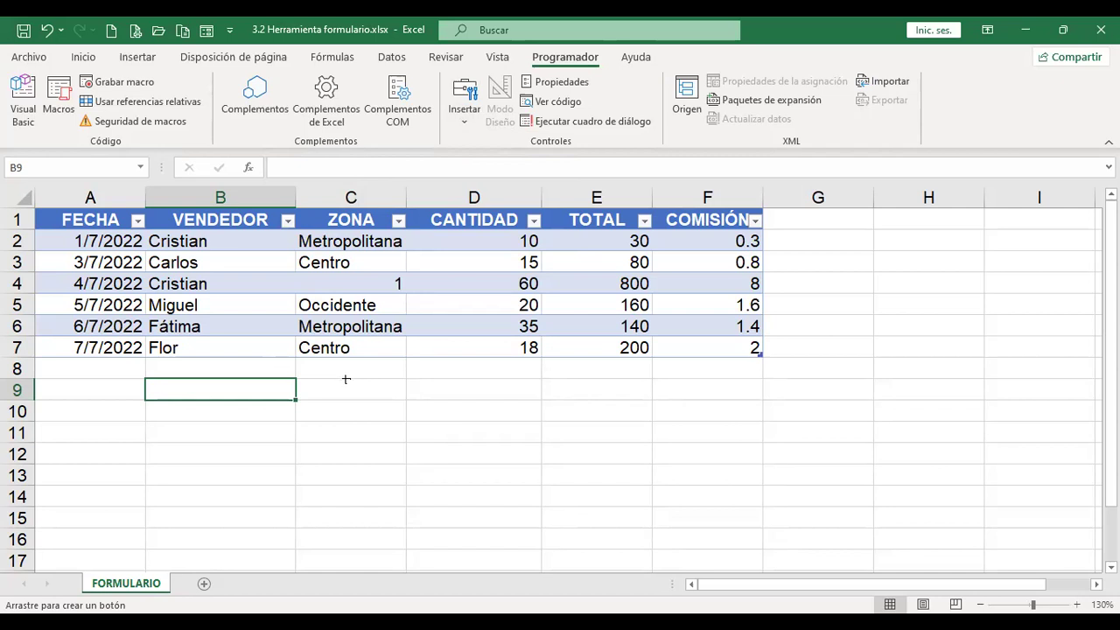
{"action": "left_click_drag", "start_coordinate": [345, 379], "coordinate": [434, 410]}
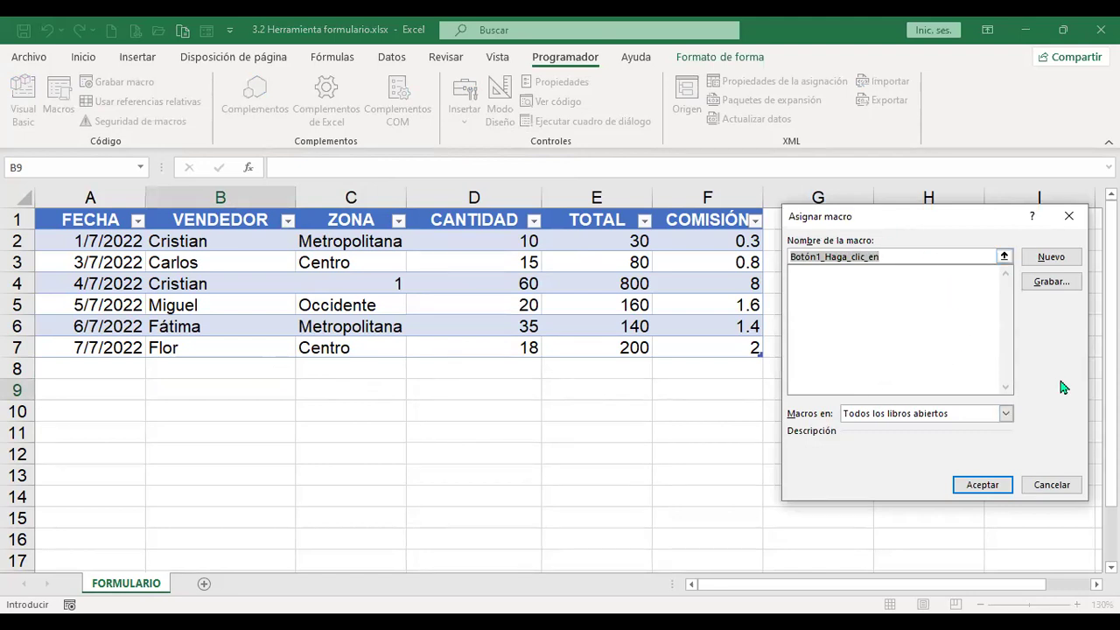
{"action": "left_click", "coordinate": [1053, 487]}
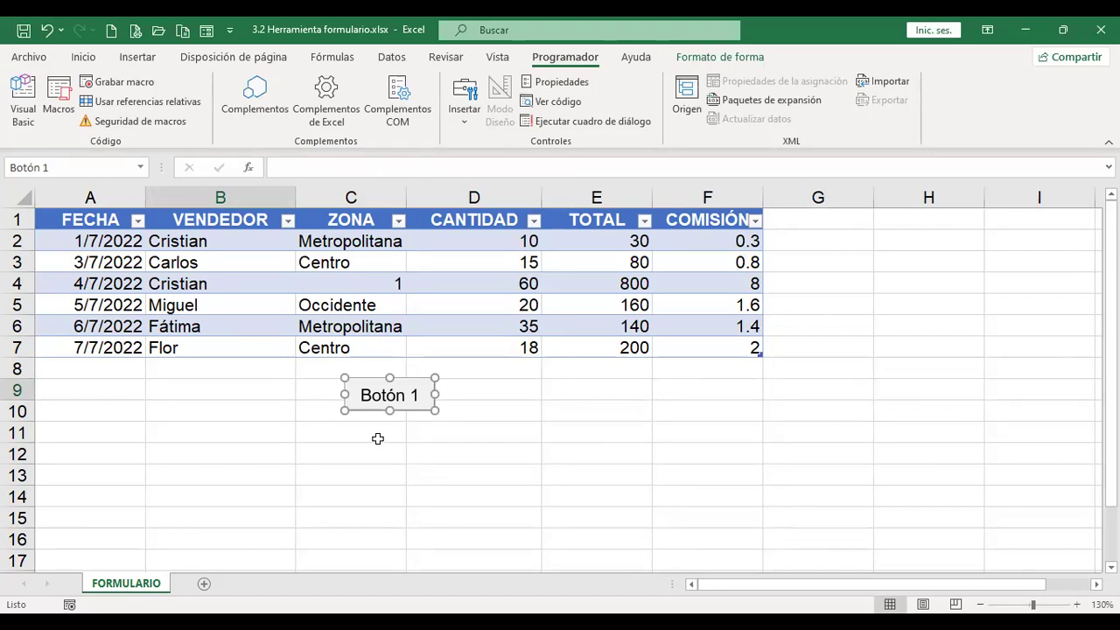
Review the new button's font settings in its control format, accept them and open the control properties list
{"action": "right_click", "coordinate": [413, 387]}
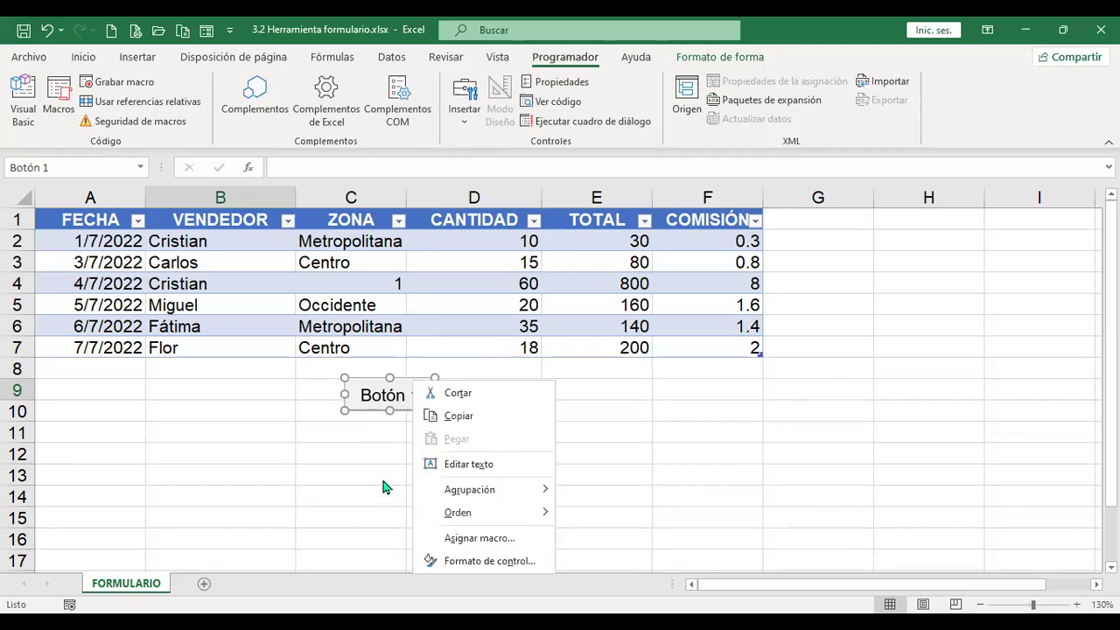
{"action": "left_click", "coordinate": [525, 568]}
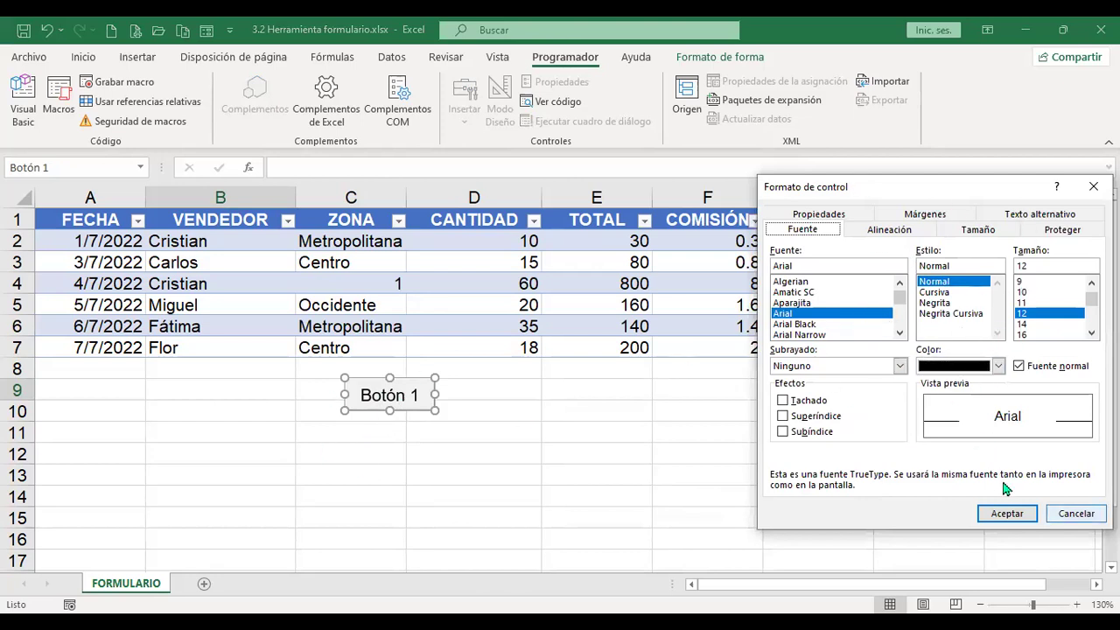
{"action": "left_click", "coordinate": [1007, 514]}
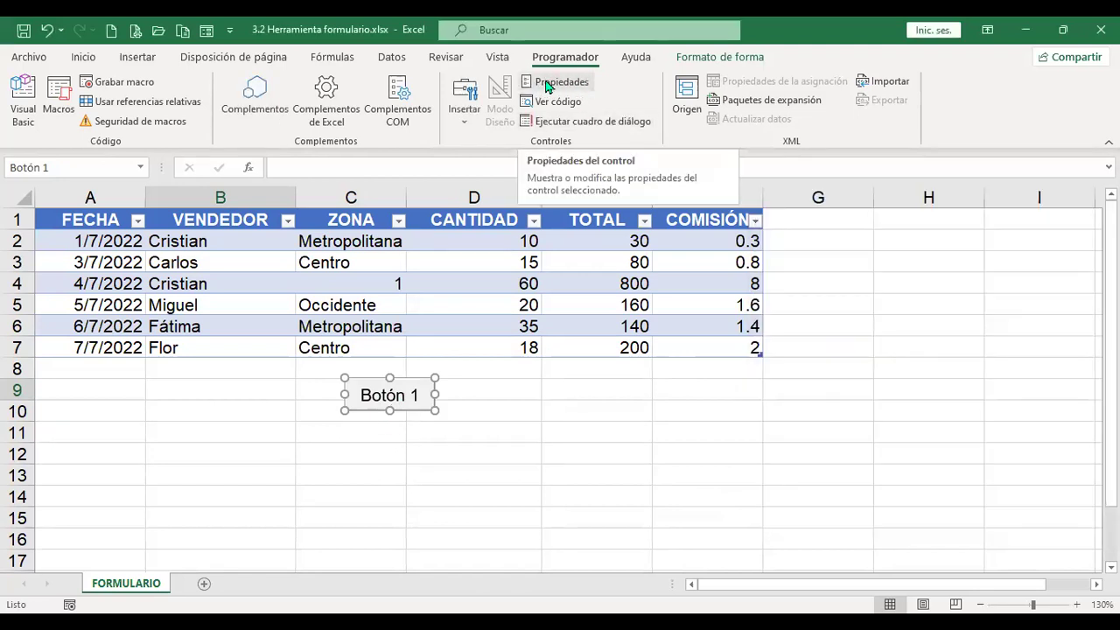
{"action": "left_click", "coordinate": [575, 83]}
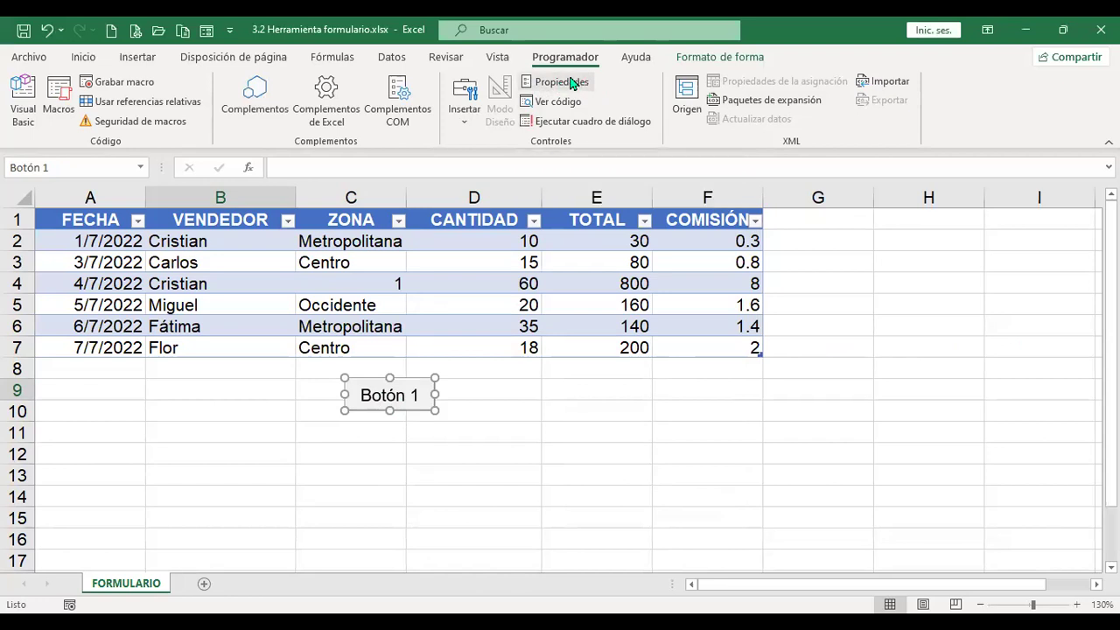
{"action": "left_click", "coordinate": [574, 83]}
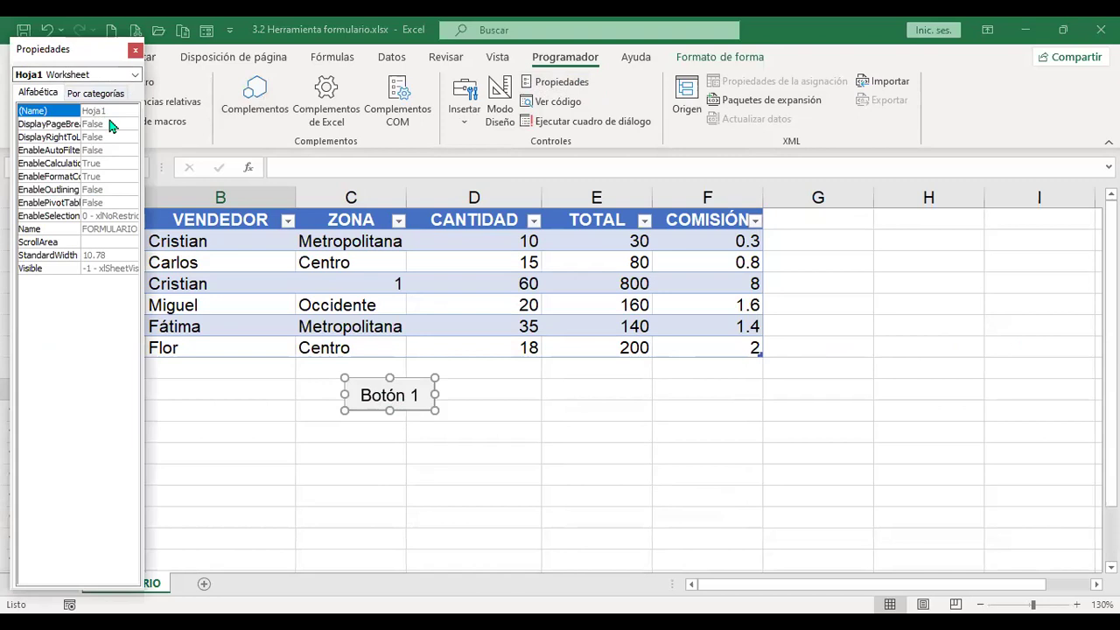
Close the properties list and delete the button below the table
{"action": "left_click", "coordinate": [135, 53]}
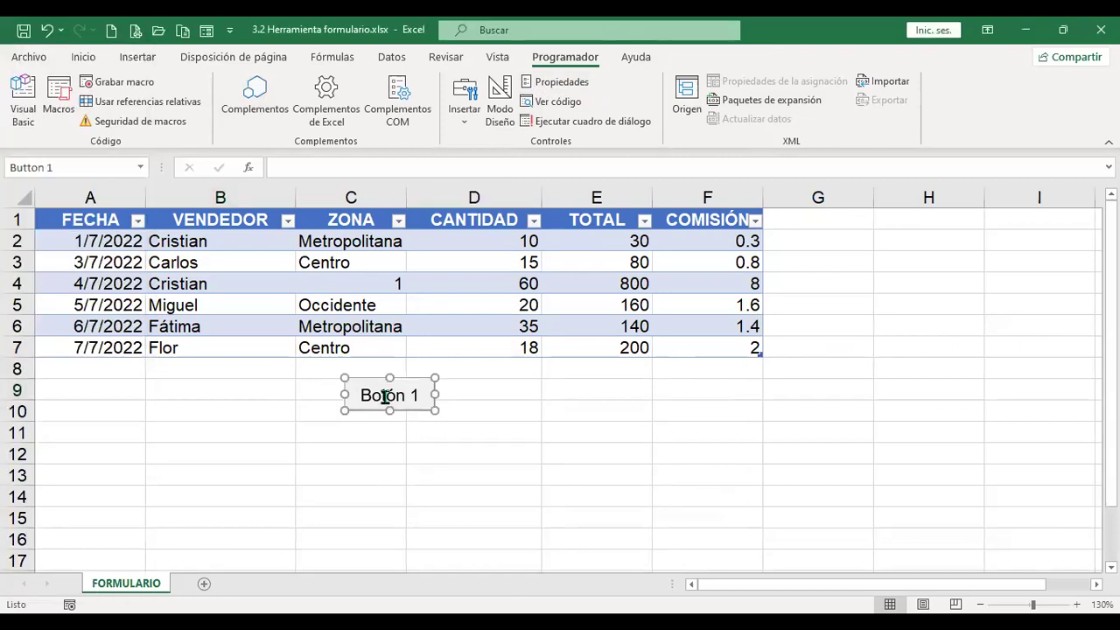
{"action": "key", "text": "Delete"}
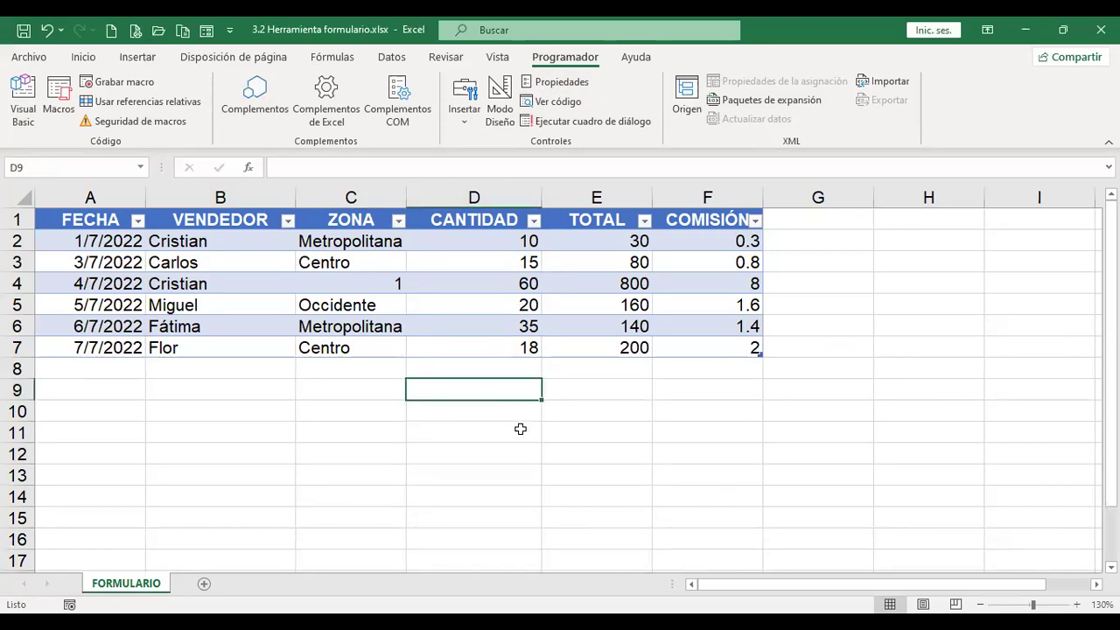
Insert a combo box form control over cell C9 and test opening its drop-down list
{"action": "left_click", "coordinate": [464, 122]}
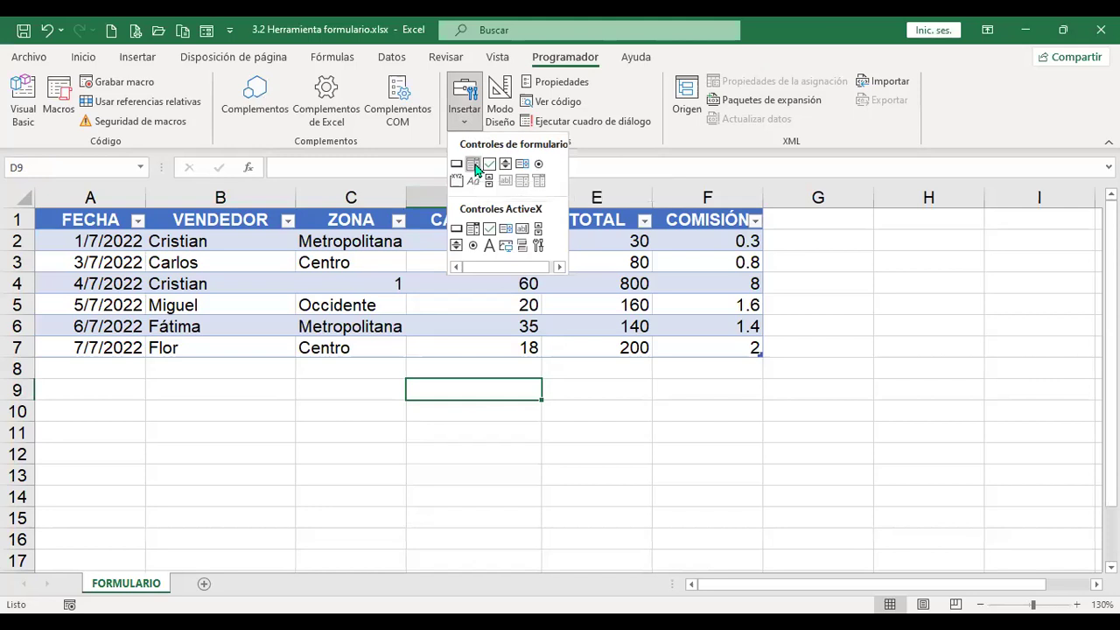
{"action": "left_click", "coordinate": [473, 165]}
{"action": "left_click_drag", "start_coordinate": [295, 380], "coordinate": [405, 383]}
{"action": "left_click", "coordinate": [449, 394]}
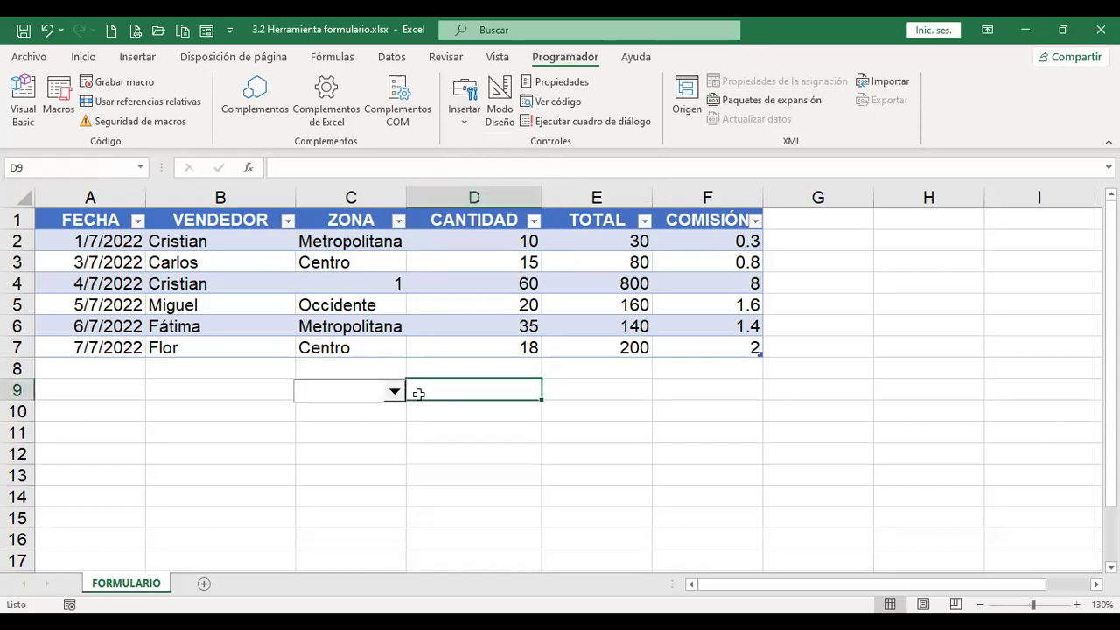
{"action": "left_click", "coordinate": [392, 396]}
{"action": "left_click", "coordinate": [463, 408]}
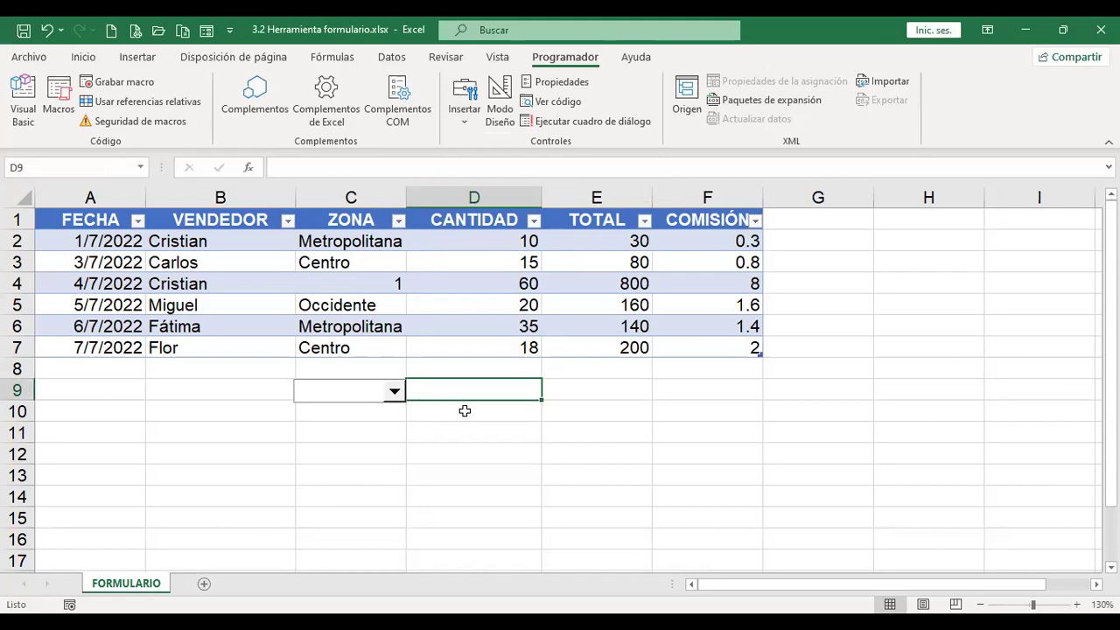
{"action": "left_click", "coordinate": [393, 394]}
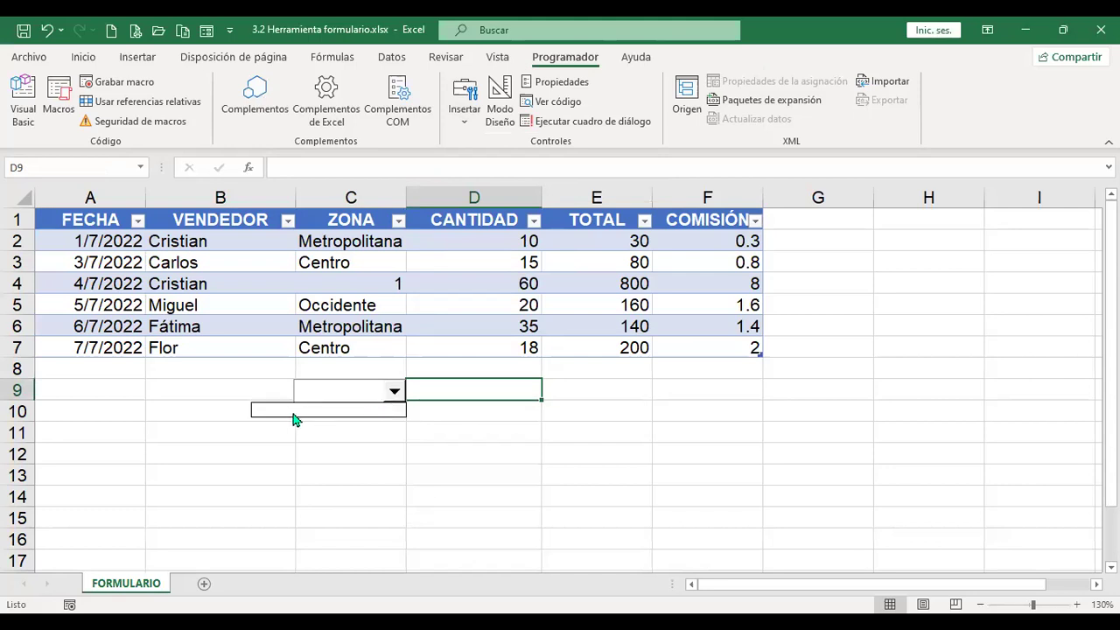
{"action": "left_click", "coordinate": [460, 420]}
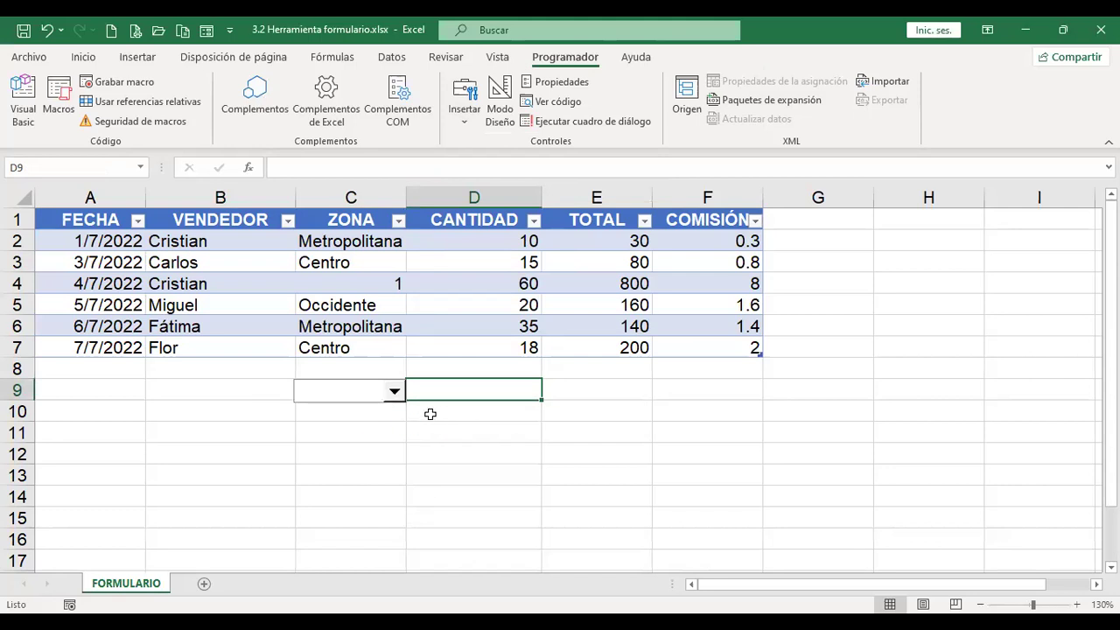
View the combo box's control format settings, cancel the dialog and delete the combo box
{"action": "right_click", "coordinate": [374, 397]}
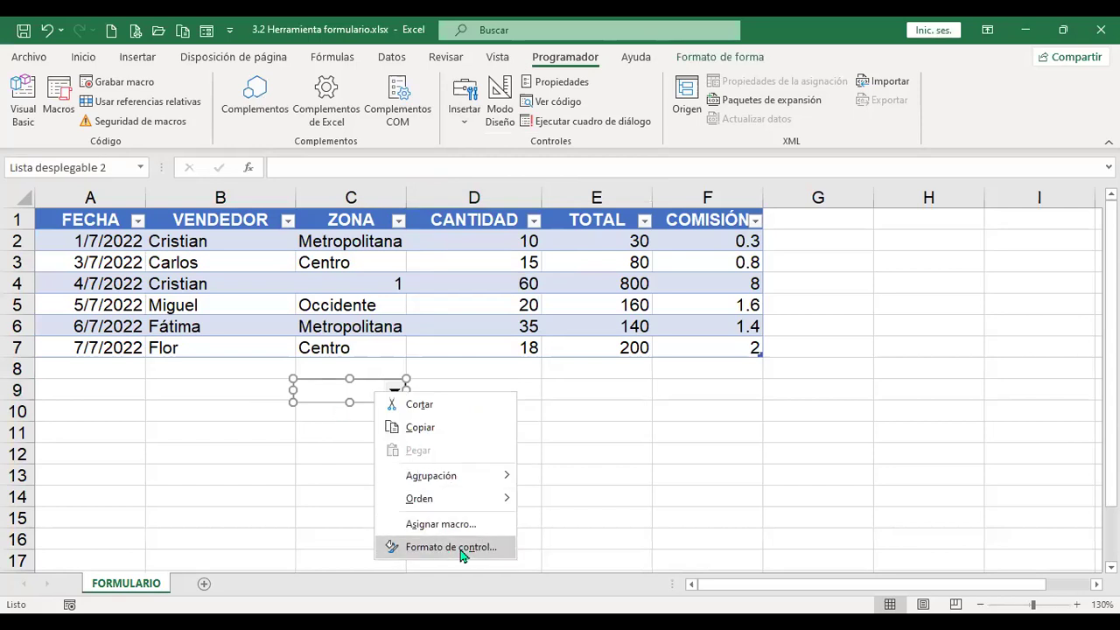
{"action": "left_click", "coordinate": [450, 547]}
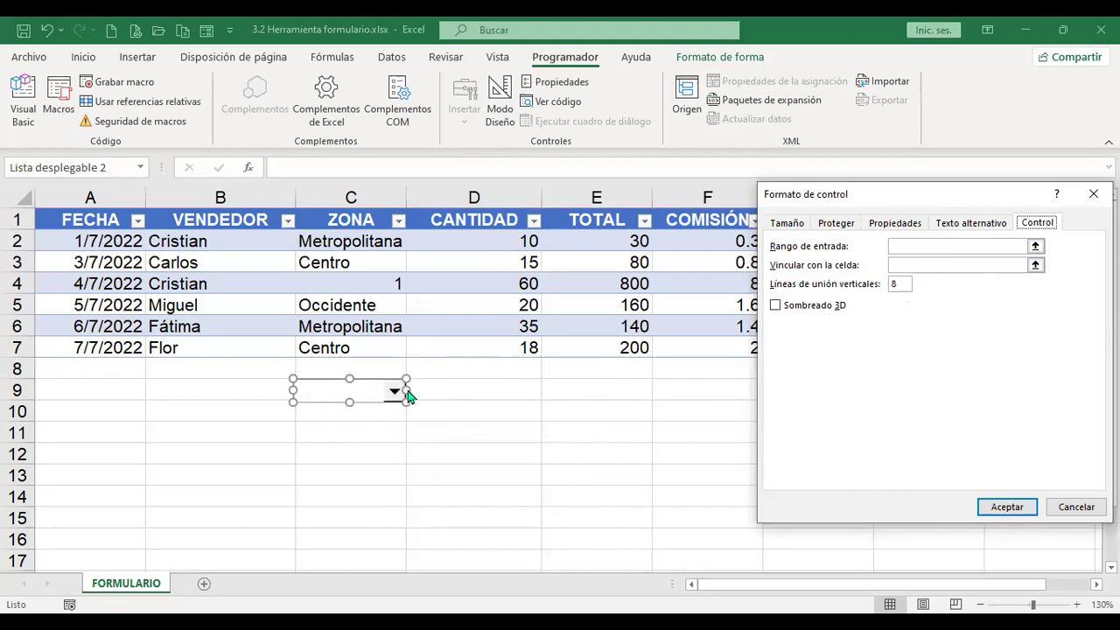
{"action": "key", "text": "shift+Tab"}
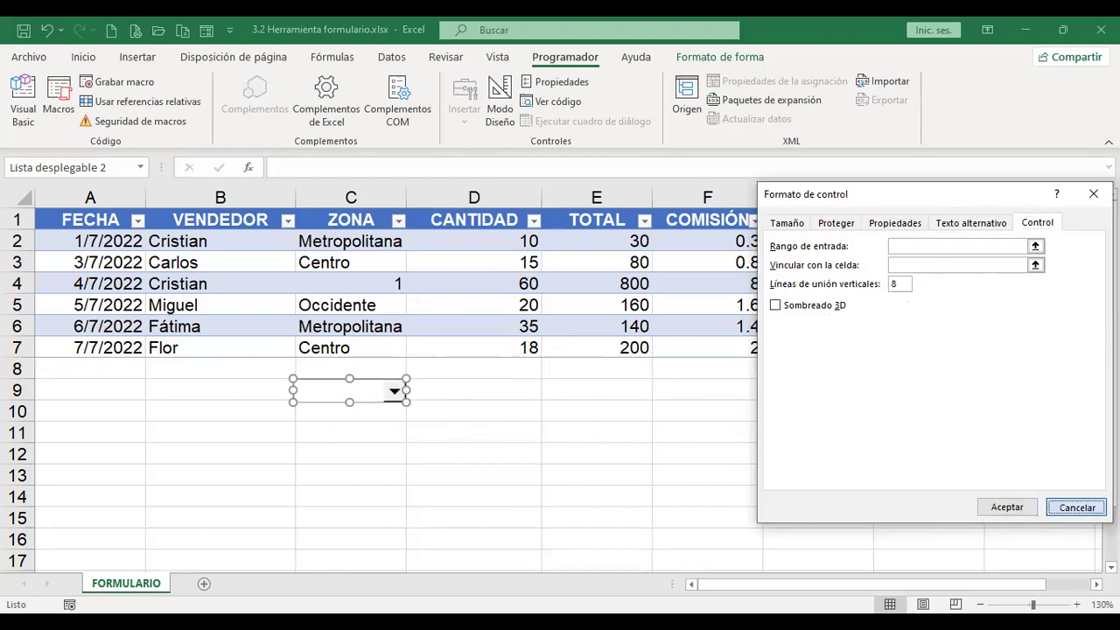
{"action": "key", "text": "Return"}
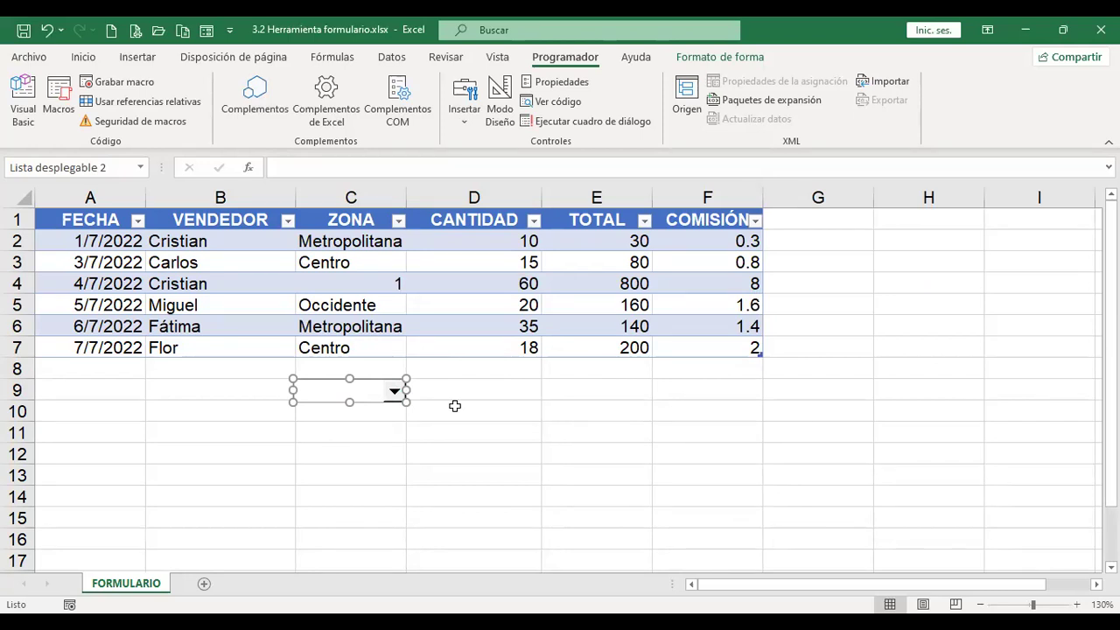
{"action": "key", "text": "Delete"}
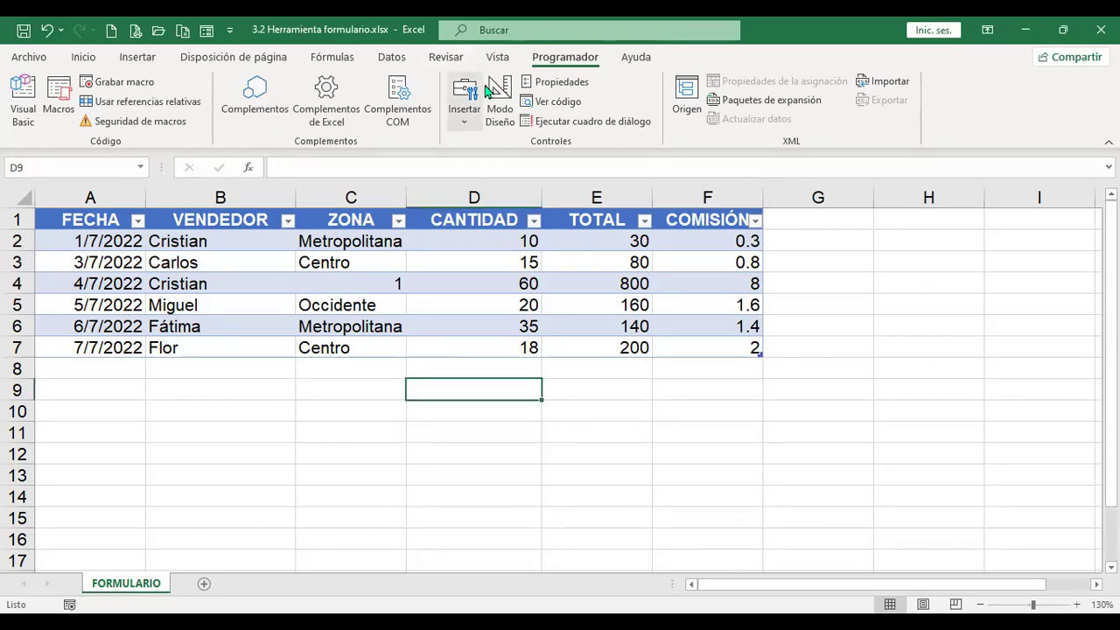
Add a HORAS EXTRAS column header in cell G1 and autofit the width of column G
{"action": "left_click", "coordinate": [465, 123]}
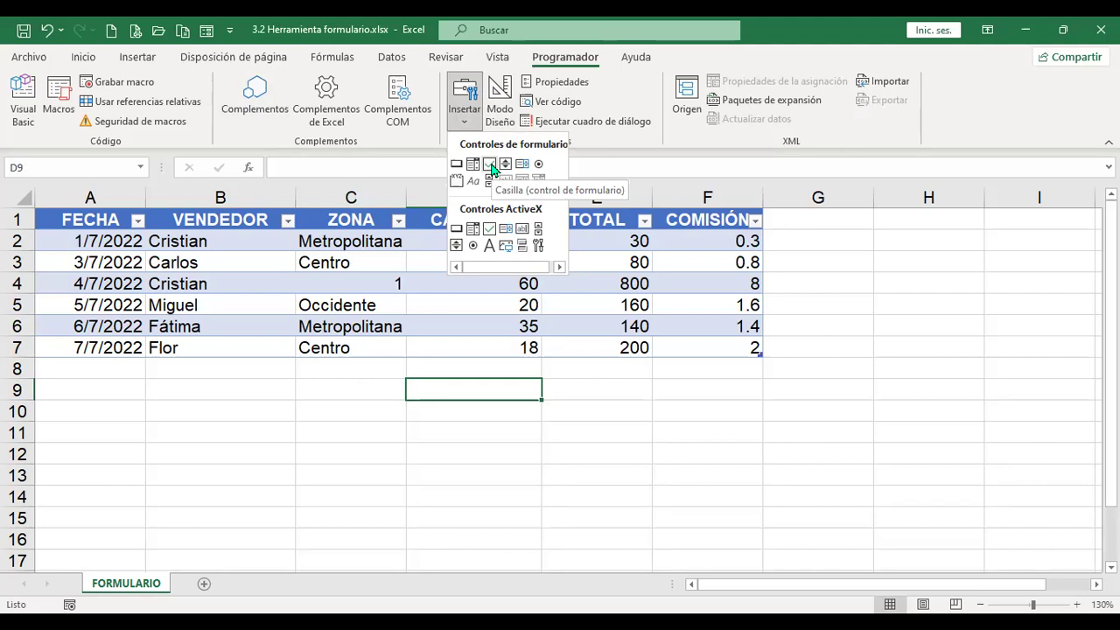
{"action": "left_click", "coordinate": [491, 169]}
{"action": "left_click", "coordinate": [822, 215]}
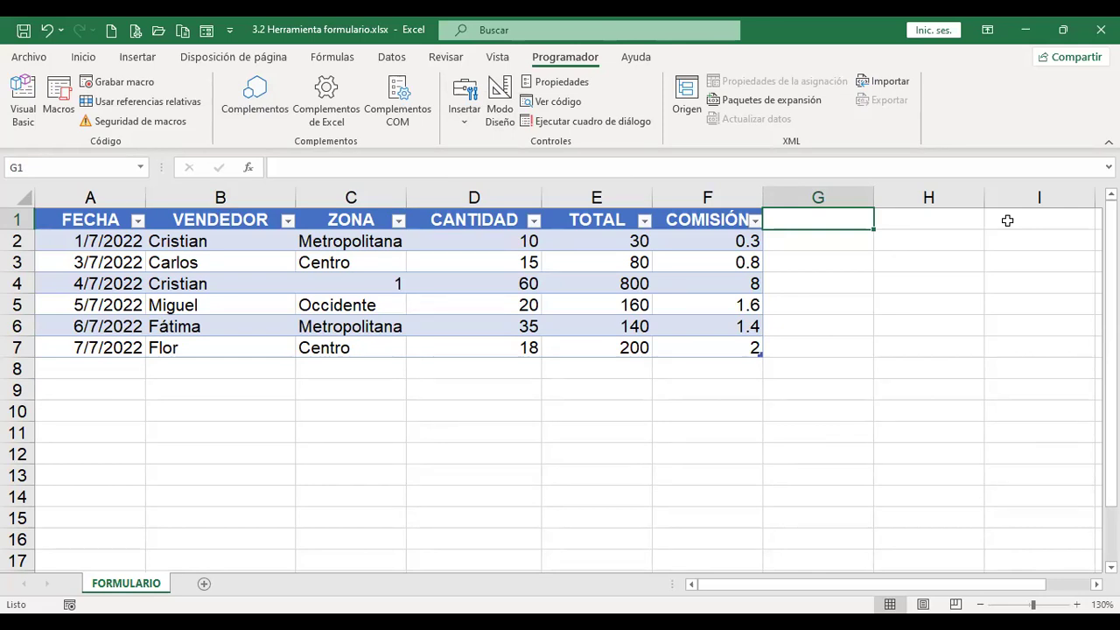
{"action": "type", "text": "HORAS"}
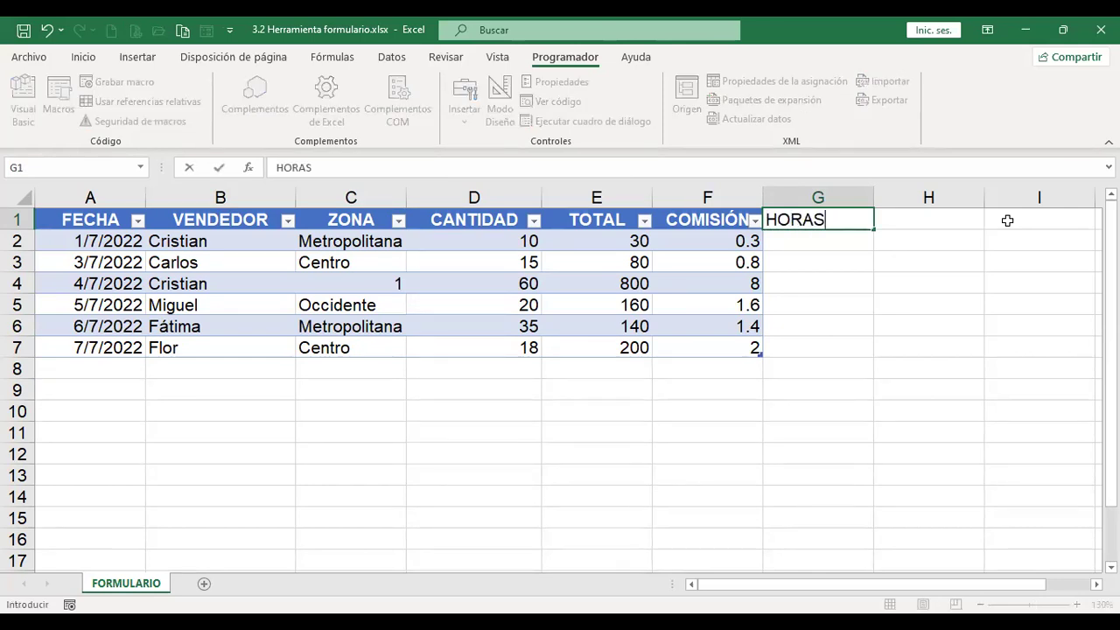
{"action": "type", "text": " EXTRAS"}
{"action": "key", "text": "Return"}
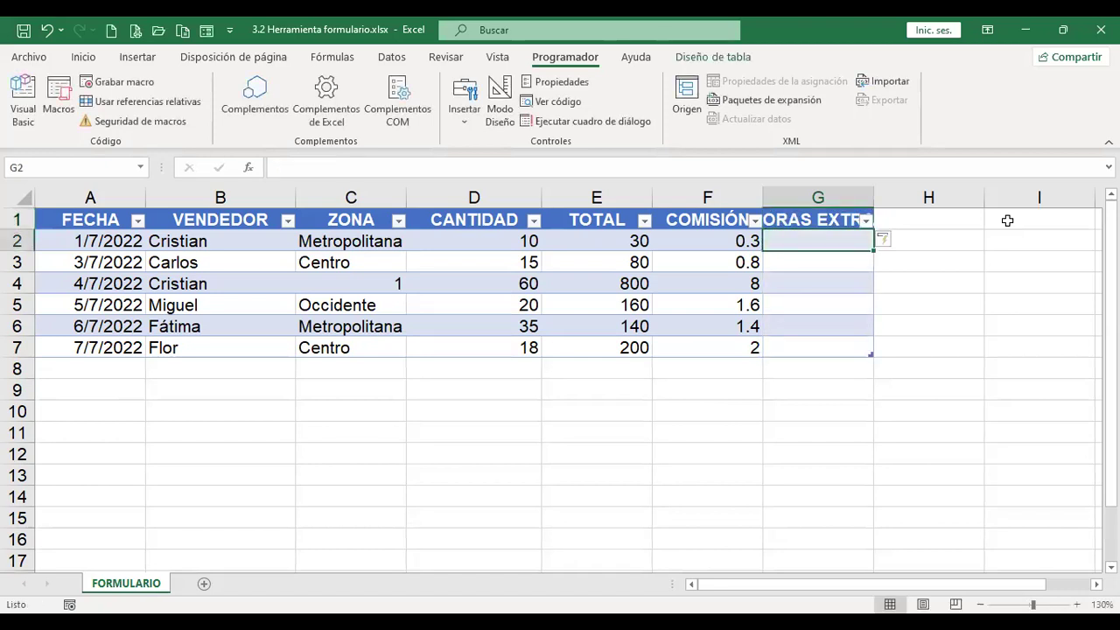
{"action": "double_click", "coordinate": [874, 199]}
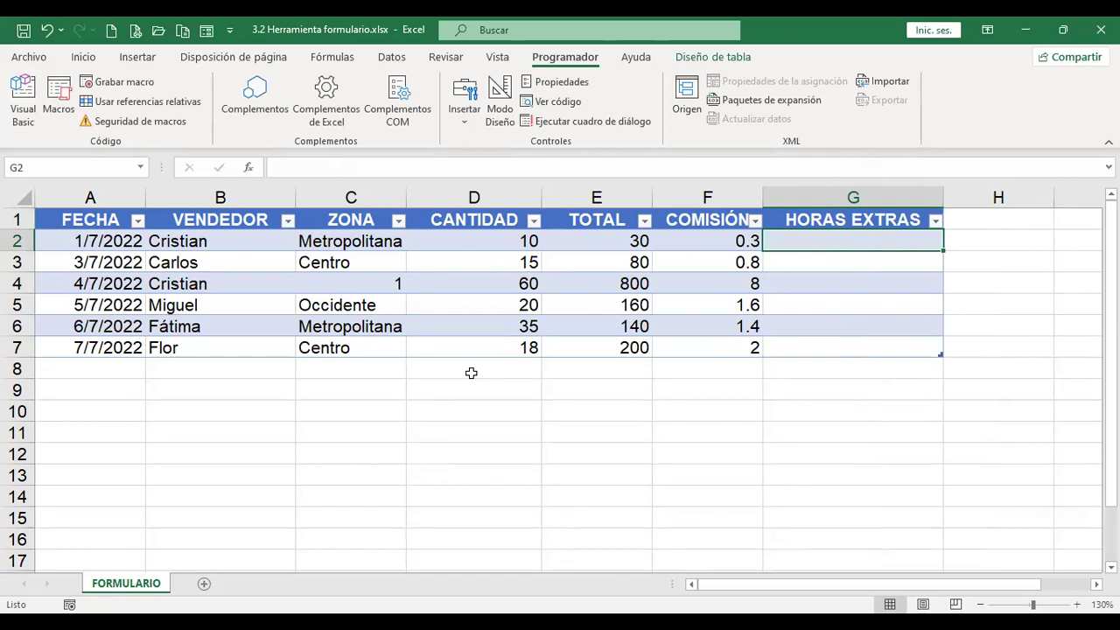
Insert a check box form control in the middle of cell G2, under HORAS EXTRAS
{"action": "left_click", "coordinate": [470, 121]}
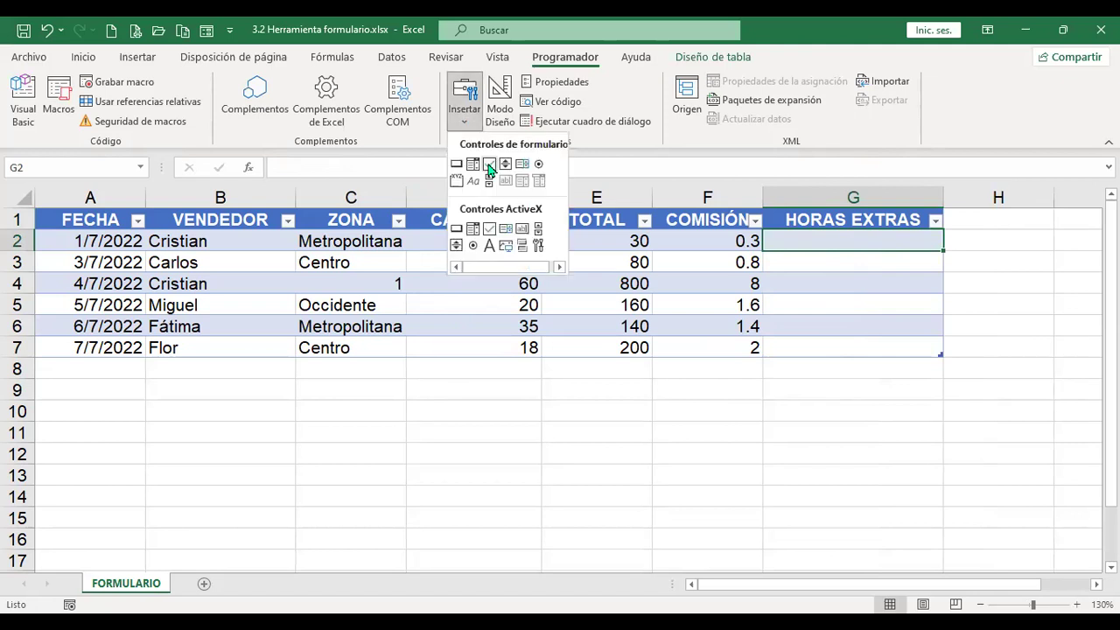
{"action": "left_click", "coordinate": [489, 168]}
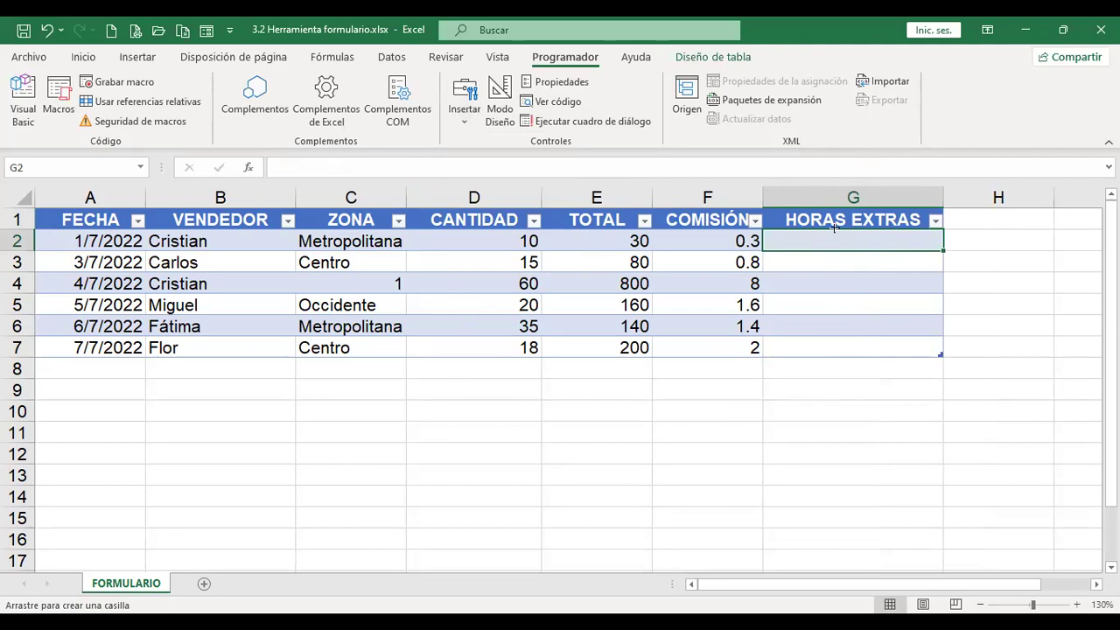
{"action": "left_click_drag", "start_coordinate": [834, 229], "coordinate": [899, 253]}
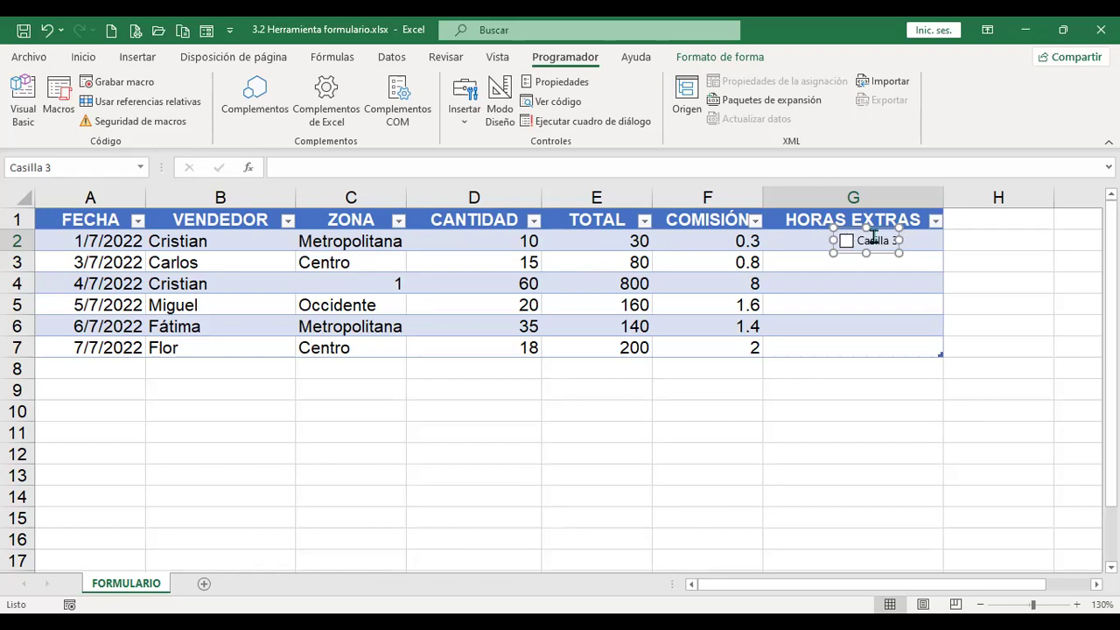
Replace the label of the check box in G2 with Confía
{"action": "left_click", "coordinate": [866, 241]}
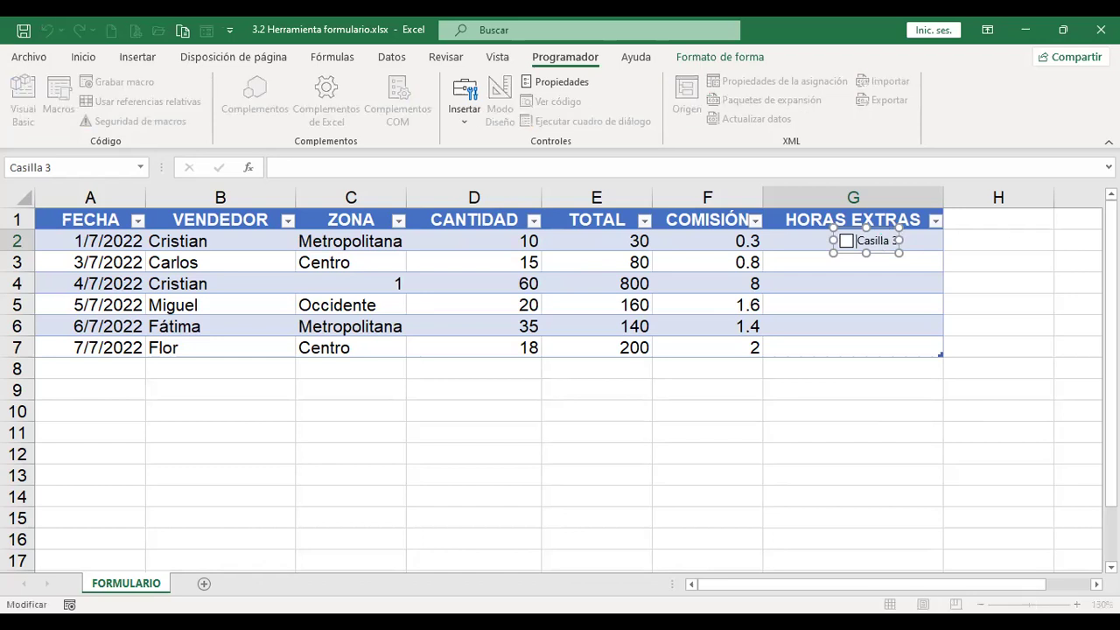
{"action": "key", "text": "shift+End"}
{"action": "type", "text": "NFÍUA"}
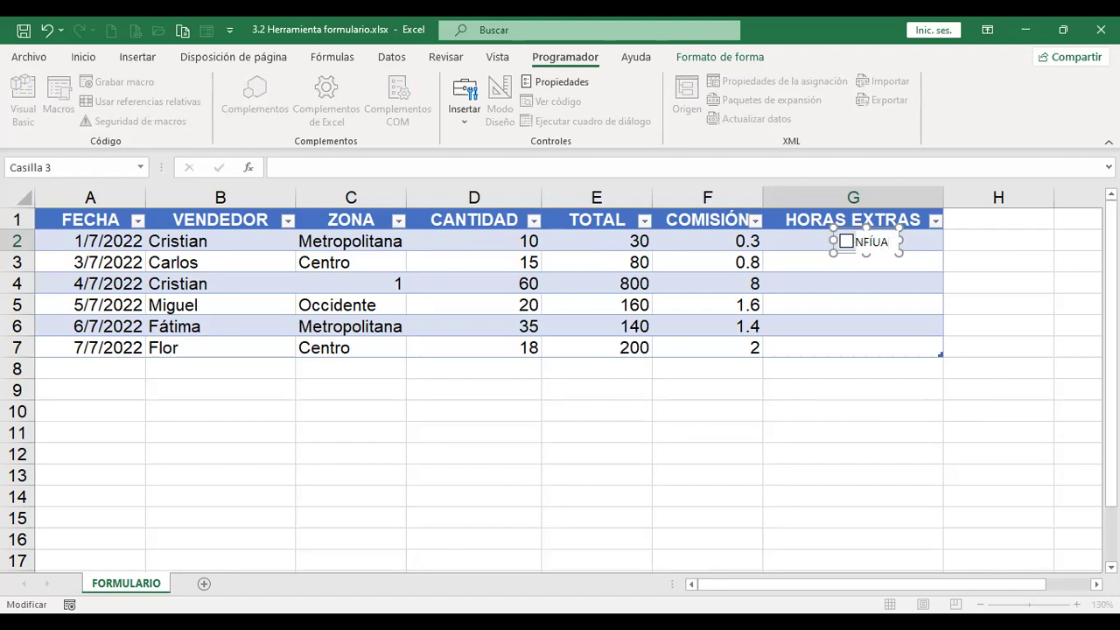
{"action": "key", "text": "BackSpace"}
{"action": "key", "text": "BackSpace"}
{"action": "key", "text": "BackSpace"}
{"action": "key", "text": "BackSpace"}
{"action": "key", "text": "BackSpace"}
{"action": "type", "text": "c"}
{"action": "type", "text": "onfia"}
{"action": "left_click", "coordinate": [1030, 342]}
Duplicate the Confía check box and place the copy to the right of the original in row 2
{"action": "left_click", "coordinate": [880, 252], "text": "ctrl"}
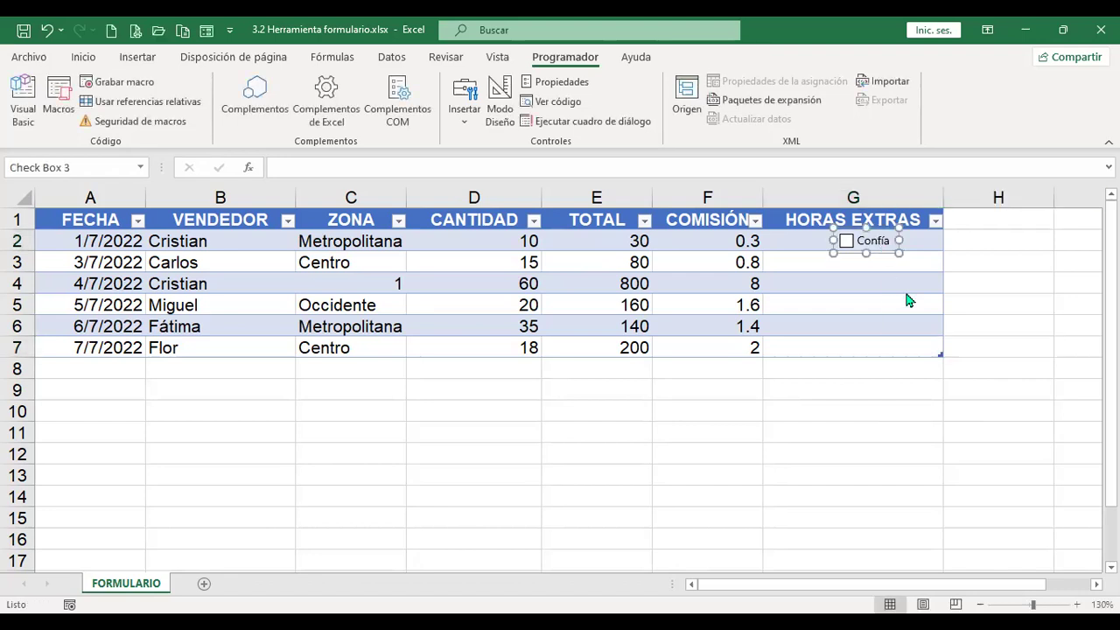
{"action": "right_click", "coordinate": [880, 247]}
{"action": "left_click", "coordinate": [923, 401]}
{"action": "key", "text": "ctrl+d"}
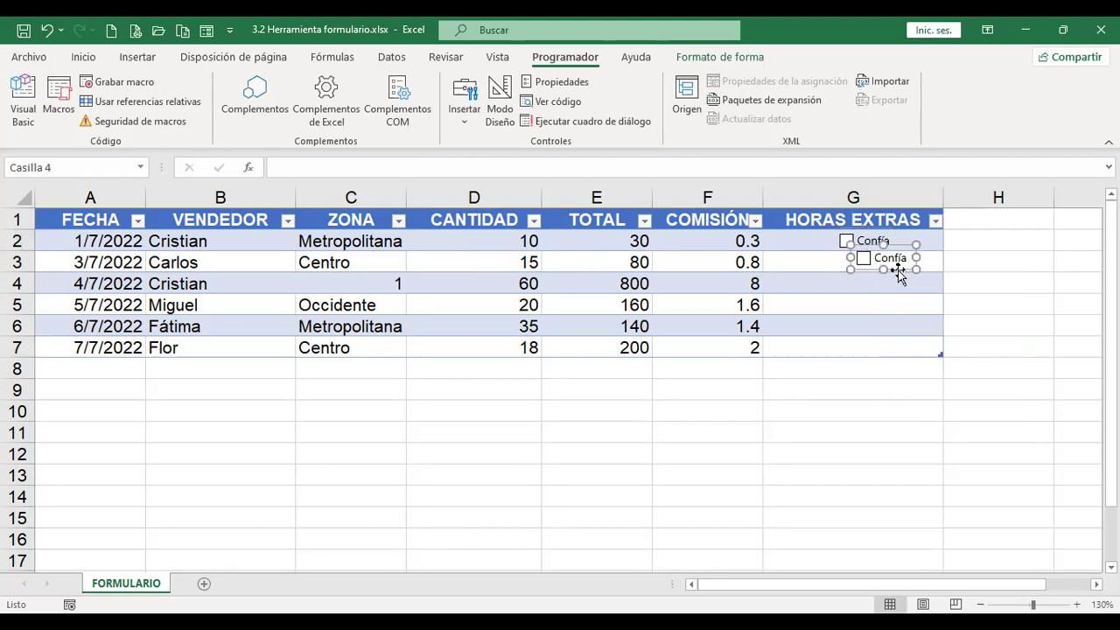
{"action": "left_click_drag", "start_coordinate": [892, 243], "coordinate": [932, 233]}
Tick and untick the original Confía check box, and move it to the left side of cell G2
{"action": "left_click", "coordinate": [849, 250]}
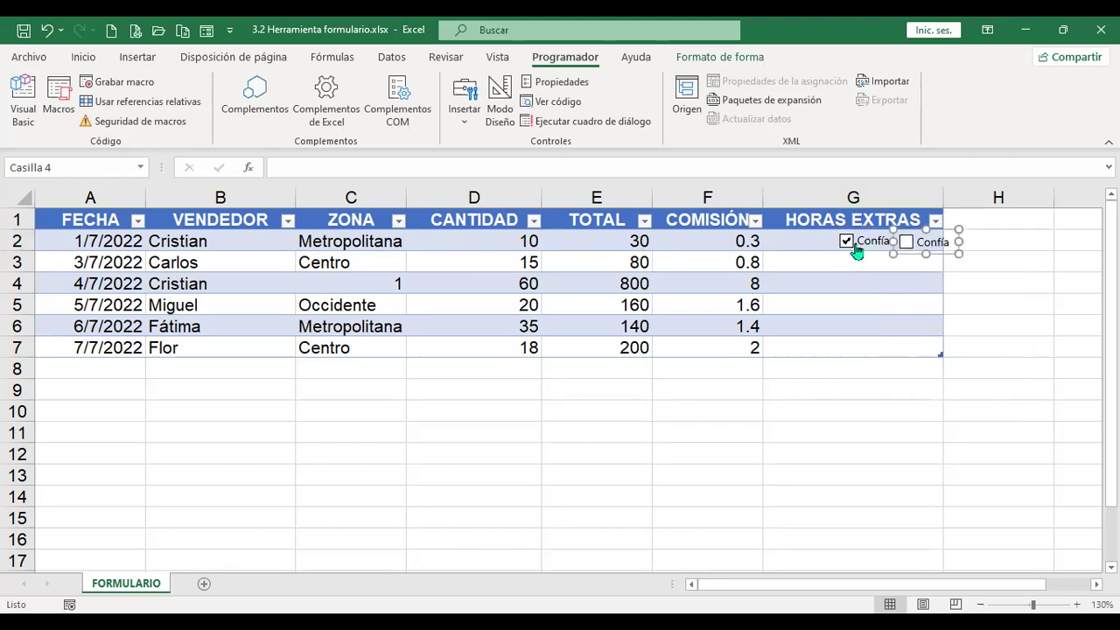
{"action": "left_click", "coordinate": [852, 252]}
{"action": "left_click", "coordinate": [856, 252], "text": "ctrl"}
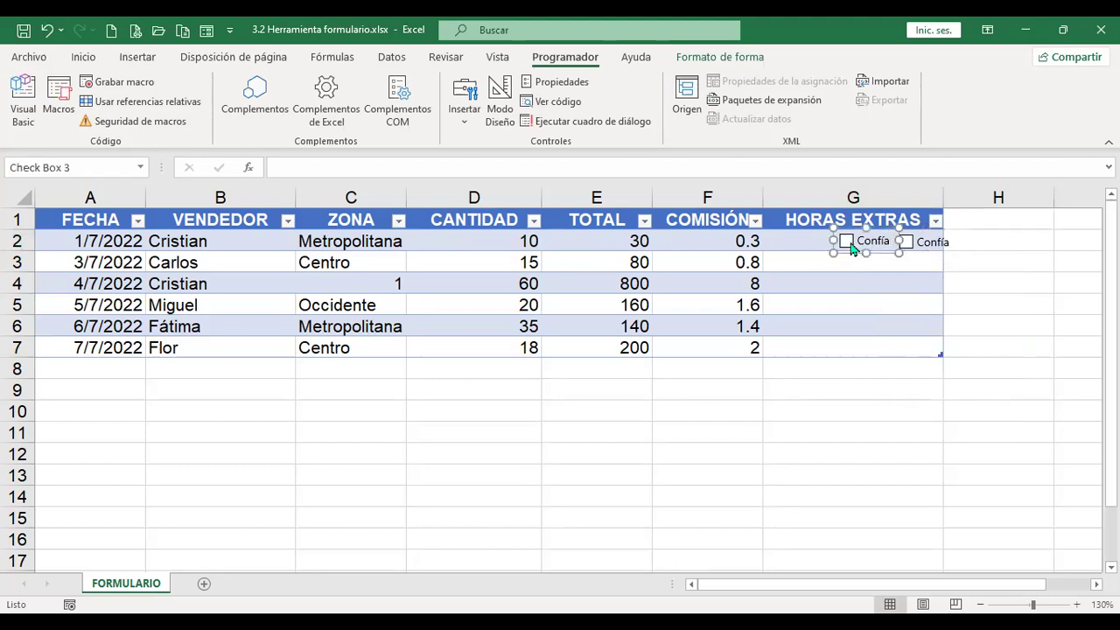
{"action": "right_click", "coordinate": [856, 245]}
{"action": "left_click", "coordinate": [867, 241]}
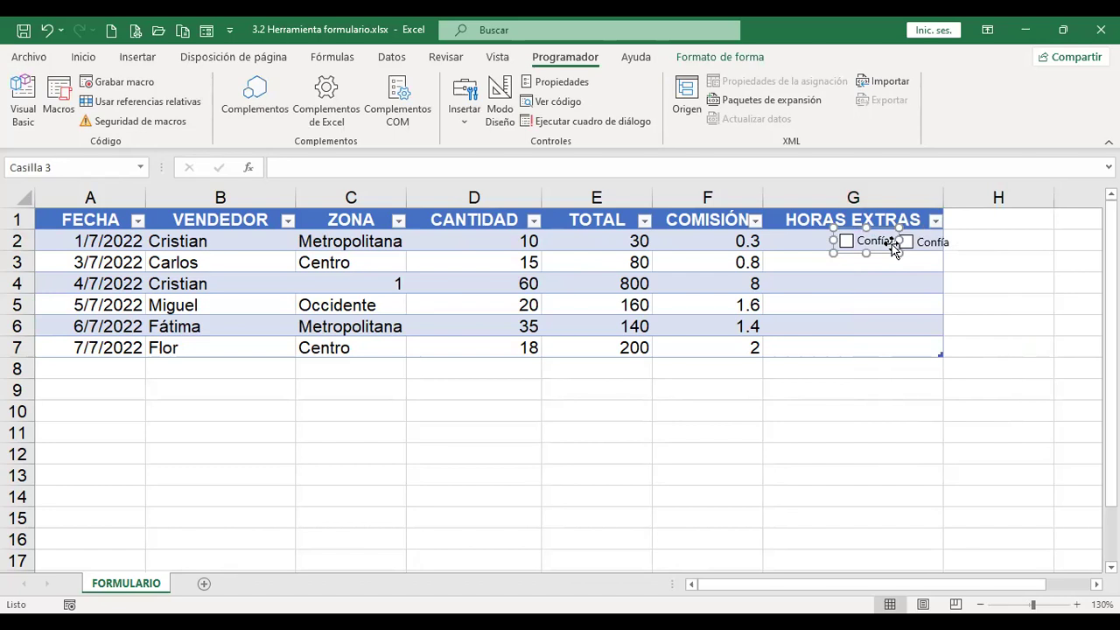
{"action": "left_click_drag", "start_coordinate": [894, 248], "coordinate": [842, 244]}
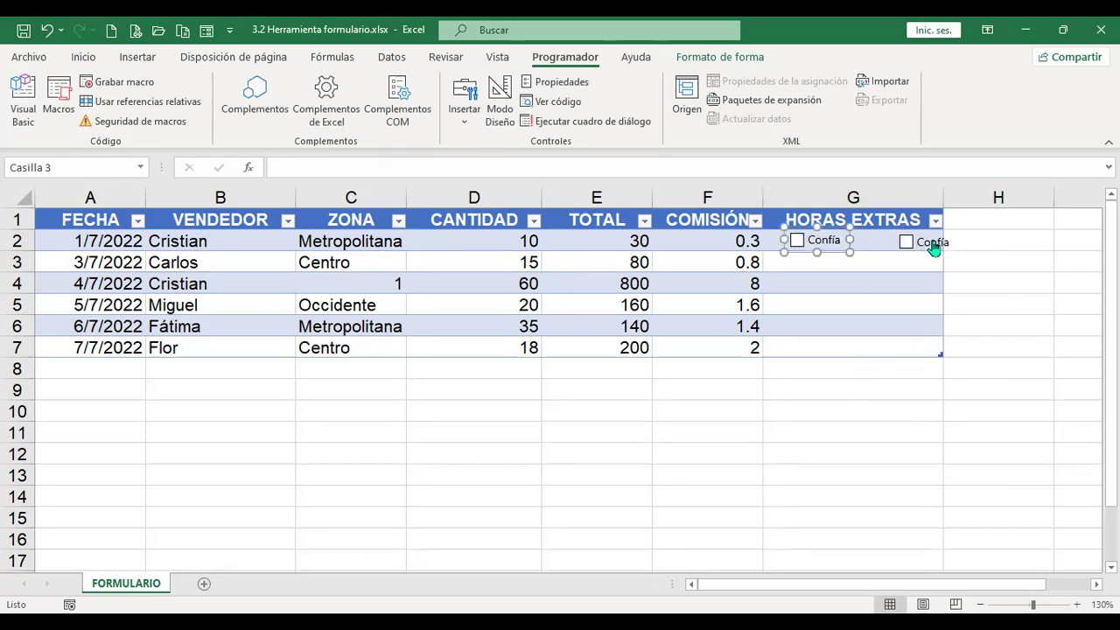
Tick the duplicated check box and change its label to Crecer
{"action": "left_click", "coordinate": [926, 250]}
{"action": "right_click", "coordinate": [920, 244]}
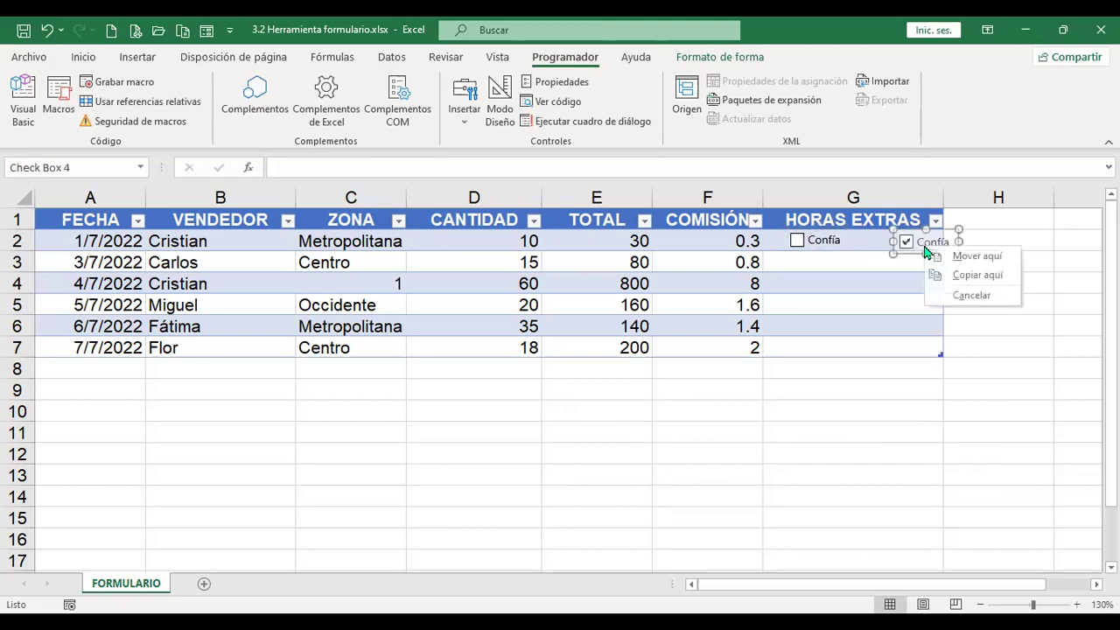
{"action": "left_click", "coordinate": [921, 243]}
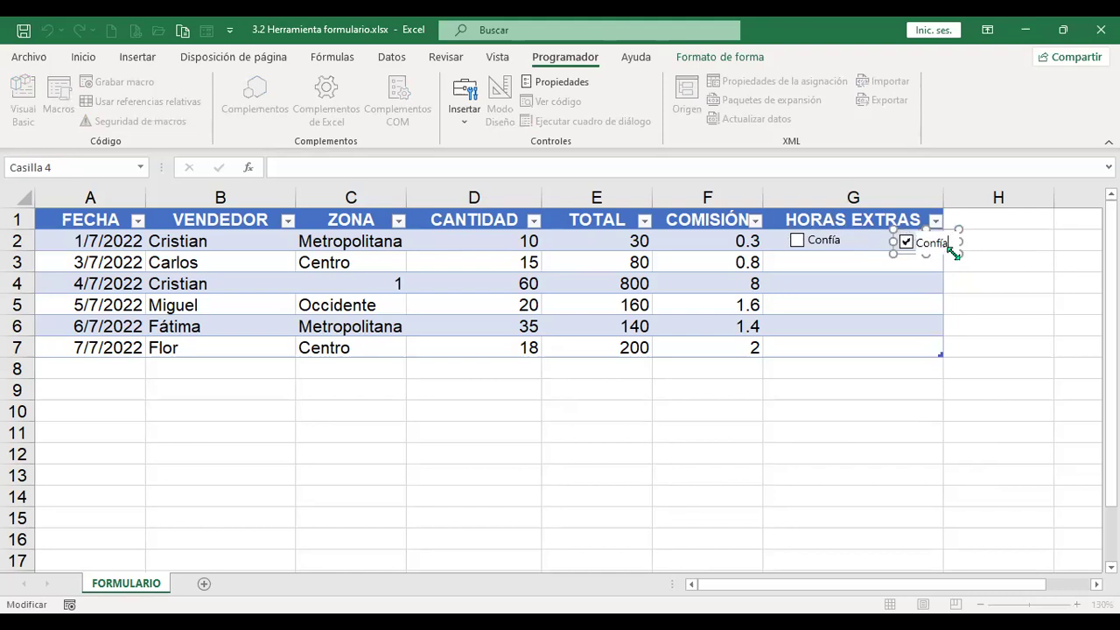
{"action": "left_click", "coordinate": [1017, 222]}
{"action": "left_click", "coordinate": [948, 250]}
{"action": "left_click", "coordinate": [944, 251]}
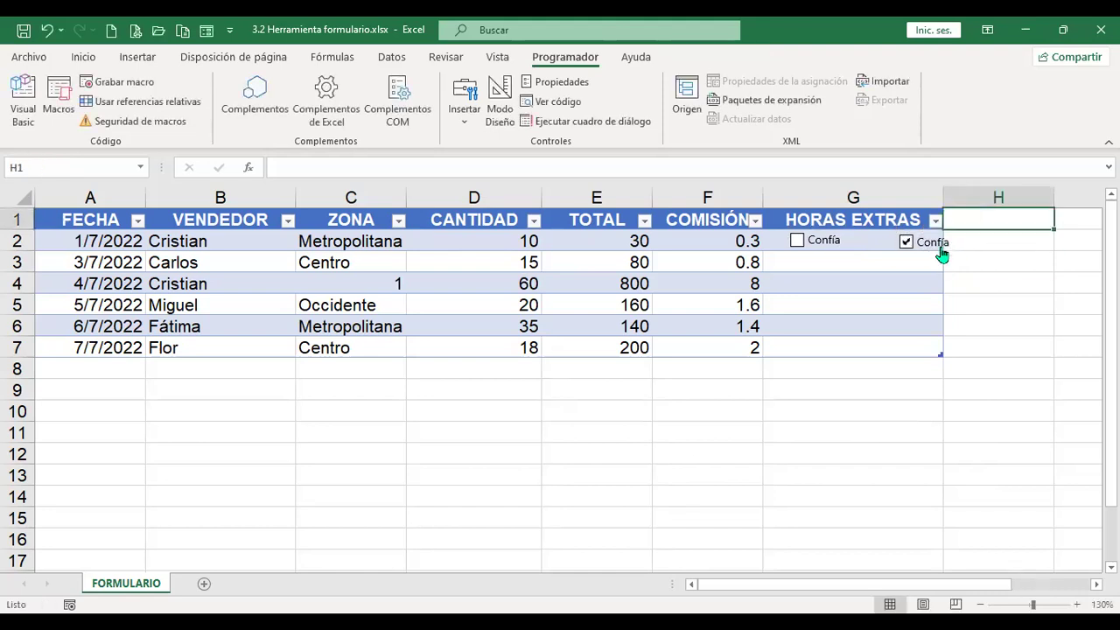
{"action": "left_click", "coordinate": [941, 247], "text": "ctrl"}
{"action": "right_click", "coordinate": [940, 247]}
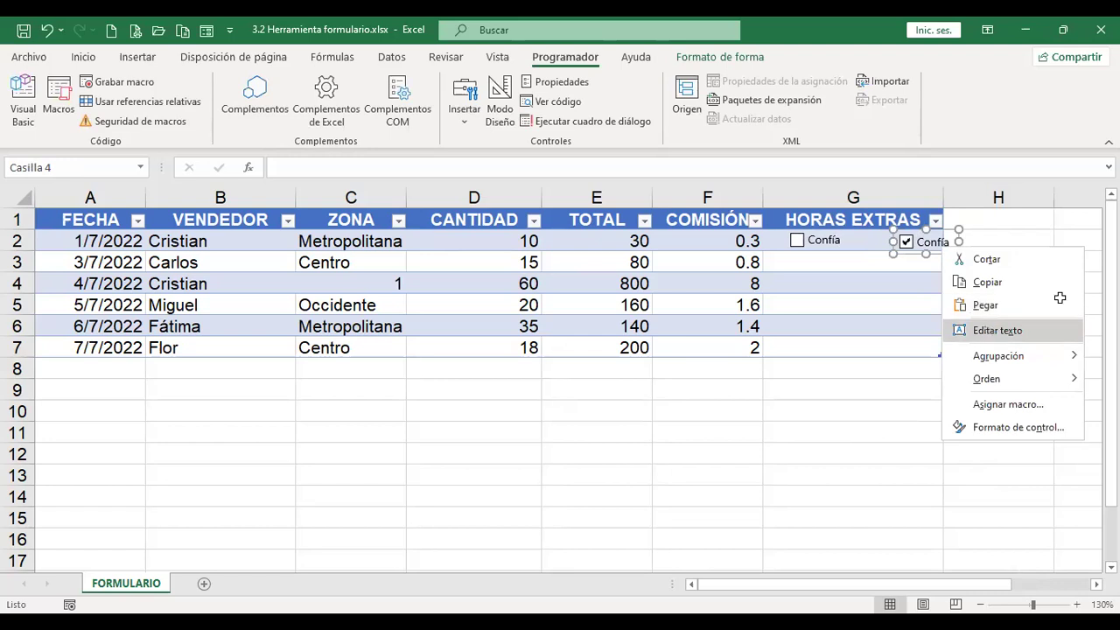
{"action": "left_click", "coordinate": [995, 328]}
{"action": "key", "text": "shift+End"}
{"action": "type", "text": "Crecer"}
{"action": "left_click", "coordinate": [973, 324]}
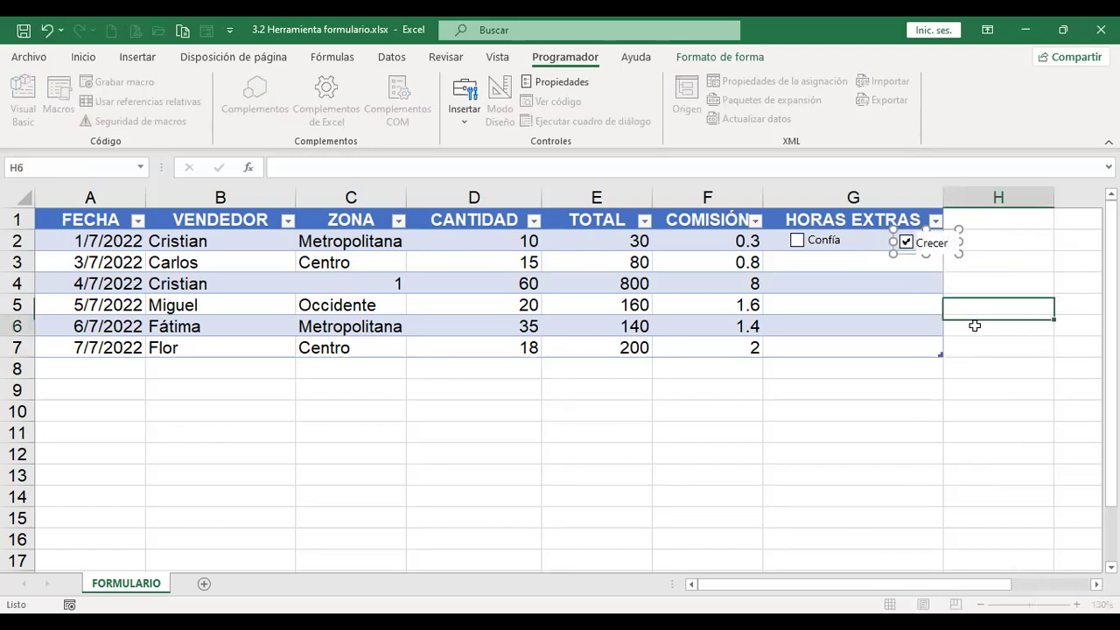
Move the Crecer check box left so it sits inside cell G2 beside Confía
{"action": "left_click", "coordinate": [939, 254], "text": "ctrl"}
{"action": "right_click", "coordinate": [942, 241]}
{"action": "key", "text": "Escape"}
{"action": "left_click_drag", "start_coordinate": [954, 236], "coordinate": [913, 235]}
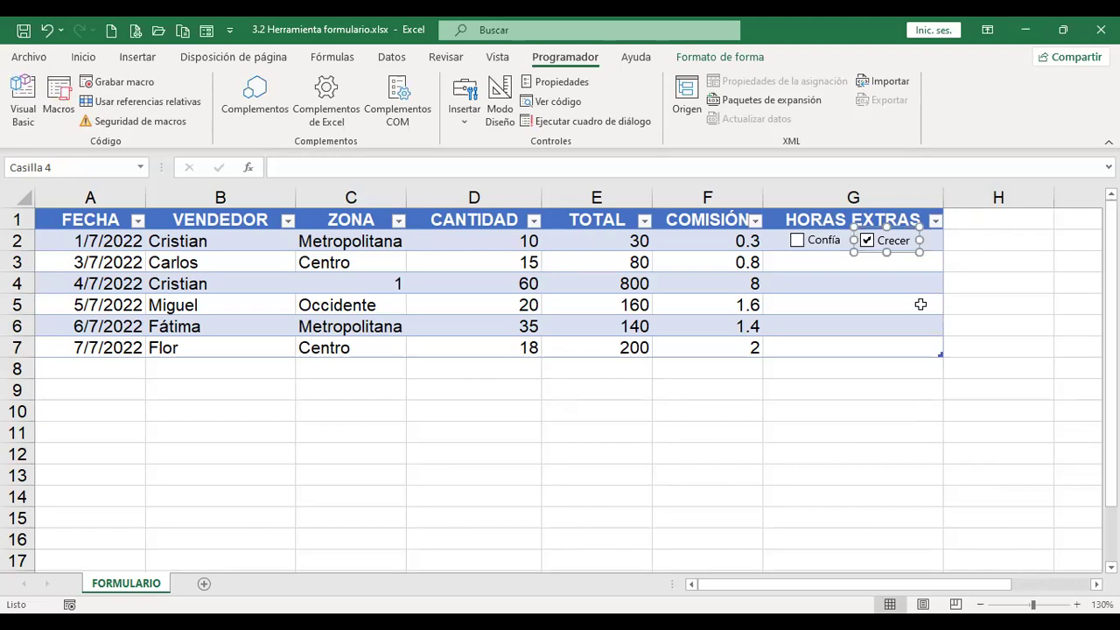
{"action": "left_click", "coordinate": [902, 241]}
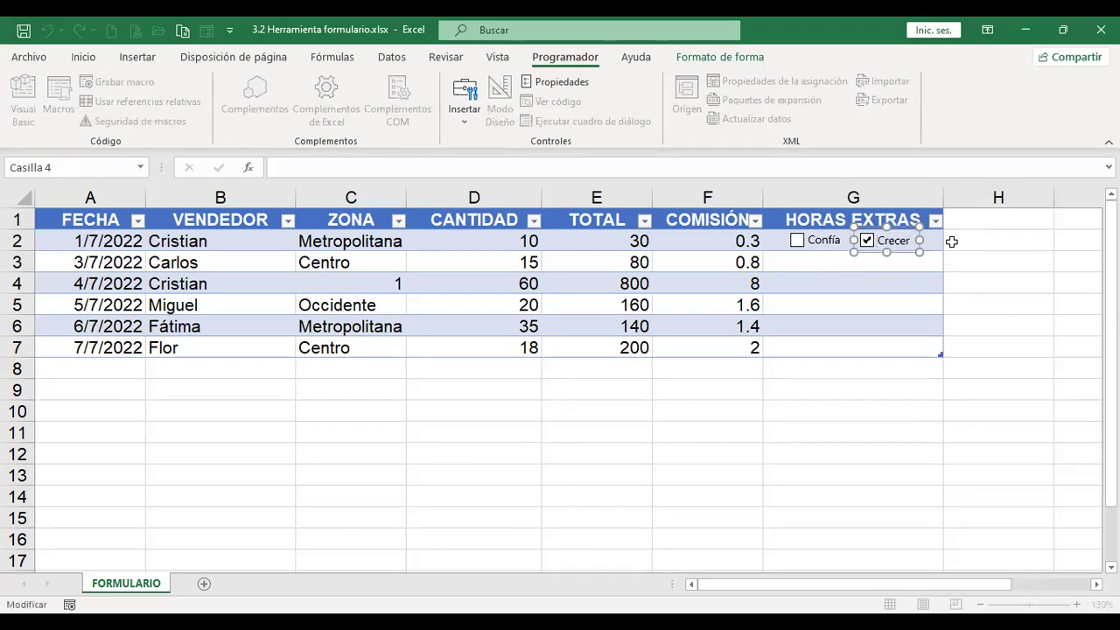
Remove the Crecer label text, leaving a check box without a label in cell G2
{"action": "key", "text": "BackSpace"}
{"action": "key", "text": "Escape"}
{"action": "key", "text": "Delete"}
{"action": "left_click_drag", "start_coordinate": [884, 238], "coordinate": [884, 249]}
{"action": "key", "text": "Escape"}
{"action": "left_click", "coordinate": [866, 240]}
Select the Confía check box in cell G2 and cut it from the sheet
{"action": "left_click", "coordinate": [825, 243]}
{"action": "right_click", "coordinate": [827, 247]}
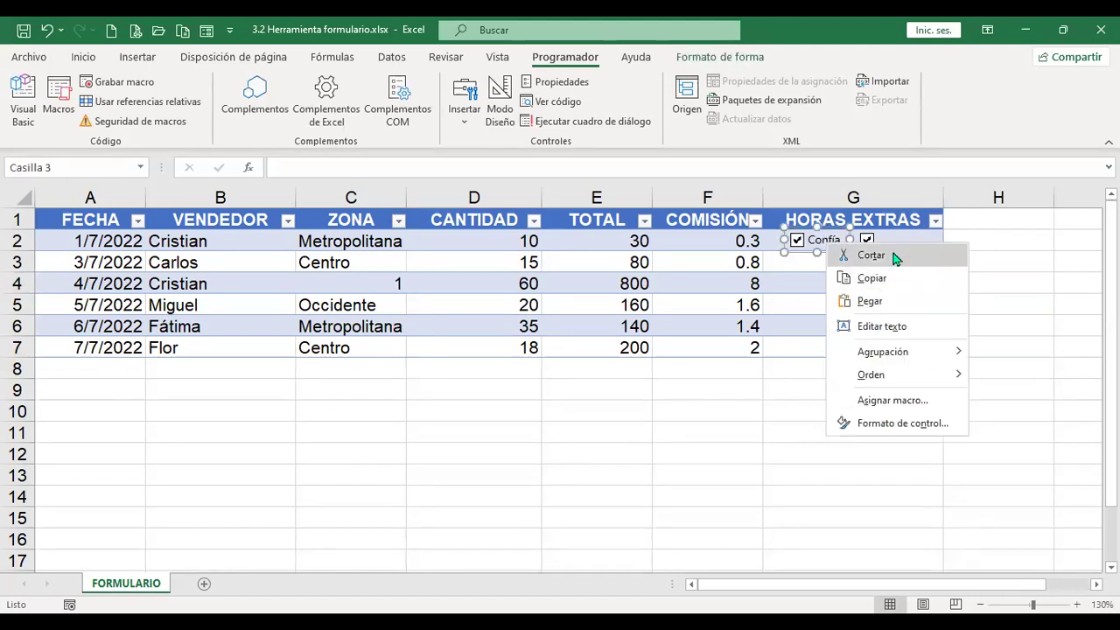
{"action": "left_click", "coordinate": [871, 255]}
Move the remaining unlabelled check box to the middle of cell G2
{"action": "left_click", "coordinate": [867, 243], "text": "ctrl"}
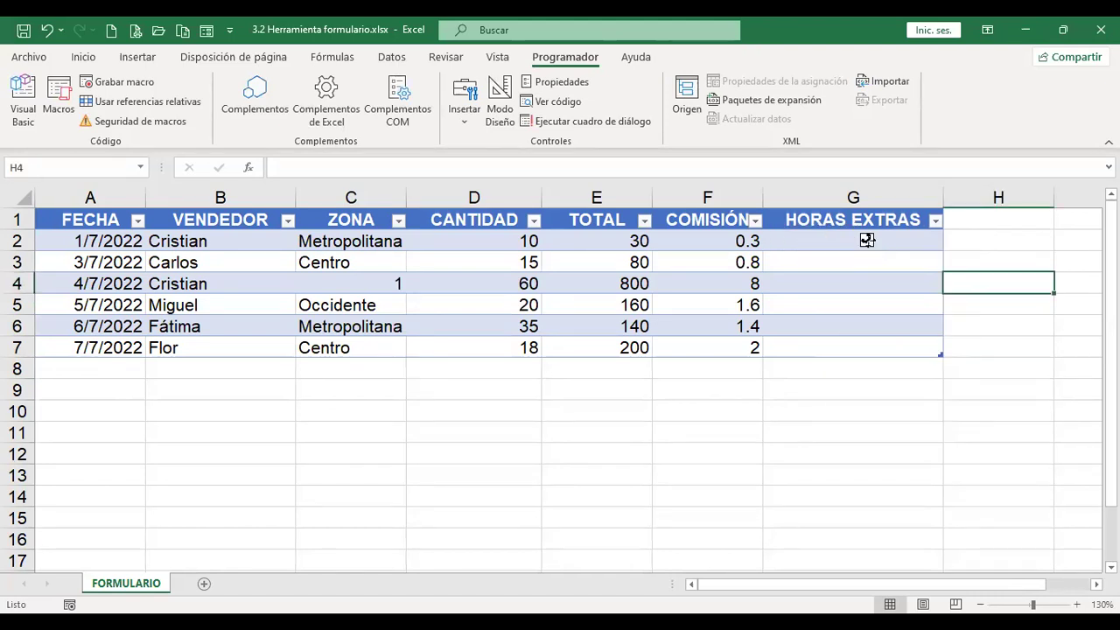
{"action": "right_click", "coordinate": [868, 246]}
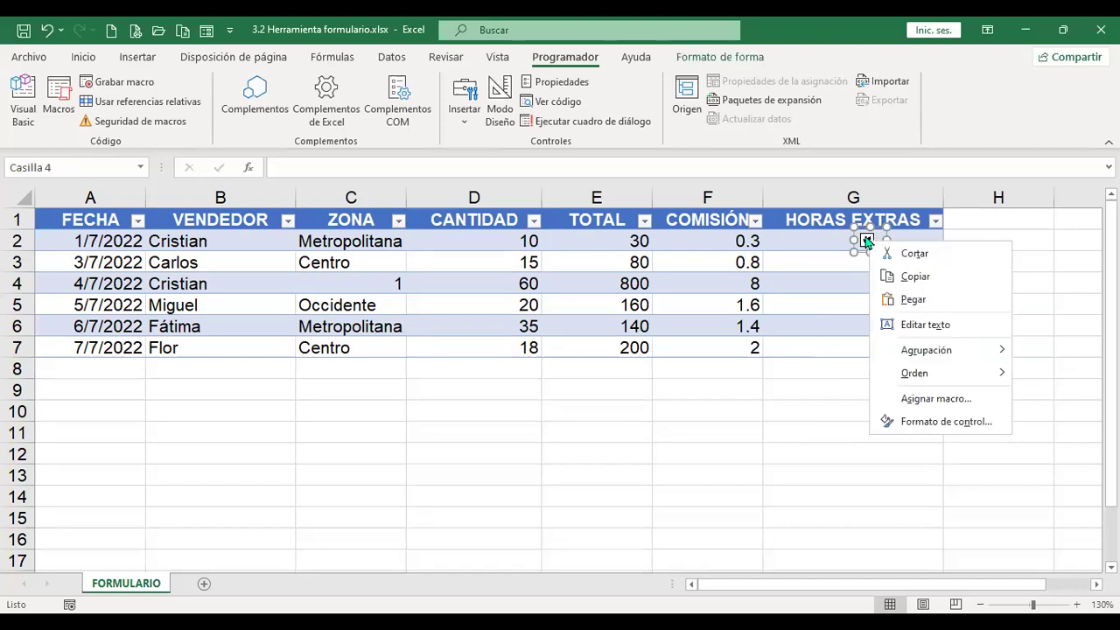
{"action": "key", "text": "Escape"}
{"action": "left_click_drag", "start_coordinate": [866, 232], "coordinate": [854, 234]}
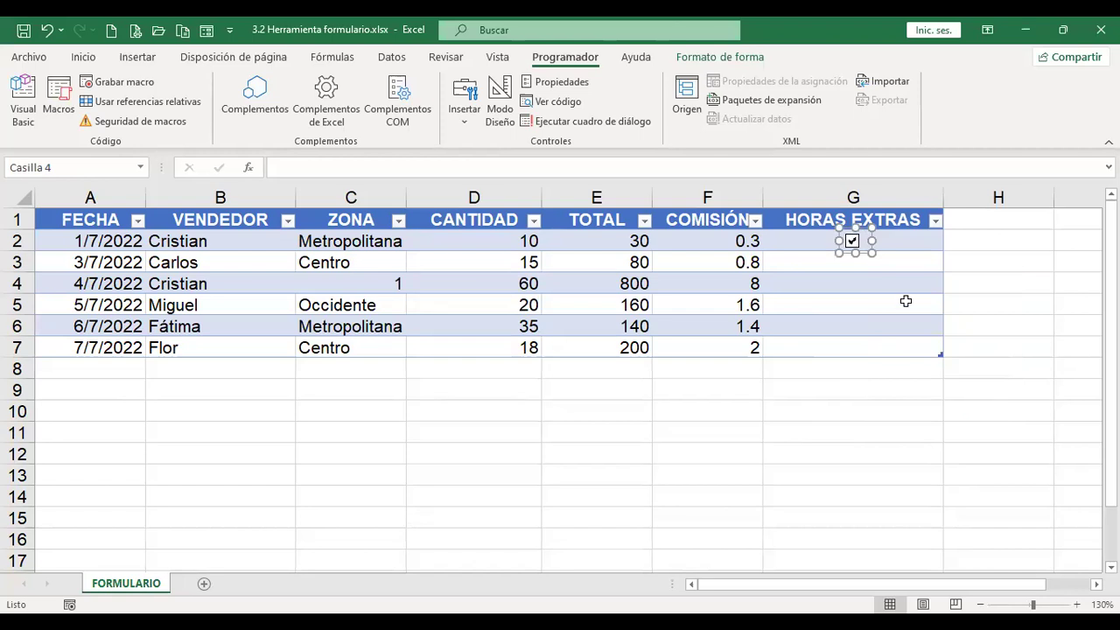
Look up the check box among the available form controls and untick the check box in cell G2
{"action": "left_click", "coordinate": [463, 126]}
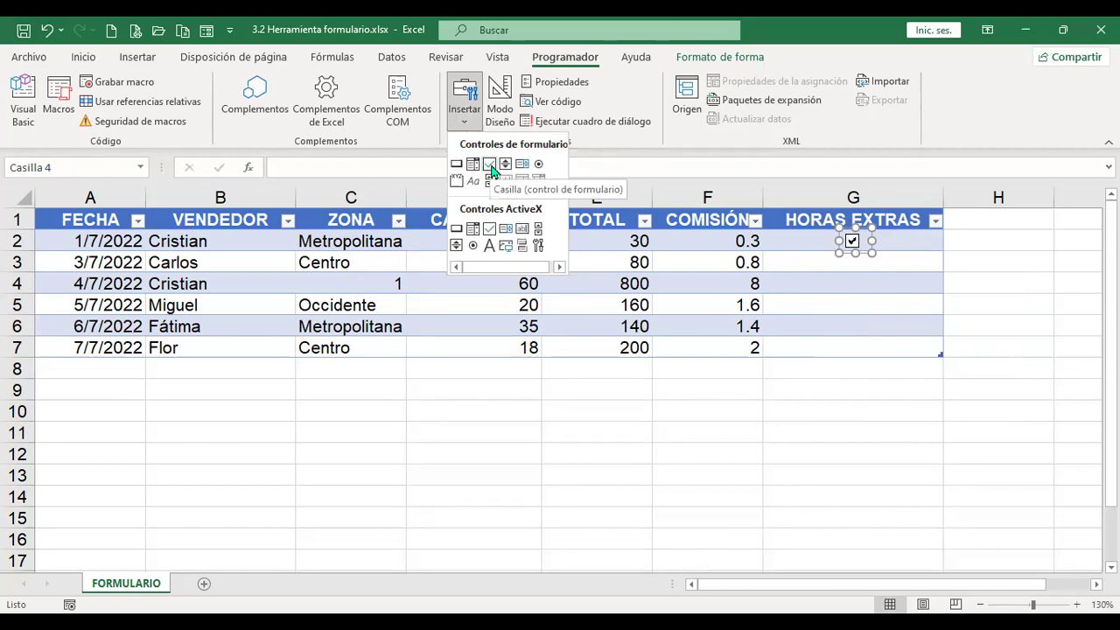
{"action": "left_click", "coordinate": [883, 256]}
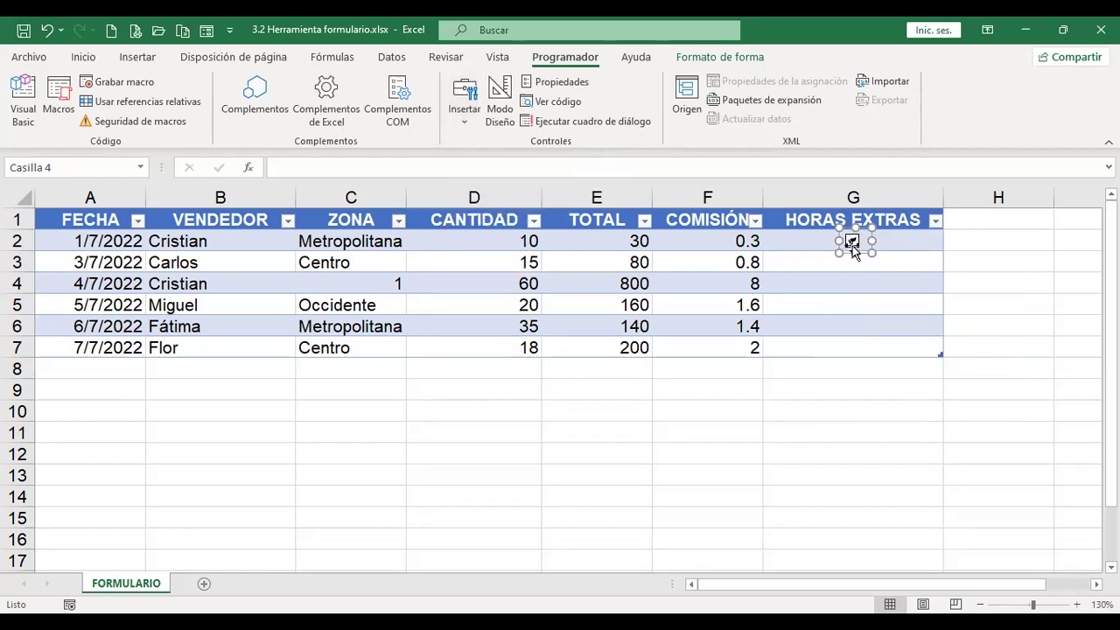
{"action": "left_click", "coordinate": [1038, 243]}
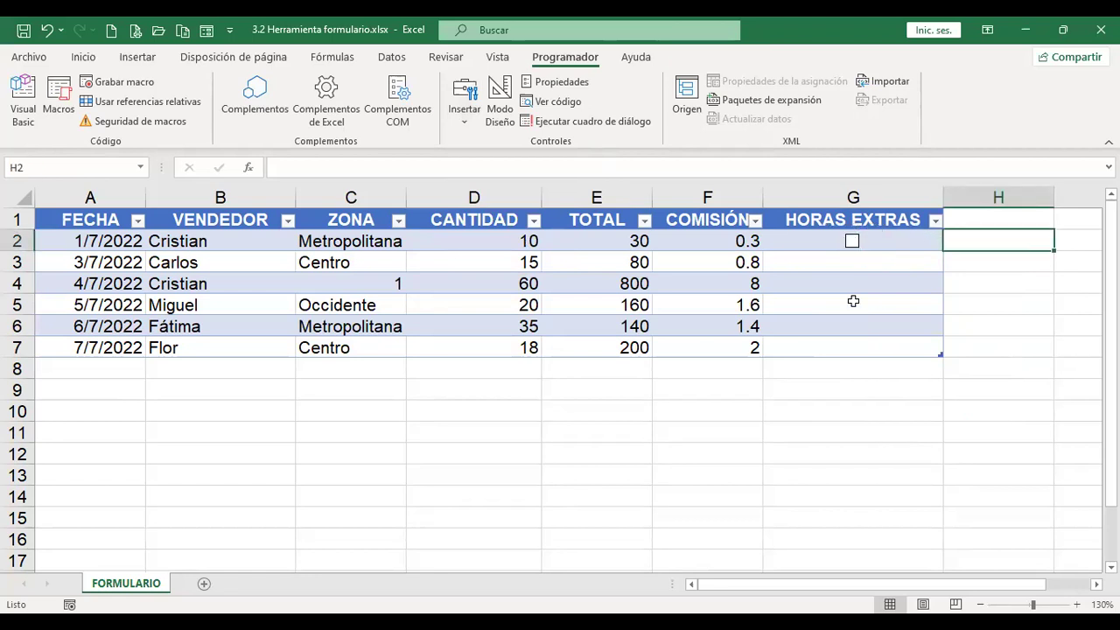
{"action": "left_click", "coordinate": [853, 242]}
Review the control format settings of the G2 check box and accept them with the value Sin activar
{"action": "right_click", "coordinate": [856, 249]}
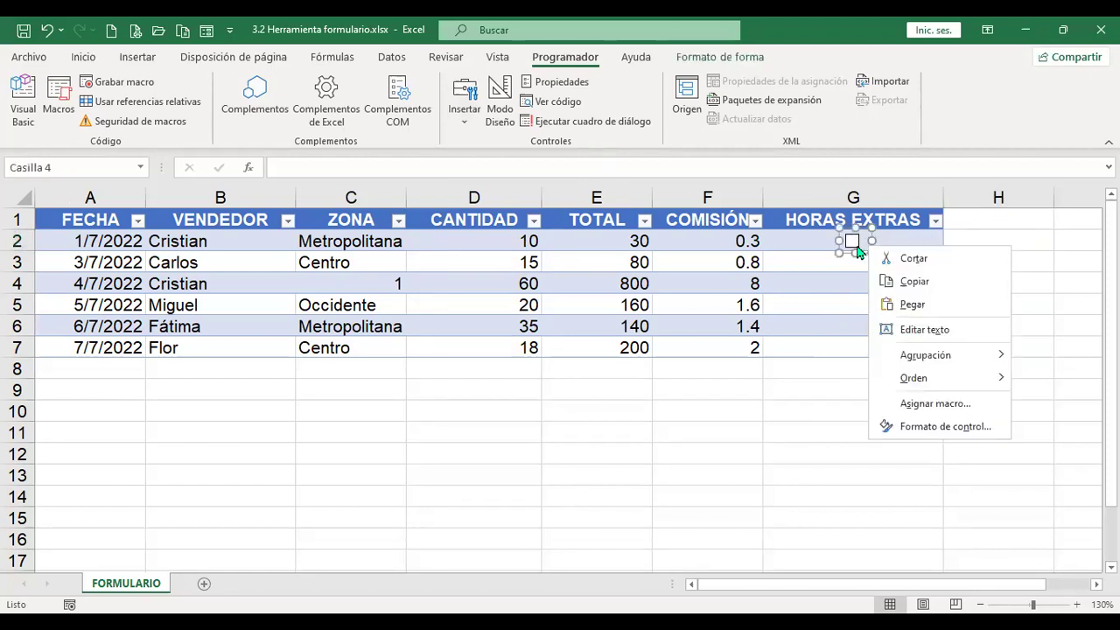
{"action": "left_click", "coordinate": [940, 429]}
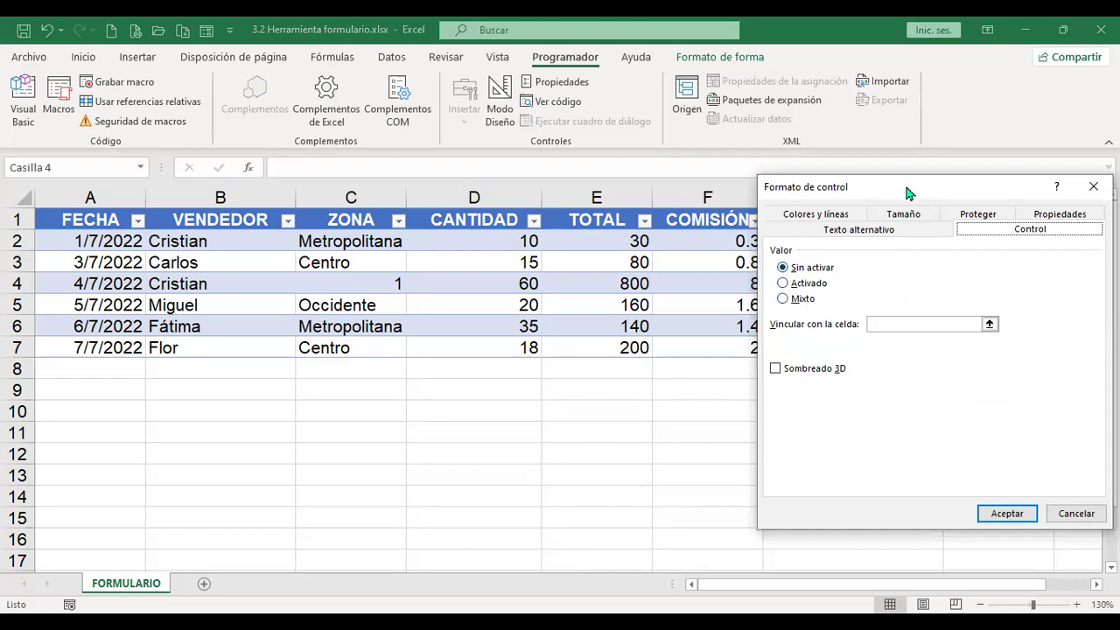
{"action": "left_click_drag", "start_coordinate": [906, 192], "coordinate": [493, 188]}
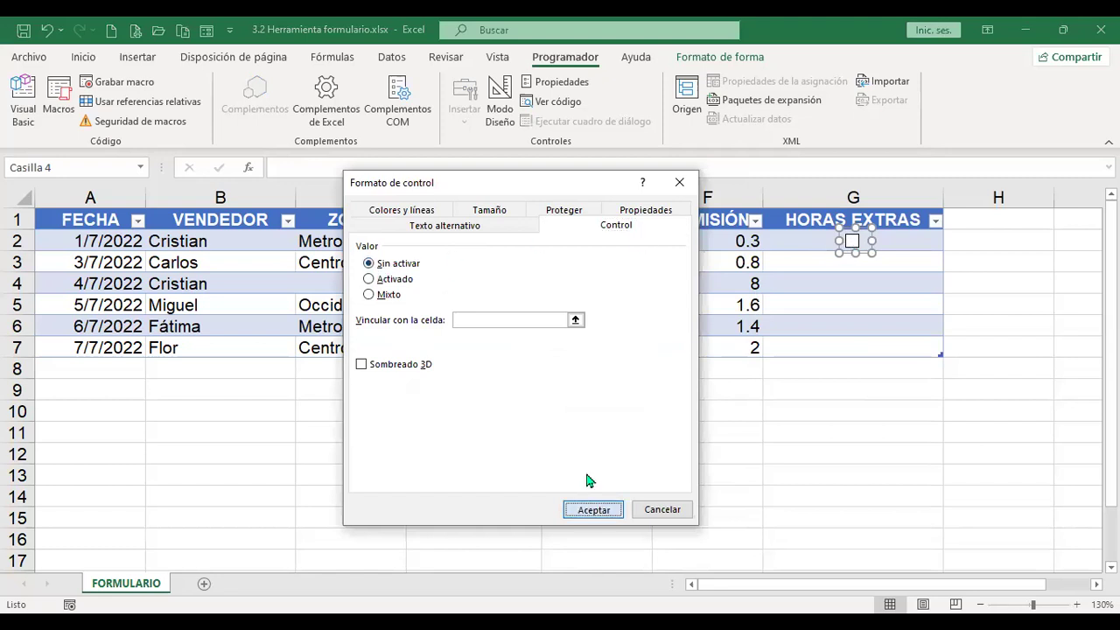
{"action": "key", "text": "Return"}
{"action": "left_click", "coordinate": [974, 243]}
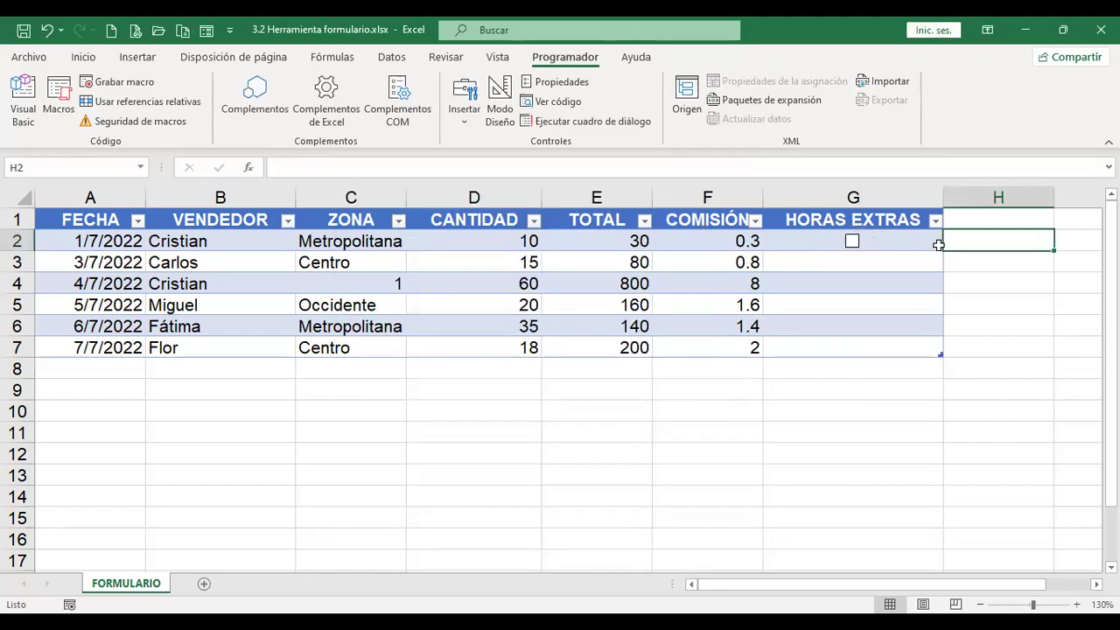
Set the G2 check box's value to Activado in its control format settings
{"action": "right_click", "coordinate": [854, 241]}
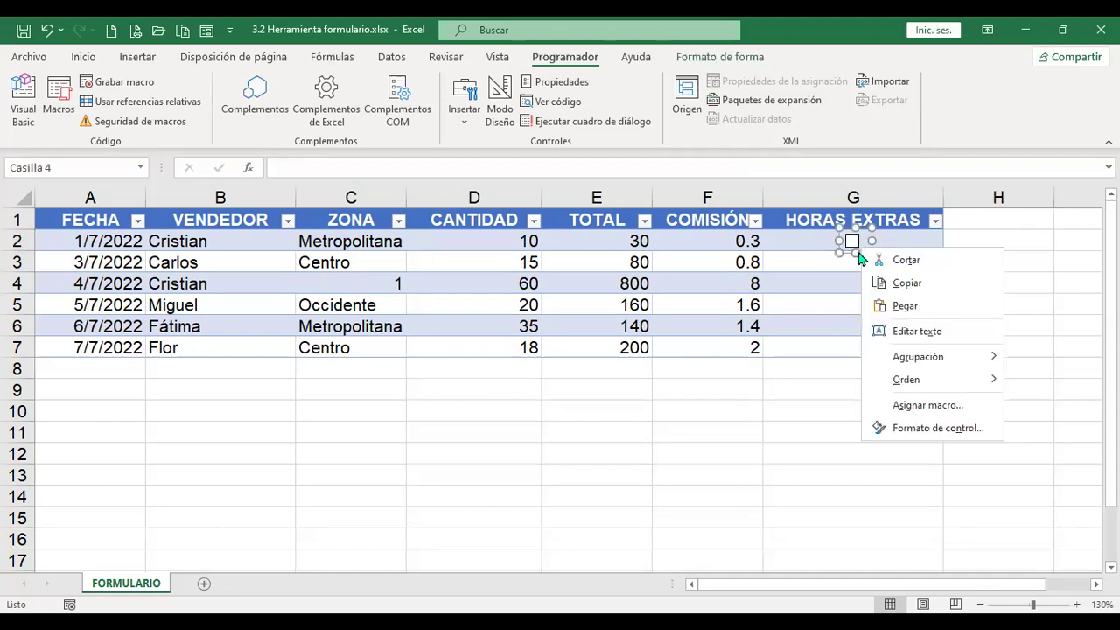
{"action": "left_click", "coordinate": [936, 426]}
{"action": "left_click", "coordinate": [368, 279]}
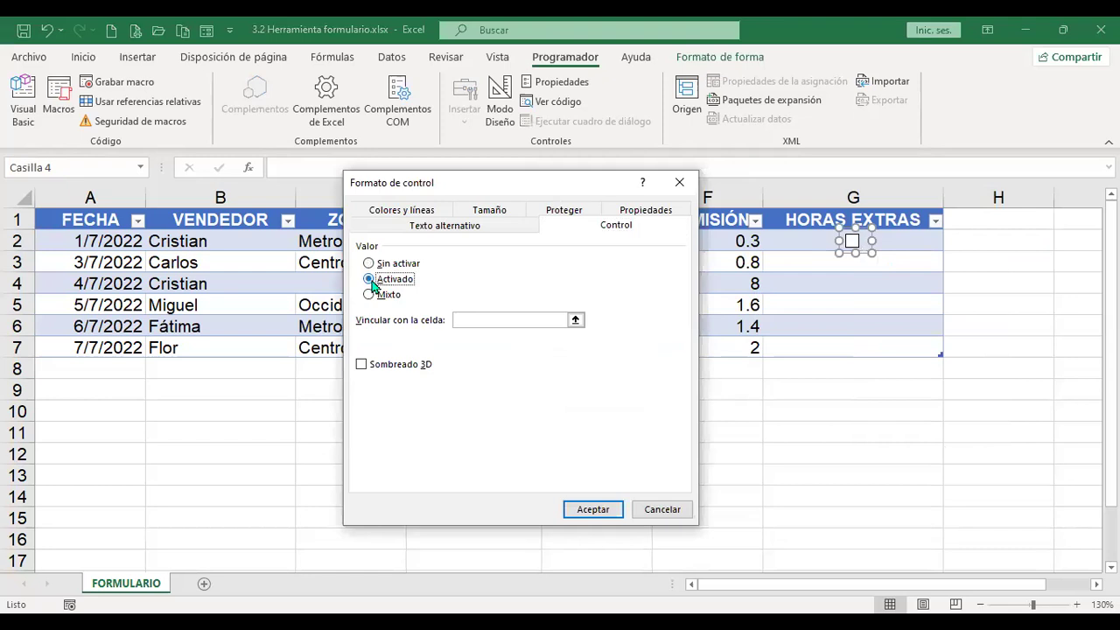
{"action": "left_click", "coordinate": [604, 507]}
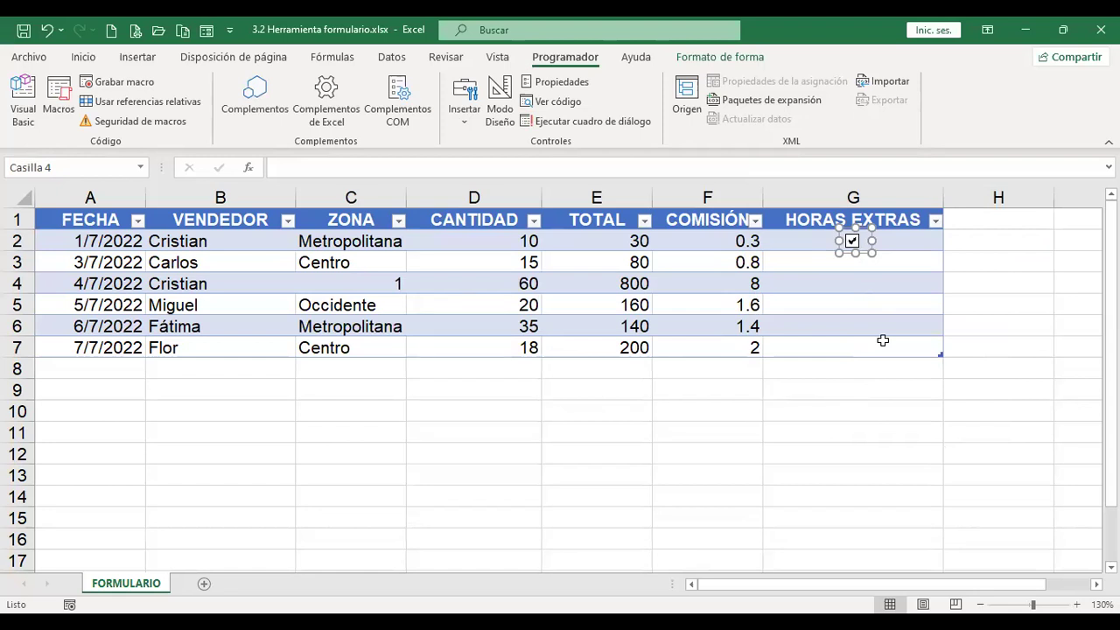
Set the G2 check box's value to Mixto in its control format settings
{"action": "right_click", "coordinate": [862, 246]}
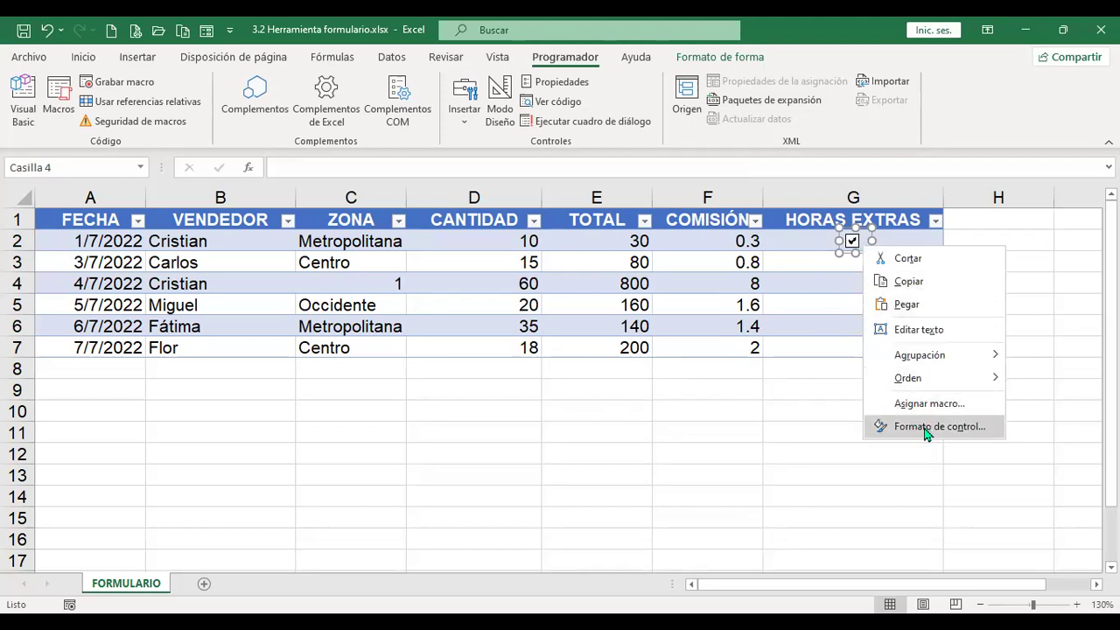
{"action": "left_click", "coordinate": [562, 83]}
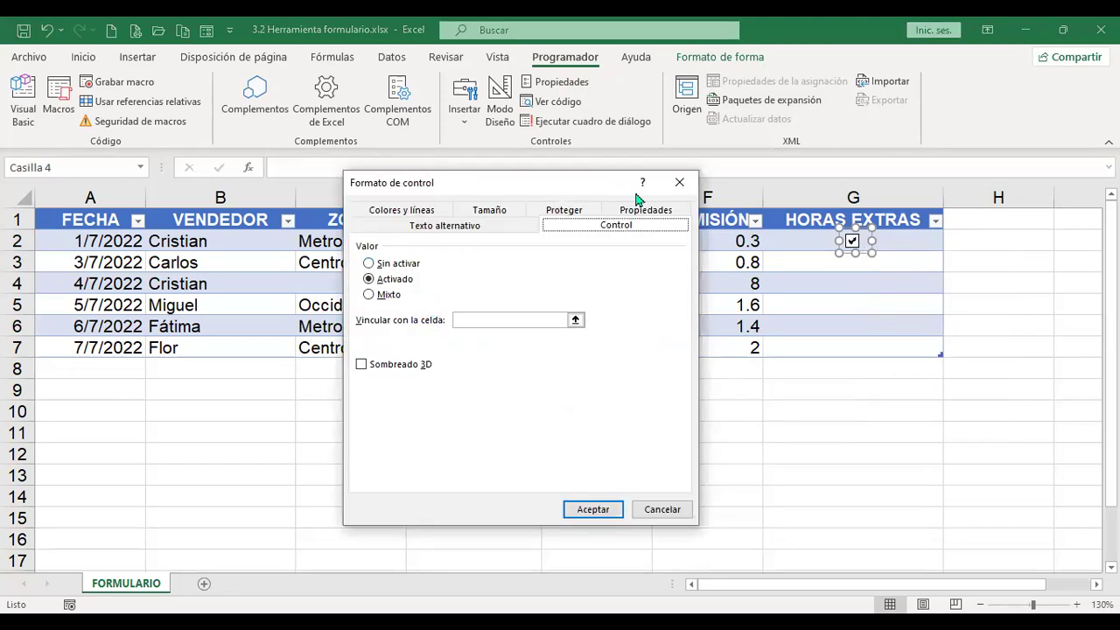
{"action": "left_click", "coordinate": [368, 295]}
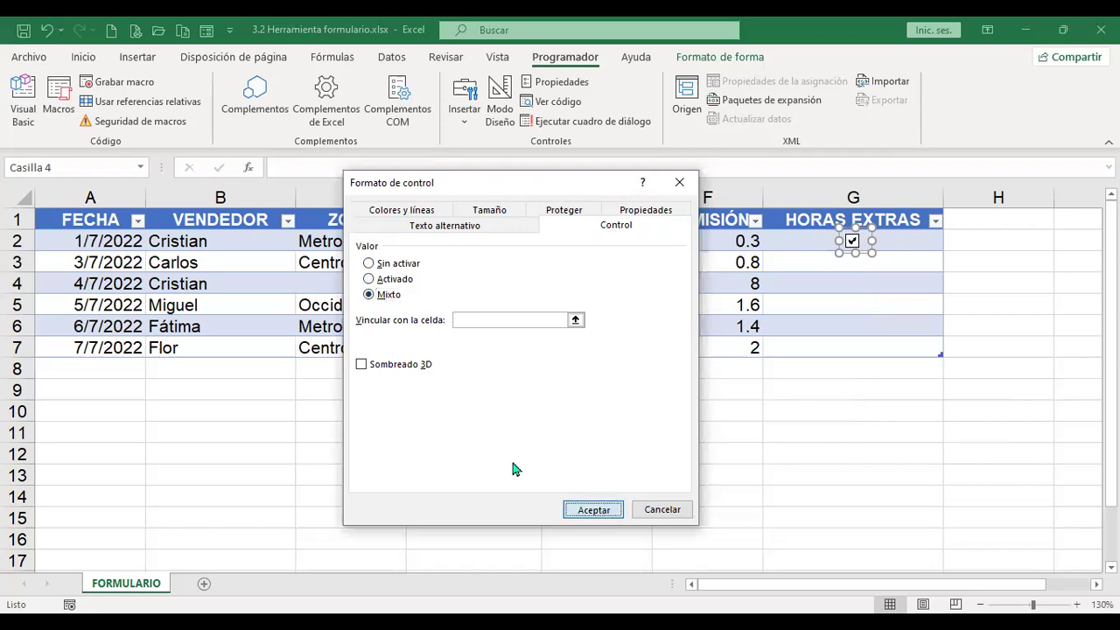
{"action": "key", "text": "Return"}
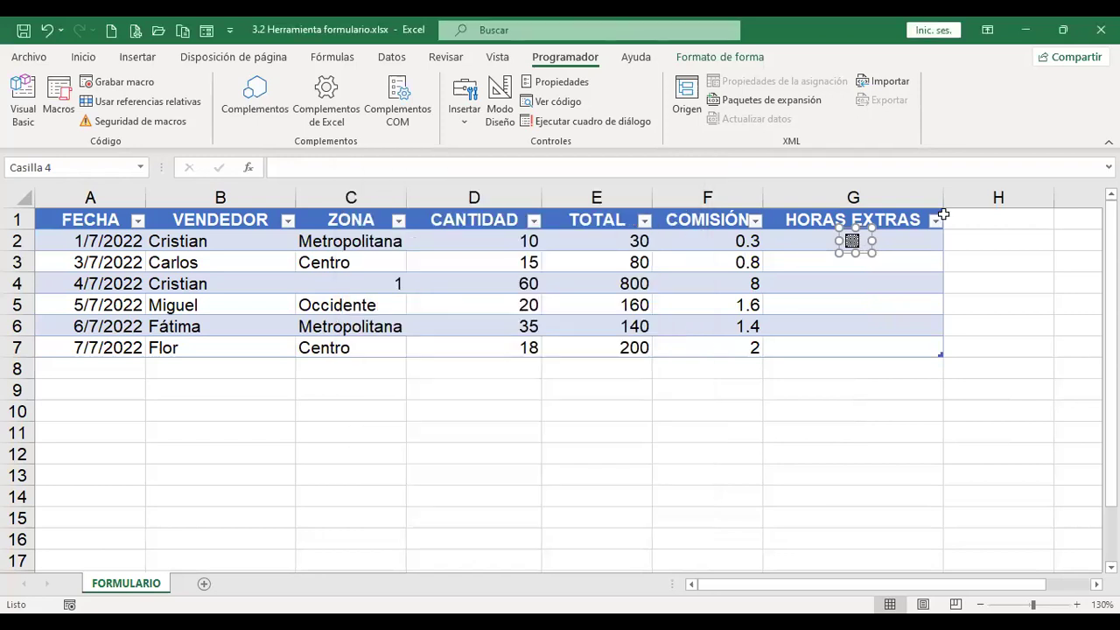
Set the G2 check box's value back to Sin activar in its control format settings
{"action": "right_click", "coordinate": [860, 246]}
{"action": "left_click", "coordinate": [929, 427]}
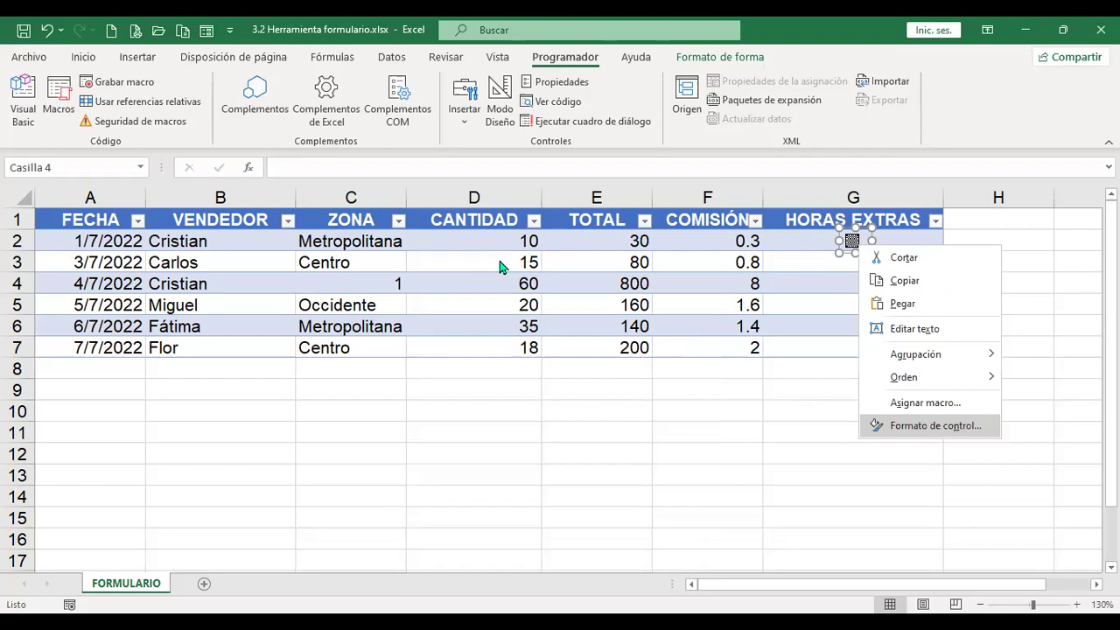
{"action": "left_click", "coordinate": [570, 502]}
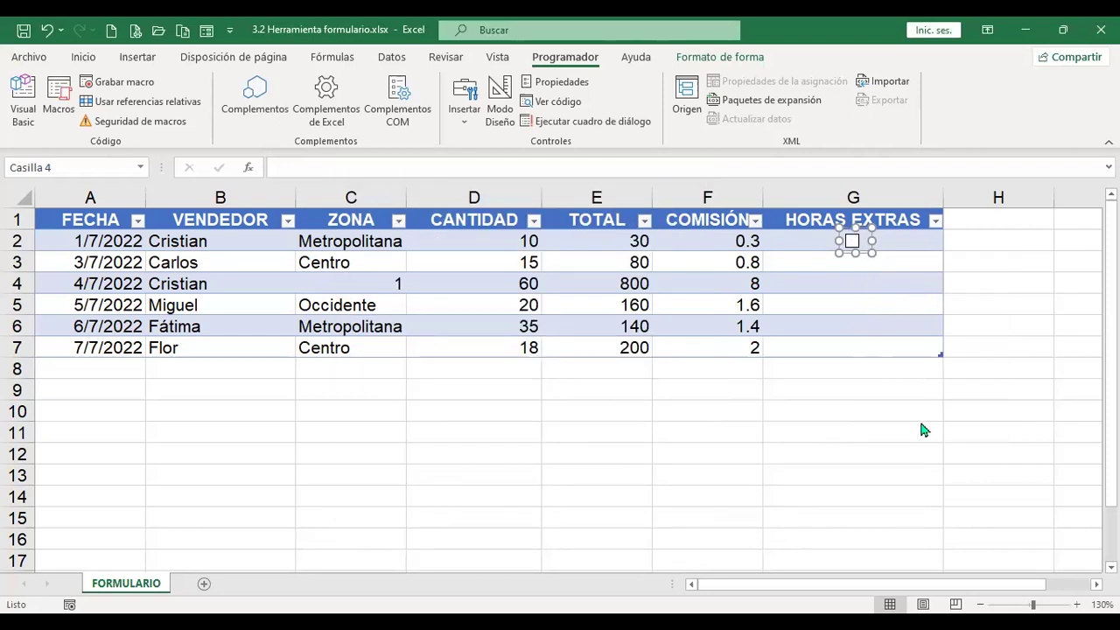
Examine the linked-cell option in the G2 check box's control format settings and close them without linking a cell
{"action": "key", "text": "shift+F10"}
{"action": "key", "text": "Return"}
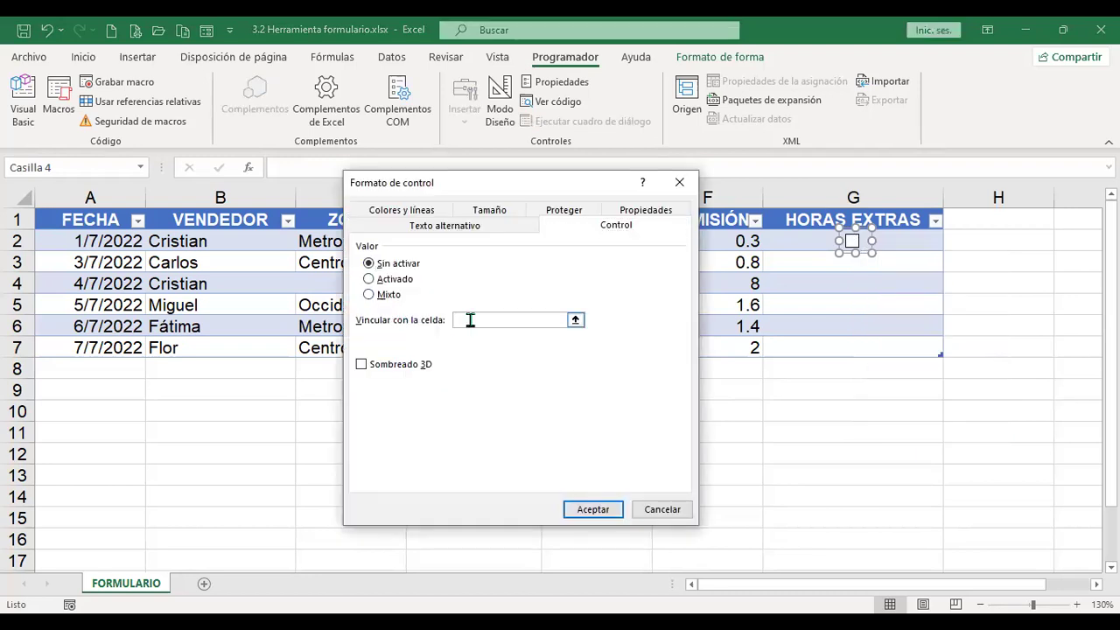
{"action": "left_click", "coordinate": [470, 321]}
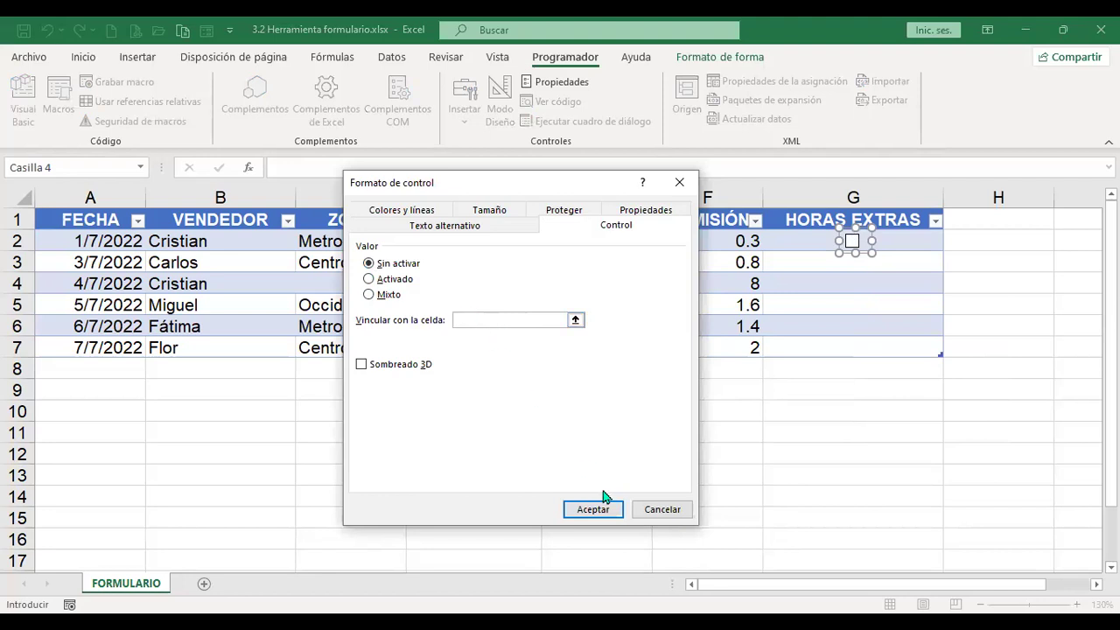
{"action": "left_click", "coordinate": [634, 503]}
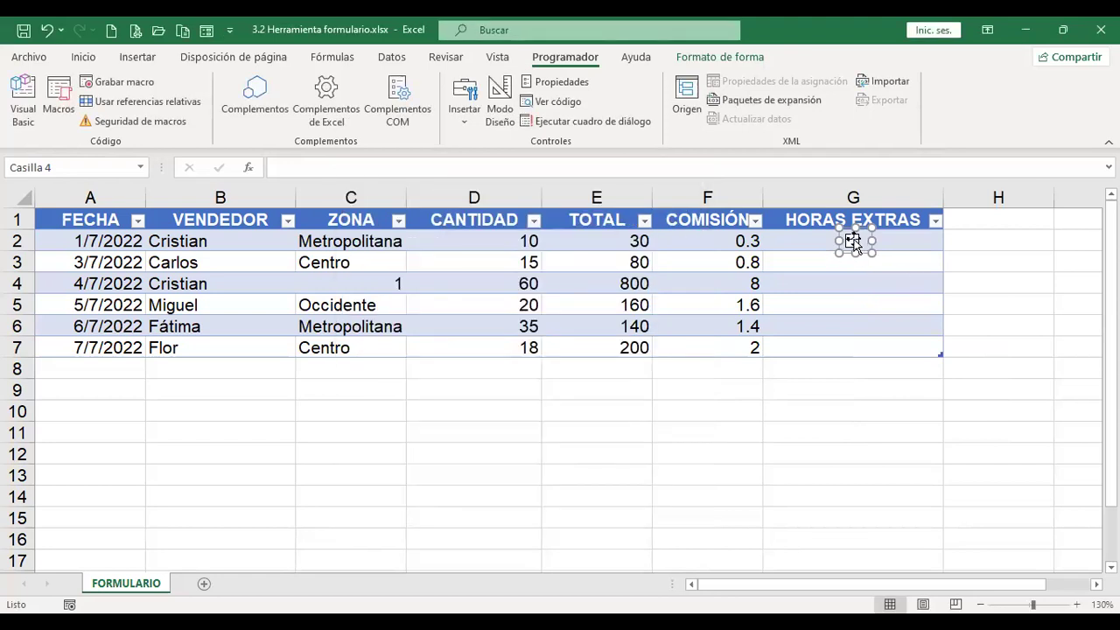
Apply Sombreado 3D to the G2 check box and deselect it
{"action": "left_click", "coordinate": [551, 83]}
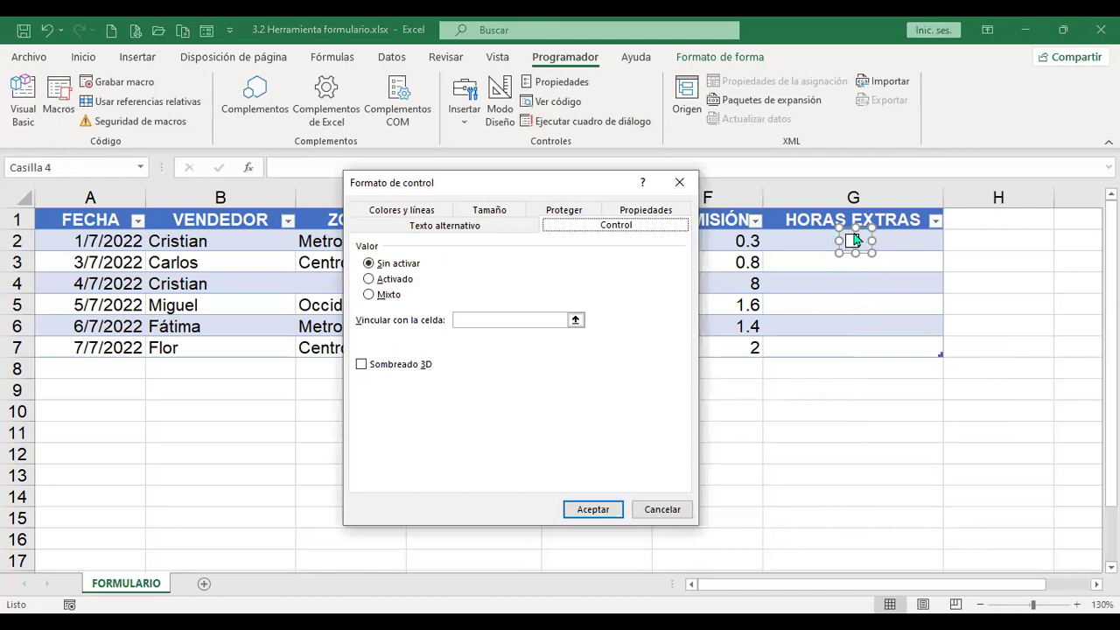
{"action": "left_click", "coordinate": [361, 365]}
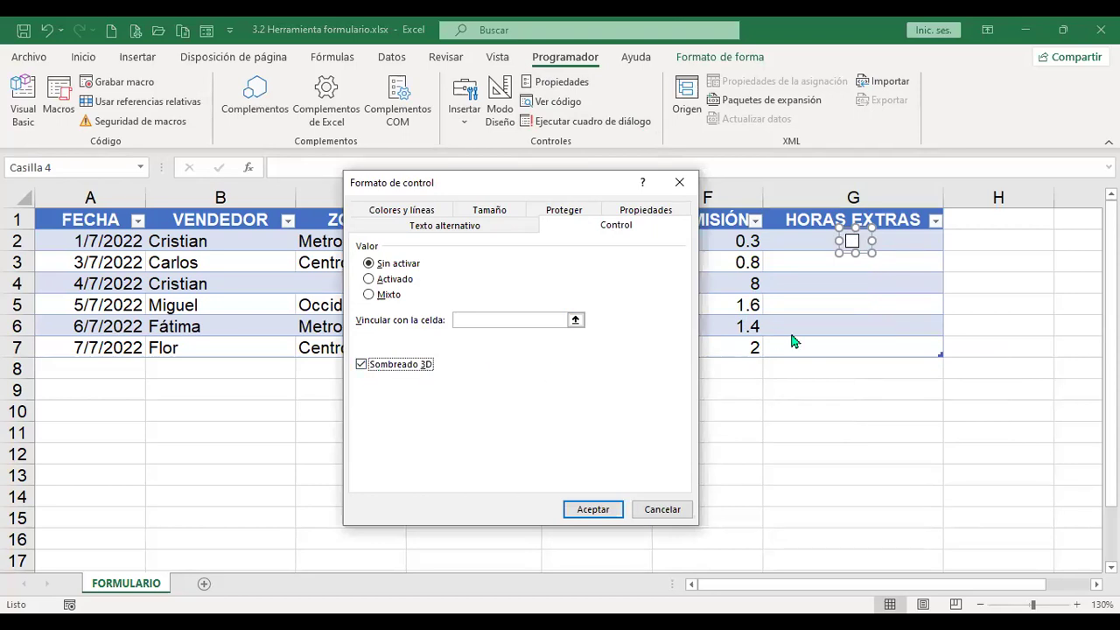
{"action": "left_click", "coordinate": [615, 506]}
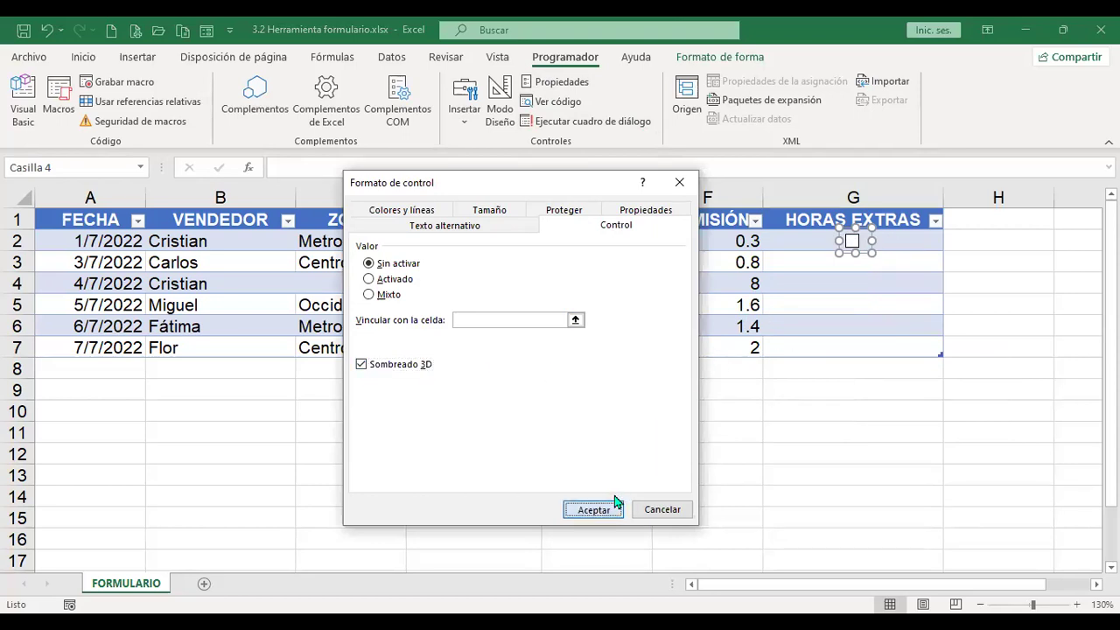
{"action": "left_click", "coordinate": [852, 383]}
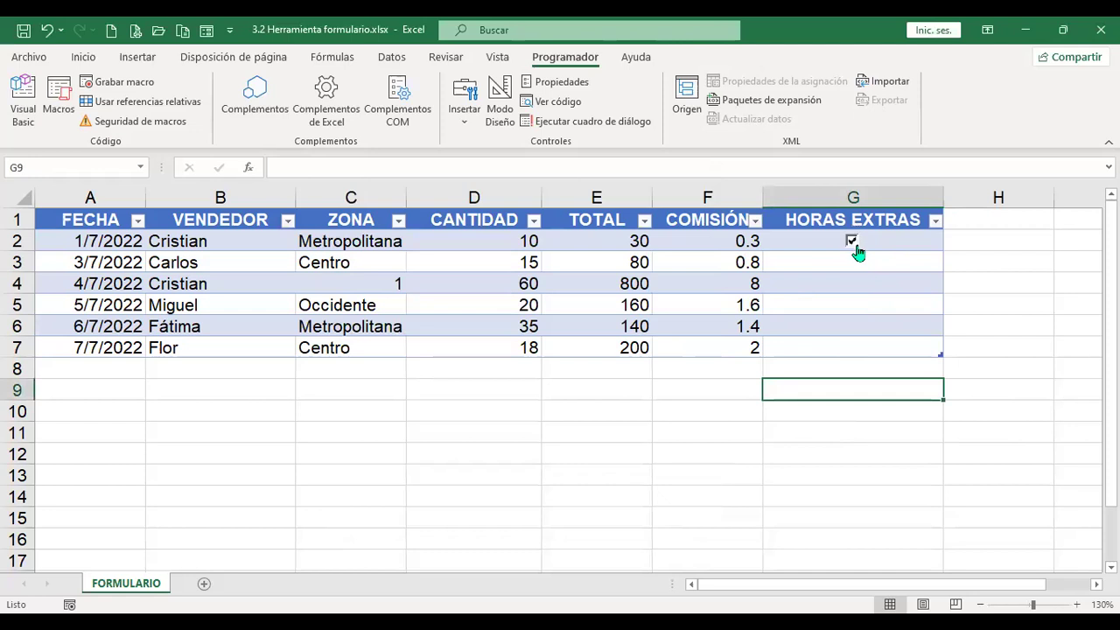
Copy the shaded G2 check box and paste five copies into the HORAS EXTRAS column
{"action": "right_click", "coordinate": [855, 244]}
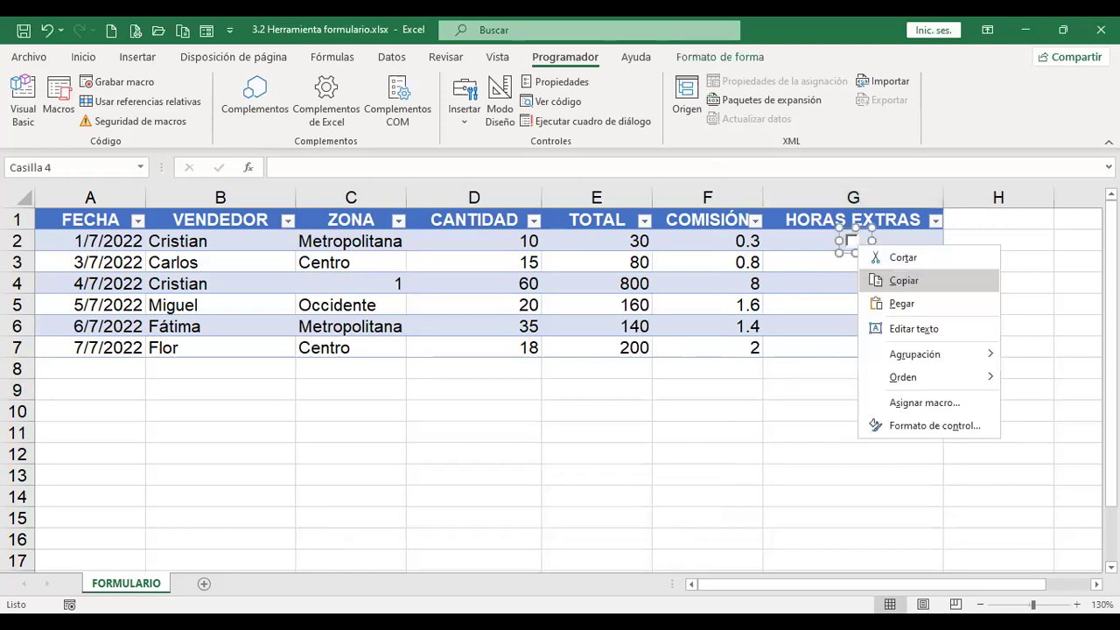
{"action": "left_click", "coordinate": [904, 280]}
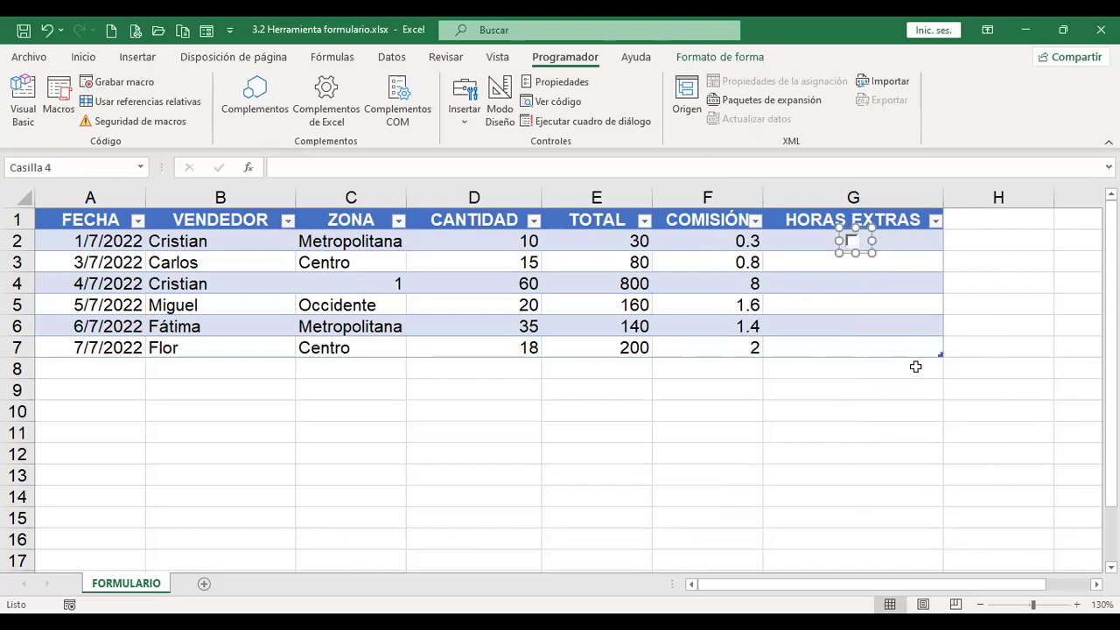
{"action": "key", "text": "ctrl+v"}
{"action": "key", "text": "ctrl+v"}
{"action": "key", "text": "ctrl+v"}
{"action": "key", "text": "ctrl+v"}
{"action": "key", "text": "ctrl+v"}
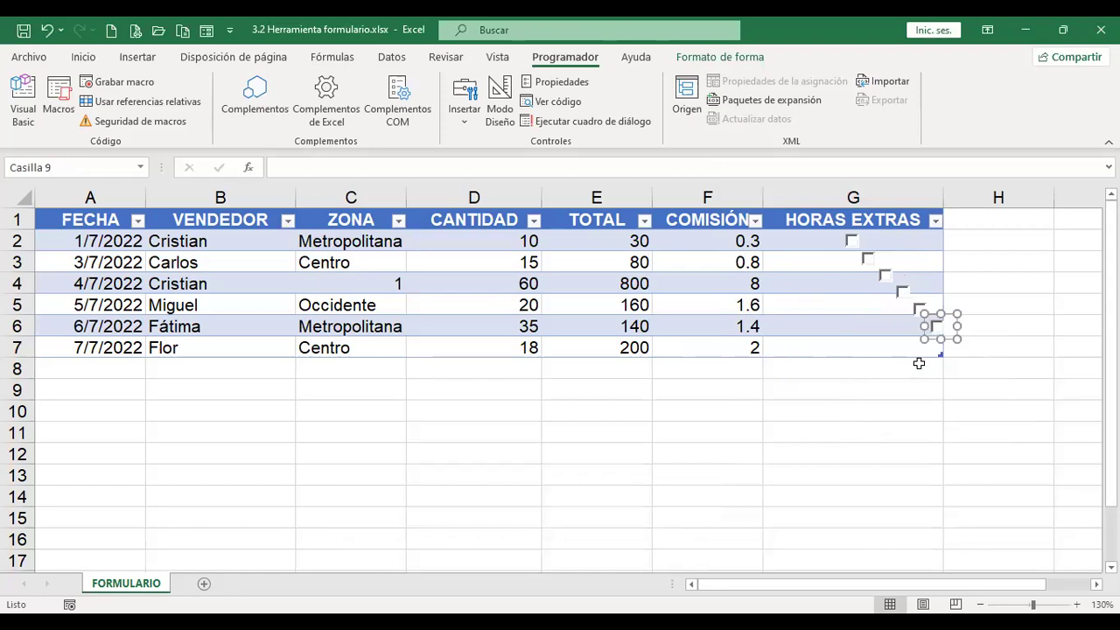
Move the last pasted check box into cell G7, and tick the fourth copy and place it in cell G6
{"action": "left_click_drag", "start_coordinate": [945, 319], "coordinate": [868, 314]}
{"action": "left_click", "coordinate": [869, 306]}
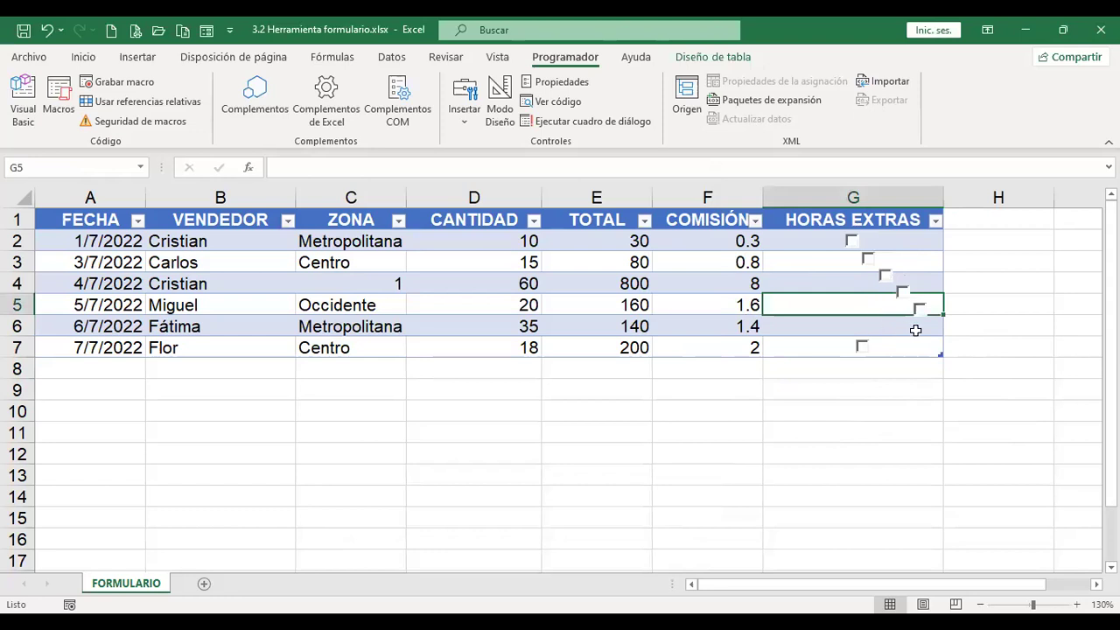
{"action": "left_click", "coordinate": [920, 322]}
{"action": "left_click", "coordinate": [920, 322], "text": "ctrl"}
{"action": "left_click_drag", "start_coordinate": [866, 326], "coordinate": [860, 321]}
{"action": "left_click", "coordinate": [893, 338]}
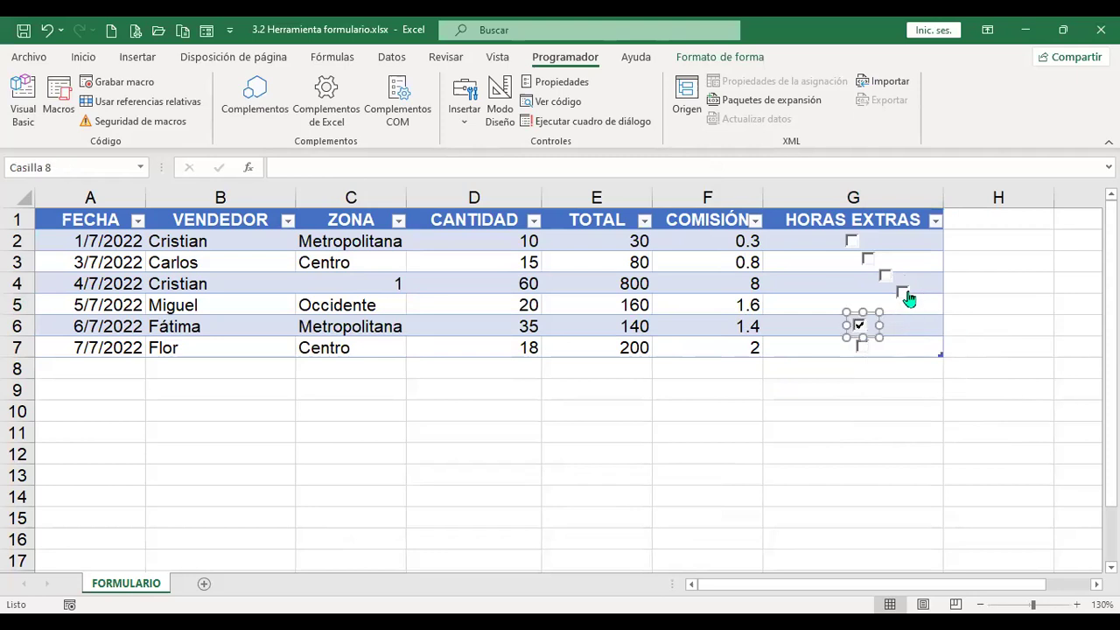
Tick the third copy and place it in cell G5, and move the second copy into cell G4
{"action": "left_click", "coordinate": [904, 296]}
{"action": "left_click", "coordinate": [904, 296], "text": "ctrl"}
{"action": "left_click_drag", "start_coordinate": [905, 296], "coordinate": [854, 279]}
{"action": "left_click", "coordinate": [919, 382]}
{"action": "left_click", "coordinate": [894, 294]}
Move the first copy into cell G3 beneath the original check box, tick it and deselect it
{"action": "left_click", "coordinate": [864, 256], "text": "ctrl"}
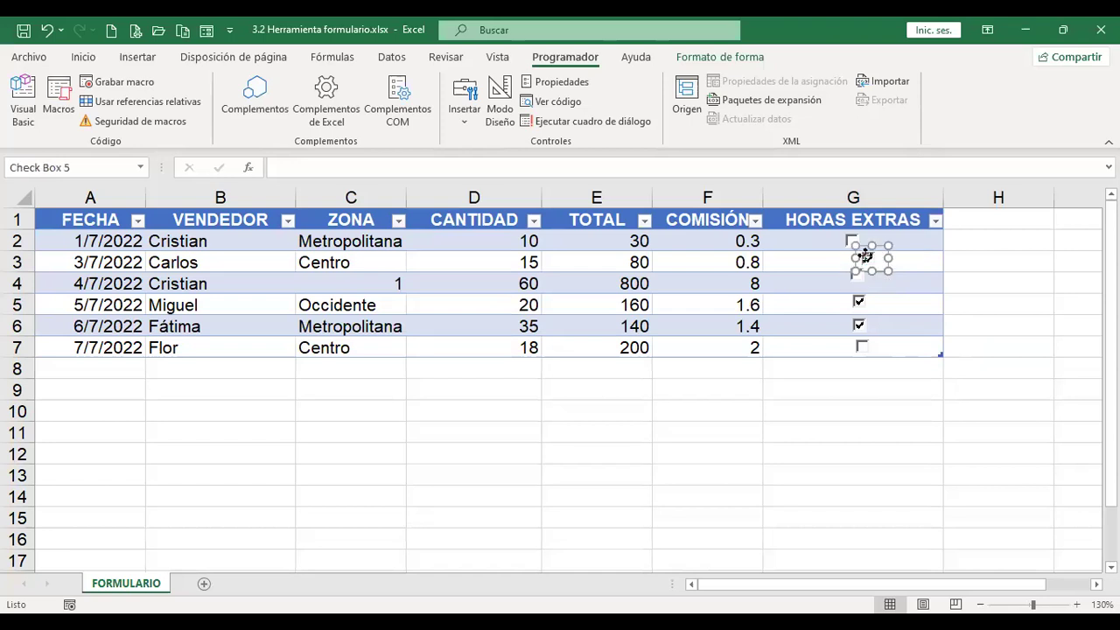
{"action": "right_click", "coordinate": [864, 255]}
{"action": "key", "text": "Escape"}
{"action": "left_click_drag", "start_coordinate": [880, 249], "coordinate": [867, 251]}
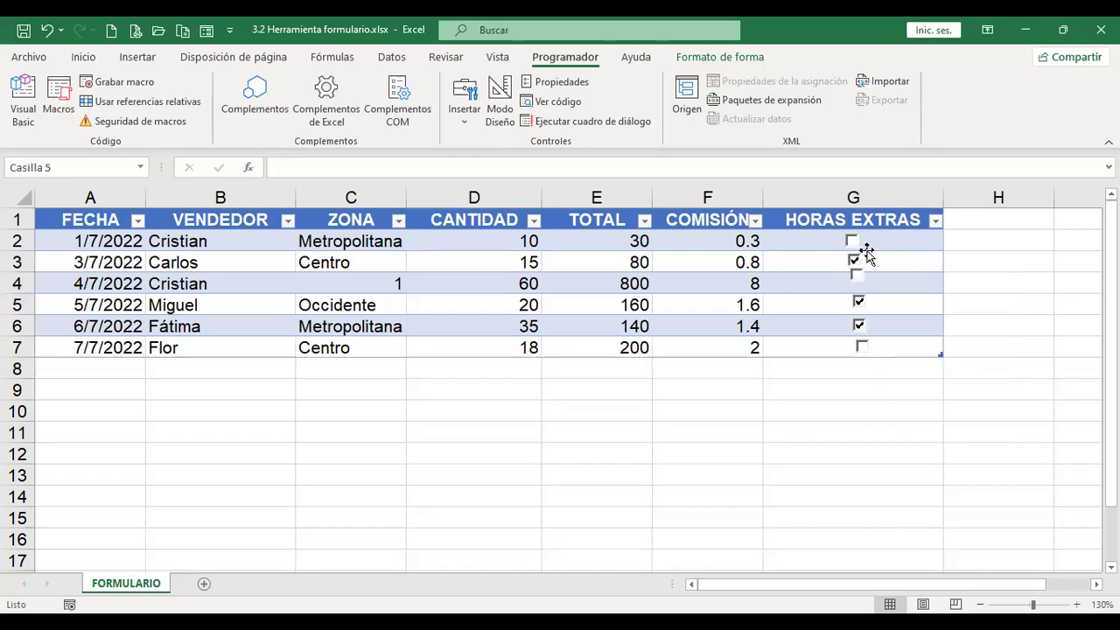
{"action": "left_click", "coordinate": [1000, 319]}
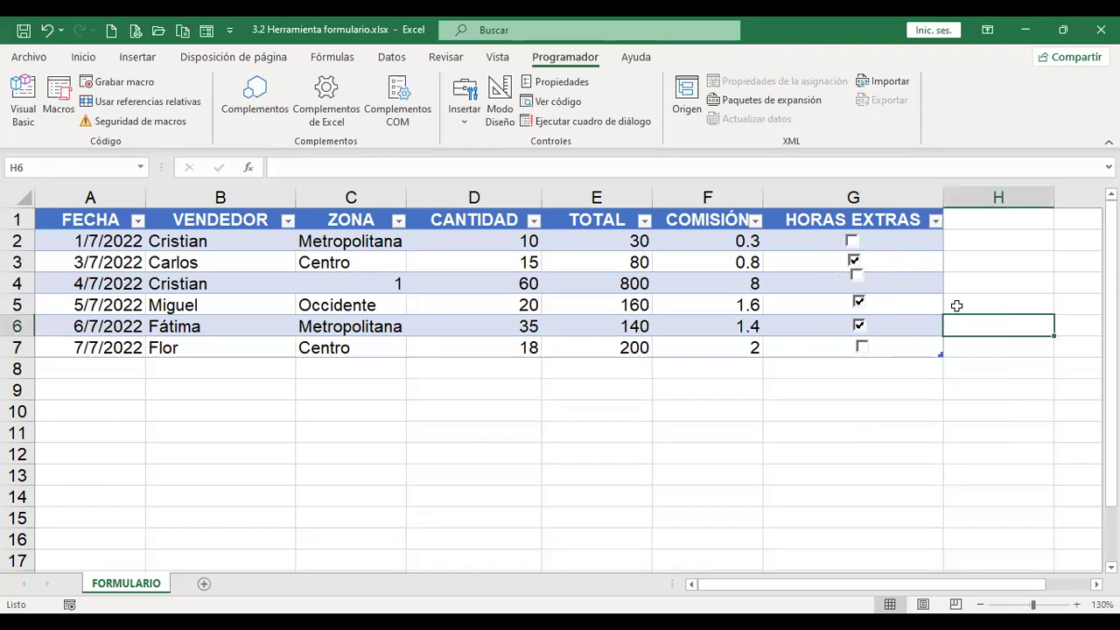
Nudge the check box in G4 down to centre it in its row, and shift the G2 check box slightly right
{"action": "right_click", "coordinate": [861, 280]}
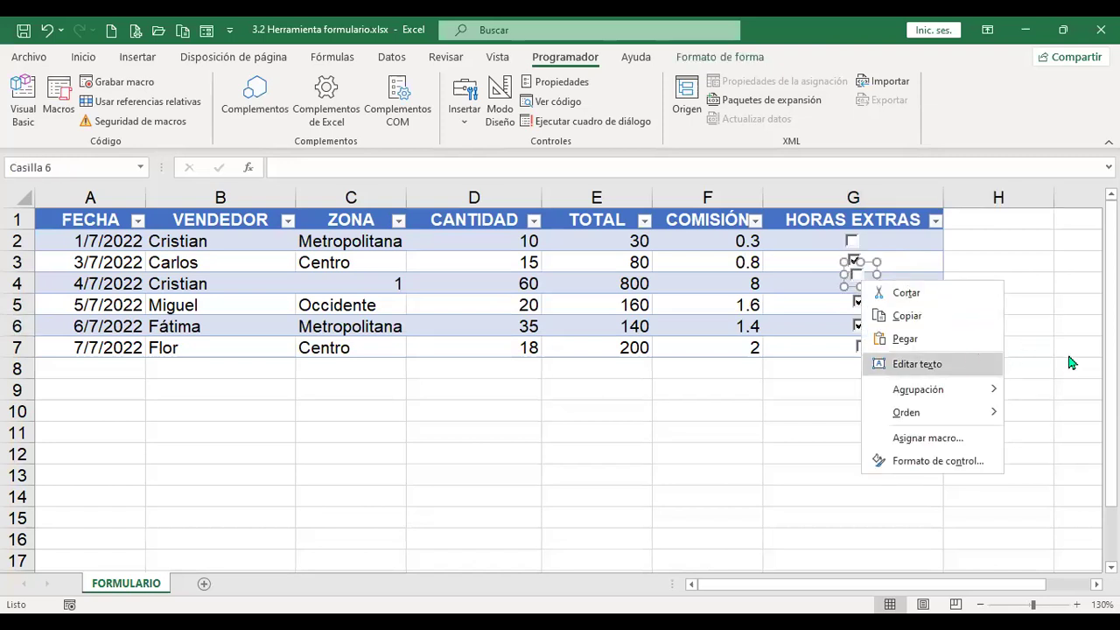
{"action": "key", "text": "Escape"}
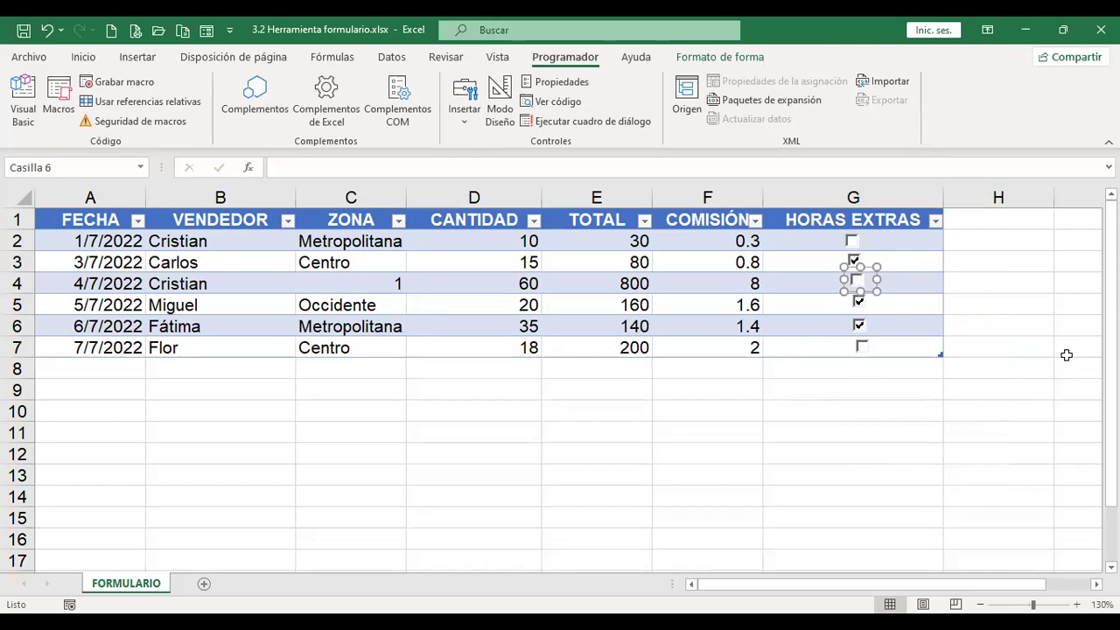
{"action": "left_click", "coordinate": [990, 262]}
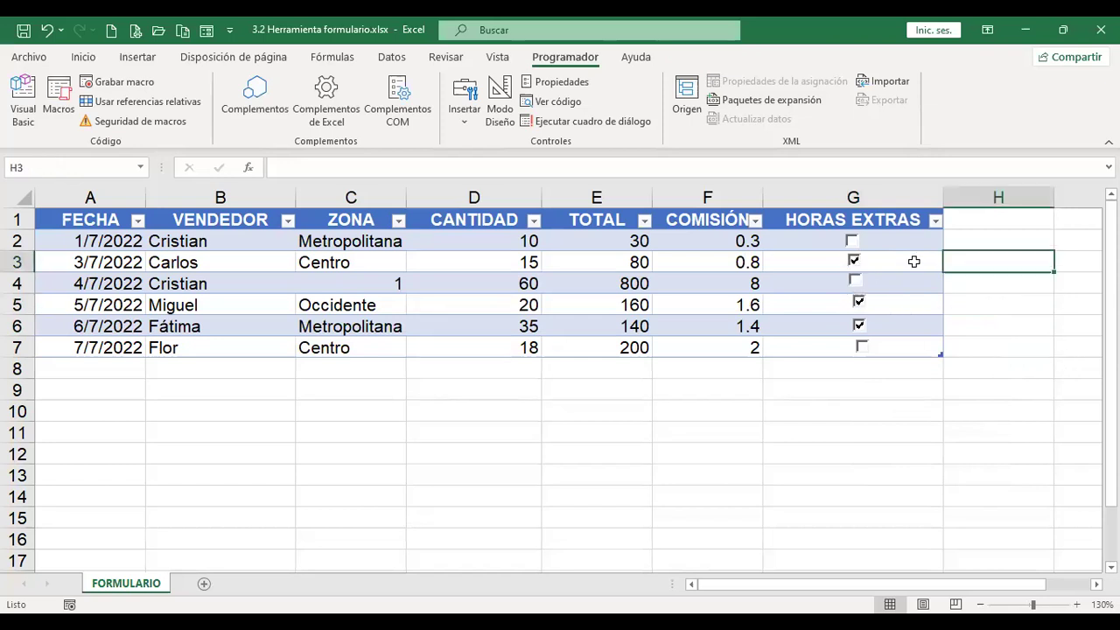
{"action": "right_click", "coordinate": [855, 244]}
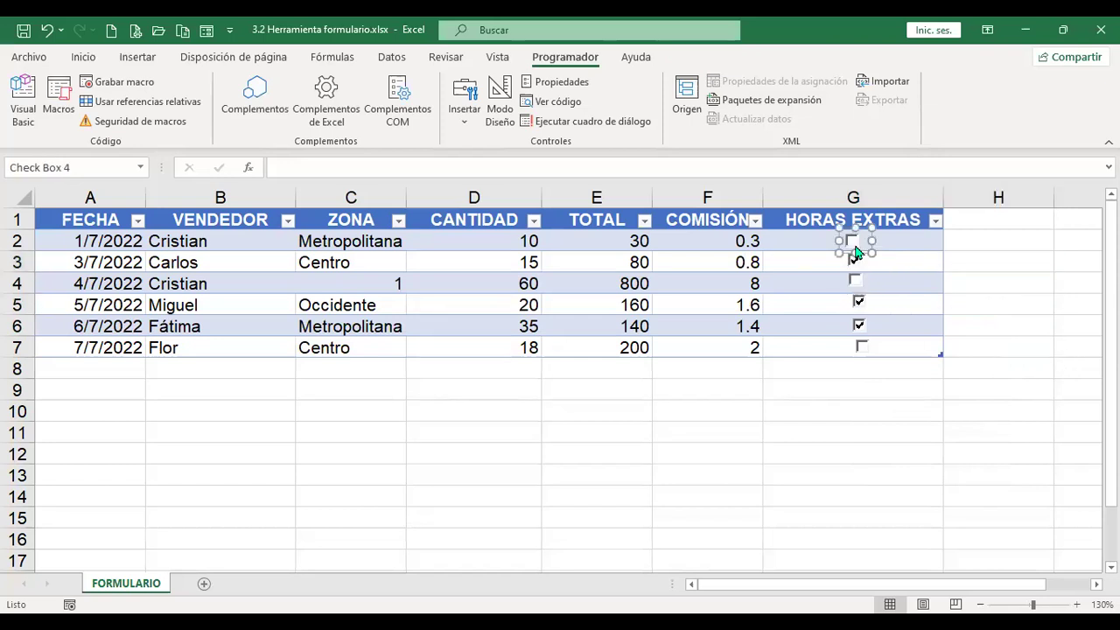
{"action": "key", "text": "Escape"}
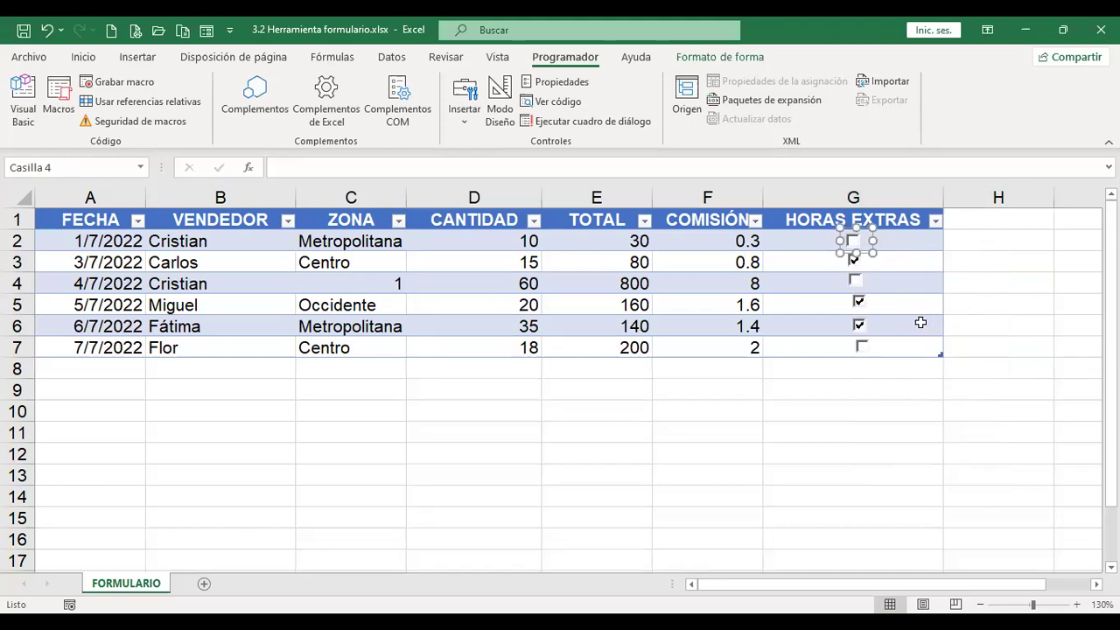
Nudge the check boxes in G5, G6 and G7 to the left to line them up with the ones above, and deselect
{"action": "left_click", "coordinate": [859, 304], "text": "ctrl"}
{"action": "right_click", "coordinate": [861, 305]}
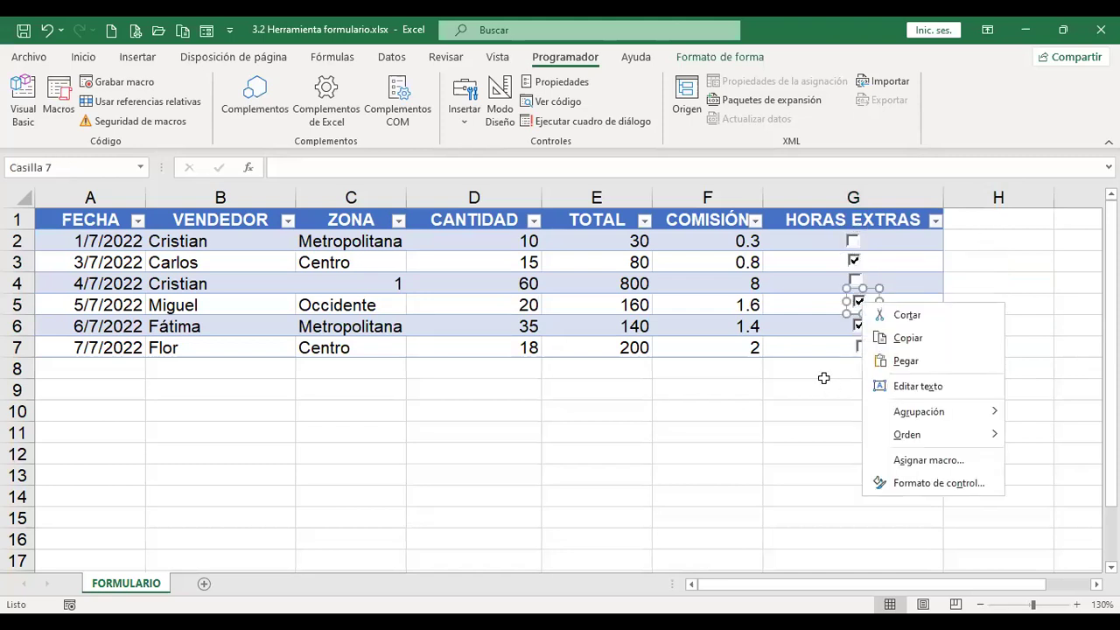
{"action": "key", "text": "Escape"}
{"action": "left_click", "coordinate": [858, 326], "text": "ctrl"}
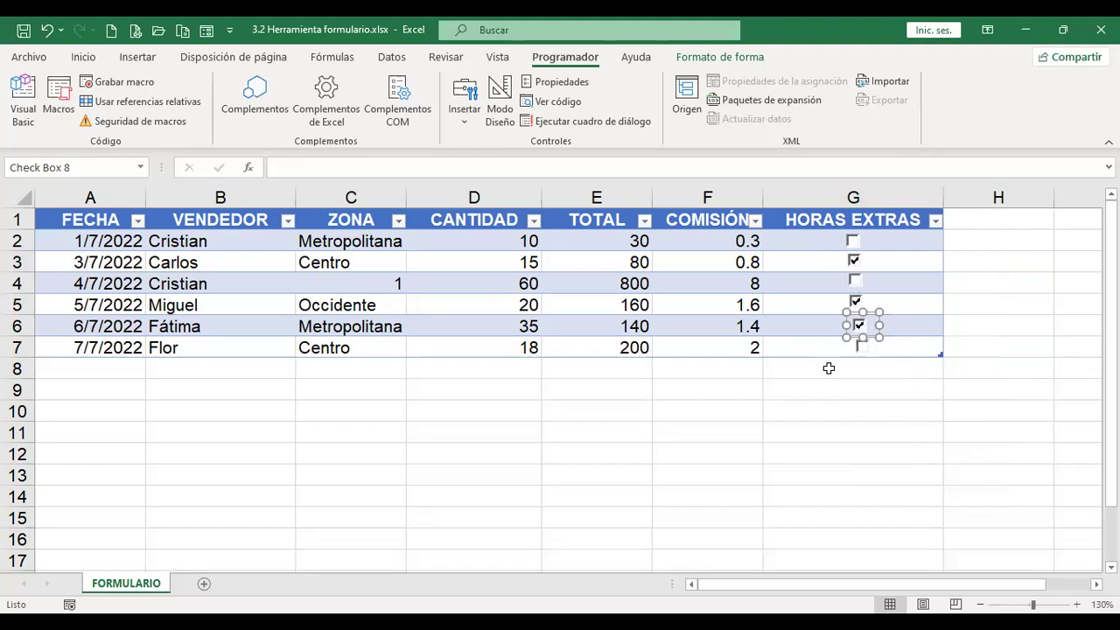
{"action": "key", "text": "Left"}
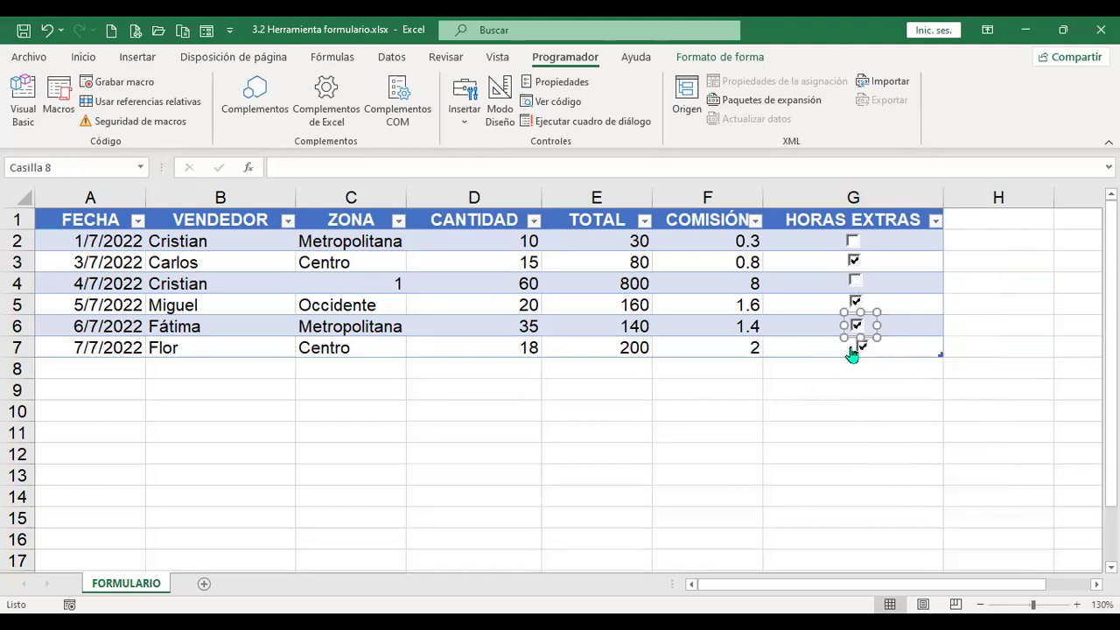
{"action": "left_click", "coordinate": [872, 344], "text": "ctrl"}
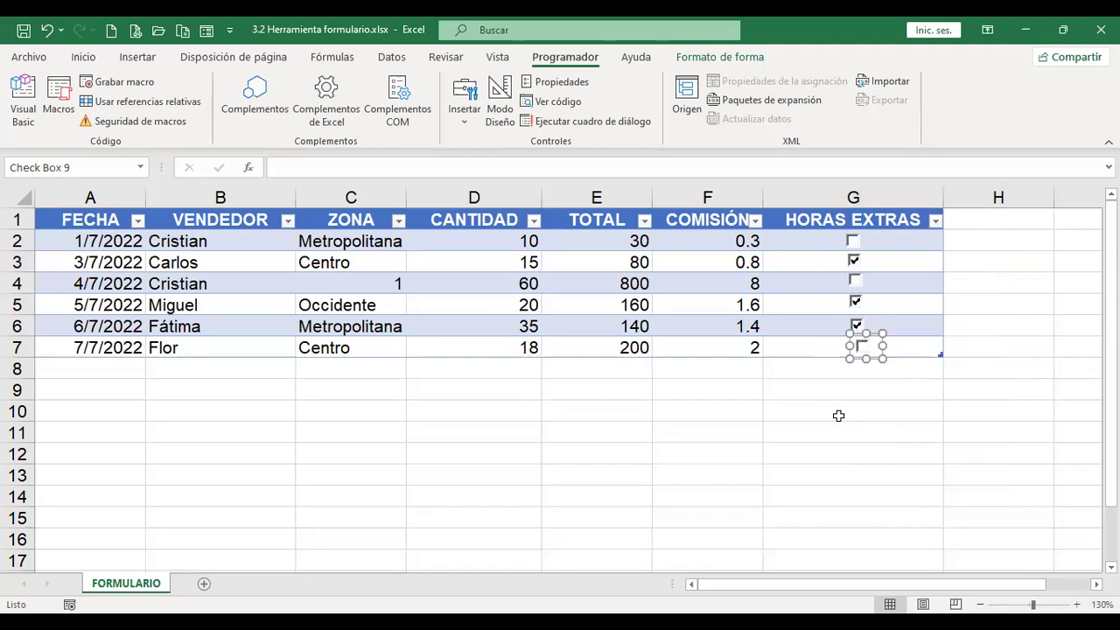
{"action": "left_click", "coordinate": [950, 411]}
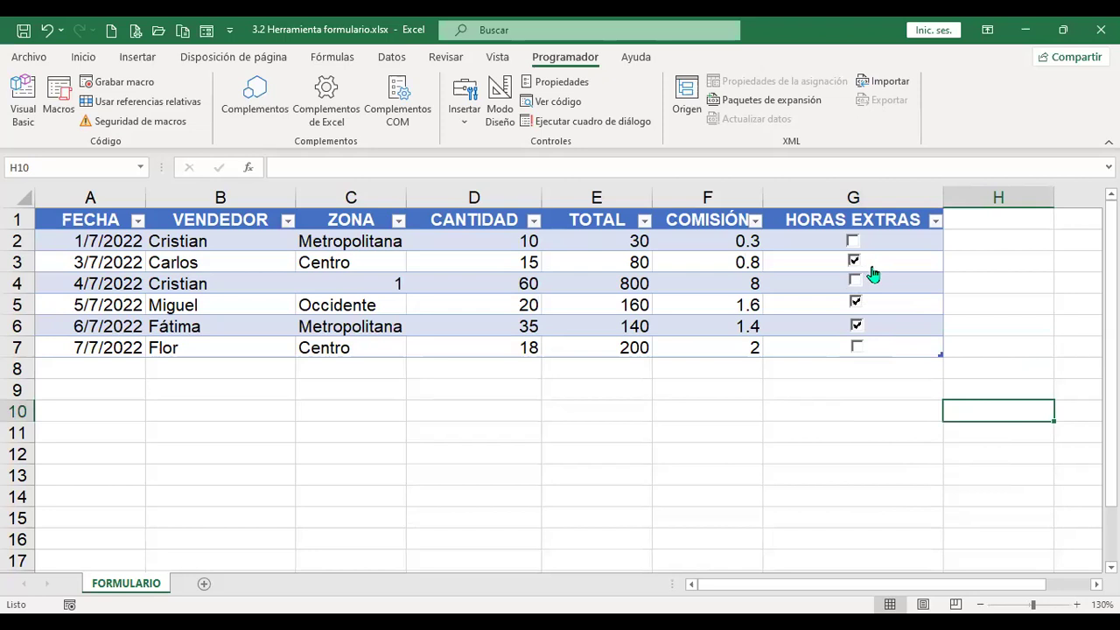
{"action": "left_click", "coordinate": [853, 242]}
{"action": "left_click", "coordinate": [855, 245]}
{"action": "left_click", "coordinate": [477, 124]}
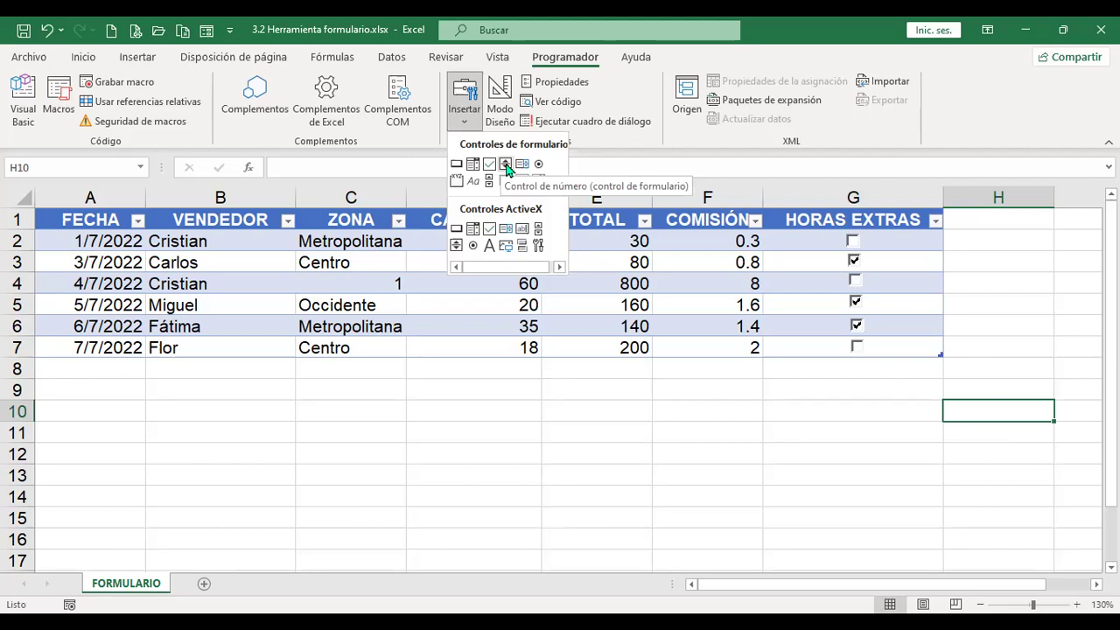
{"action": "left_click", "coordinate": [558, 387]}
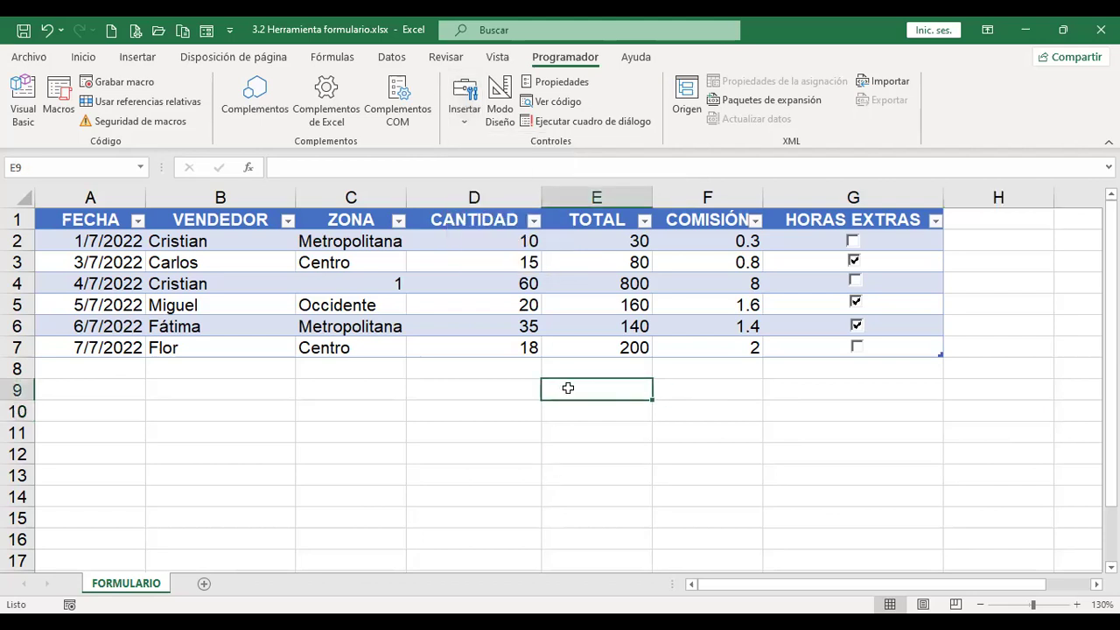
Examine the commission formula in cell F2 without changing it
{"action": "left_click", "coordinate": [716, 245]}
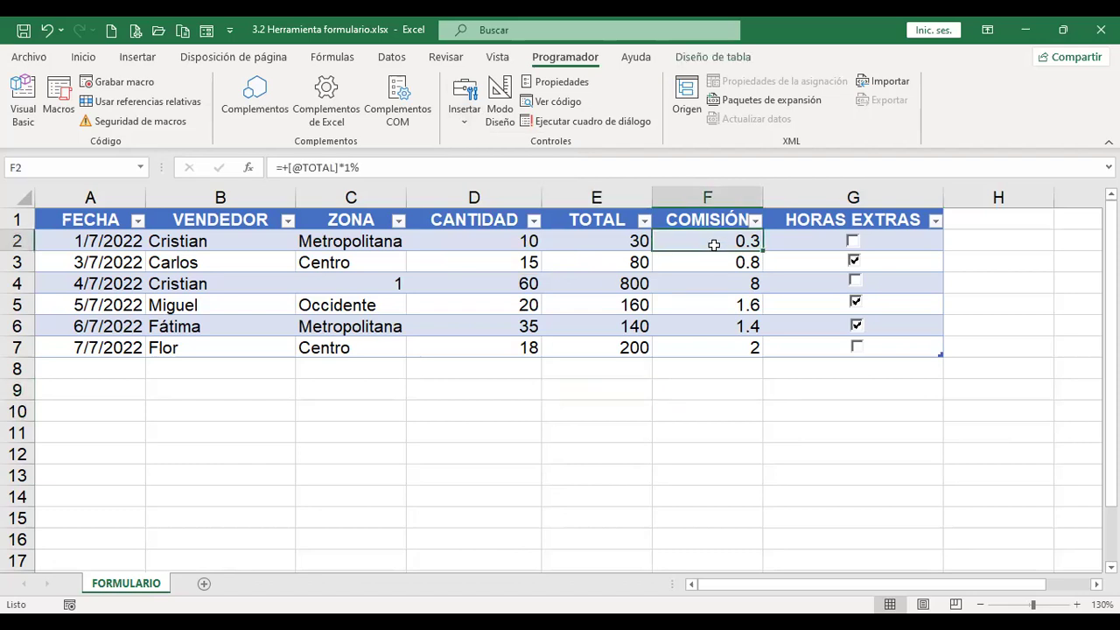
{"action": "double_click", "coordinate": [714, 245]}
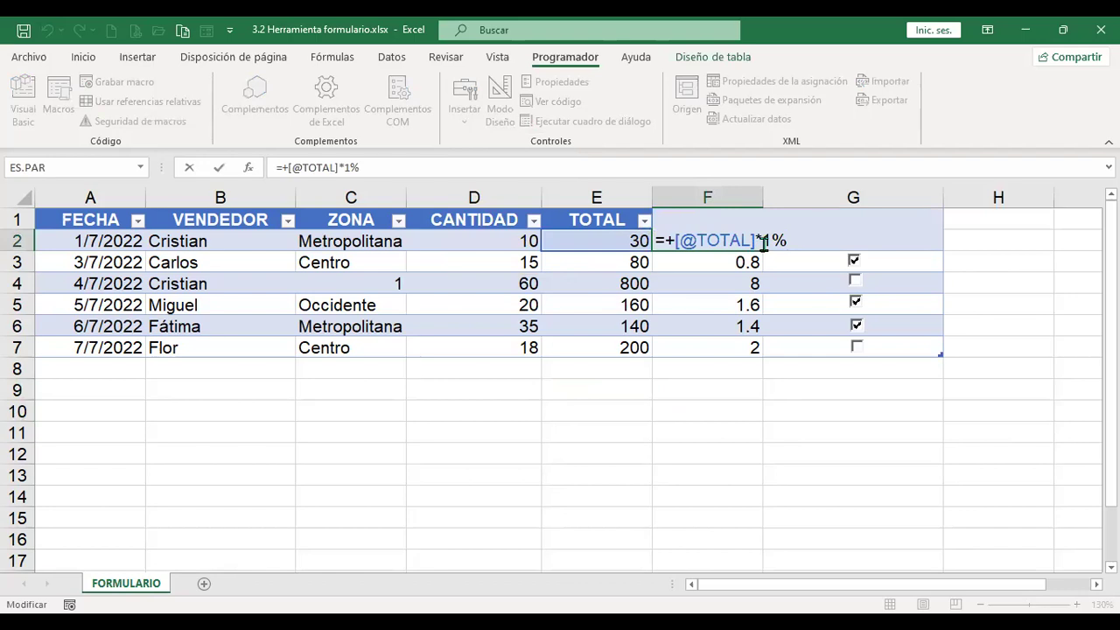
{"action": "key", "text": "Escape"}
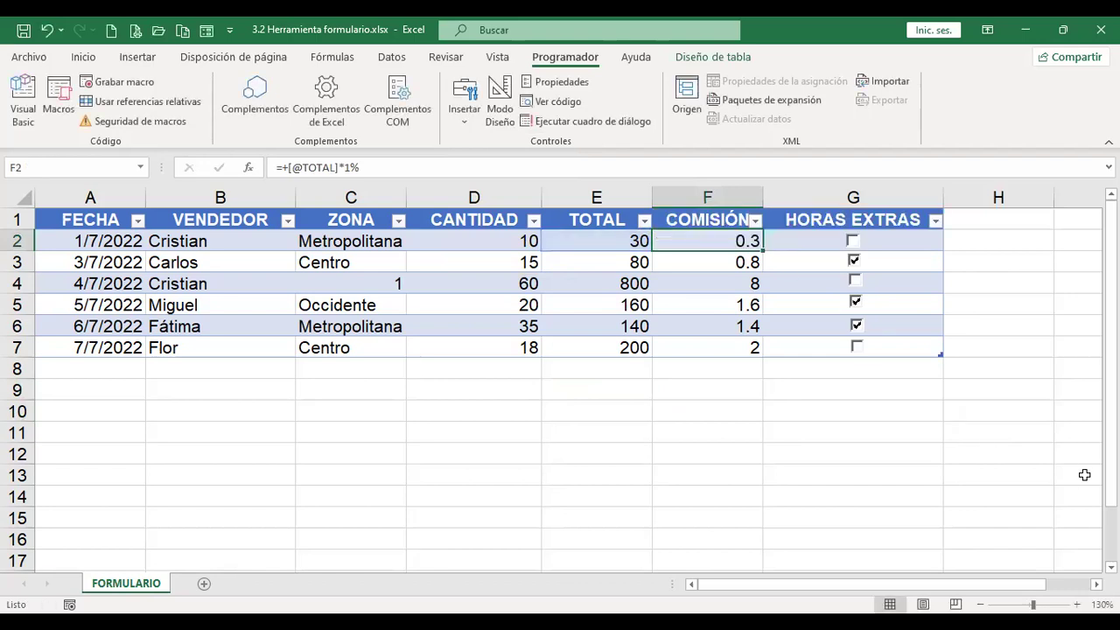
Enter the label "Comisión" in cell C9 and fill the adjacent cell D9 with yellow
{"action": "left_click", "coordinate": [321, 387]}
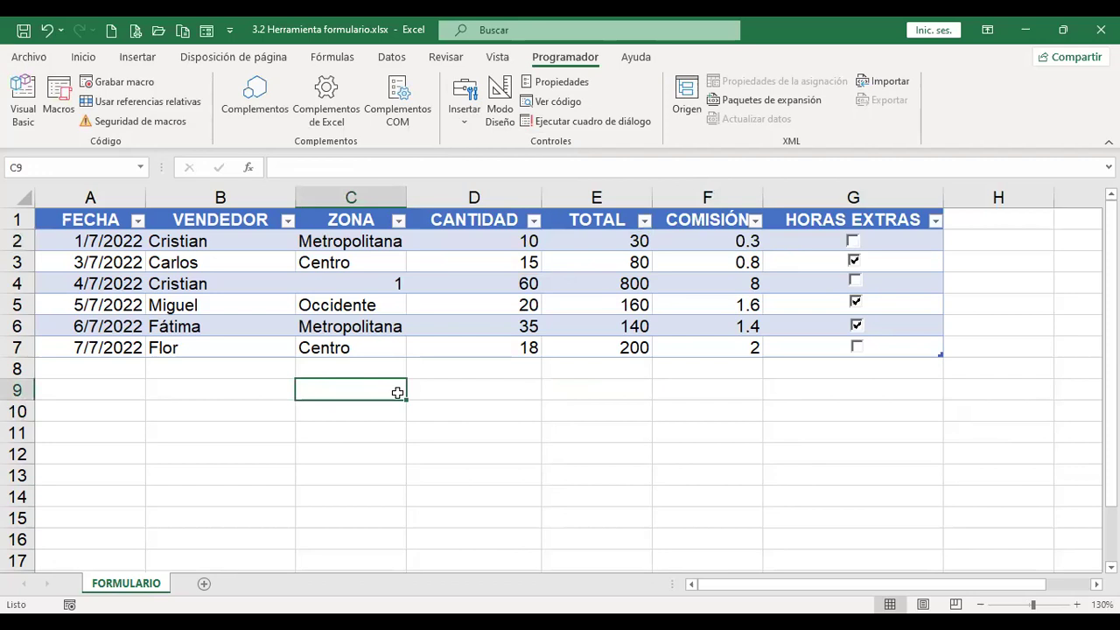
{"action": "type", "text": "Comisi+"}
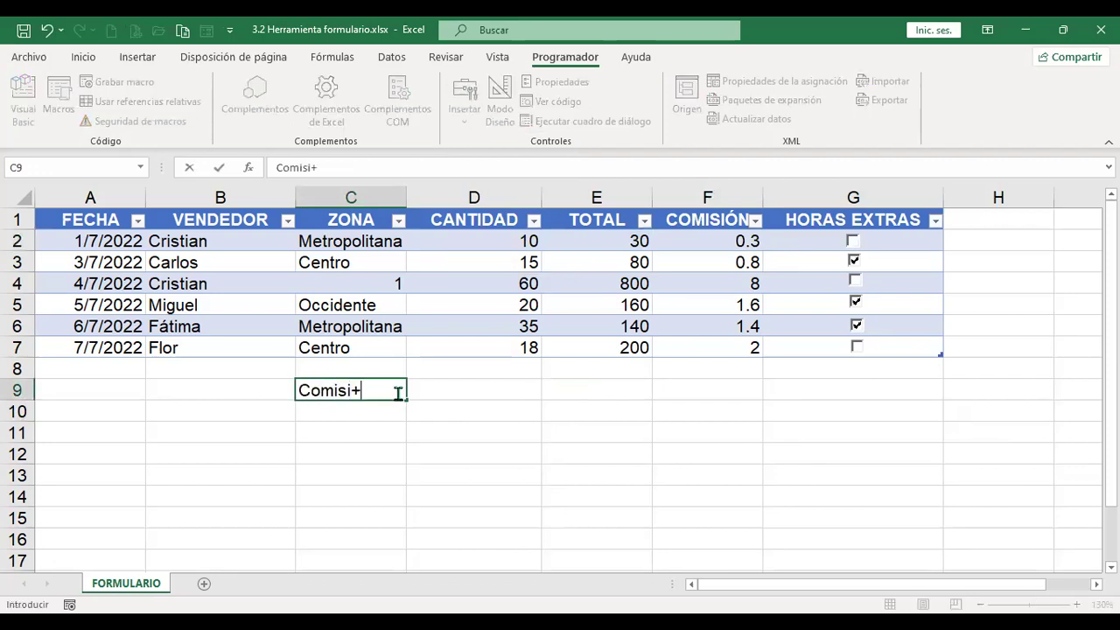
{"action": "key", "text": "BackSpace"}
{"action": "type", "text": "ón"}
{"action": "key", "text": "Return"}
{"action": "left_click", "coordinate": [398, 393]}
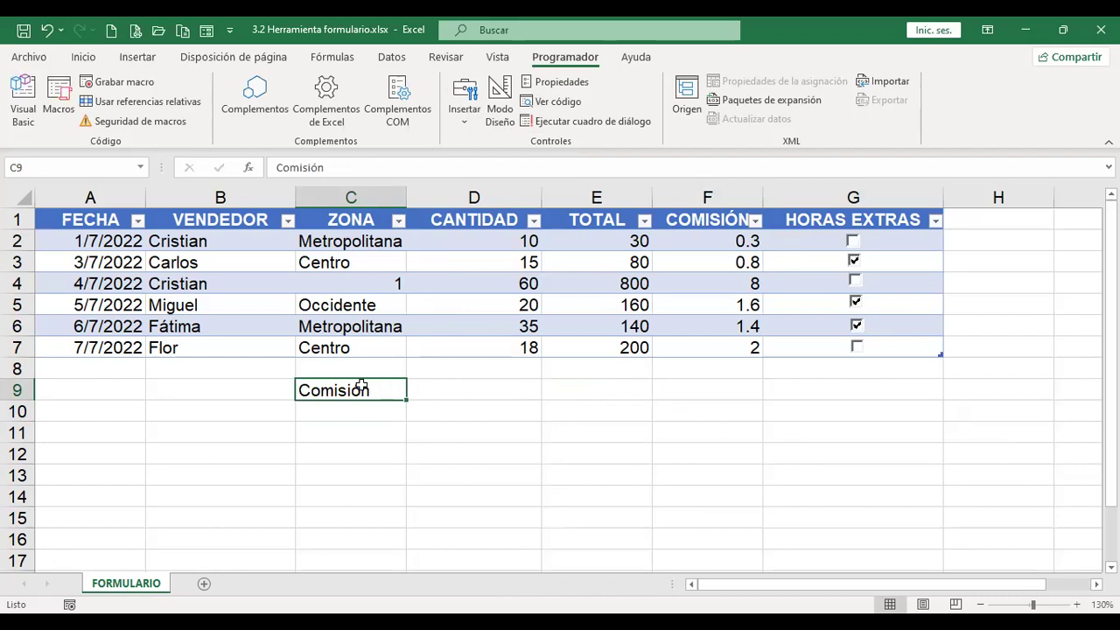
{"action": "left_click", "coordinate": [453, 390]}
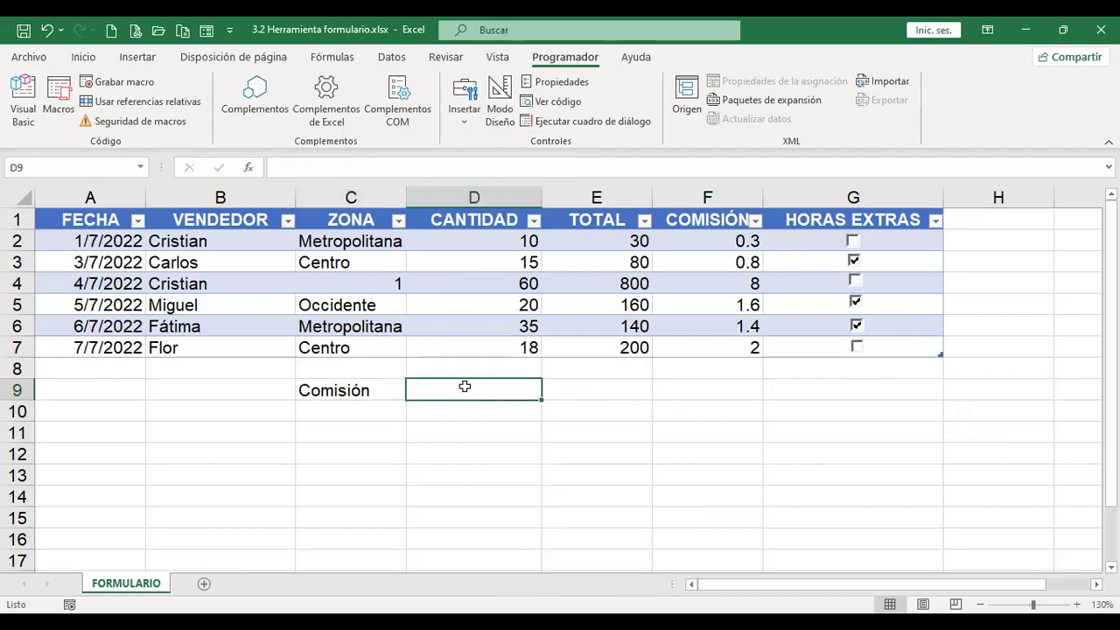
{"action": "left_click", "coordinate": [83, 58]}
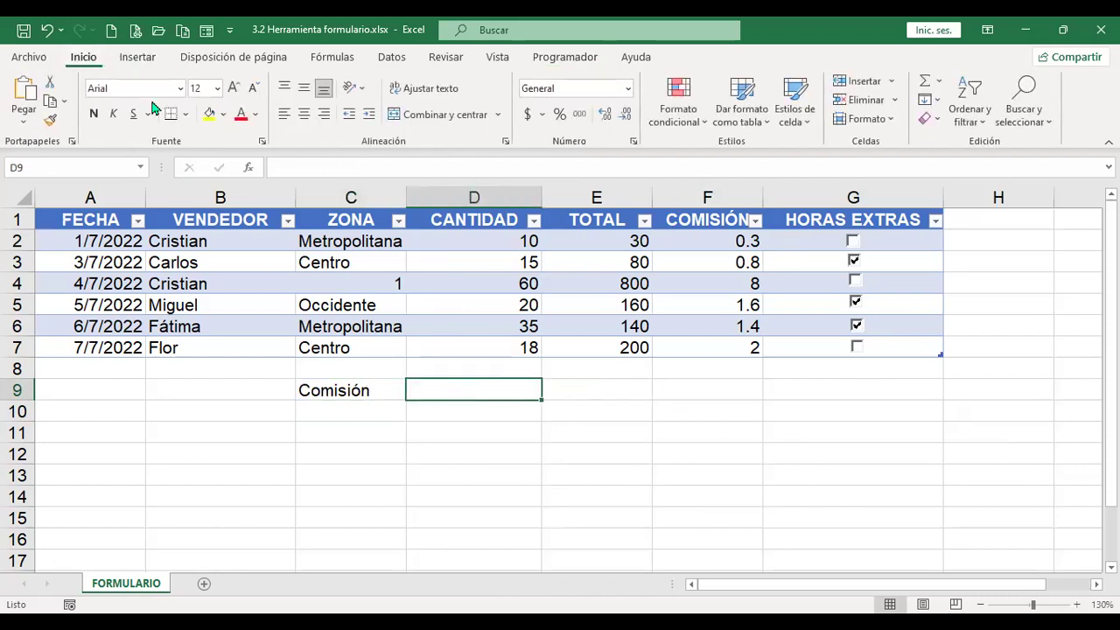
{"action": "left_click", "coordinate": [203, 121]}
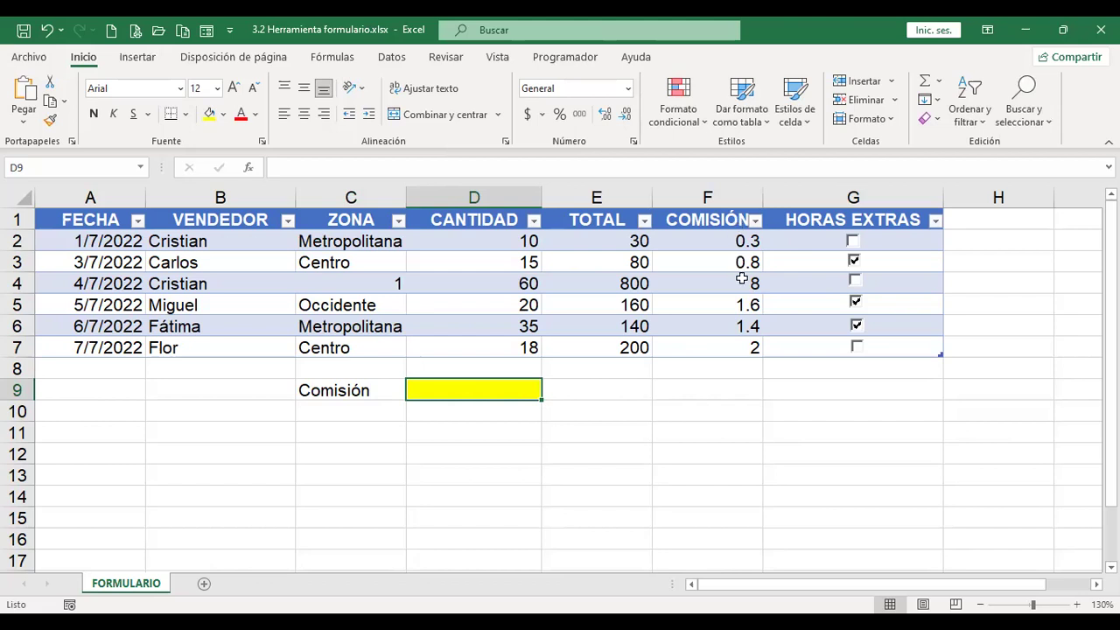
Review the percentage used in the COMISIÓN formula of the first table row
{"action": "left_click", "coordinate": [719, 245]}
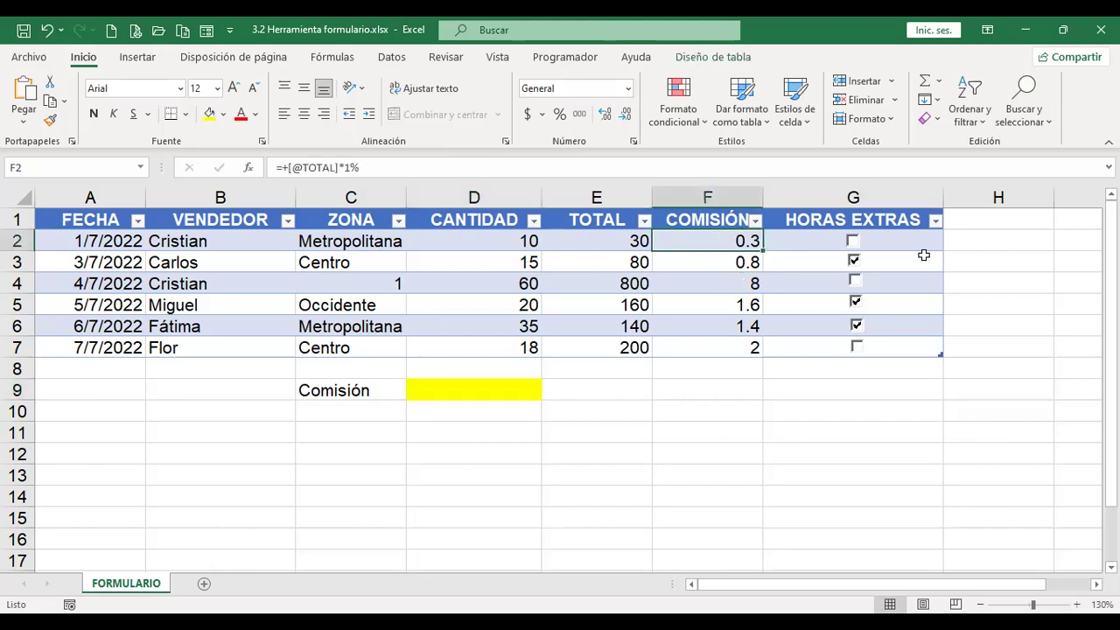
{"action": "key", "text": "F2"}
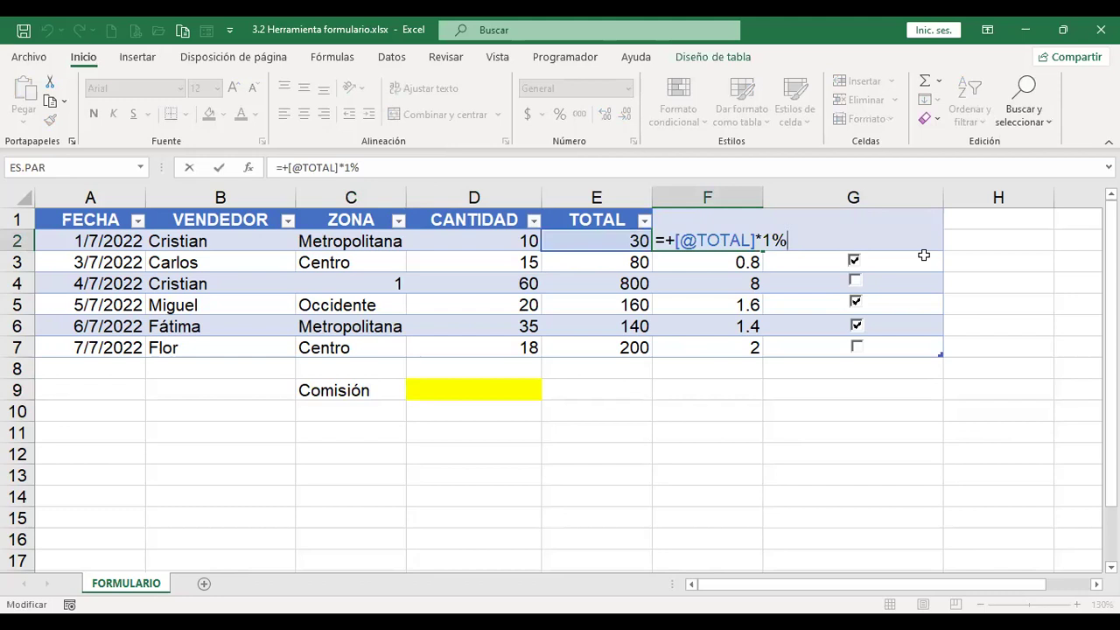
{"action": "key", "text": "Return"}
Draw a spin button form control in E9 right beside the yellow cell, narrow it slightly and deselect it
{"action": "left_click", "coordinate": [600, 393]}
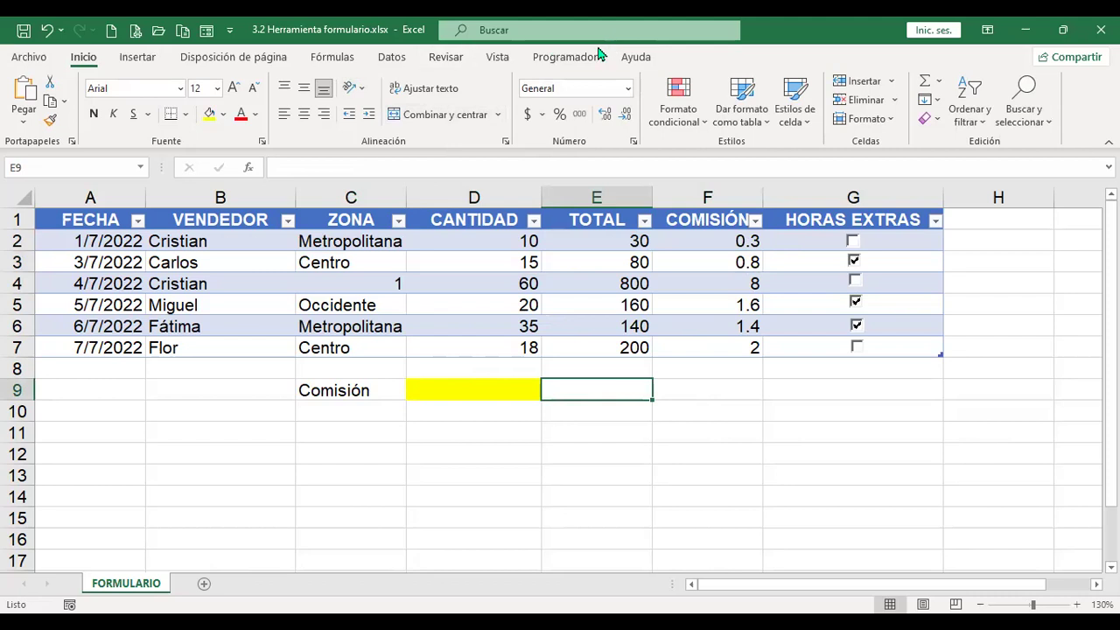
{"action": "left_click", "coordinate": [569, 57]}
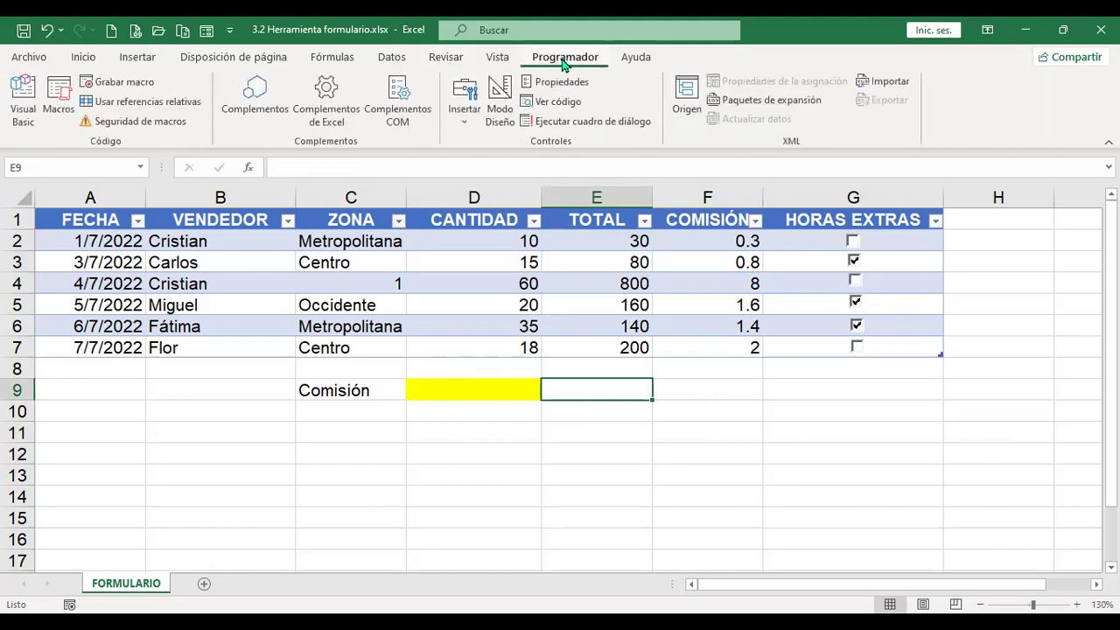
{"action": "left_click", "coordinate": [465, 127]}
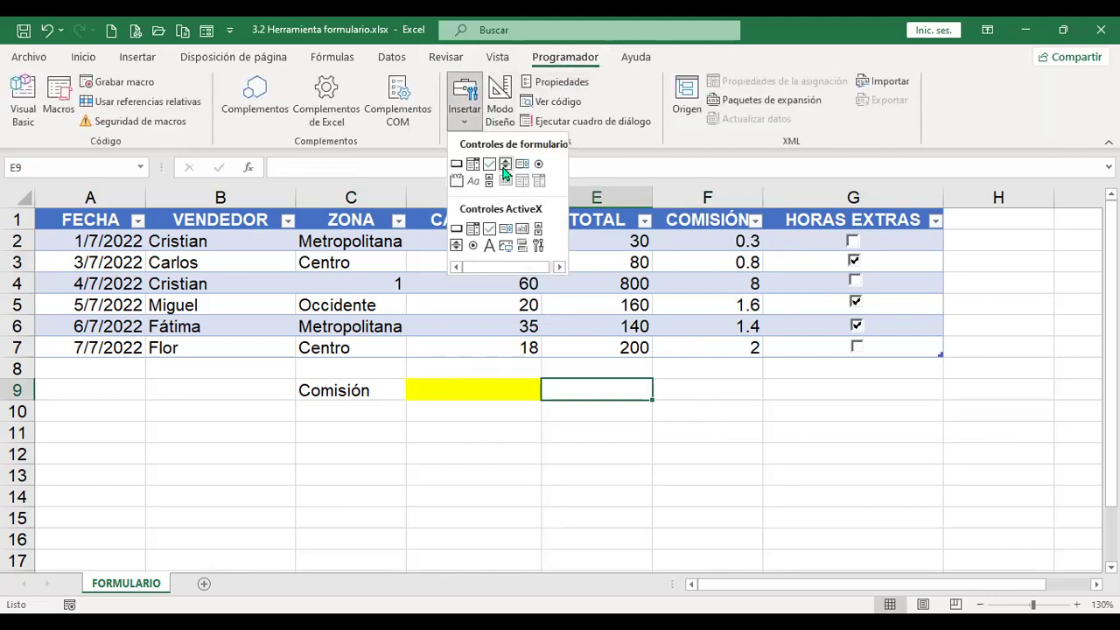
{"action": "left_click", "coordinate": [505, 164]}
{"action": "left_click_drag", "start_coordinate": [541, 379], "coordinate": [565, 401]}
{"action": "left_click", "coordinate": [586, 408]}
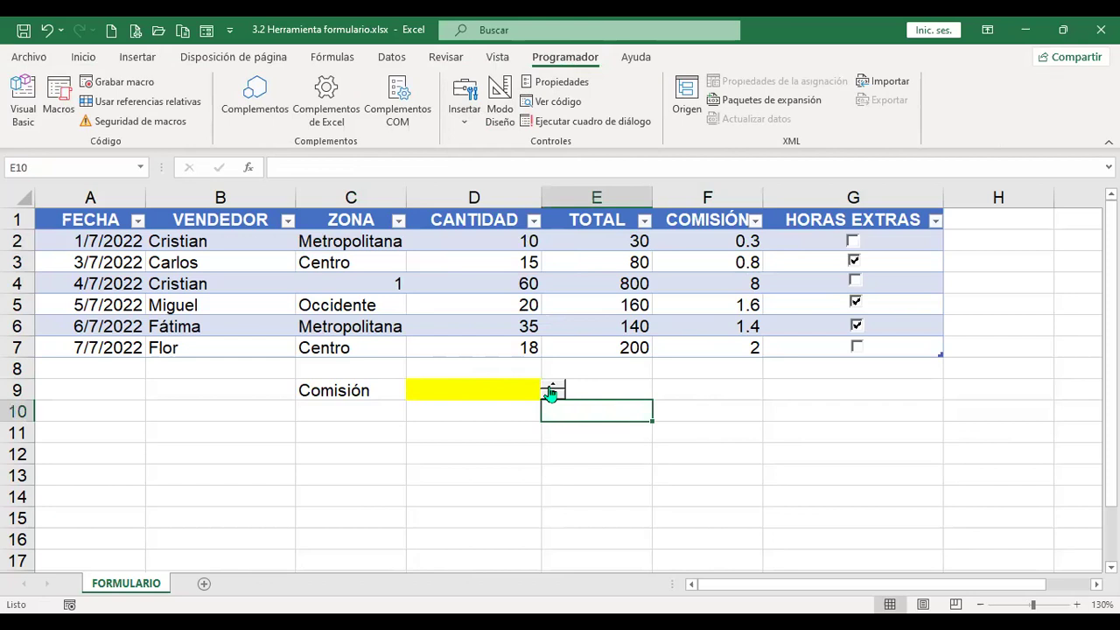
{"action": "left_click", "coordinate": [550, 394], "text": "ctrl"}
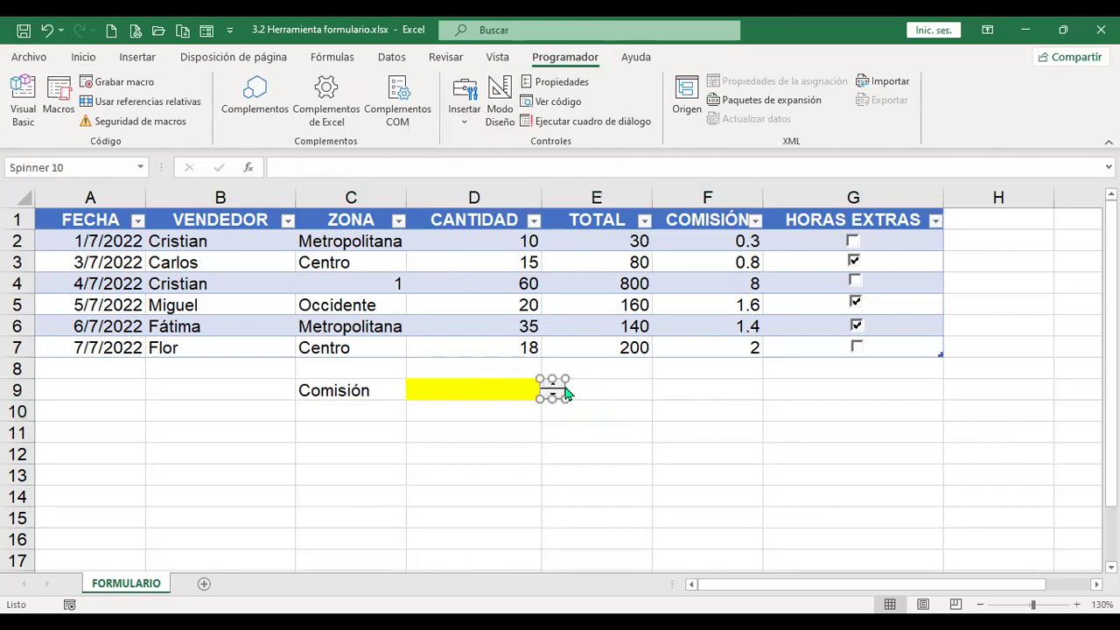
{"action": "left_click_drag", "start_coordinate": [561, 398], "coordinate": [562, 398]}
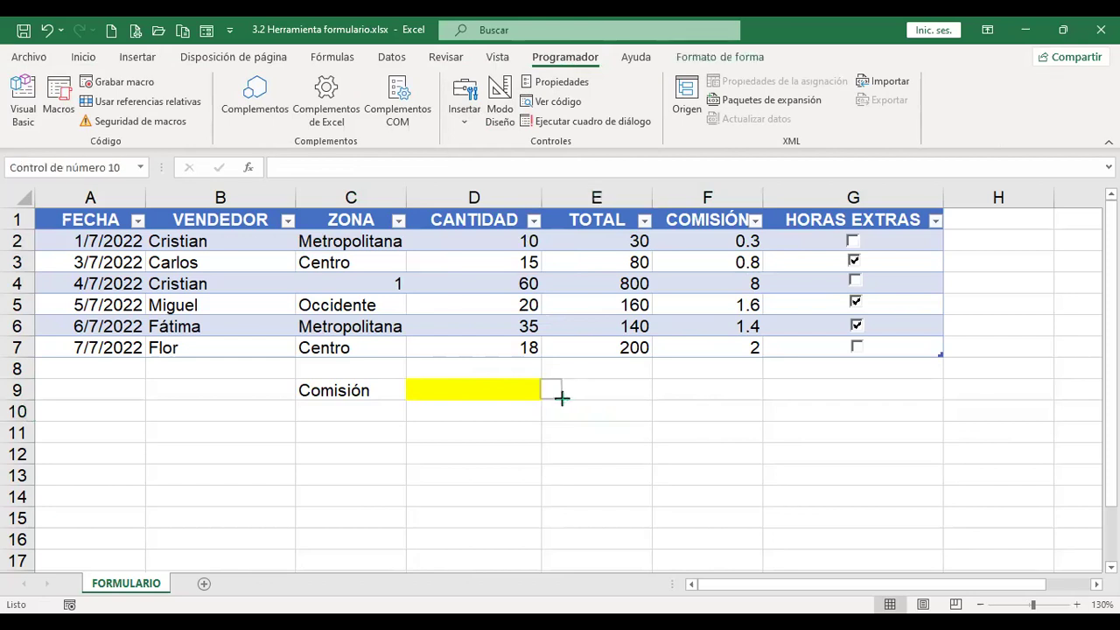
{"action": "left_click", "coordinate": [629, 409]}
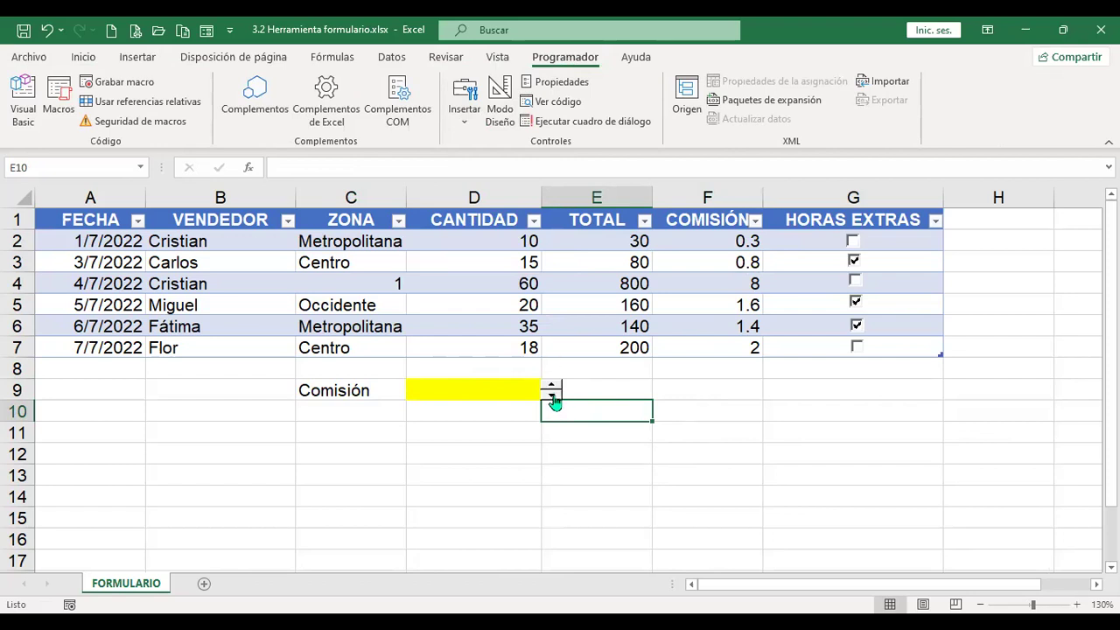
Open the spin button's control format settings and set its minimum value to 1
{"action": "left_click", "coordinate": [495, 392]}
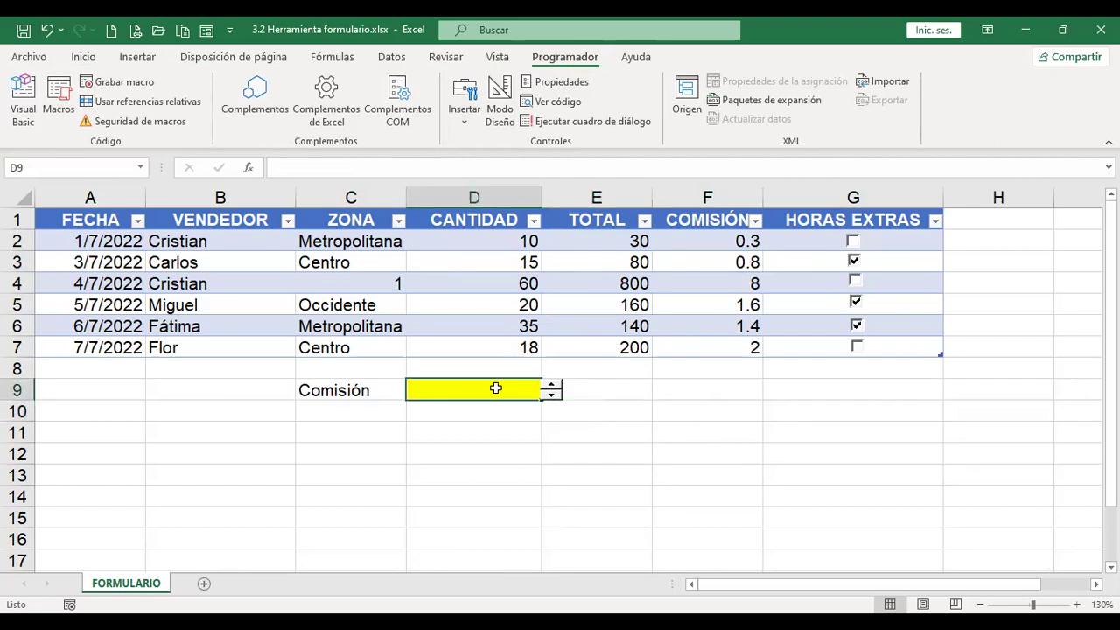
{"action": "left_click", "coordinate": [709, 241]}
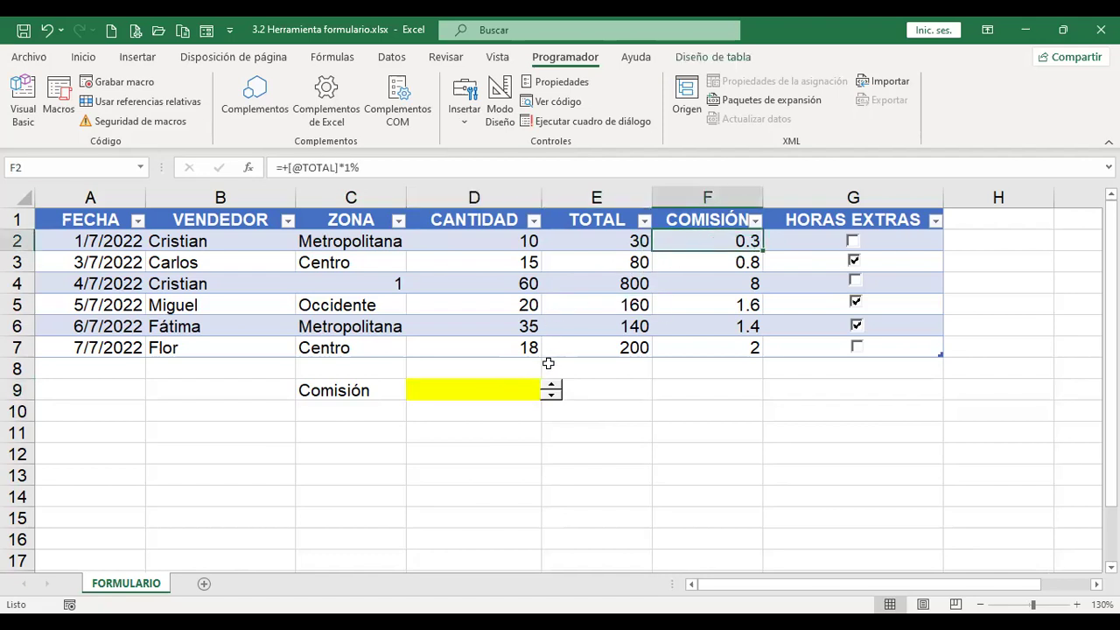
{"action": "right_click", "coordinate": [552, 394]}
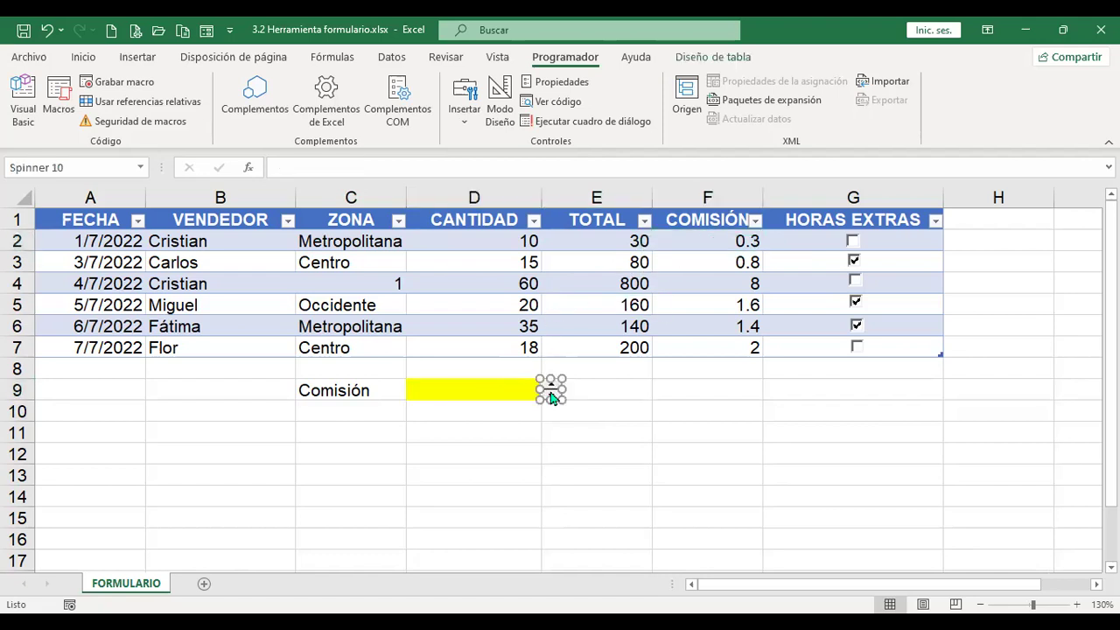
{"action": "left_click", "coordinate": [618, 548]}
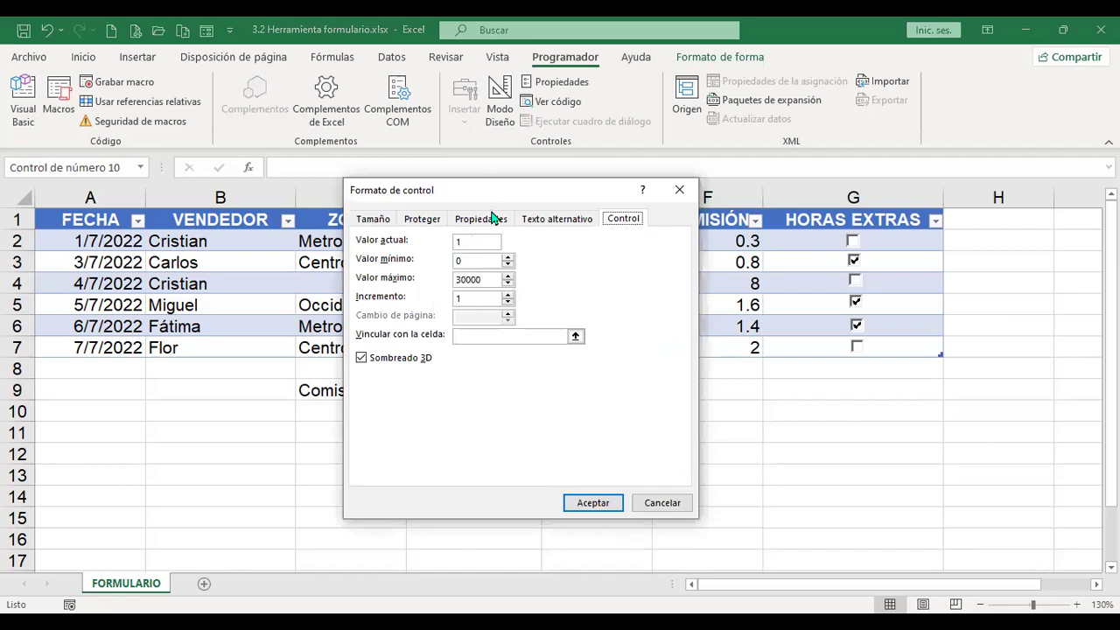
{"action": "left_click", "coordinate": [485, 261]}
{"action": "key", "text": "Delete"}
{"action": "type", "text": "1"}
Set the spin button's maximum value to 5 and move the format dialog clear of the yellow cell D9
{"action": "left_click", "coordinate": [487, 280]}
{"action": "key", "text": "BackSpace"}
{"action": "key", "text": "BackSpace"}
{"action": "key", "text": "BackSpace"}
{"action": "key", "text": "BackSpace"}
{"action": "key", "text": "BackSpace"}
{"action": "type", "text": "5"}
{"action": "left_click_drag", "start_coordinate": [516, 194], "coordinate": [830, 151]}
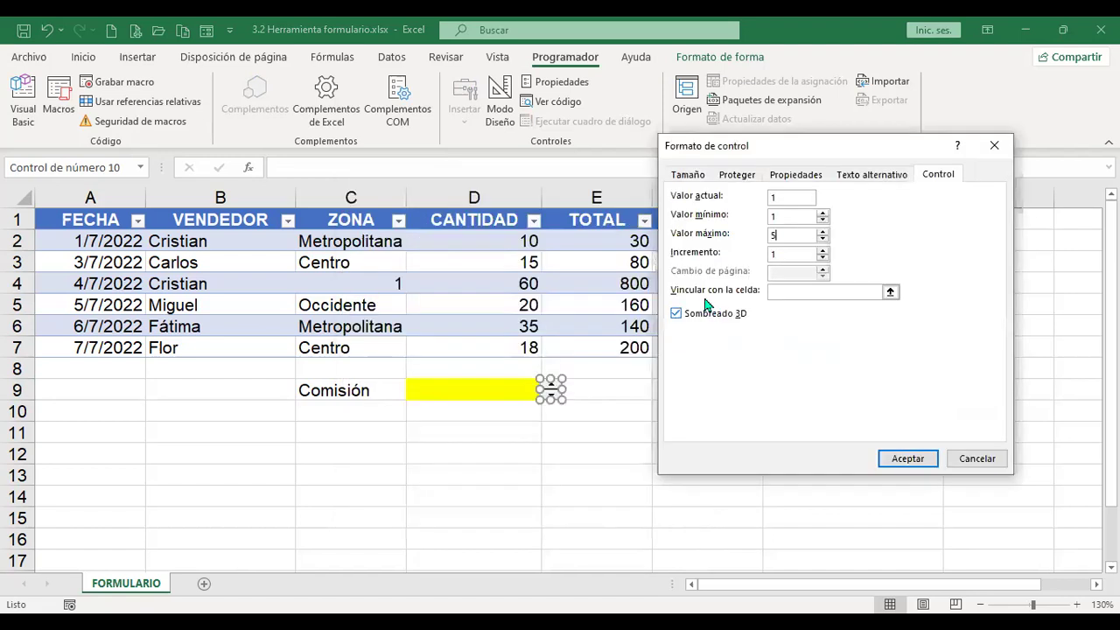
Link the spin button to cell $D$9, accept the control format and deselect the control
{"action": "left_click", "coordinate": [790, 289]}
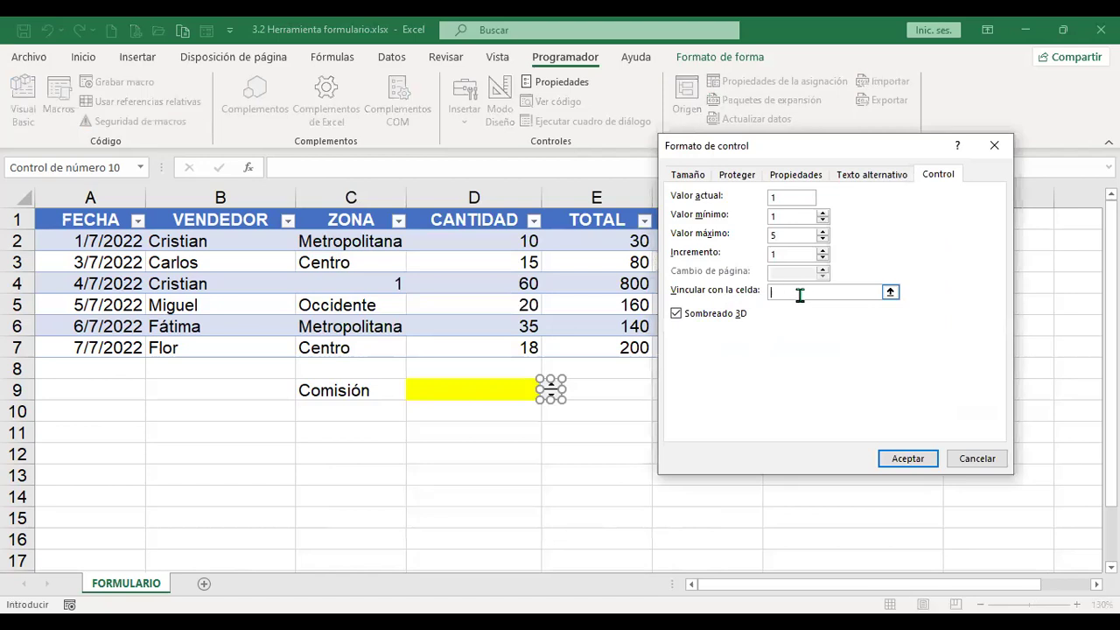
{"action": "left_click", "coordinate": [488, 393]}
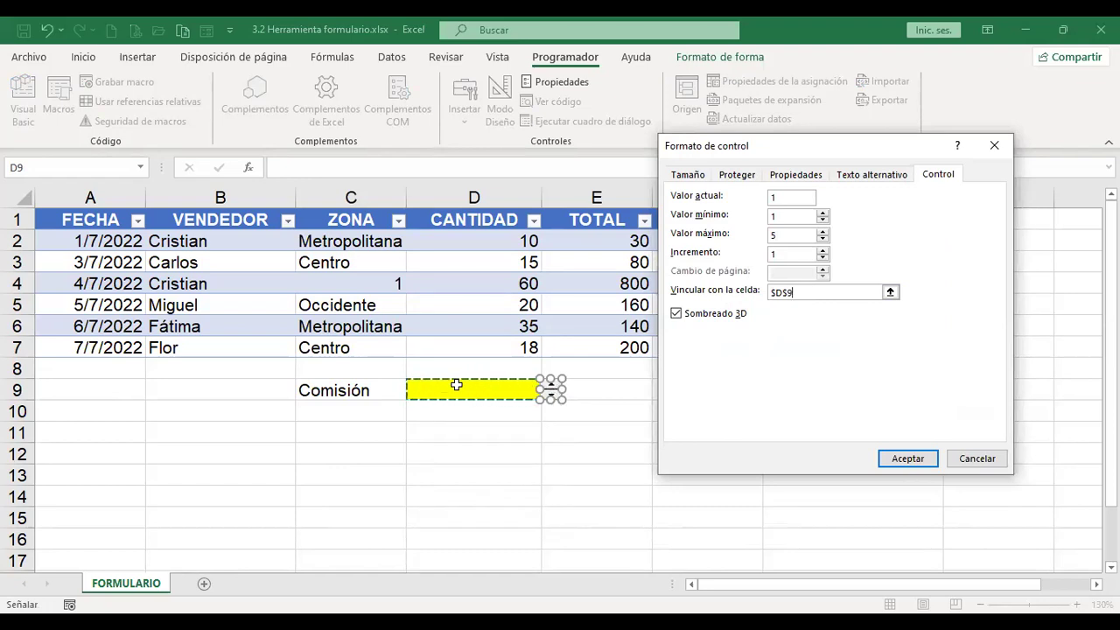
{"action": "left_click", "coordinate": [905, 458]}
{"action": "left_click", "coordinate": [570, 449]}
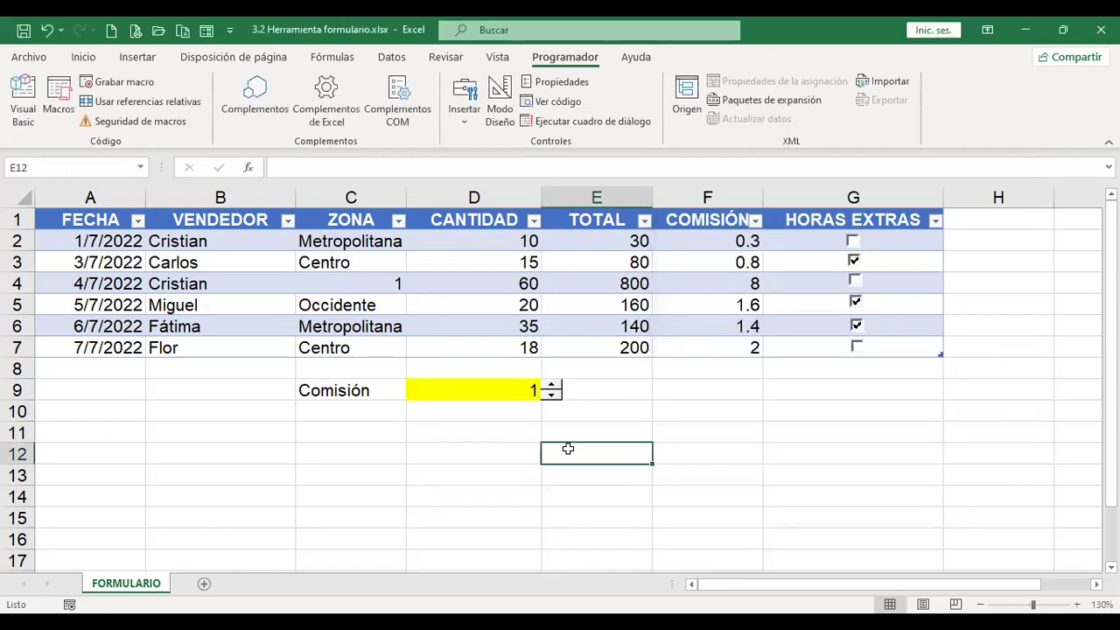
Try the spin button by stepping D9 up to 5, down to 1 and up to 5 again
{"action": "left_click", "coordinate": [553, 386]}
{"action": "left_click", "coordinate": [553, 386]}
{"action": "left_click", "coordinate": [553, 387]}
{"action": "left_click", "coordinate": [553, 387]}
{"action": "left_click", "coordinate": [554, 396]}
{"action": "left_click", "coordinate": [554, 395]}
{"action": "left_click", "coordinate": [554, 396]}
{"action": "left_click", "coordinate": [554, 396]}
{"action": "left_click", "coordinate": [553, 386]}
{"action": "left_click", "coordinate": [553, 386]}
{"action": "left_click", "coordinate": [554, 386]}
{"action": "left_click", "coordinate": [553, 386]}
Replace the 1% in F2's COMISIÓN formula with the absolute reference $D$9
{"action": "left_click", "coordinate": [709, 237]}
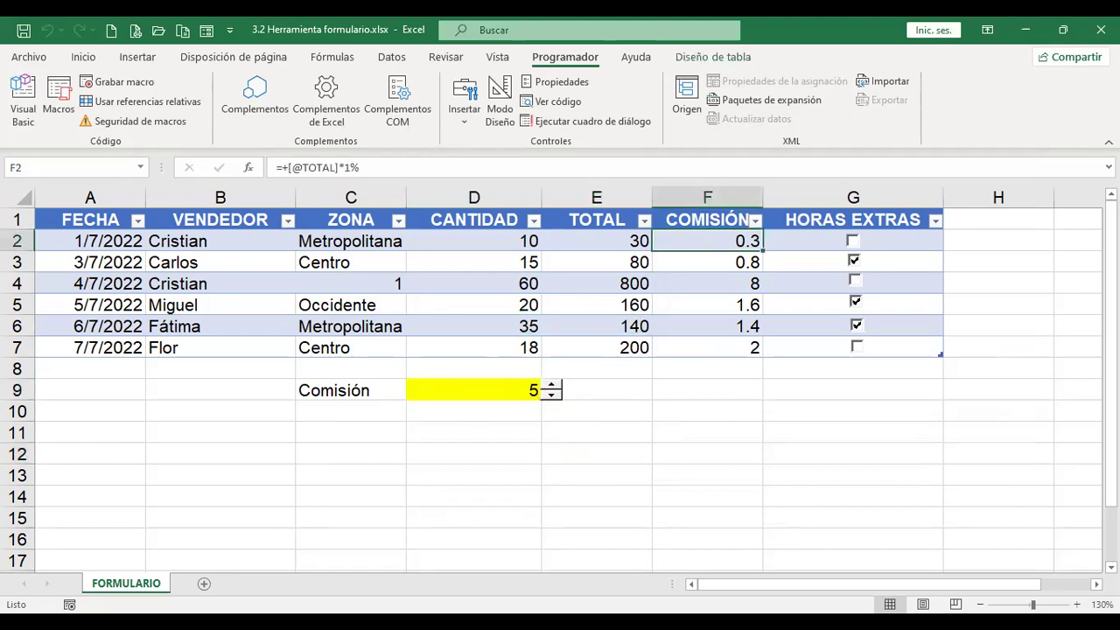
{"action": "key", "text": "F2"}
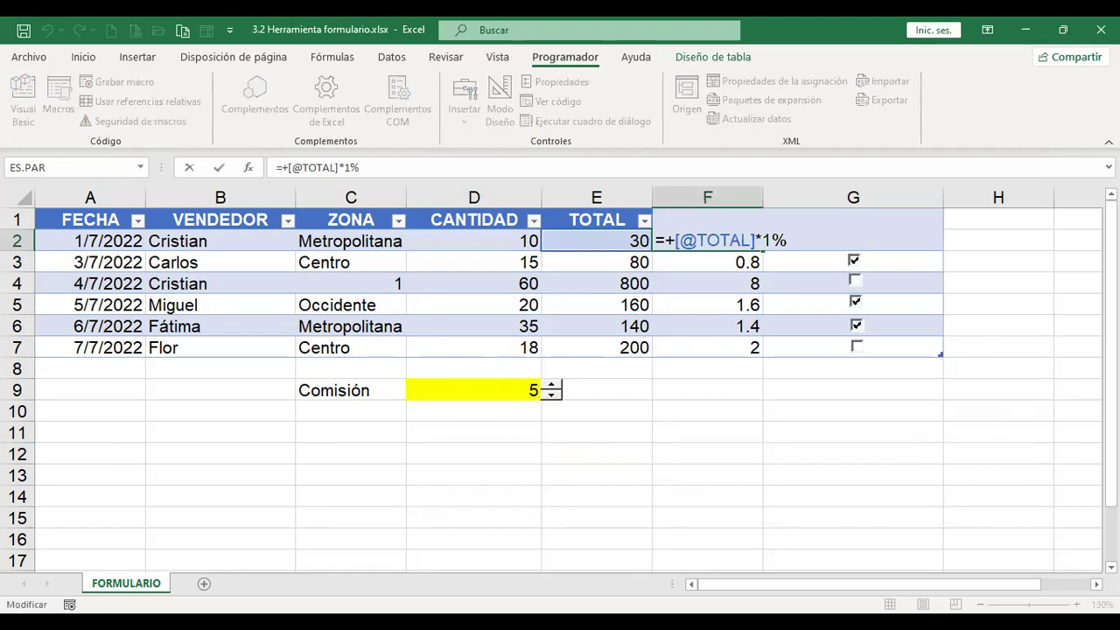
{"action": "key", "text": "BackSpace"}
{"action": "key", "text": "BackSpace"}
{"action": "key", "text": "BackSpace"}
{"action": "left_click", "coordinate": [504, 391]}
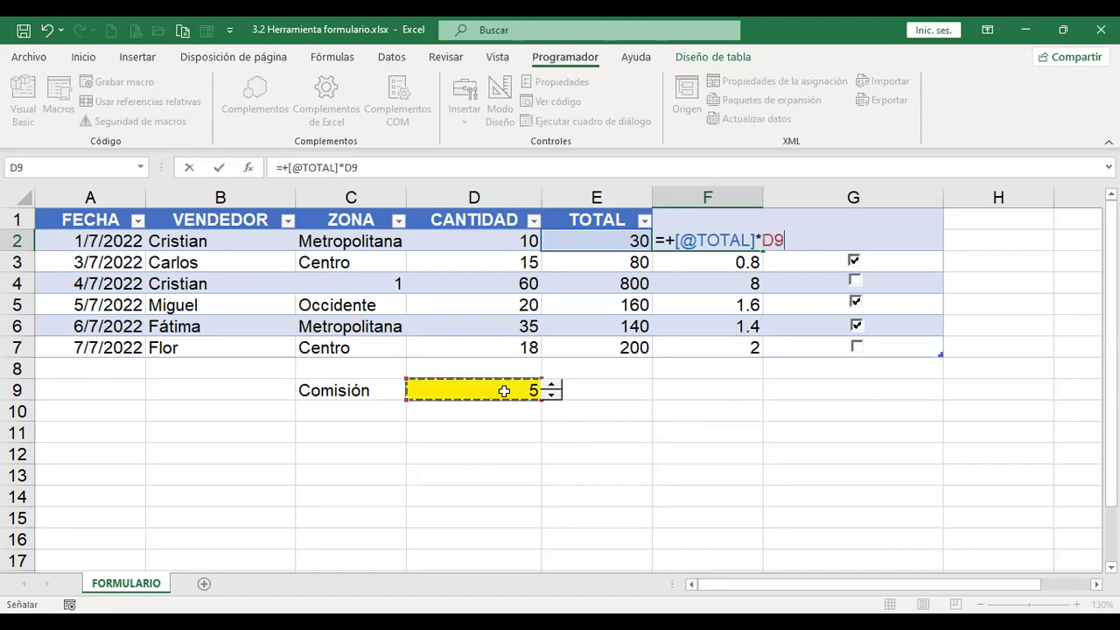
{"action": "key", "text": "F4"}
{"action": "key", "text": "Return"}
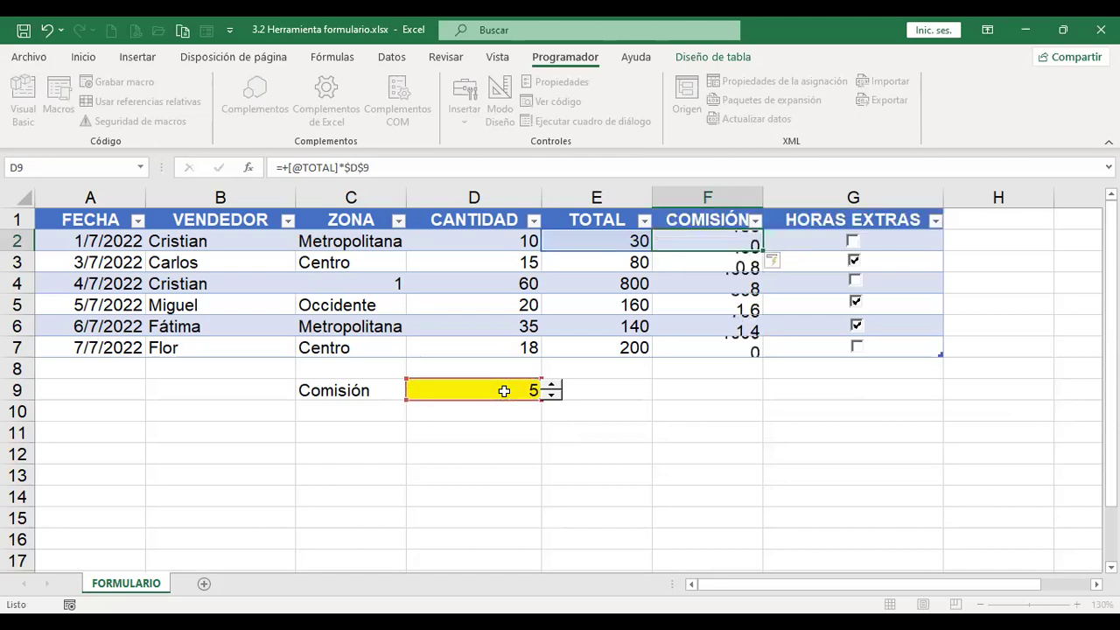
{"action": "key", "text": "Up"}
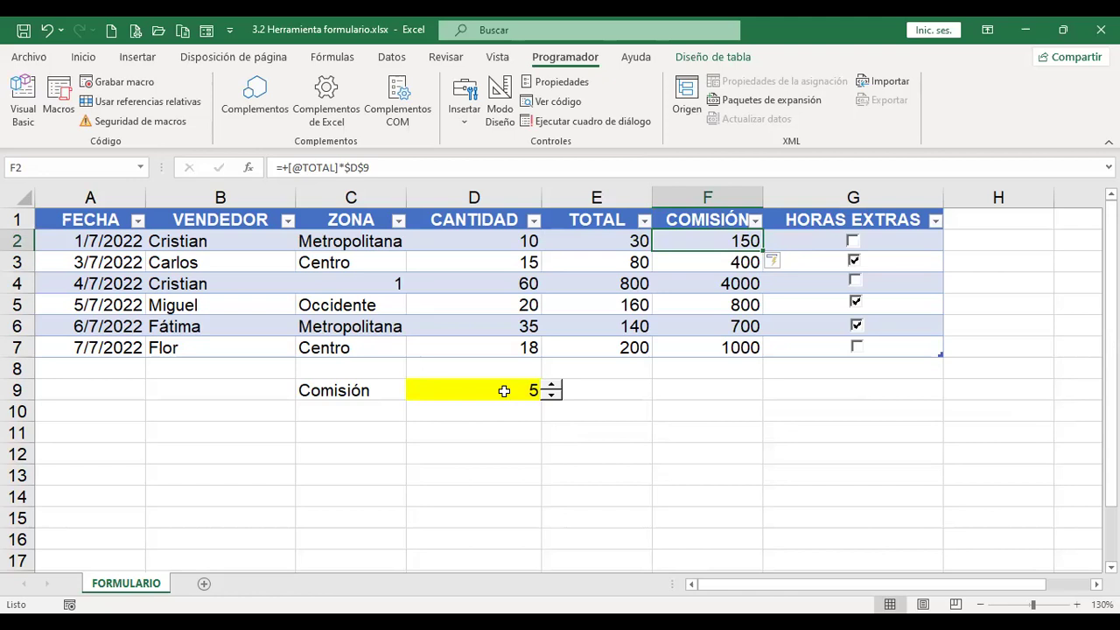
{"action": "key", "text": "F2"}
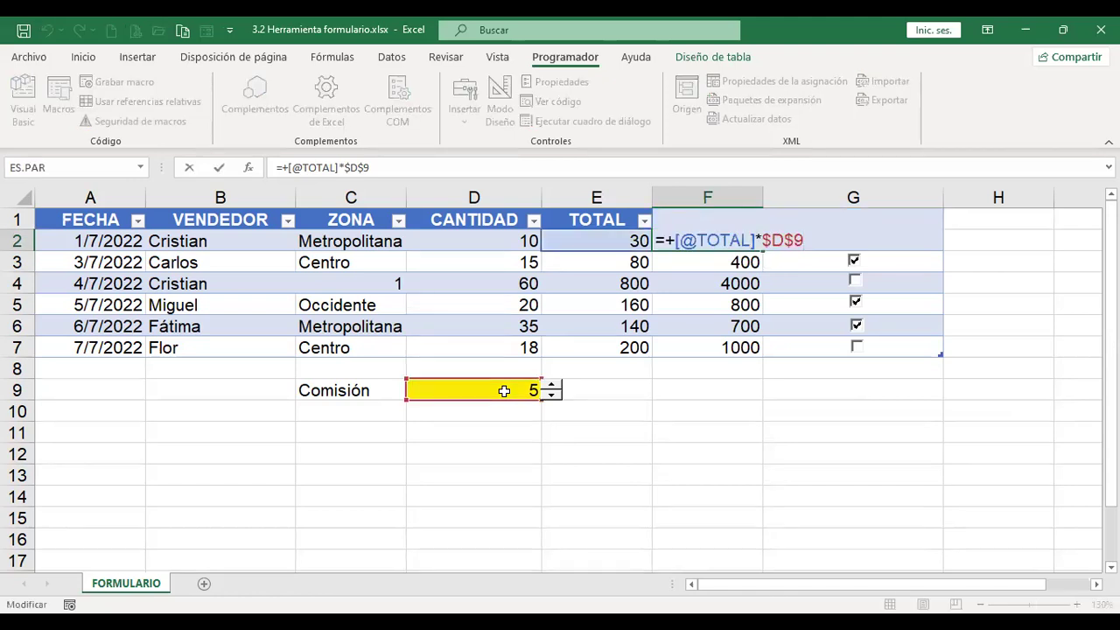
{"action": "type", "text": "/100"}
{"action": "key", "text": "Return"}
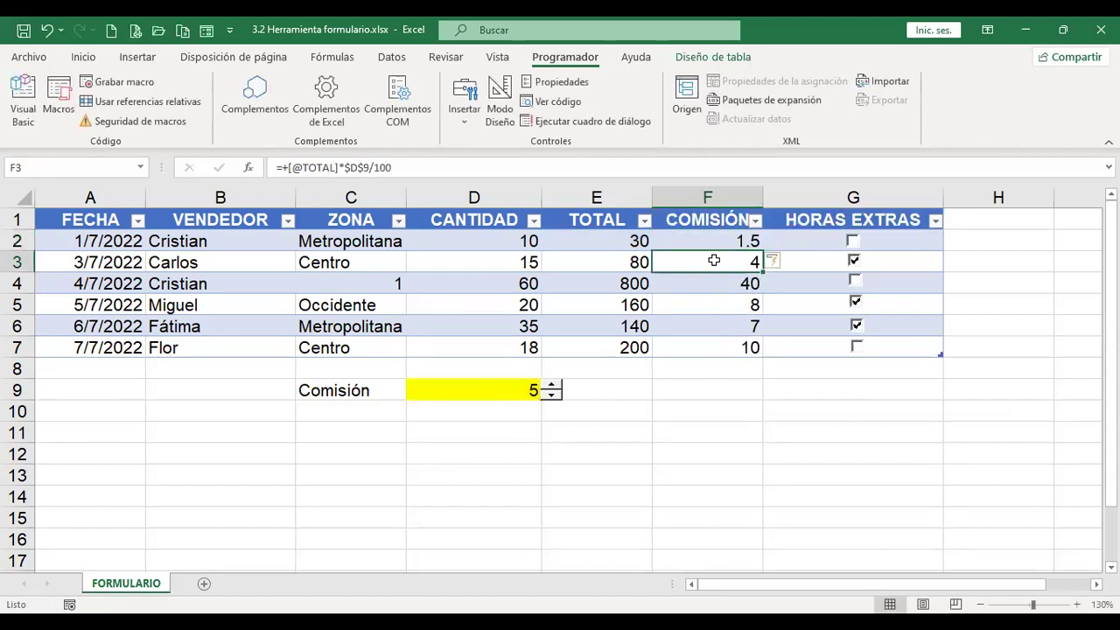
Test the COMISIÓN column's response by stepping the spin button down to 1 and back up to 5 twice
{"action": "left_click", "coordinate": [552, 397]}
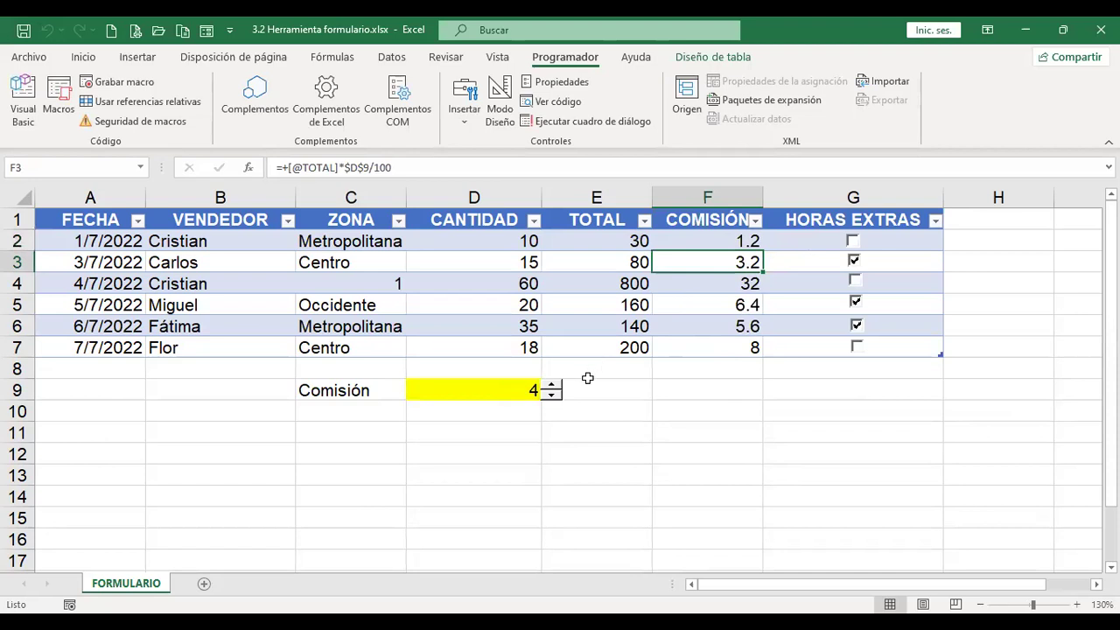
{"action": "left_click", "coordinate": [553, 396]}
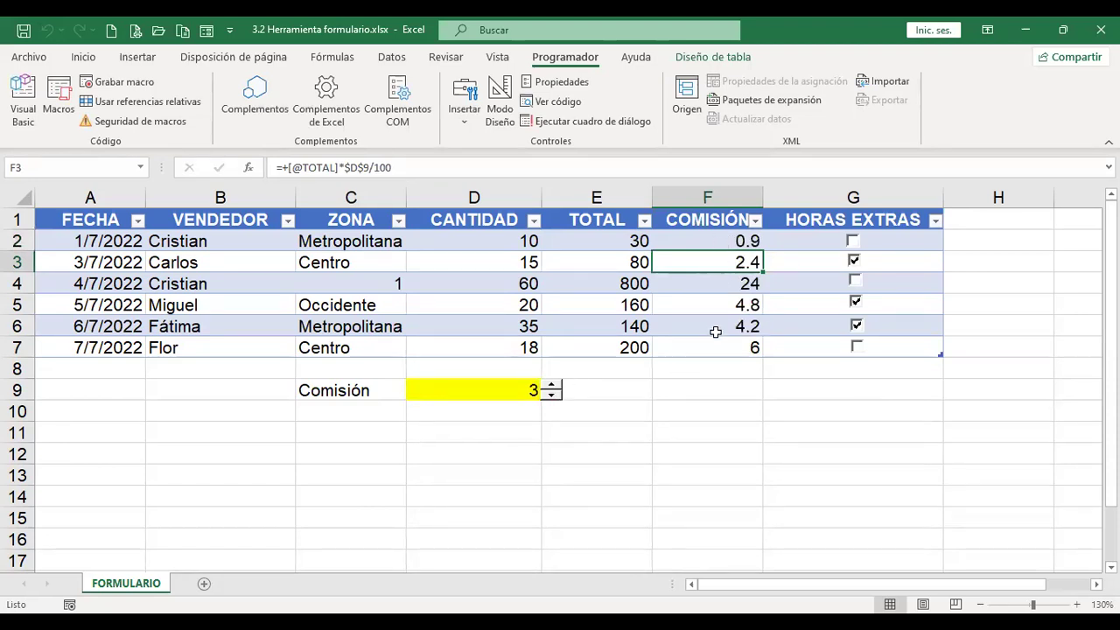
{"action": "left_click", "coordinate": [552, 397]}
{"action": "left_click", "coordinate": [552, 396]}
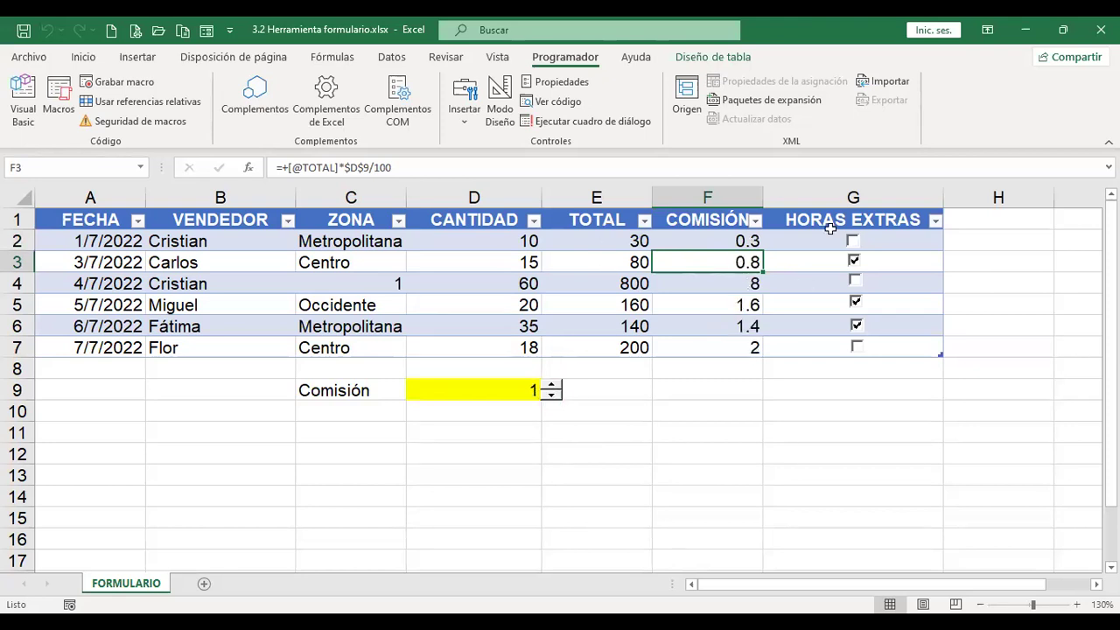
{"action": "left_click", "coordinate": [553, 386]}
{"action": "left_click", "coordinate": [553, 386]}
{"action": "left_click", "coordinate": [552, 386]}
{"action": "left_click", "coordinate": [553, 386]}
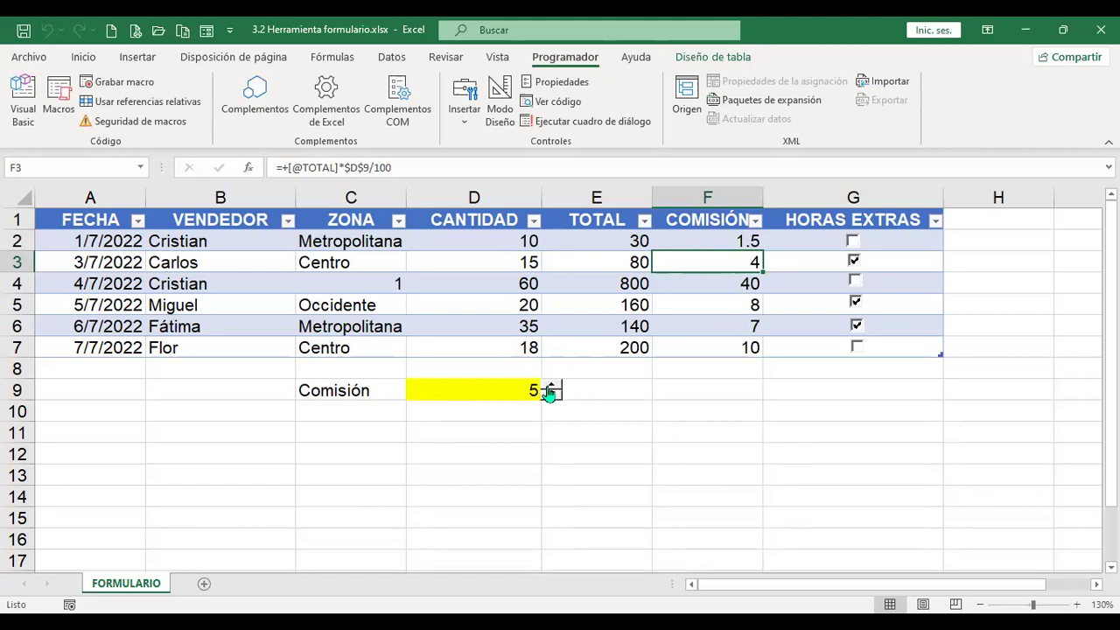
{"action": "left_click", "coordinate": [551, 397]}
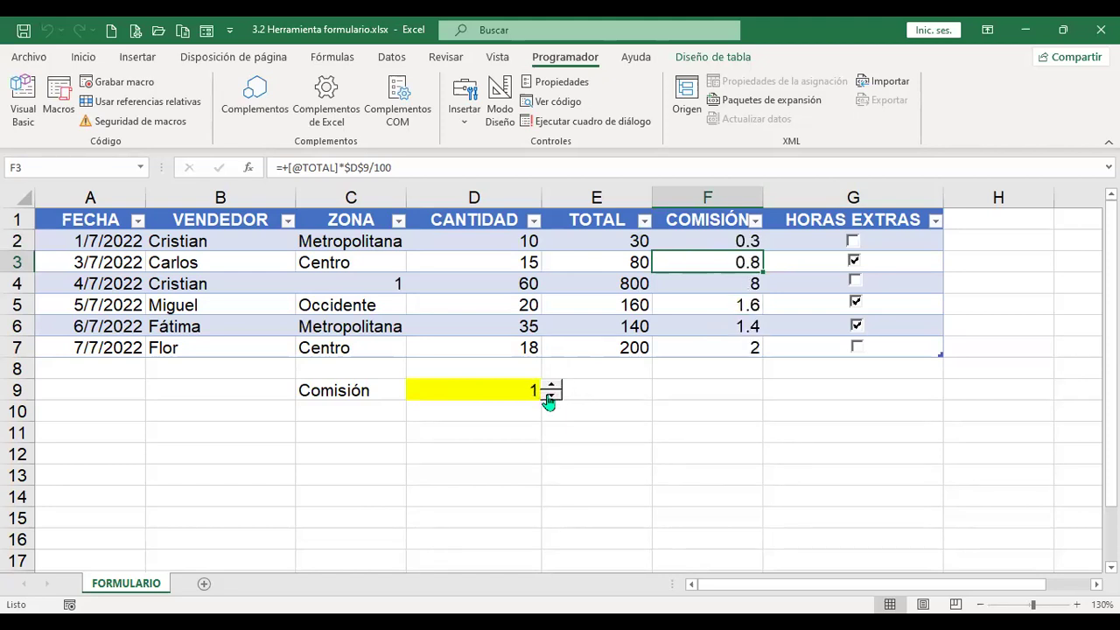
{"action": "left_click", "coordinate": [552, 386]}
{"action": "left_click", "coordinate": [552, 386]}
{"action": "left_click", "coordinate": [552, 386]}
{"action": "left_click", "coordinate": [552, 386]}
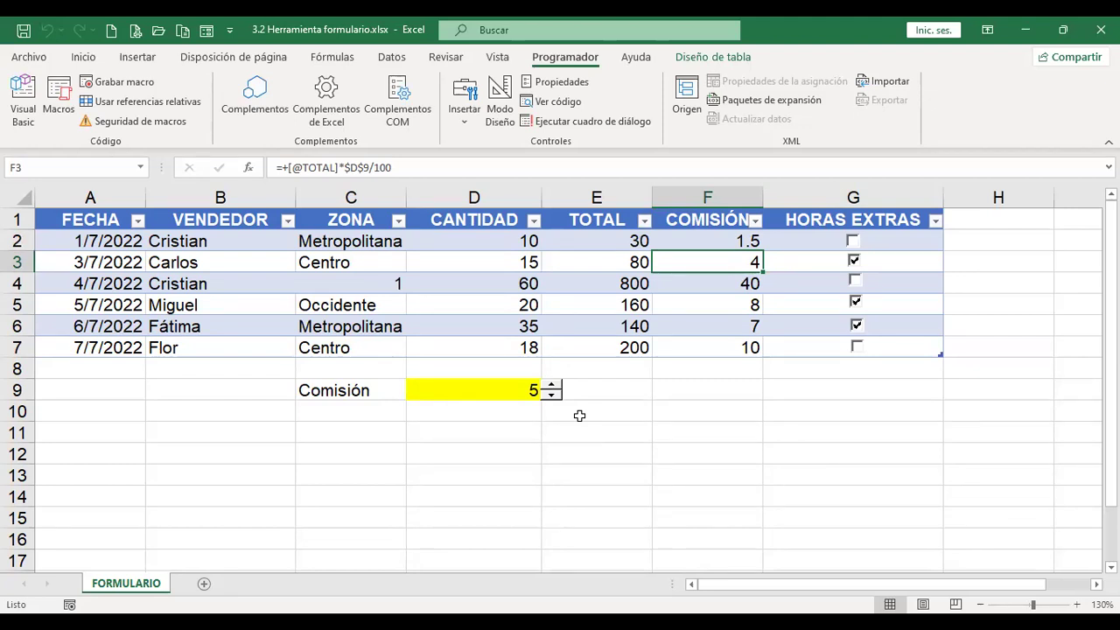
{"action": "left_click", "coordinate": [616, 384]}
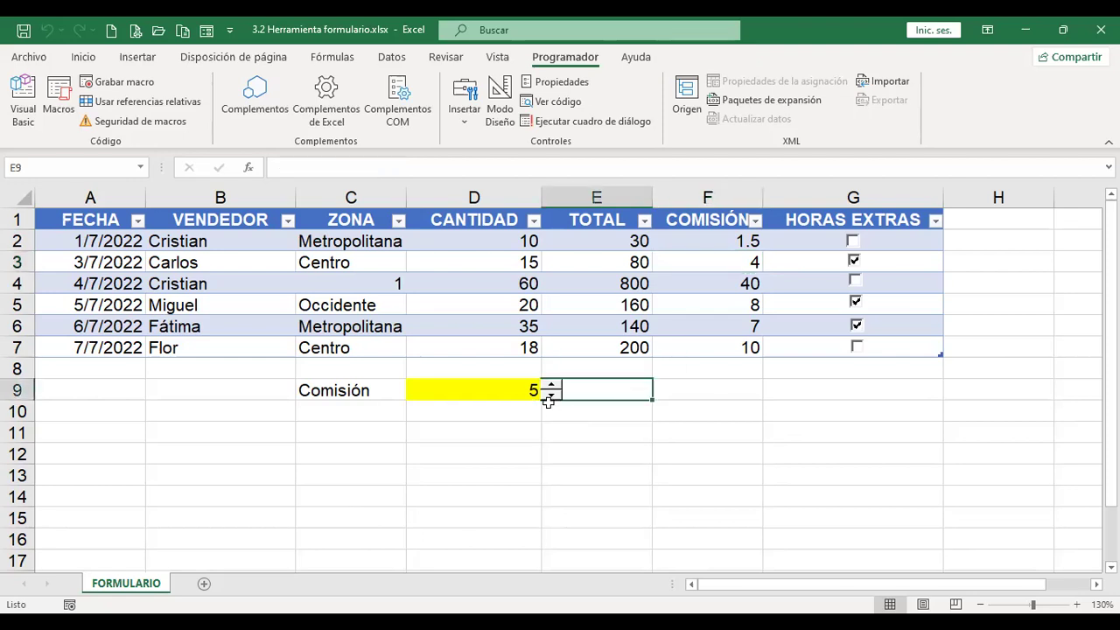
Draw a list box form control over about G9 to G13 and delete it
{"action": "left_click", "coordinate": [469, 127]}
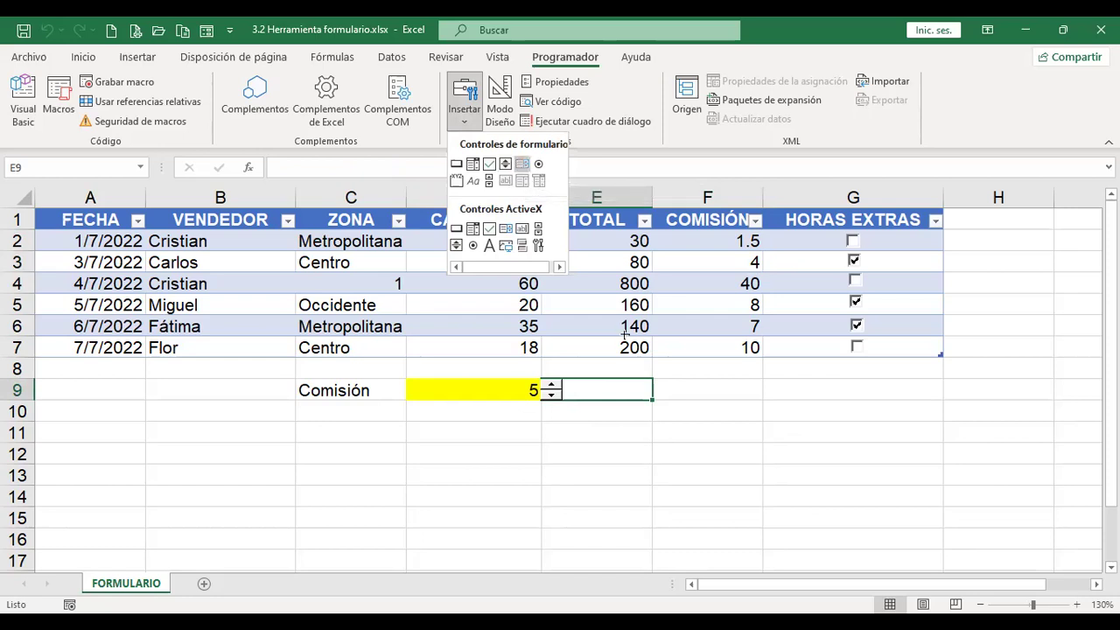
{"action": "left_click", "coordinate": [521, 164]}
{"action": "left_click_drag", "start_coordinate": [762, 383], "coordinate": [866, 477]}
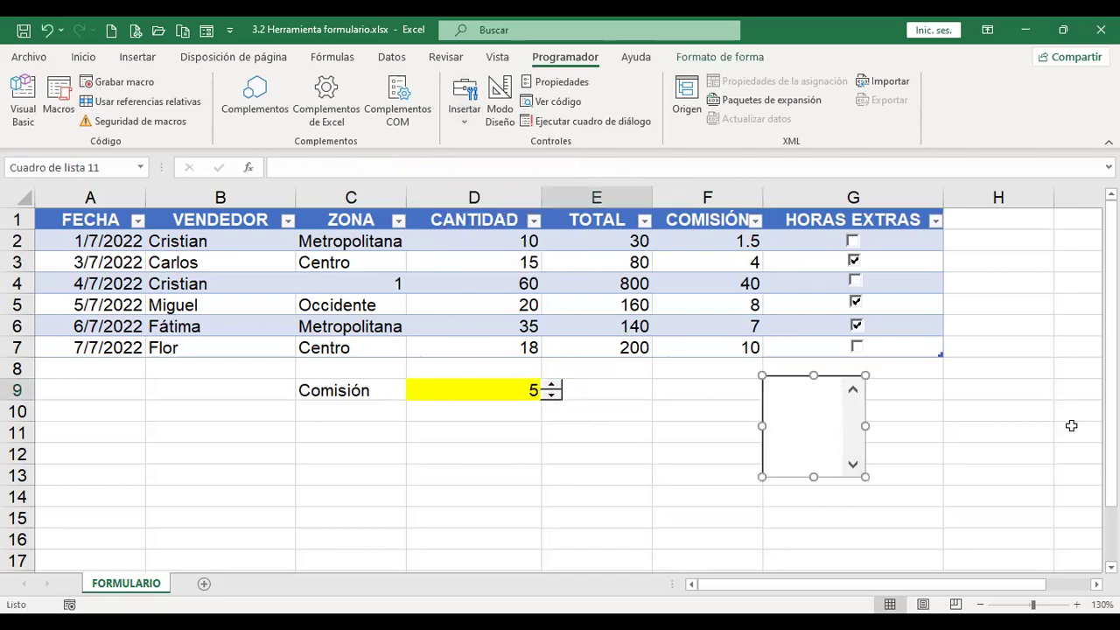
{"action": "key", "text": "Delete"}
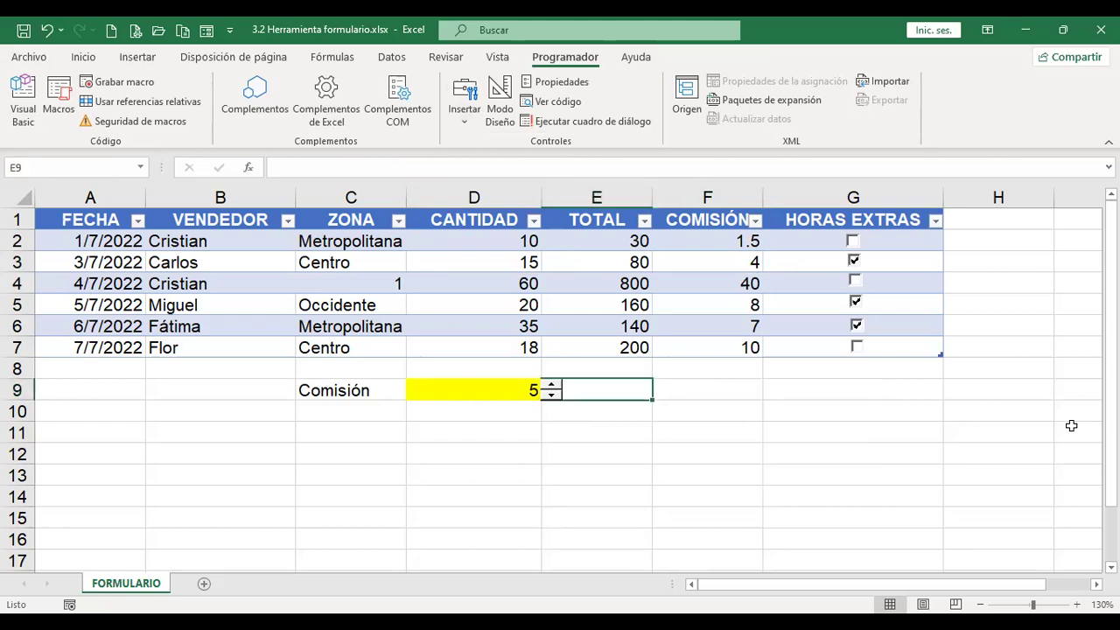
{"action": "left_click", "coordinate": [467, 126]}
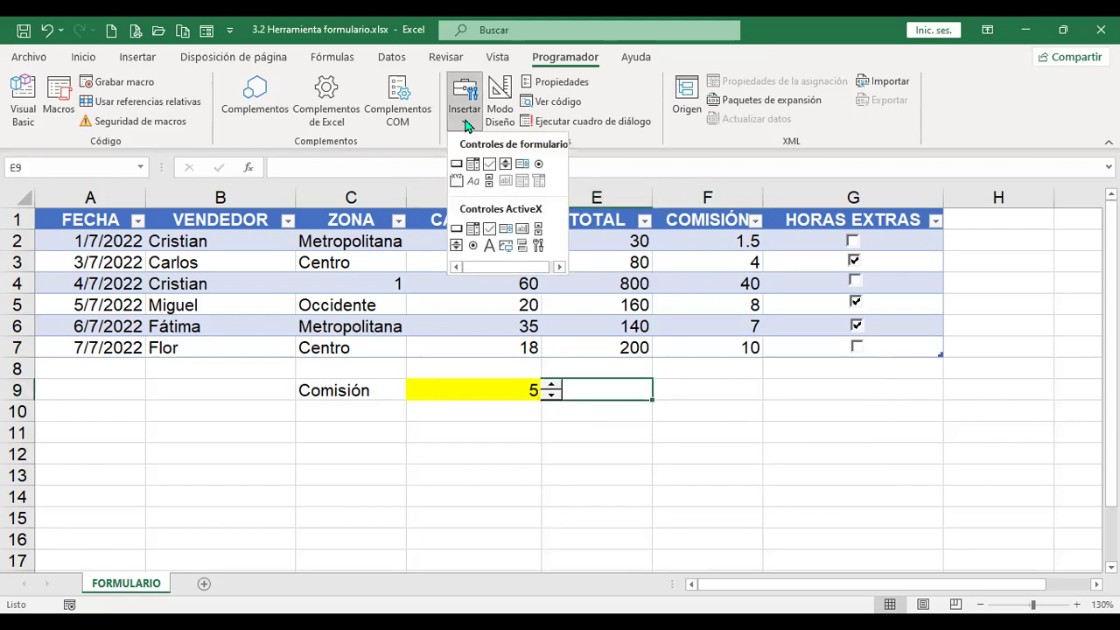
{"action": "left_click", "coordinate": [537, 165]}
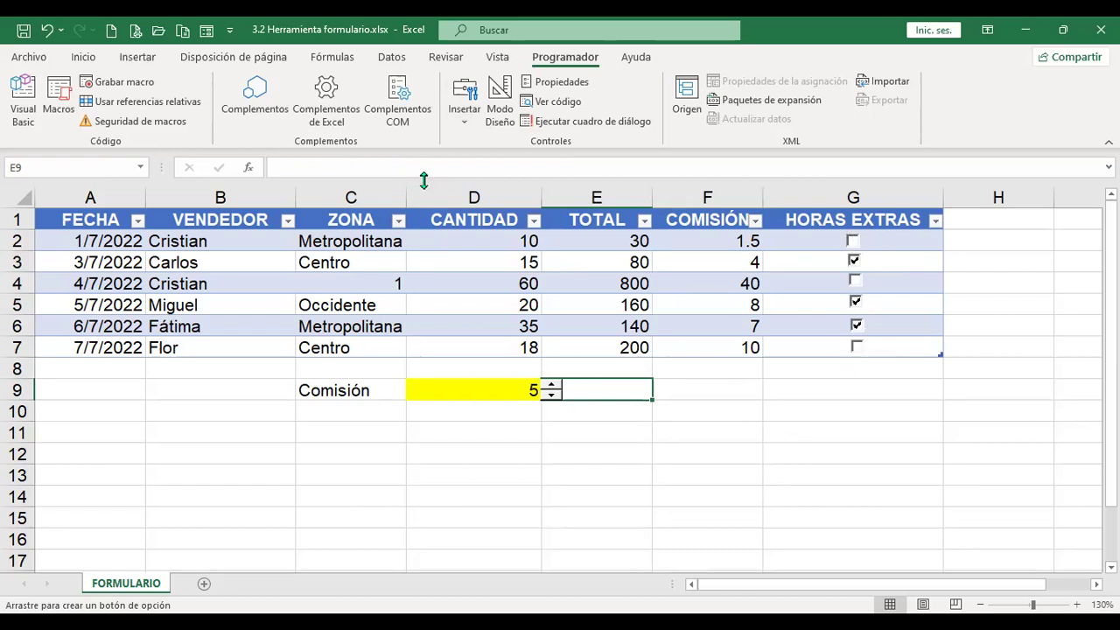
{"action": "left_click", "coordinate": [468, 124]}
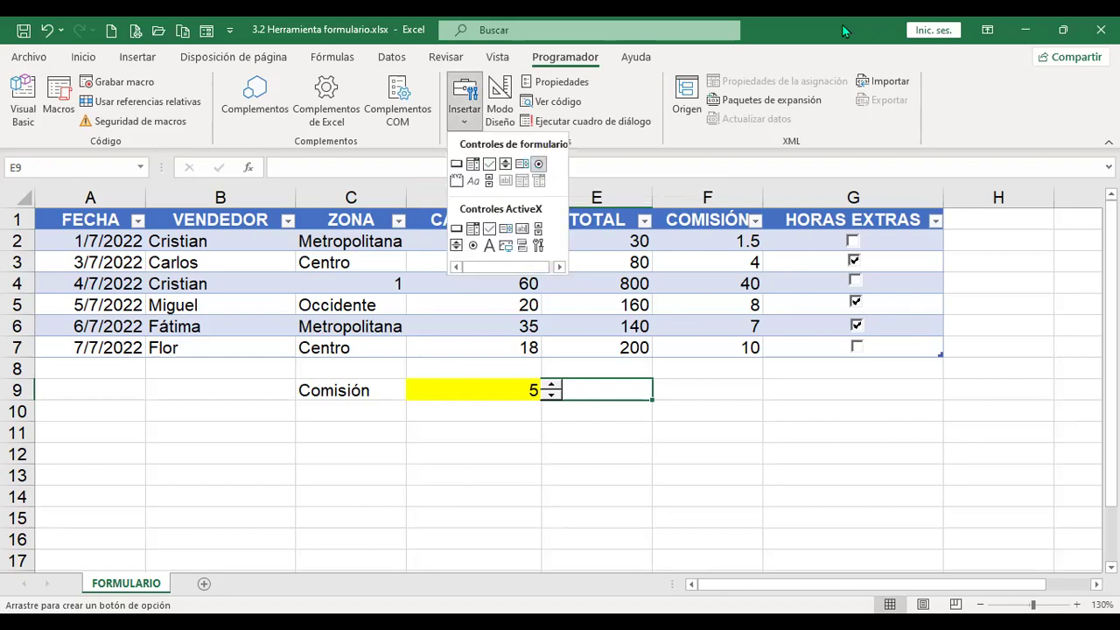
{"action": "left_click", "coordinate": [538, 165]}
{"action": "key", "text": "Escape"}
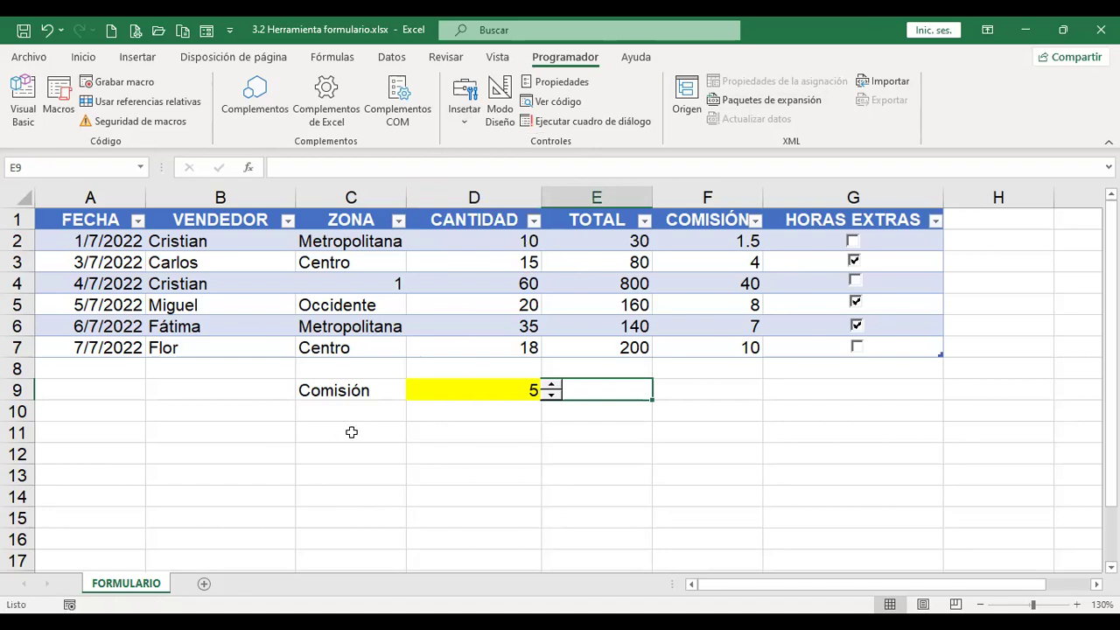
Enter the label "Estado civil" in cell C11
{"action": "left_click", "coordinate": [351, 432]}
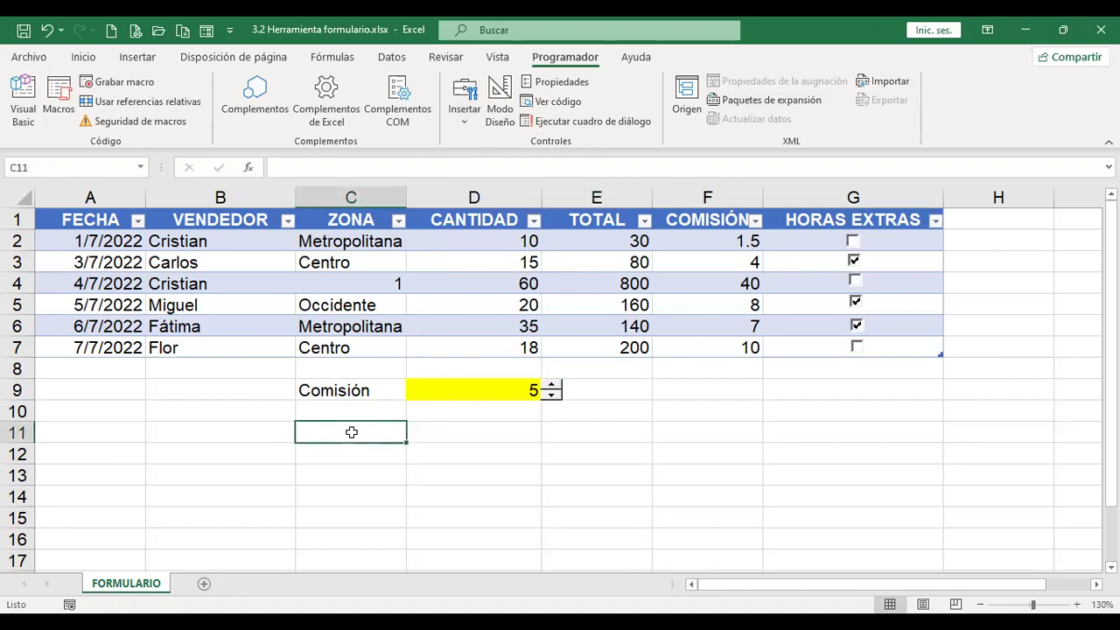
{"action": "type", "text": "Esta"}
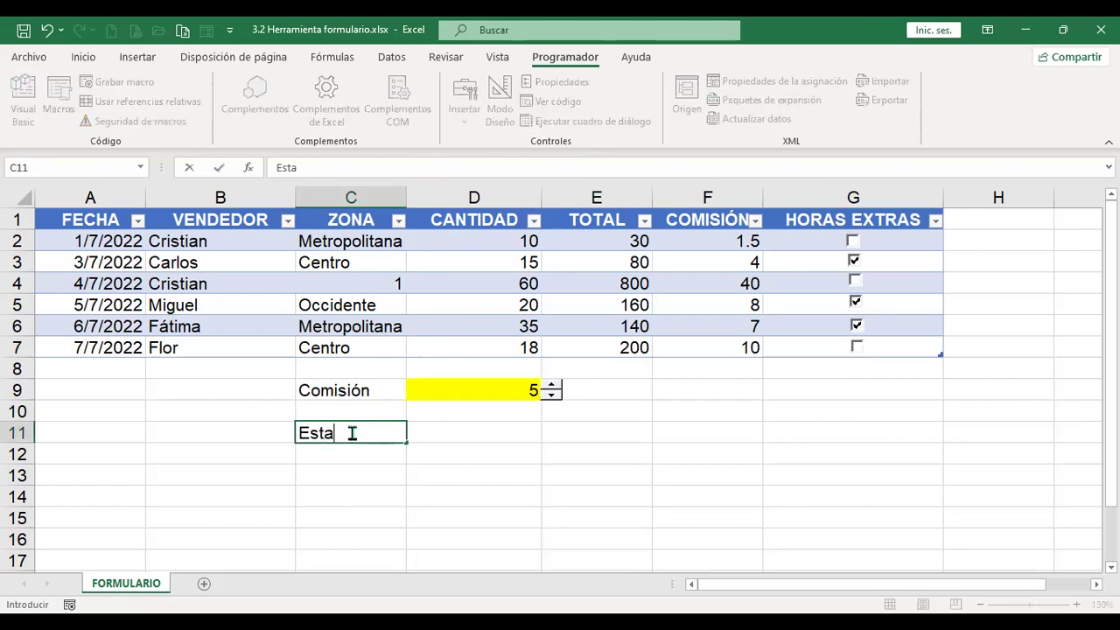
{"action": "type", "text": "do civil"}
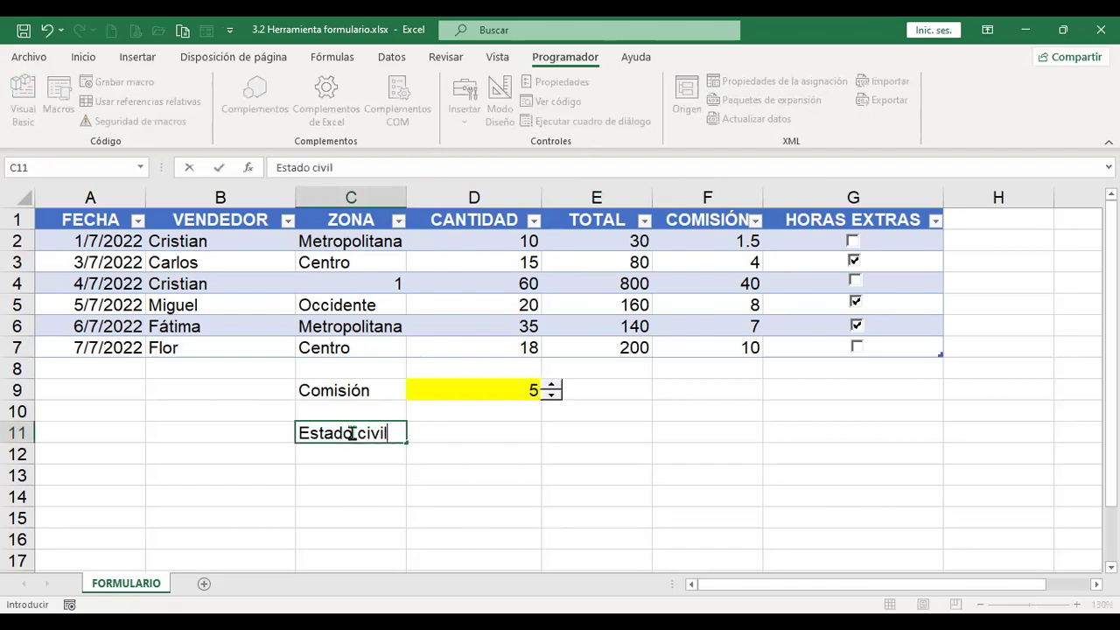
{"action": "key", "text": "Return"}
Place an option button form control in cell D11 beside the Estado civil label
{"action": "left_click", "coordinate": [485, 433]}
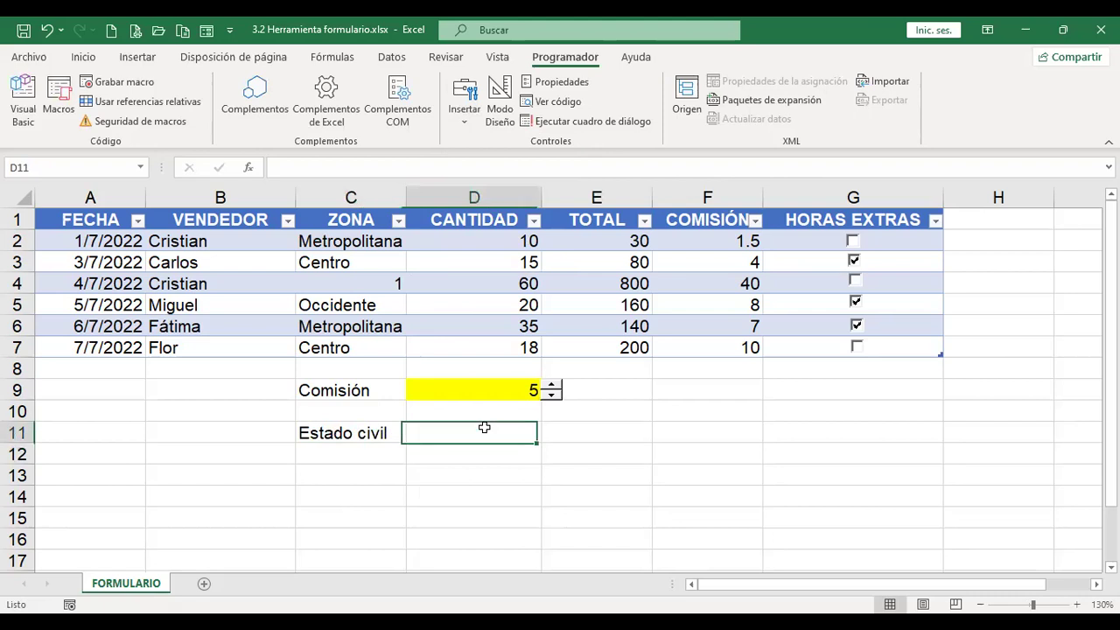
{"action": "left_click", "coordinate": [478, 122]}
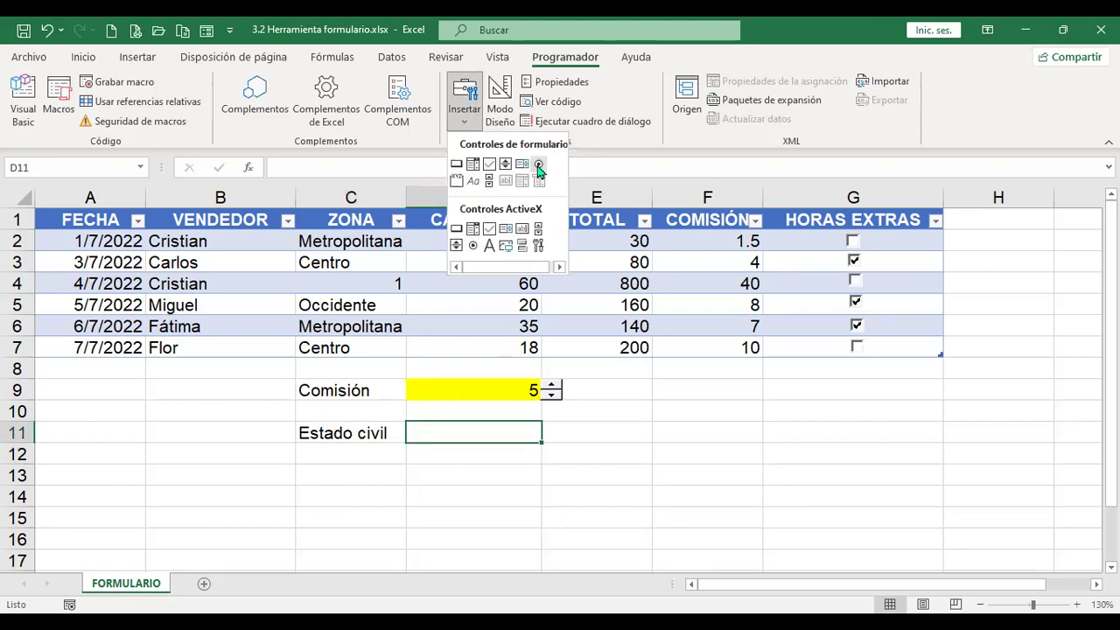
{"action": "left_click", "coordinate": [538, 166]}
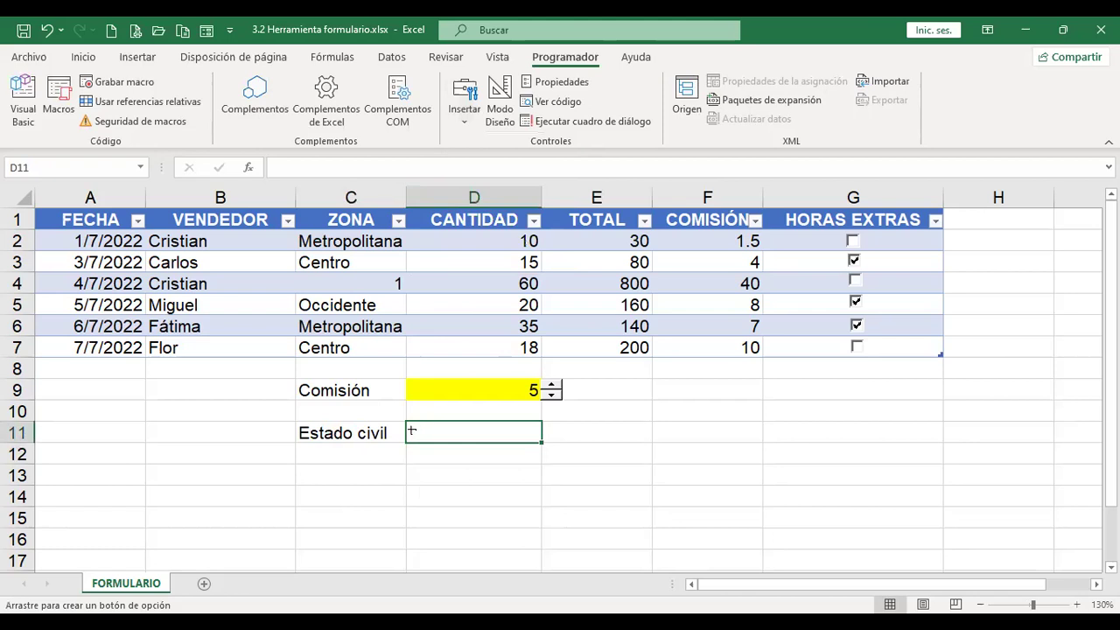
{"action": "left_click", "coordinate": [408, 423]}
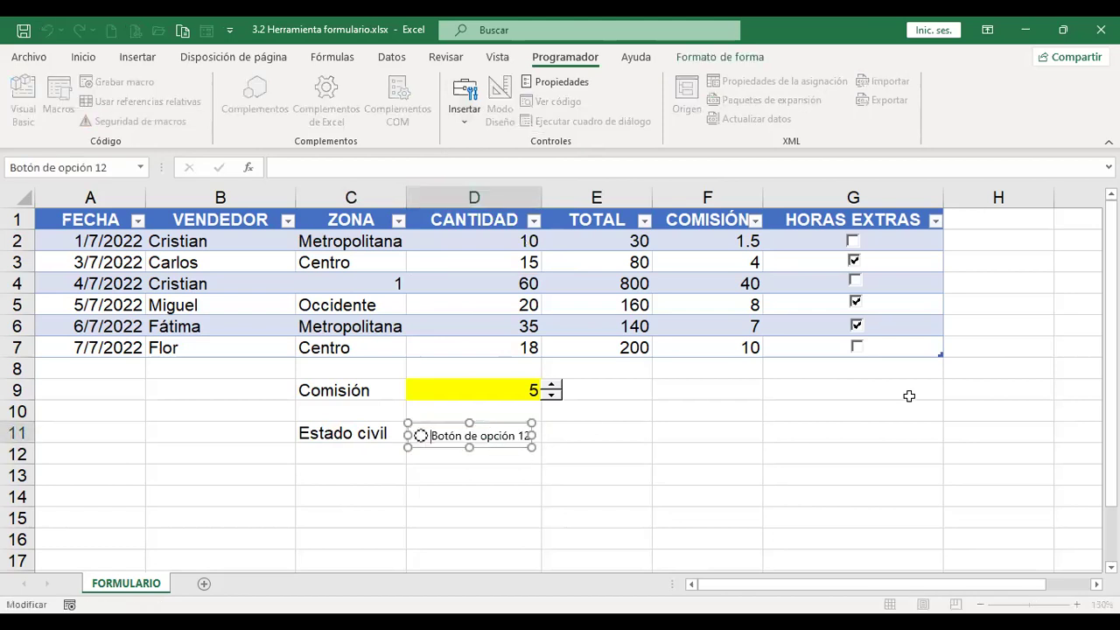
Replace the option button's caption with "Casado" and deselect the control
{"action": "key", "text": "shift+Right"}
{"action": "key", "text": "shift+Right"}
{"action": "key", "text": "shift+Right"}
{"action": "key", "text": "shift+Right"}
{"action": "key", "text": "shift+Right"}
{"action": "key", "text": "shift+Right"}
{"action": "key", "text": "shift+Right"}
{"action": "key", "text": "shift+Right"}
{"action": "key", "text": "shift+Right"}
{"action": "key", "text": "shift+Right"}
{"action": "key", "text": "shift+Right"}
{"action": "key", "text": "shift+Right"}
{"action": "key", "text": "shift+Right"}
{"action": "key", "text": "shift+Right"}
{"action": "key", "text": "shift+Right"}
{"action": "key", "text": "shift+Right"}
{"action": "key", "text": "shift+Right"}
{"action": "key", "text": "shift+Right"}
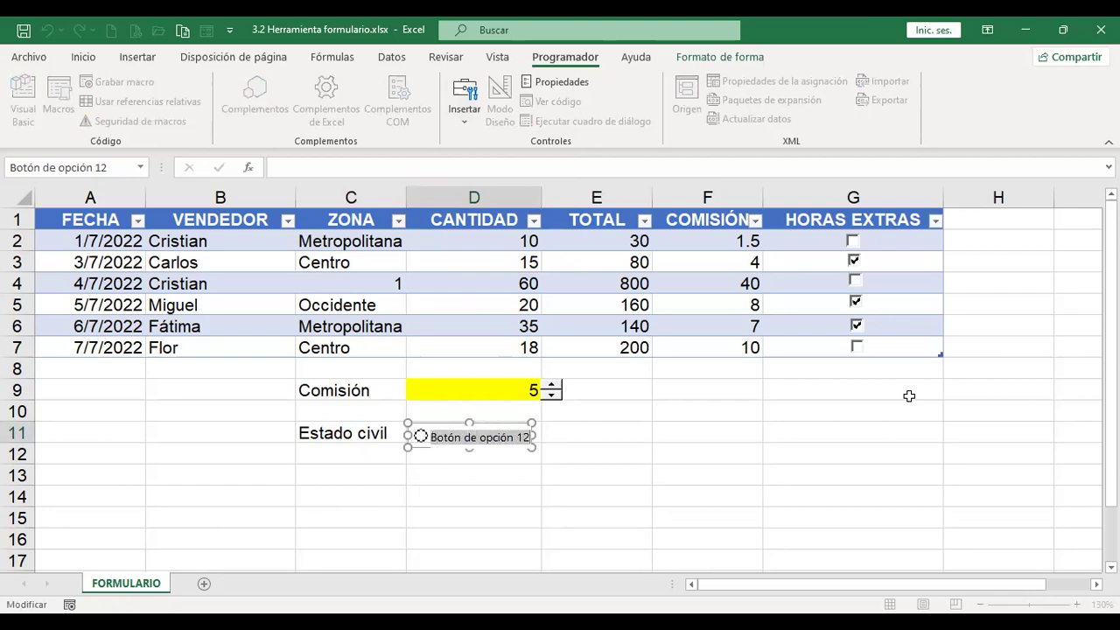
{"action": "type", "text": "Casado"}
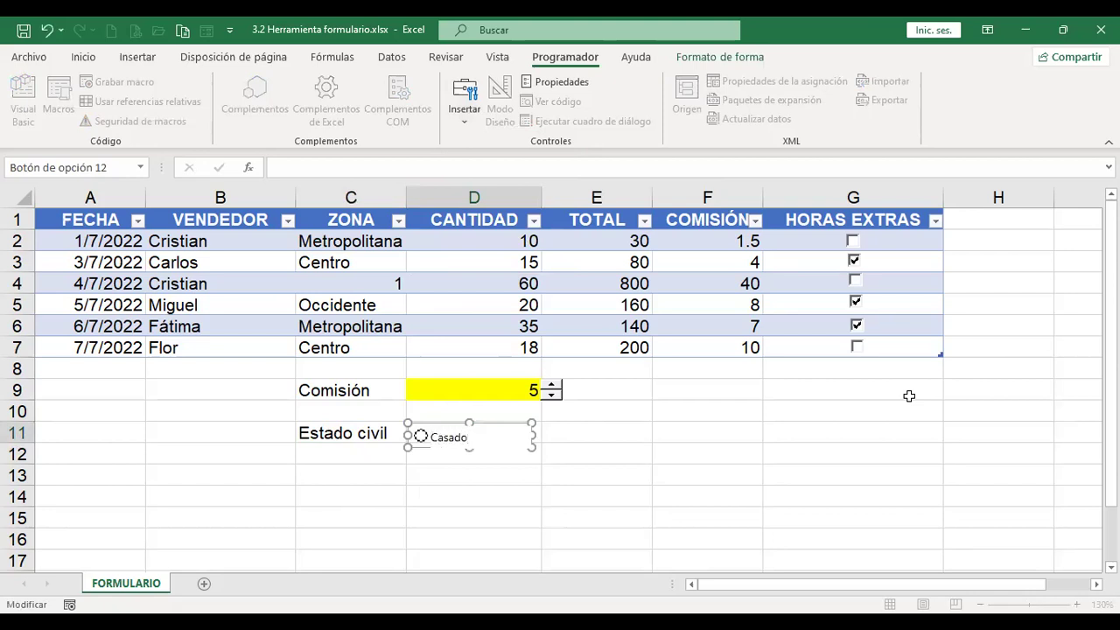
{"action": "left_click", "coordinate": [815, 436]}
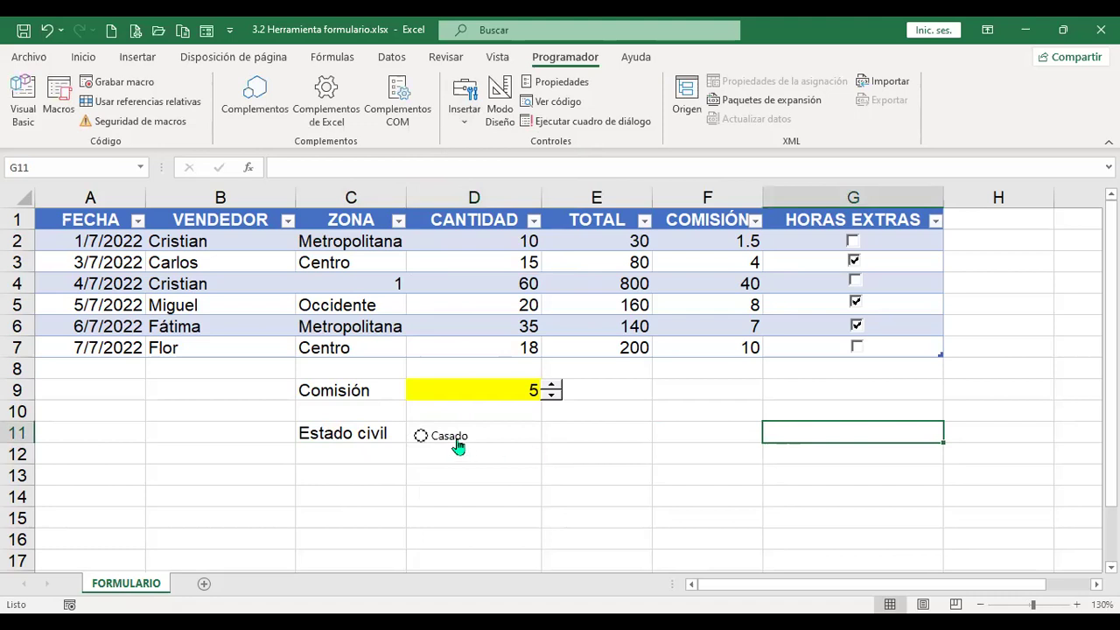
Select the Casado option button and place a copy of it in cell E11
{"action": "left_click", "coordinate": [459, 447]}
{"action": "right_click", "coordinate": [458, 446]}
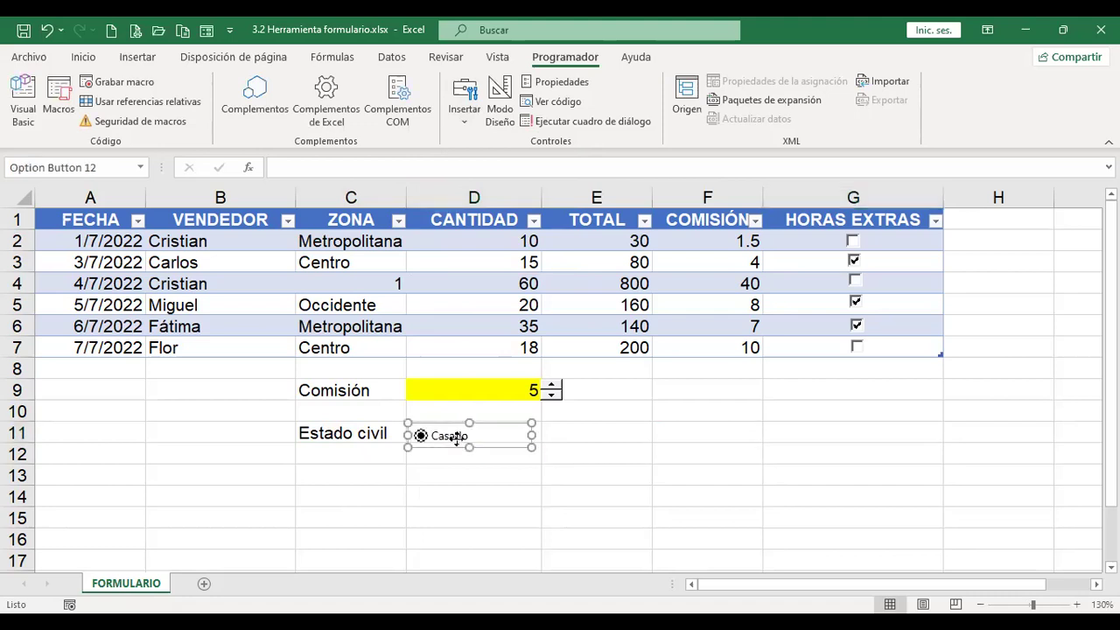
{"action": "key", "text": "Escape"}
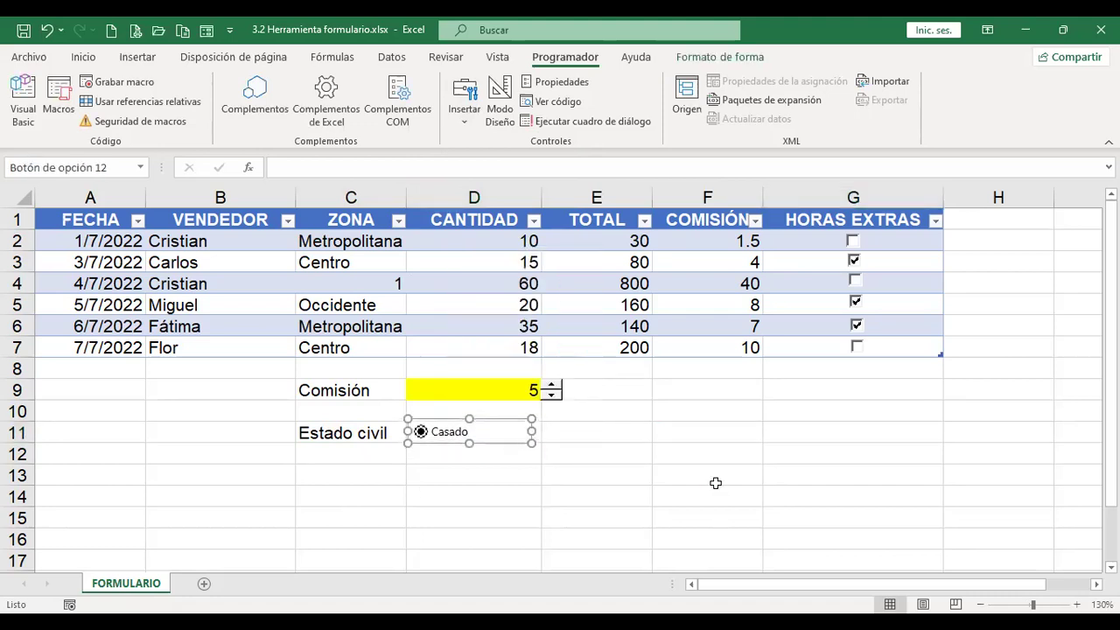
{"action": "left_click_drag", "start_coordinate": [503, 422], "coordinate": [621, 425]}
Replace the caption of the copied option button in E11 with "Soltero" and deselect the control
{"action": "left_click", "coordinate": [581, 432]}
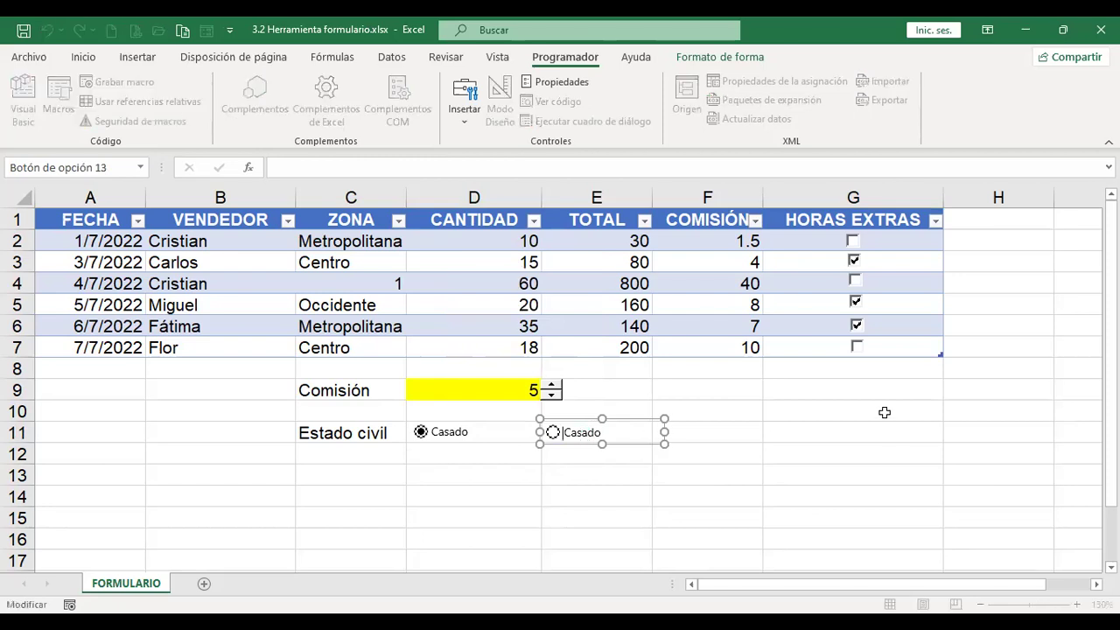
{"action": "key", "text": "shift+End"}
{"action": "type", "text": "Solterp"}
{"action": "key", "text": "BackSpace"}
{"action": "type", "text": "o"}
{"action": "left_click", "coordinate": [778, 451]}
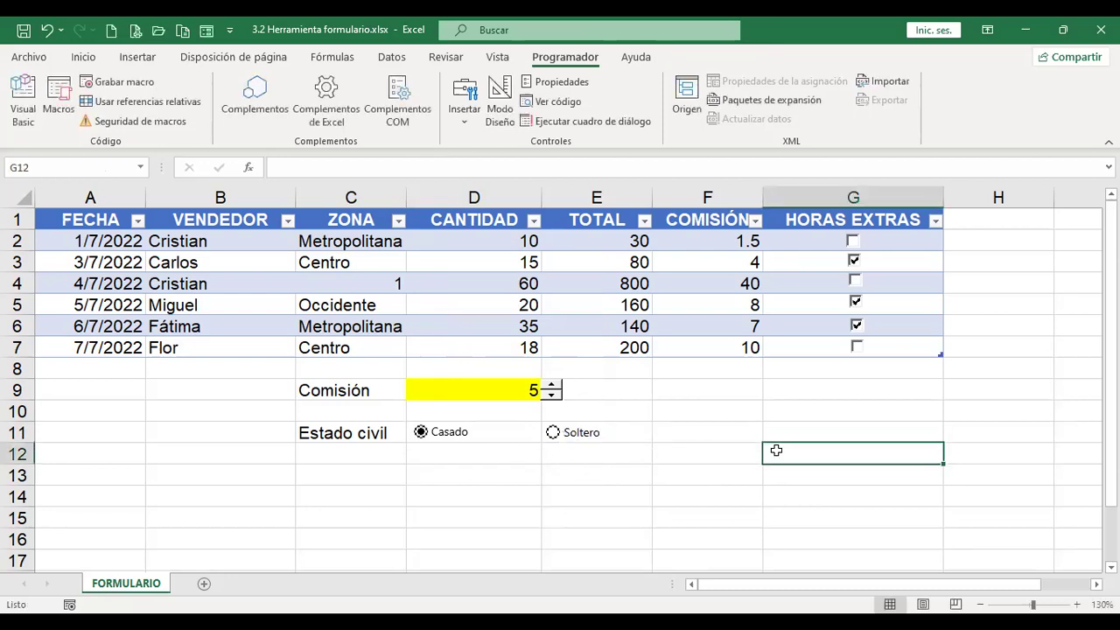
Copy the Soltero option button and place the duplicate in cell F11
{"action": "left_click", "coordinate": [600, 438], "text": "ctrl"}
{"action": "right_click", "coordinate": [599, 435]}
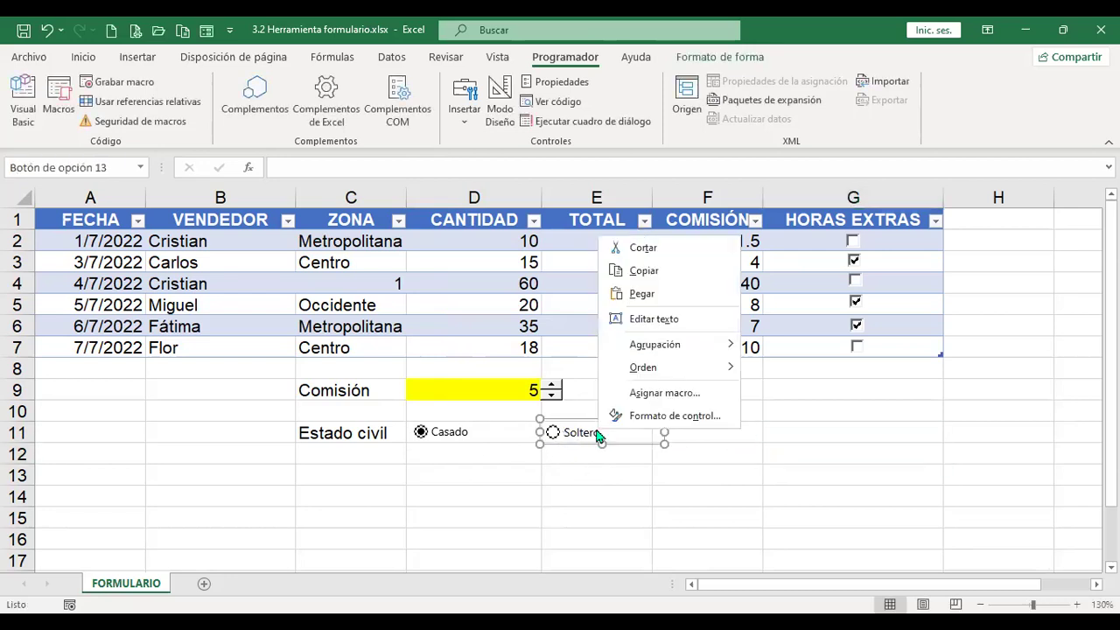
{"action": "left_click", "coordinate": [675, 272]}
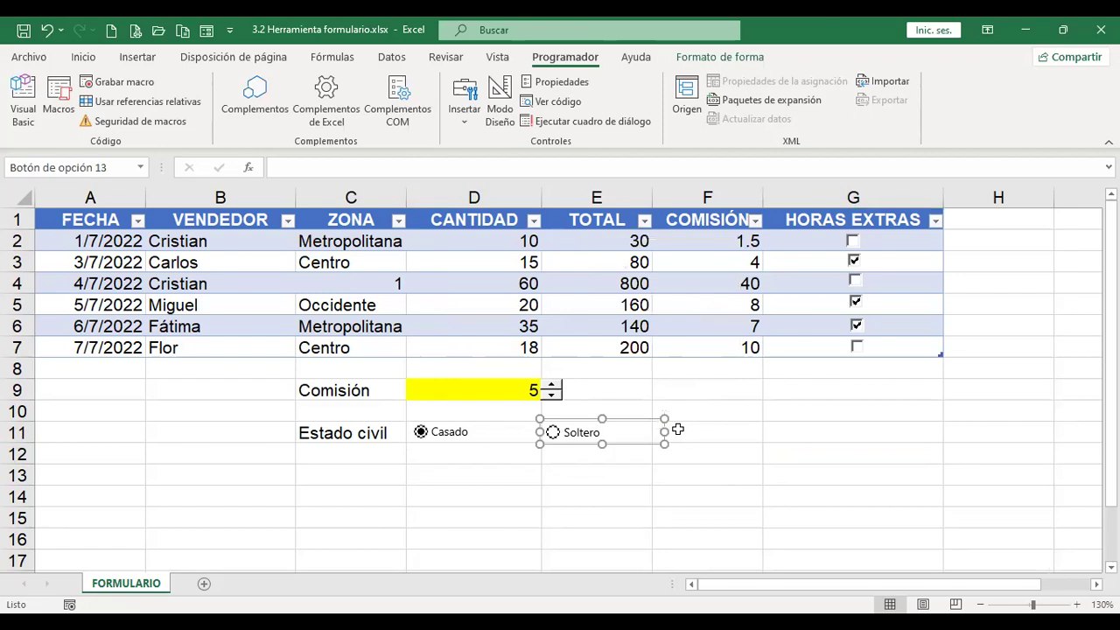
{"action": "key", "text": "ctrl+v"}
{"action": "left_click_drag", "start_coordinate": [645, 445], "coordinate": [740, 425]}
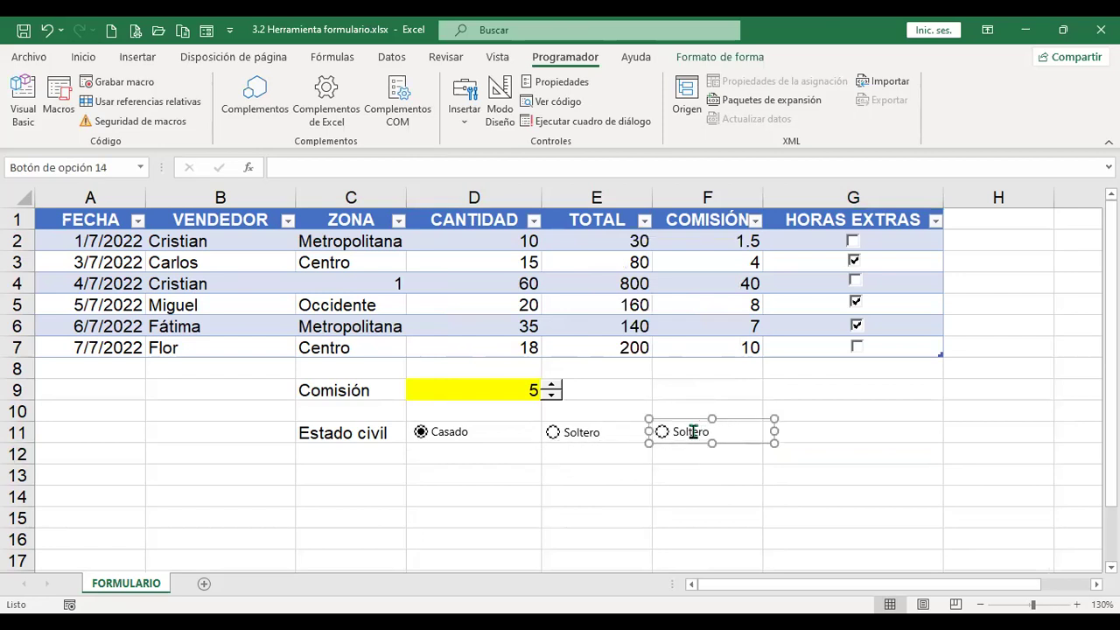
Replace the caption of the option button in F11 with "Viudo" and deselect the control
{"action": "left_click", "coordinate": [748, 428]}
{"action": "key", "text": "ctrl+a"}
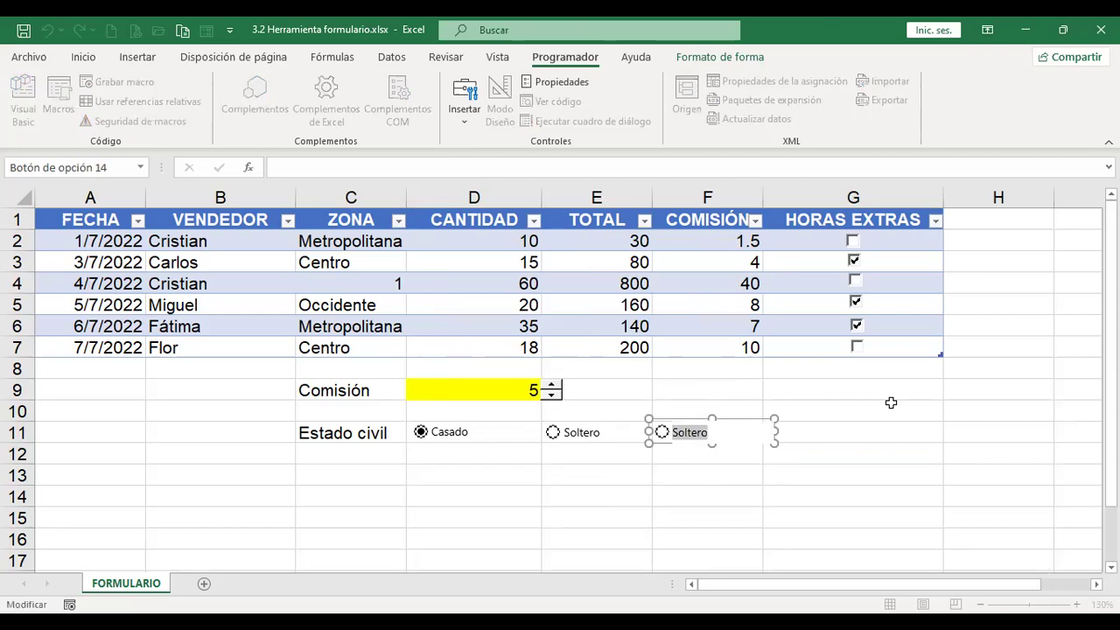
{"action": "type", "text": "Viudo"}
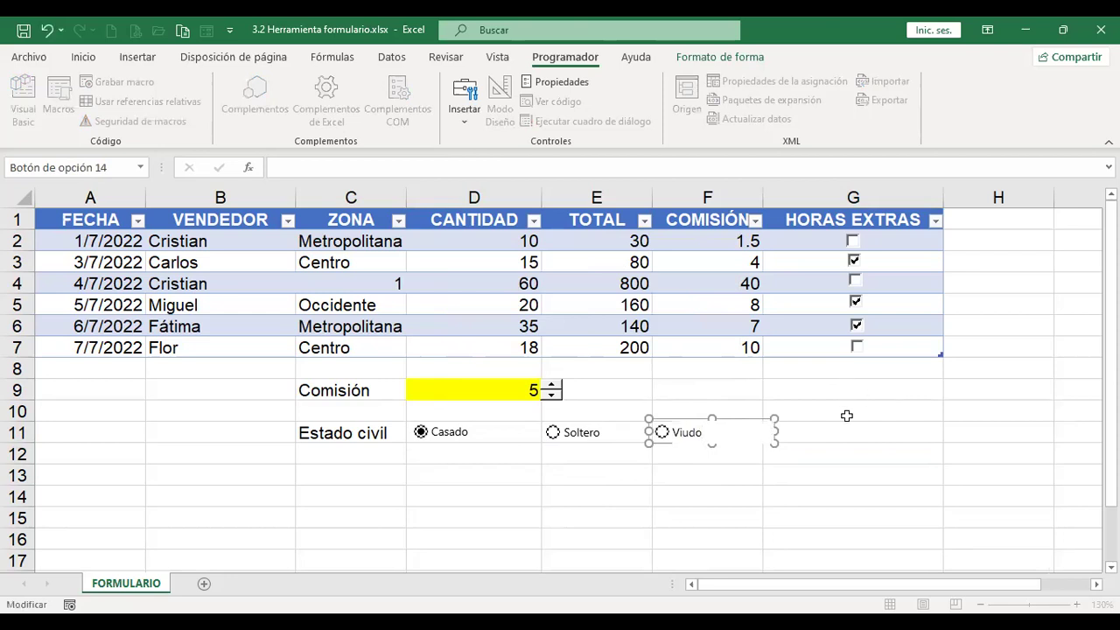
{"action": "left_click", "coordinate": [850, 427]}
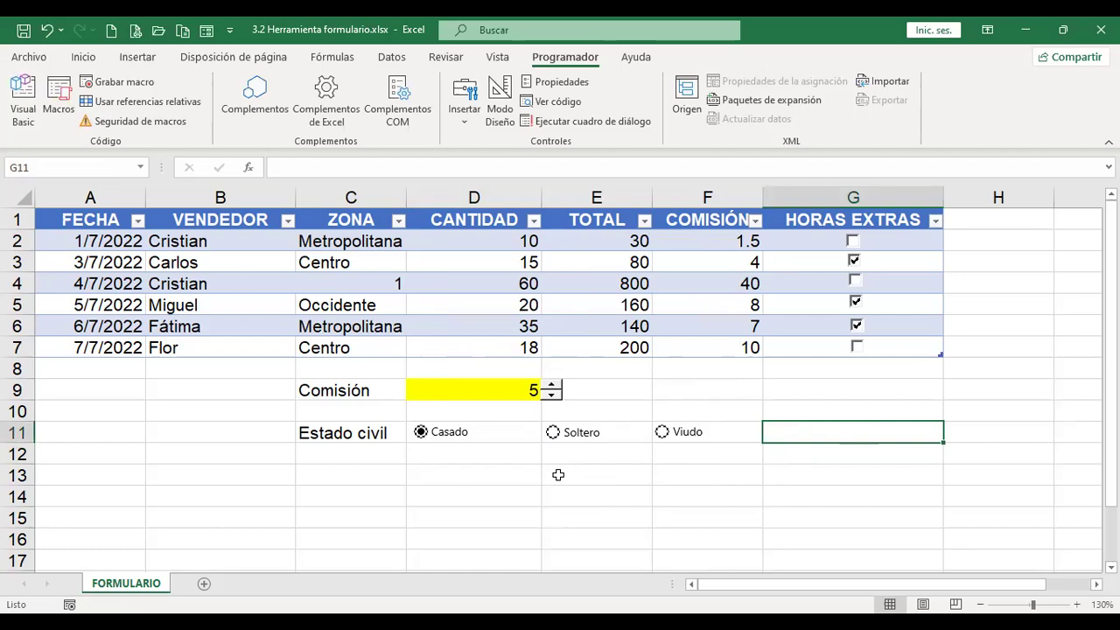
Test the Estado civil option buttons by choosing Casado, Soltero and Viudo repeatedly, finishing on Casado
{"action": "left_click", "coordinate": [555, 432]}
{"action": "left_click", "coordinate": [662, 431]}
{"action": "left_click", "coordinate": [436, 452]}
{"action": "left_click", "coordinate": [421, 434]}
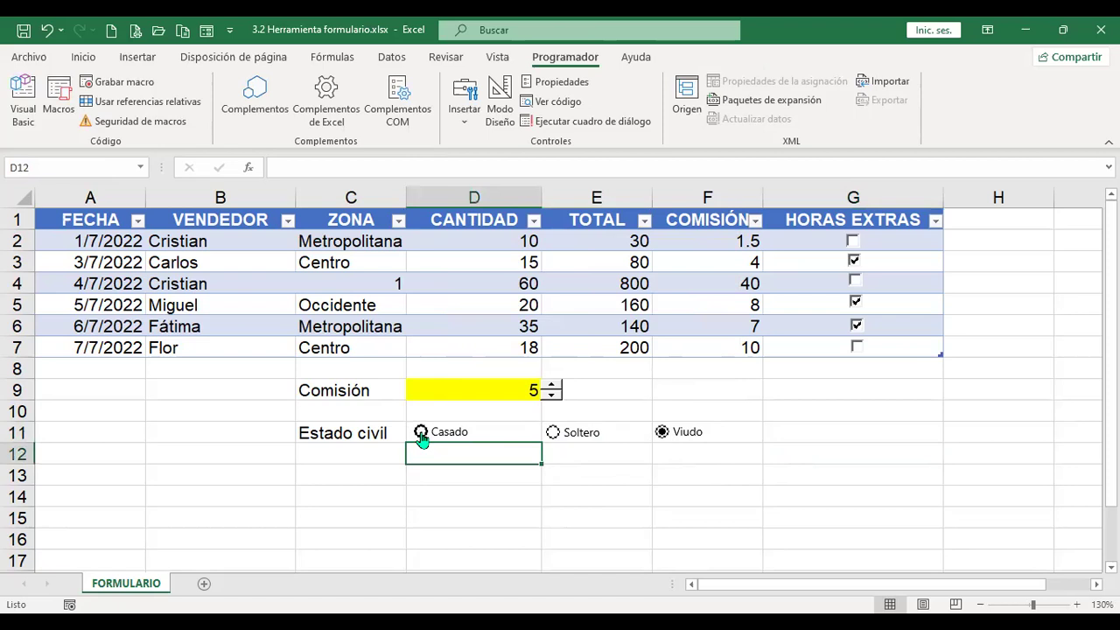
{"action": "left_click", "coordinate": [552, 433]}
{"action": "left_click", "coordinate": [661, 432]}
{"action": "left_click", "coordinate": [421, 433]}
{"action": "left_click", "coordinate": [556, 435]}
{"action": "left_click", "coordinate": [663, 434]}
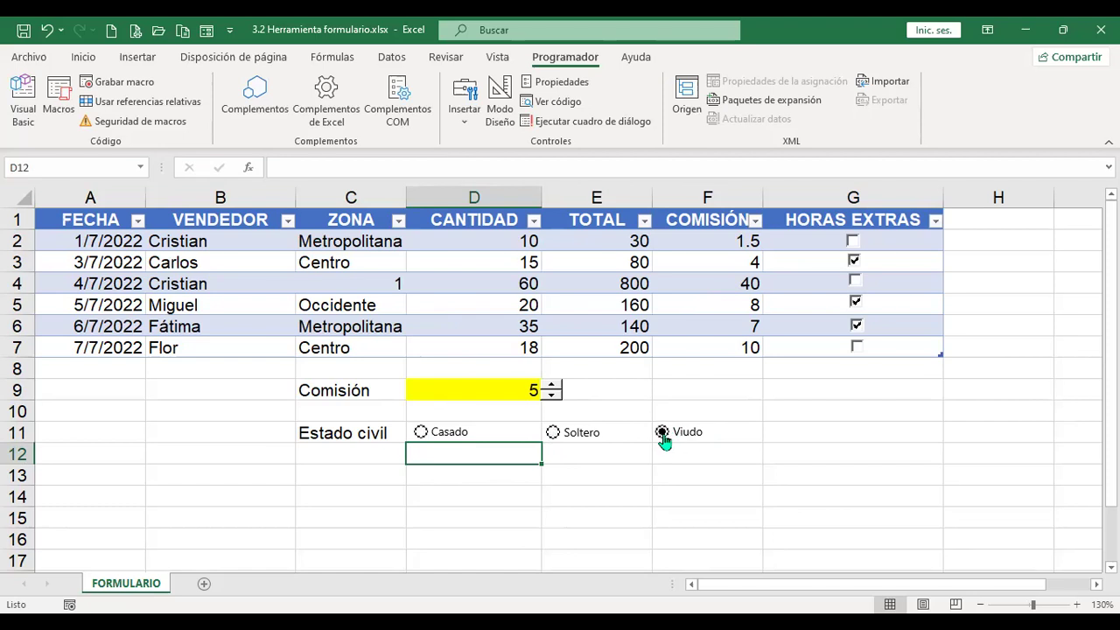
{"action": "left_click", "coordinate": [554, 434]}
{"action": "left_click", "coordinate": [424, 441]}
{"action": "left_click", "coordinate": [471, 130]}
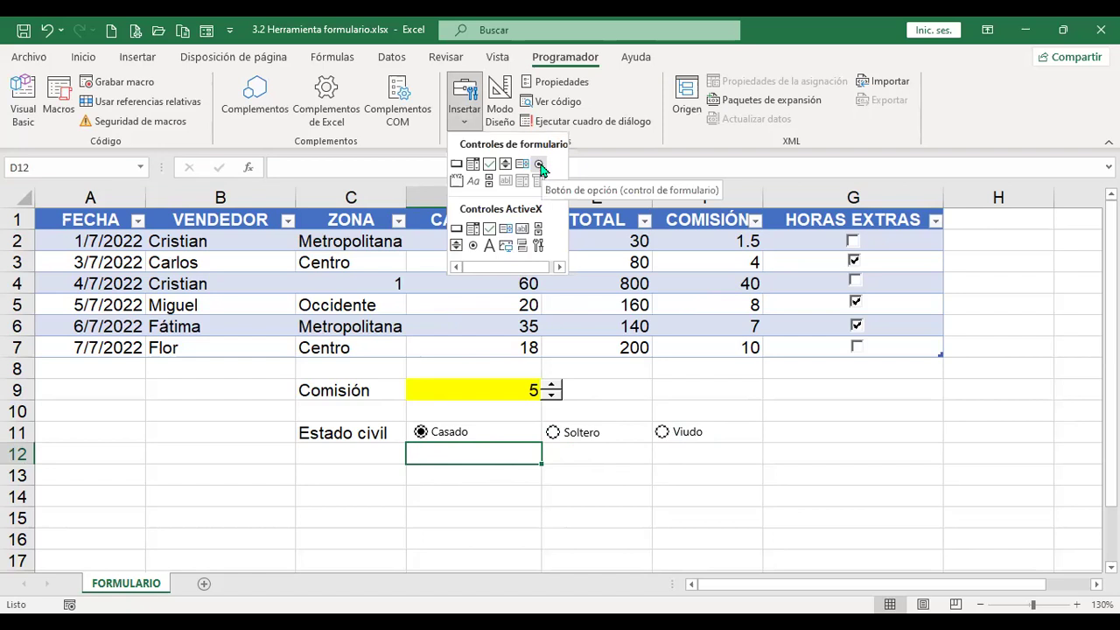
{"action": "left_click", "coordinate": [540, 166]}
{"action": "left_click", "coordinate": [870, 435]}
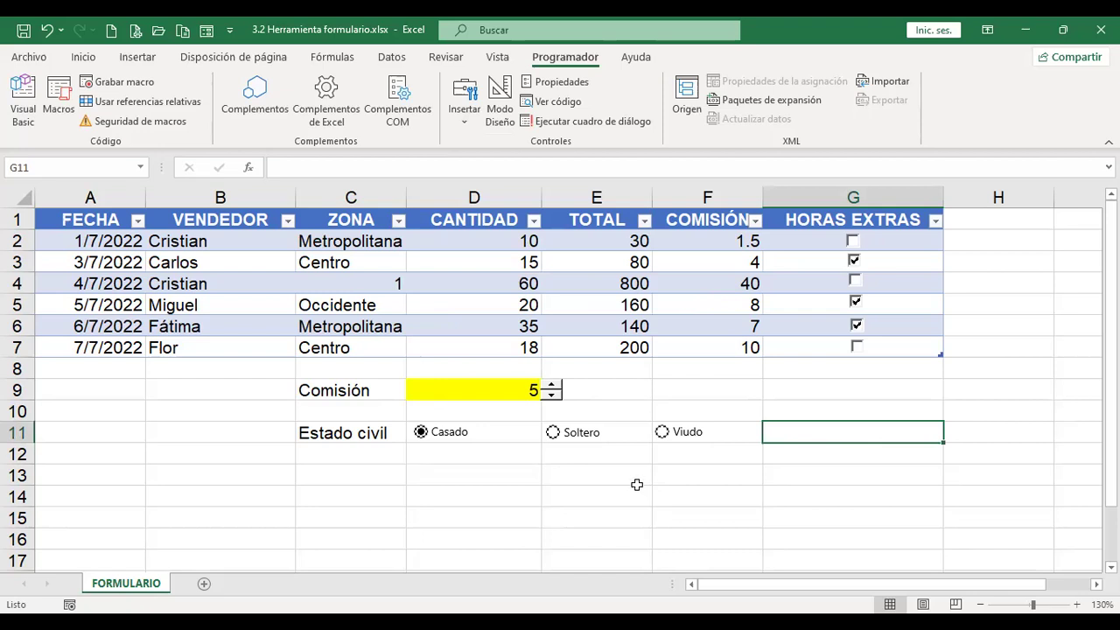
Place a group box form control at about A10 to B15 and delete it
{"action": "left_click", "coordinate": [459, 122]}
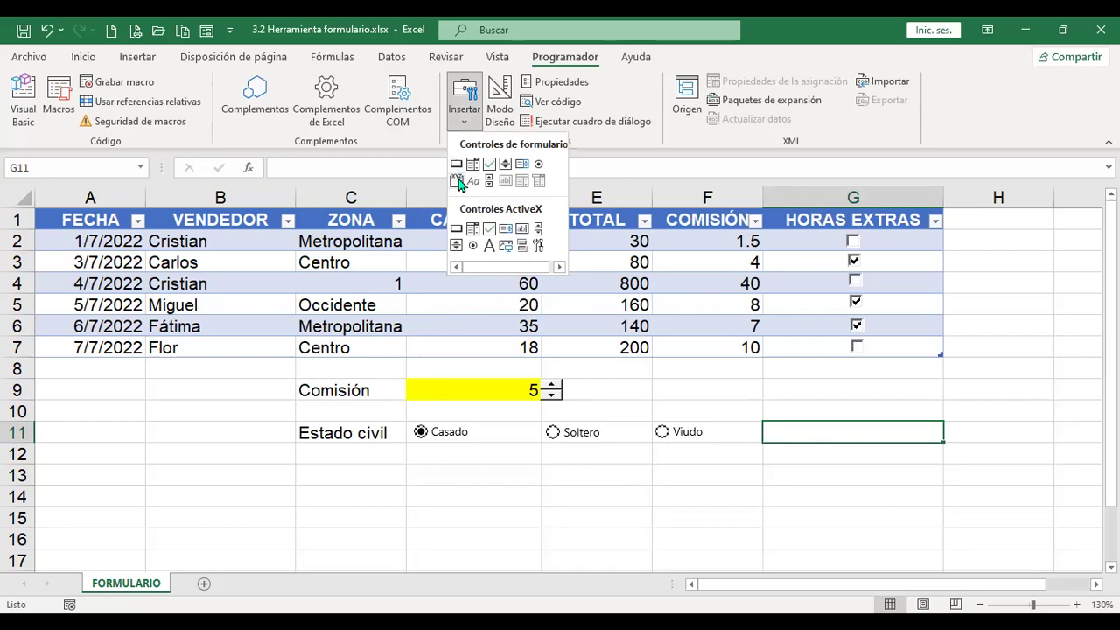
{"action": "left_click", "coordinate": [459, 182]}
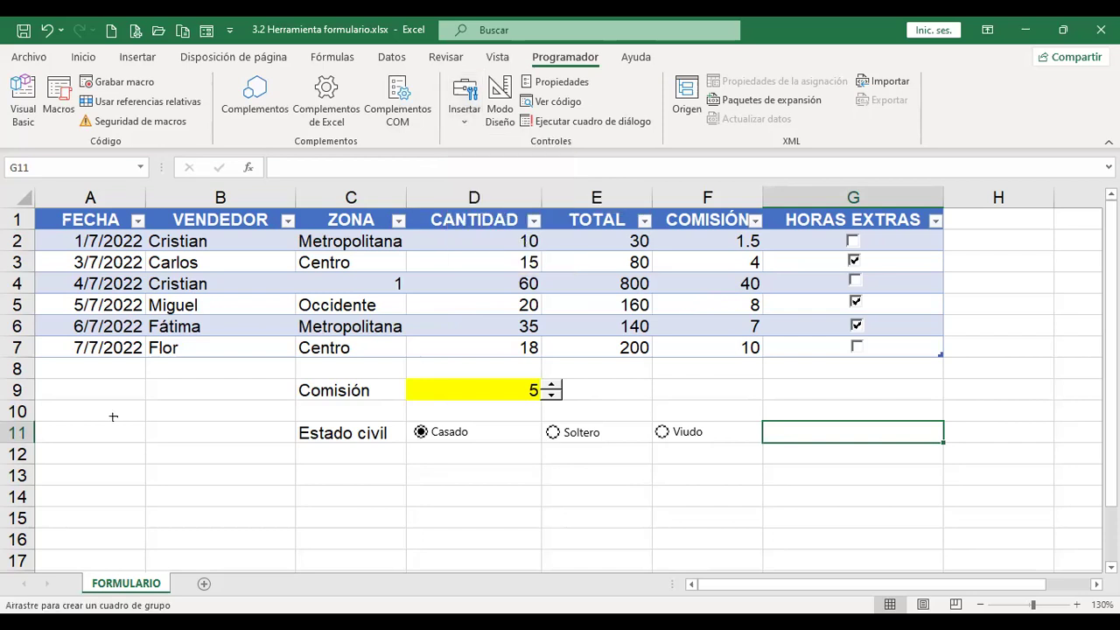
{"action": "left_click", "coordinate": [112, 416]}
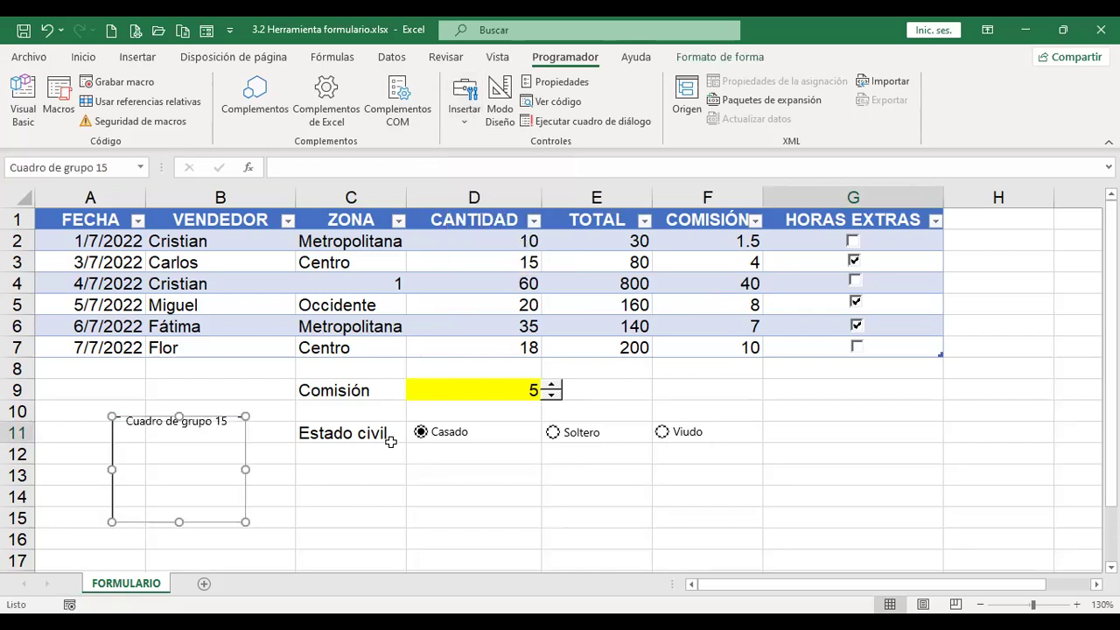
{"action": "key", "text": "Delete"}
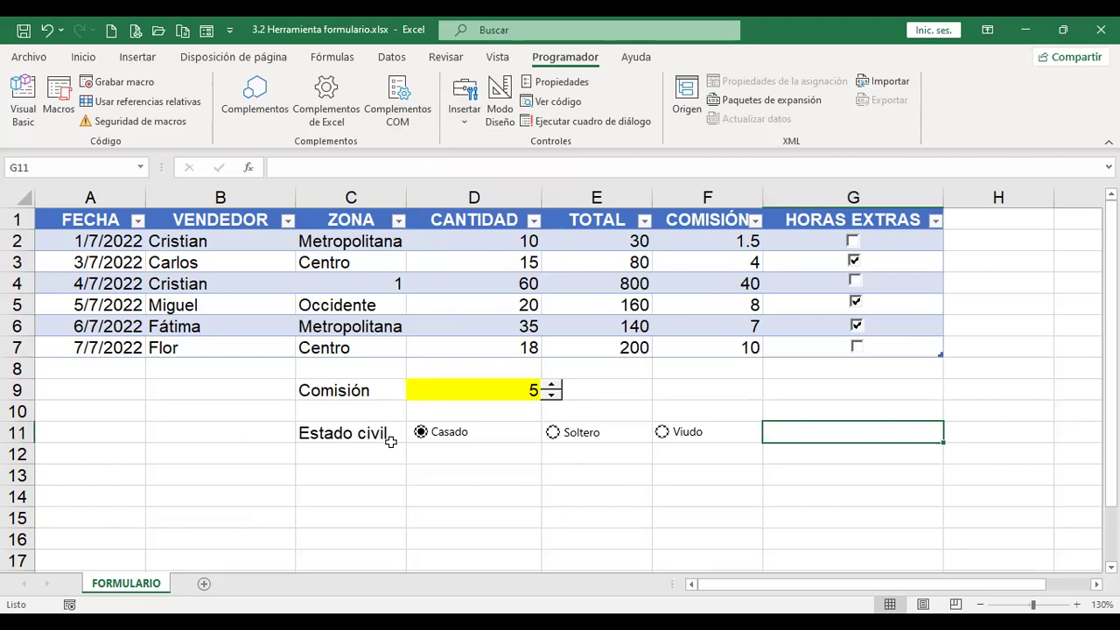
Draw a label form control in cell G9, try editing its text, and delete it
{"action": "left_click", "coordinate": [463, 129]}
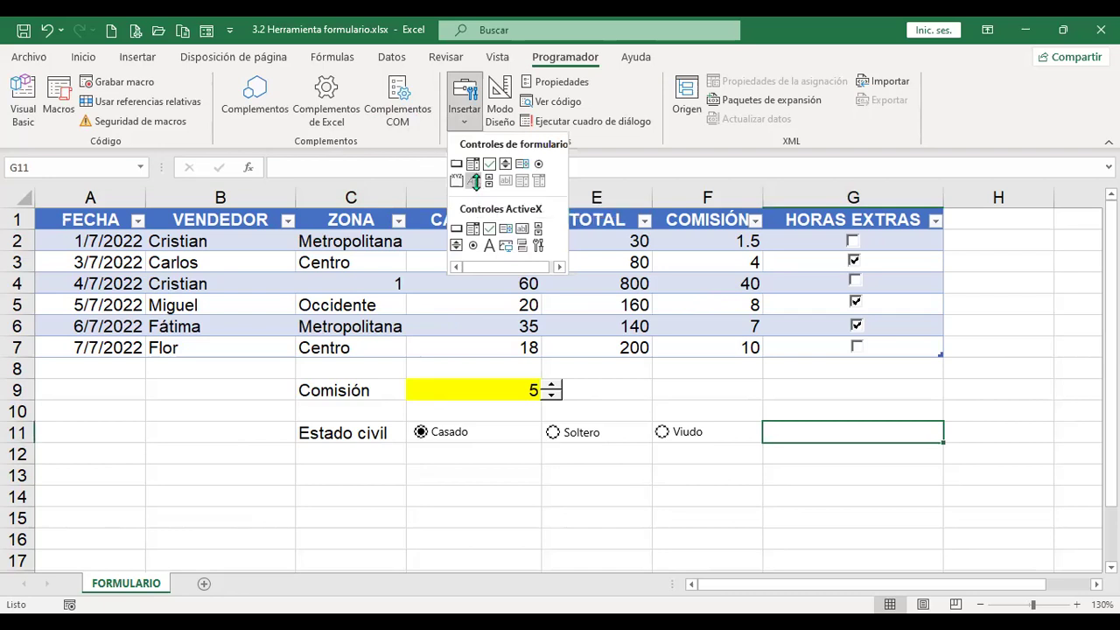
{"action": "left_click", "coordinate": [476, 183]}
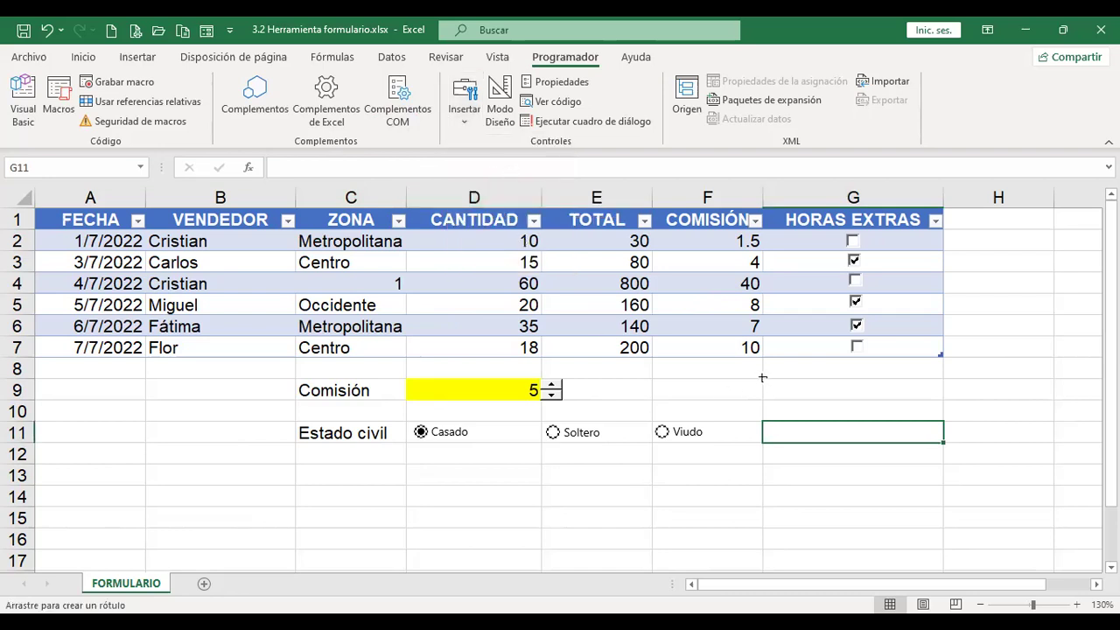
{"action": "left_click_drag", "start_coordinate": [762, 378], "coordinate": [852, 396]}
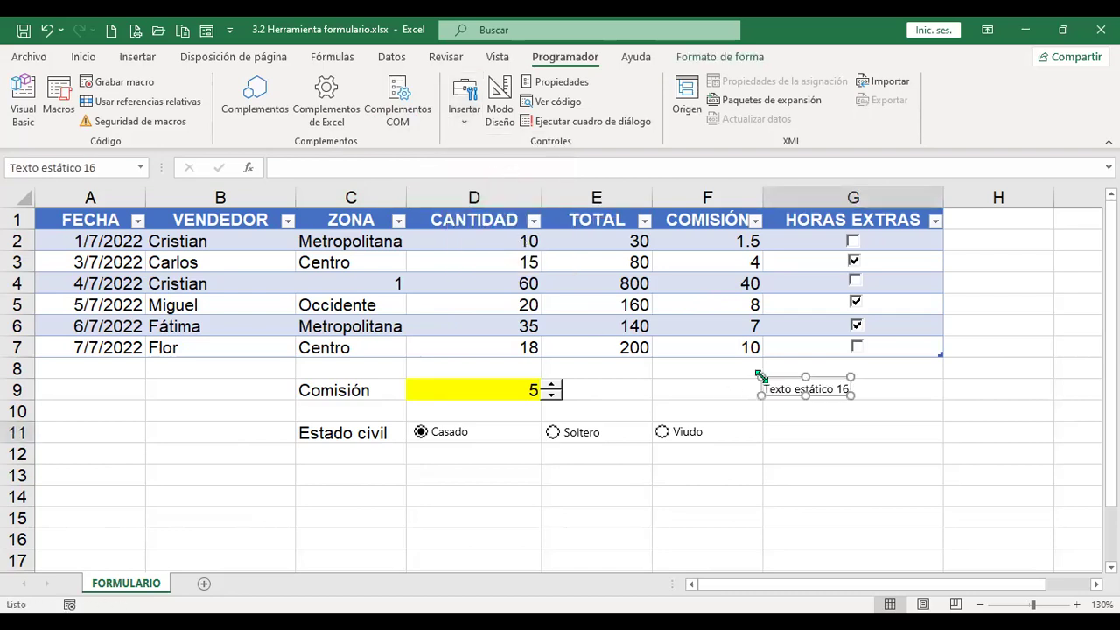
{"action": "left_click", "coordinate": [816, 389]}
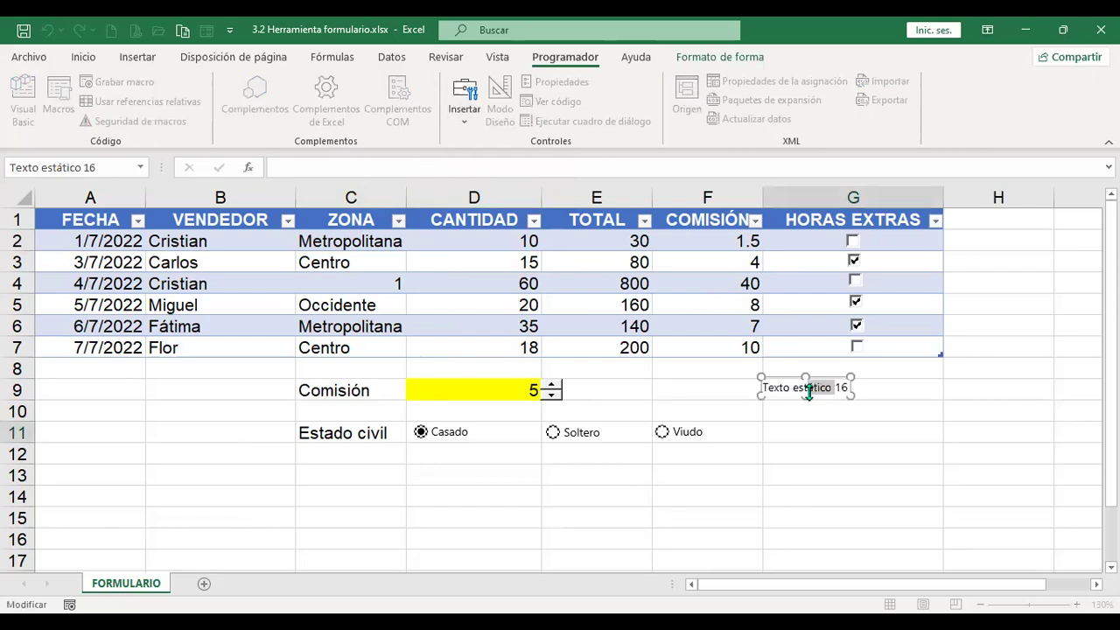
{"action": "left_click", "coordinate": [817, 414]}
{"action": "left_click", "coordinate": [823, 389]}
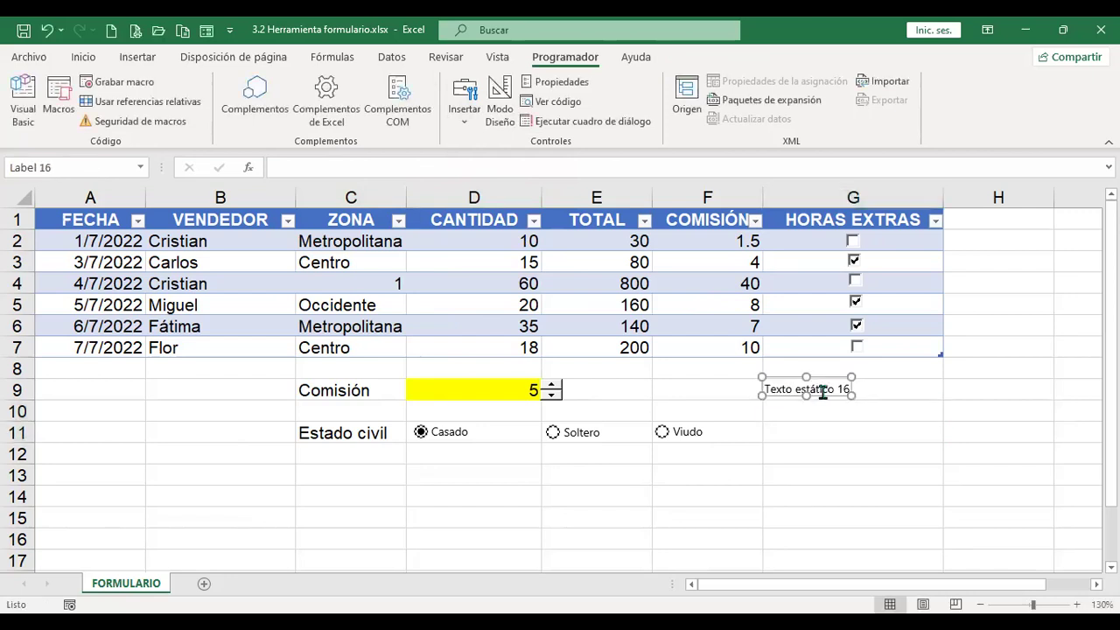
{"action": "key", "text": "Delete"}
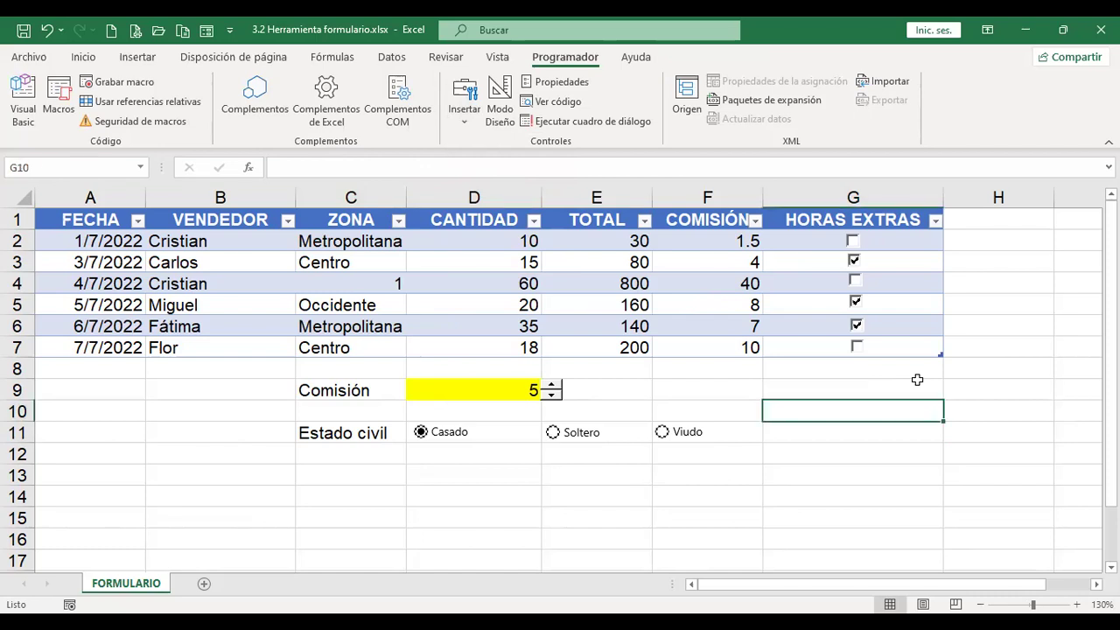
{"action": "left_click", "coordinate": [465, 114]}
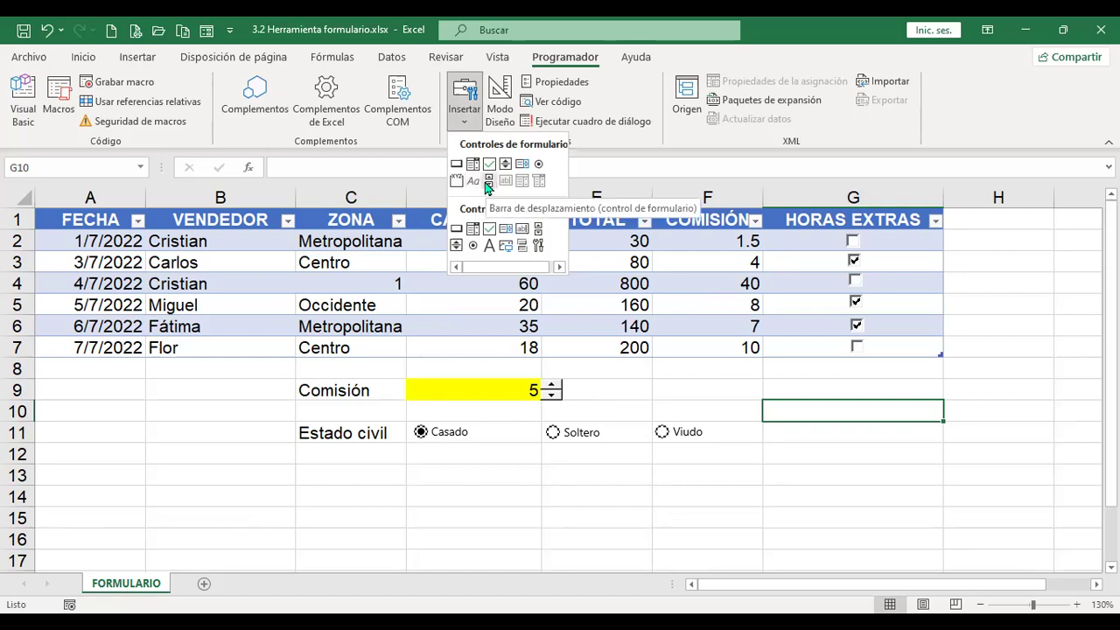
{"action": "left_click", "coordinate": [487, 183]}
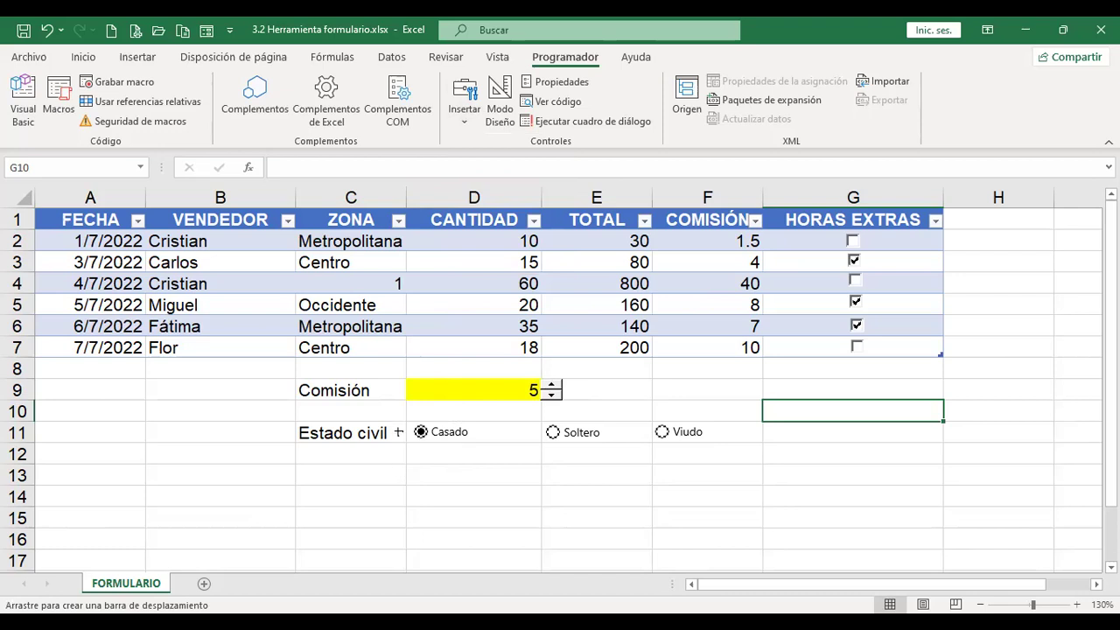
{"action": "key", "text": "Escape"}
Enter the label "Descuento" in cell C13
{"action": "left_click", "coordinate": [390, 474]}
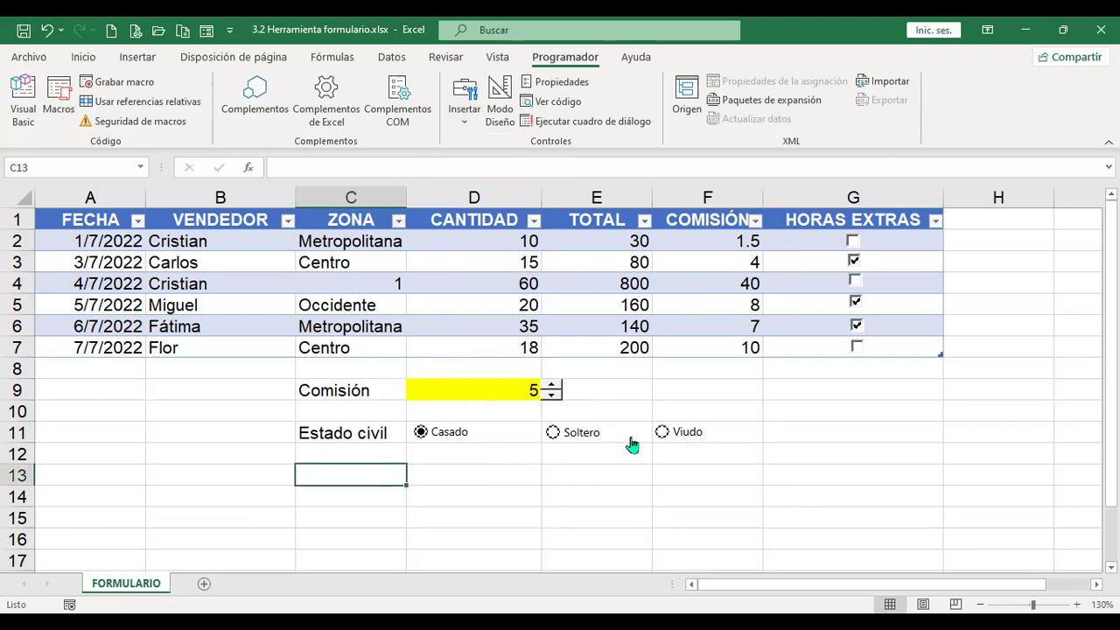
{"action": "type", "text": "Descuento"}
{"action": "key", "text": "Return"}
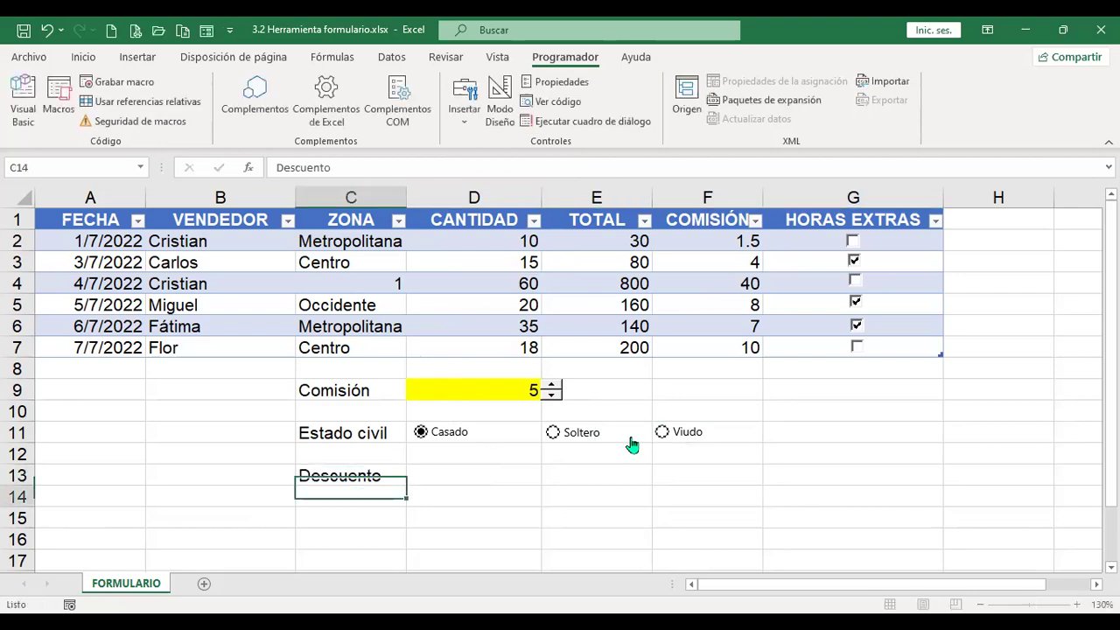
{"action": "key", "text": "Up"}
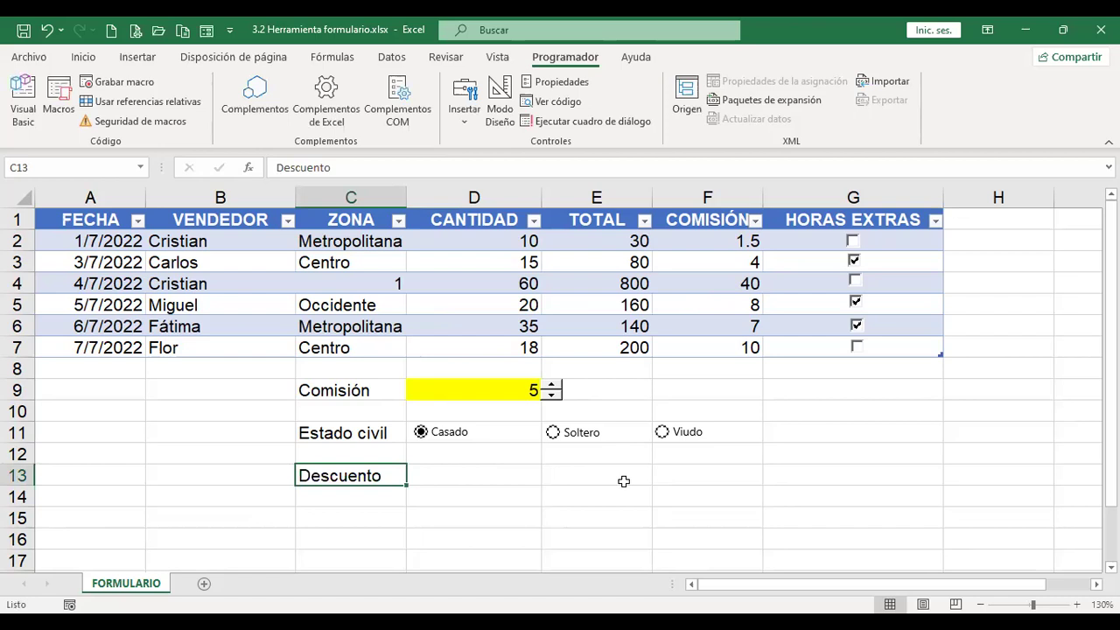
Fill cell D13 beside the Descuento label with yellow
{"action": "left_click", "coordinate": [510, 479]}
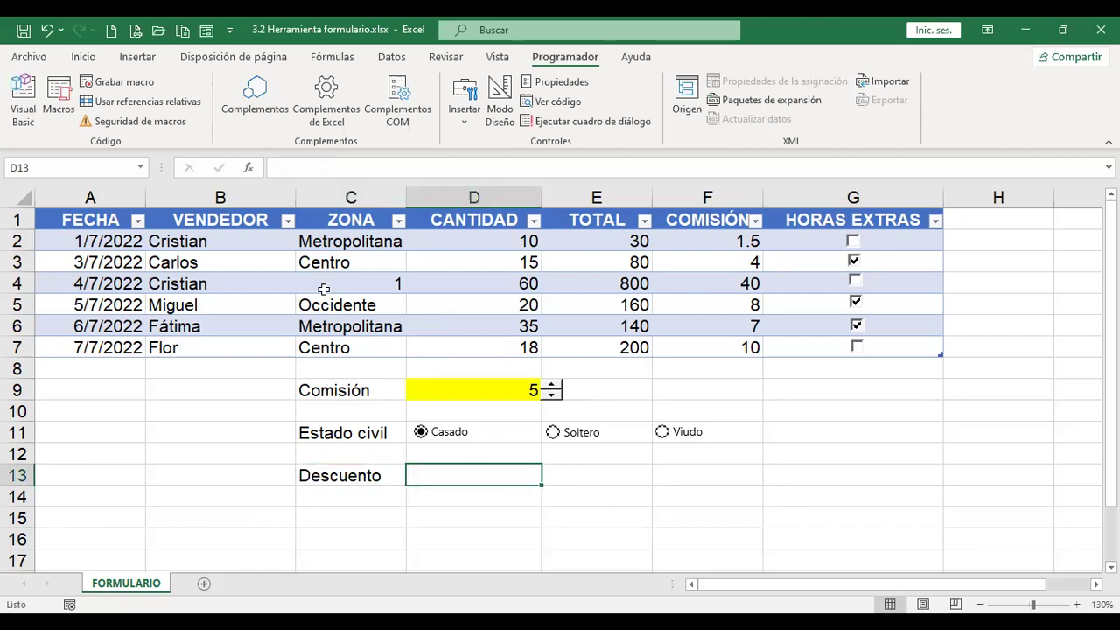
{"action": "left_click", "coordinate": [83, 57]}
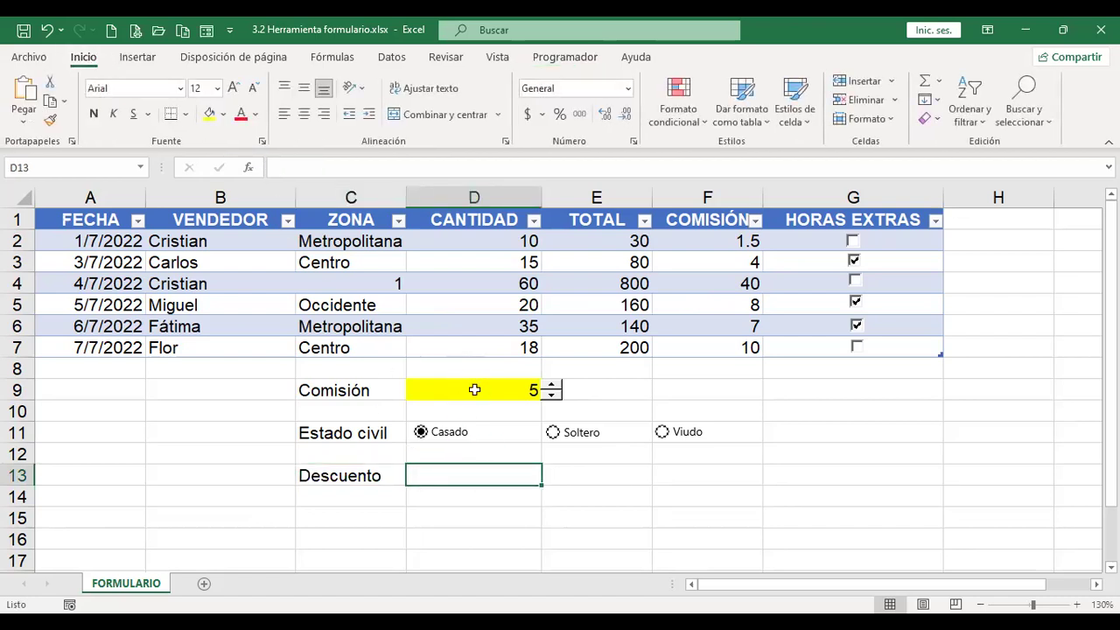
{"action": "left_click", "coordinate": [209, 113]}
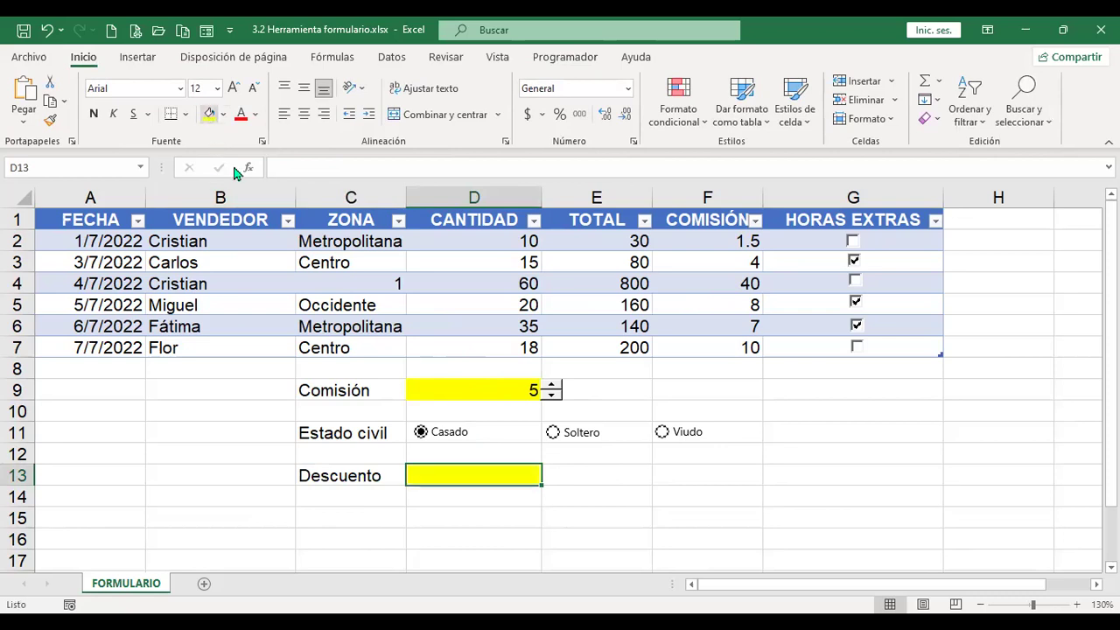
Draw a scroll bar form control in column E, starting at row 13 beside the yellow Descuento cell
{"action": "left_click", "coordinate": [580, 480]}
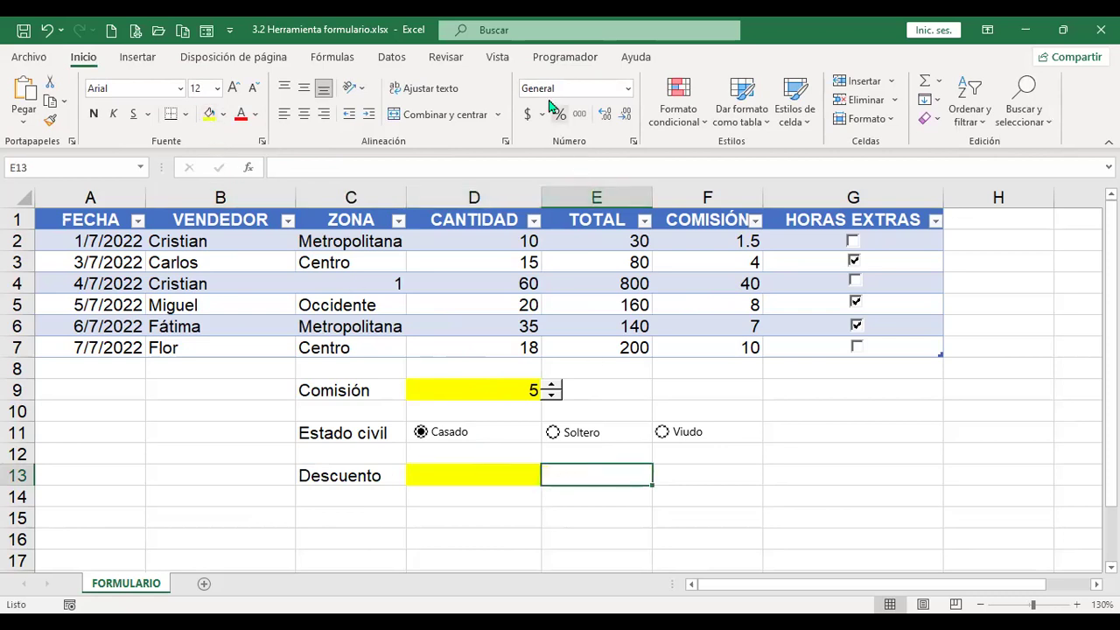
{"action": "left_click", "coordinate": [569, 58]}
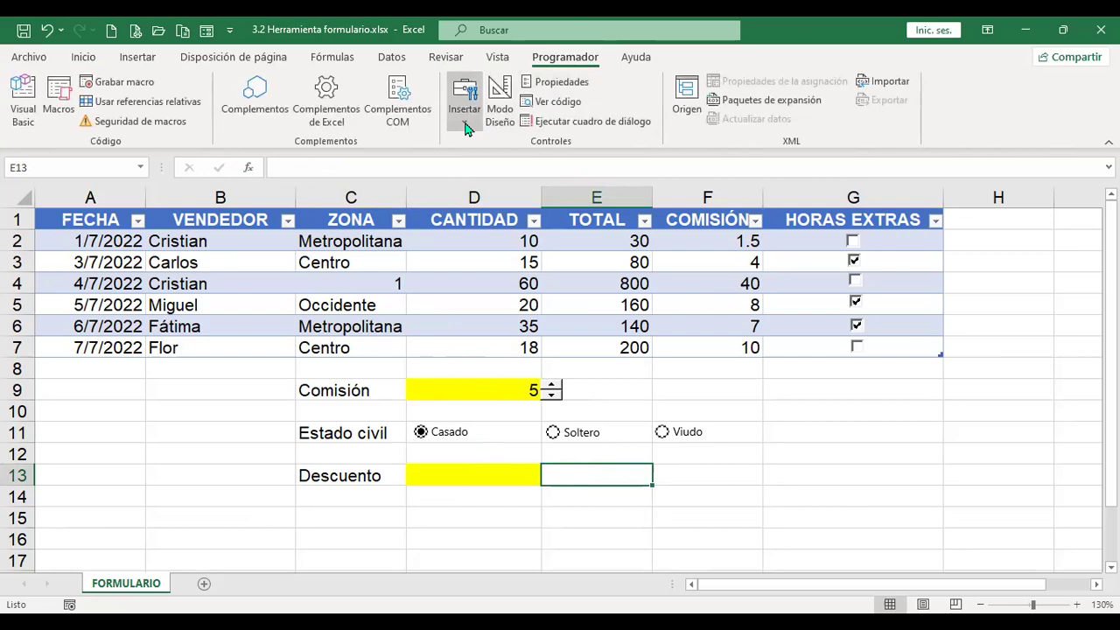
{"action": "left_click", "coordinate": [464, 98]}
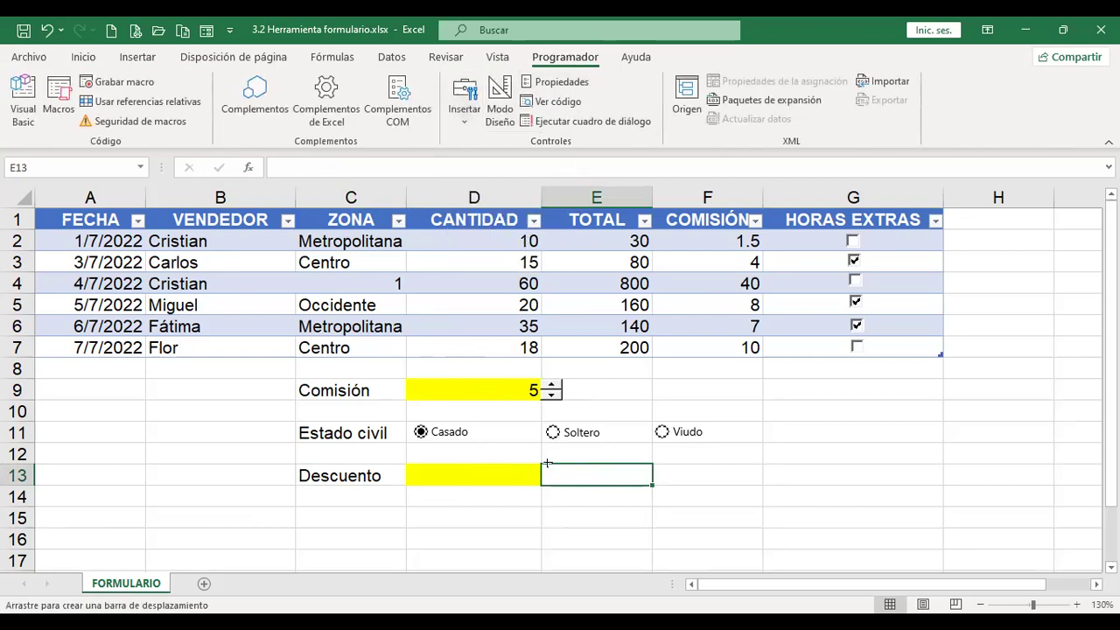
{"action": "left_click_drag", "start_coordinate": [547, 463], "coordinate": [651, 571]}
{"action": "scroll", "coordinate": [850, 440], "scroll_direction": "down", "scroll_amount": 3}
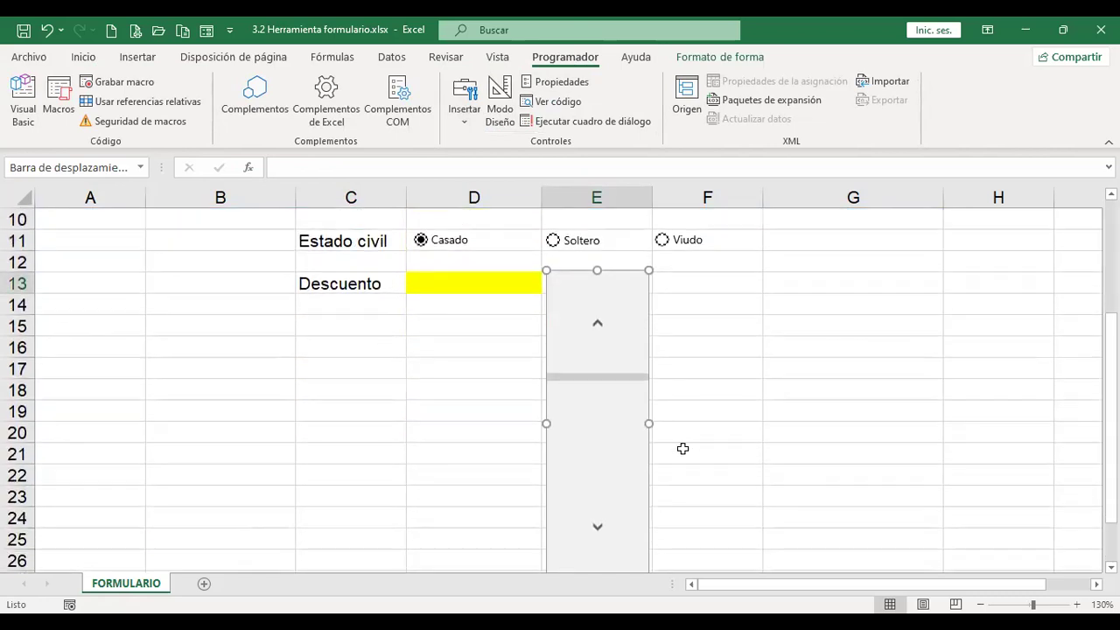
Narrow the scroll bar to about a third of column E and shorten it to about three rows
{"action": "left_click_drag", "start_coordinate": [649, 422], "coordinate": [584, 426]}
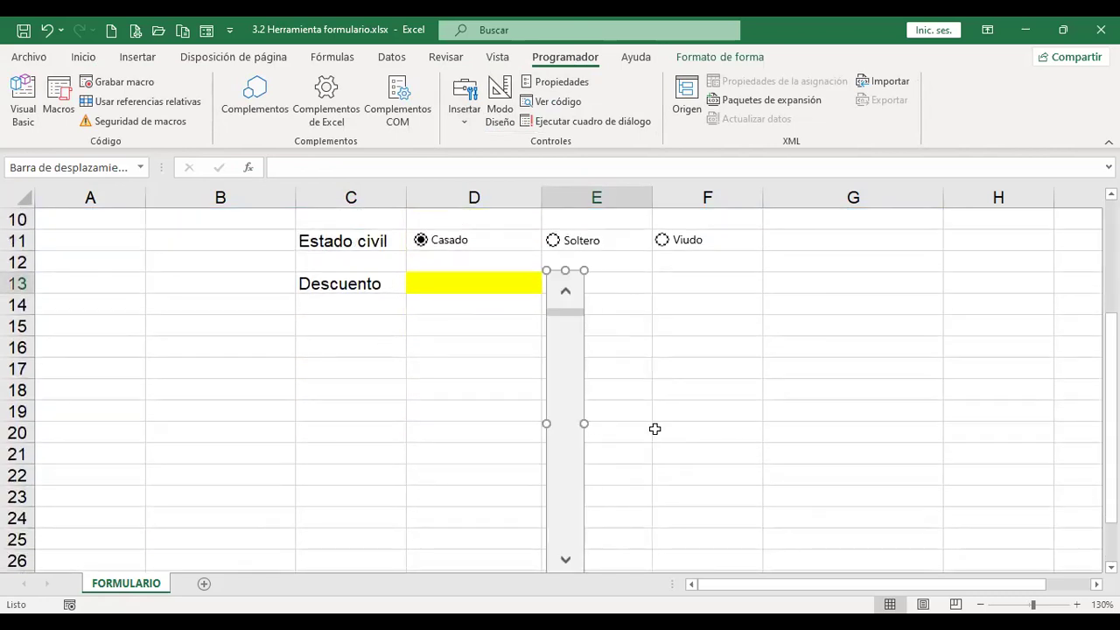
{"action": "scroll", "coordinate": [635, 435], "scroll_direction": "down", "scroll_amount": 1}
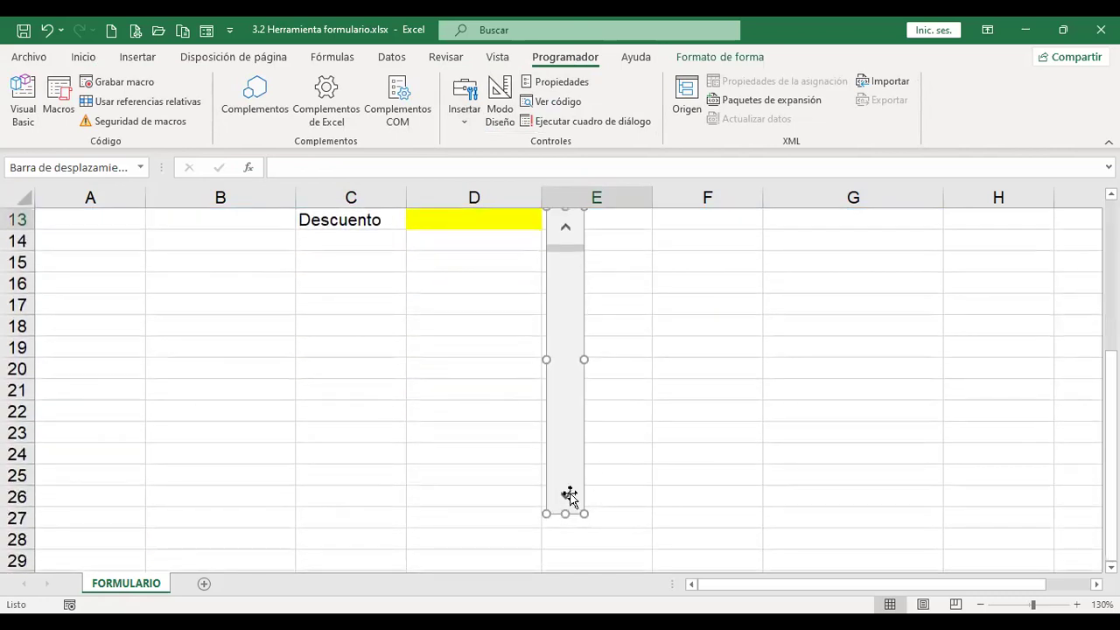
{"action": "scroll", "coordinate": [655, 418], "scroll_direction": "up", "scroll_amount": 1}
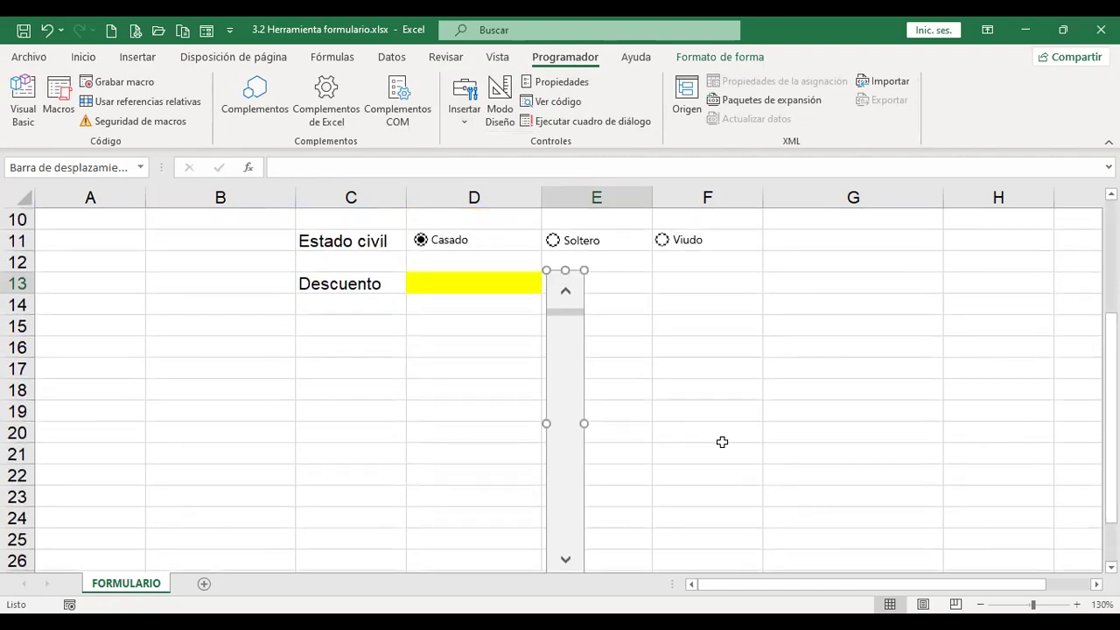
{"action": "scroll", "coordinate": [683, 447], "scroll_direction": "down", "scroll_amount": 1}
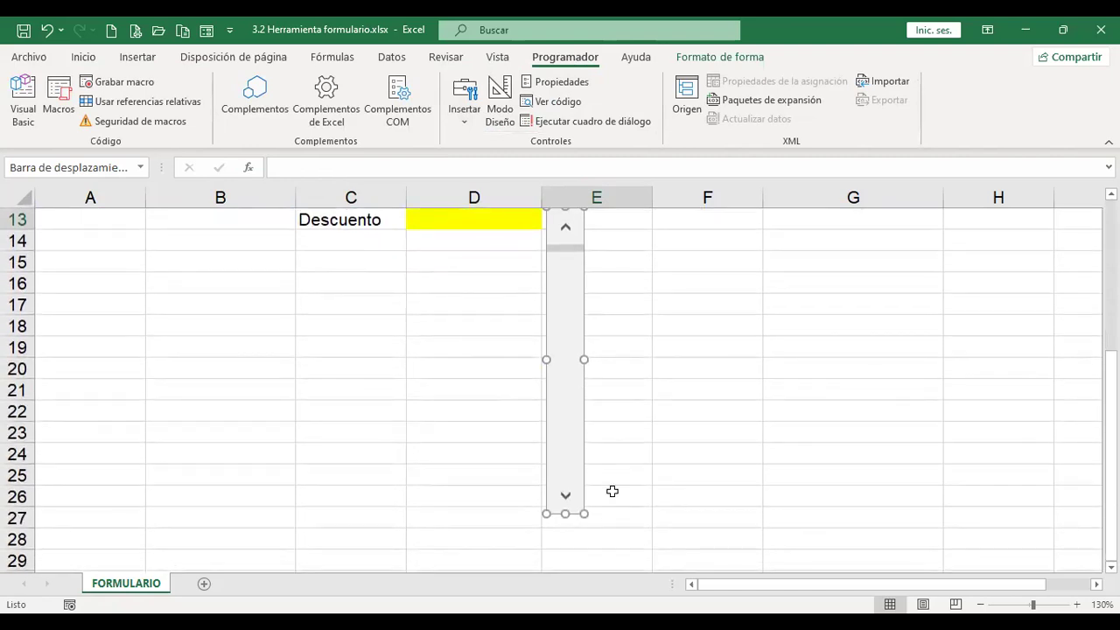
{"action": "left_click_drag", "start_coordinate": [584, 514], "coordinate": [585, 278]}
{"action": "scroll", "coordinate": [638, 303], "scroll_direction": "up", "scroll_amount": 2}
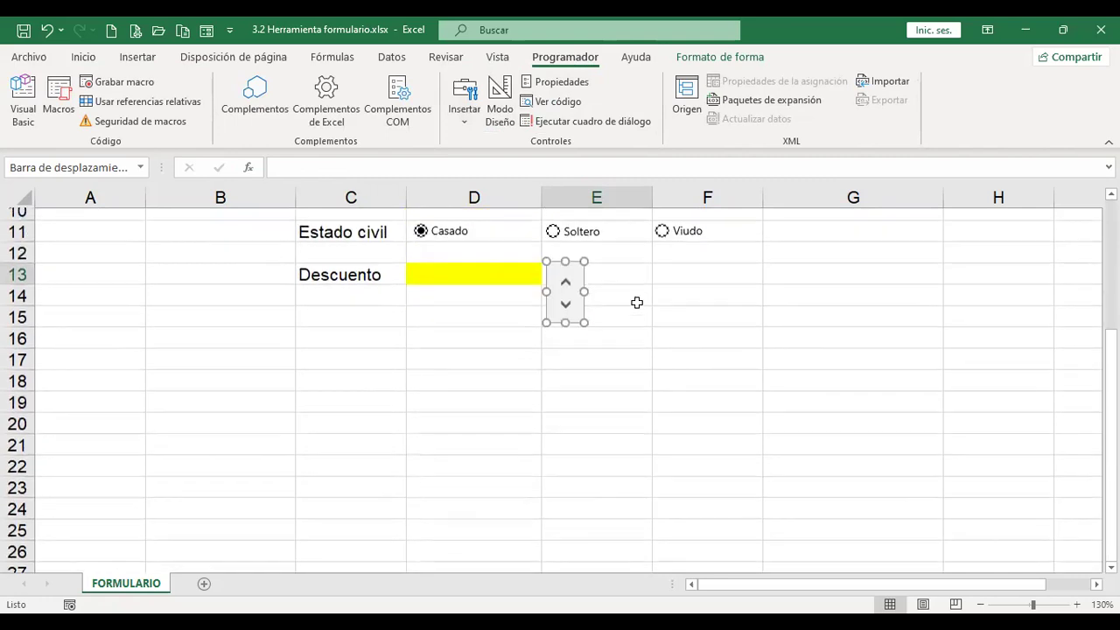
Reshape the scroll bar into a horizontal bar spanning cells E13 to F13 and deselect it
{"action": "left_click_drag", "start_coordinate": [582, 365], "coordinate": [775, 365]}
{"action": "left_click_drag", "start_coordinate": [658, 396], "coordinate": [665, 355]}
{"action": "left_click_drag", "start_coordinate": [772, 345], "coordinate": [759, 346]}
{"action": "left_click", "coordinate": [704, 429]}
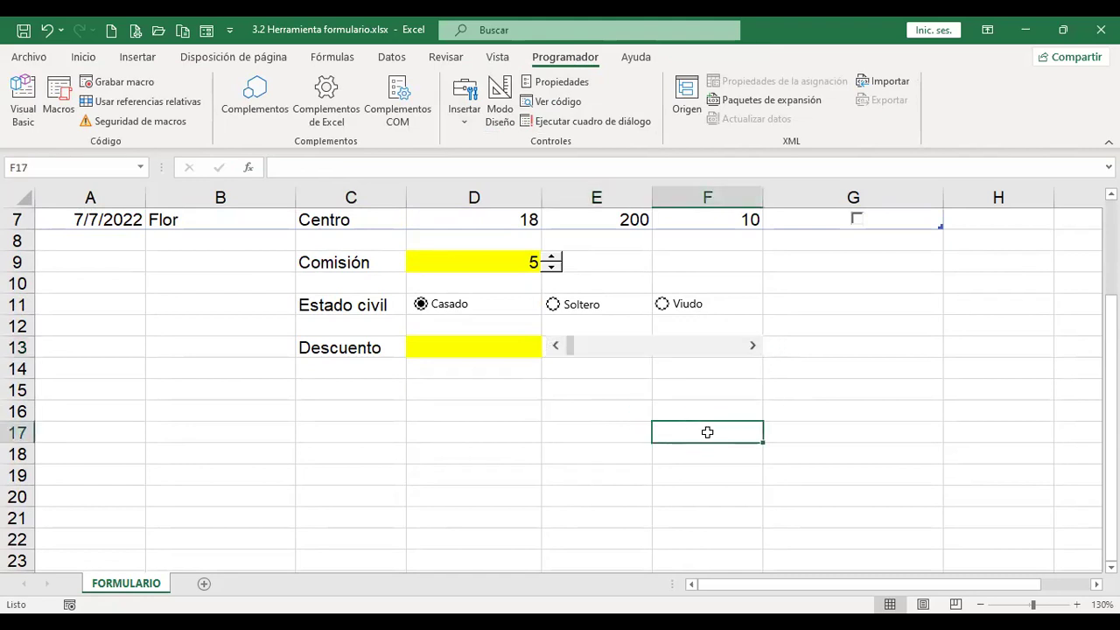
Format the scroll bar with minimum value 5, maximum value 50 and increment 5, linked to cell D13
{"action": "right_click", "coordinate": [684, 354]}
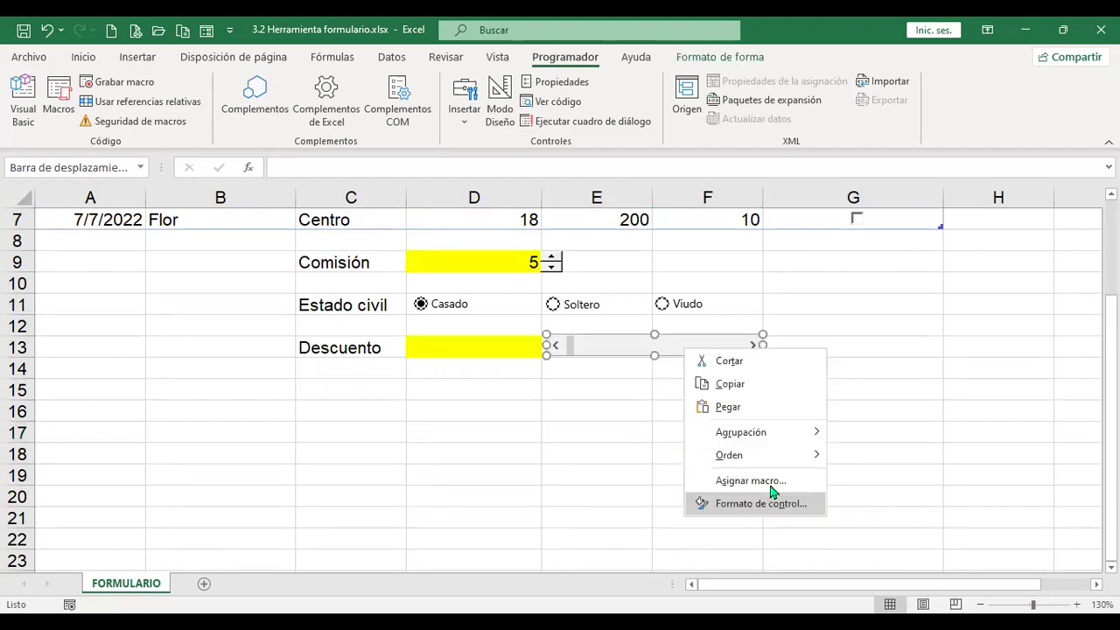
{"action": "left_click", "coordinate": [767, 502]}
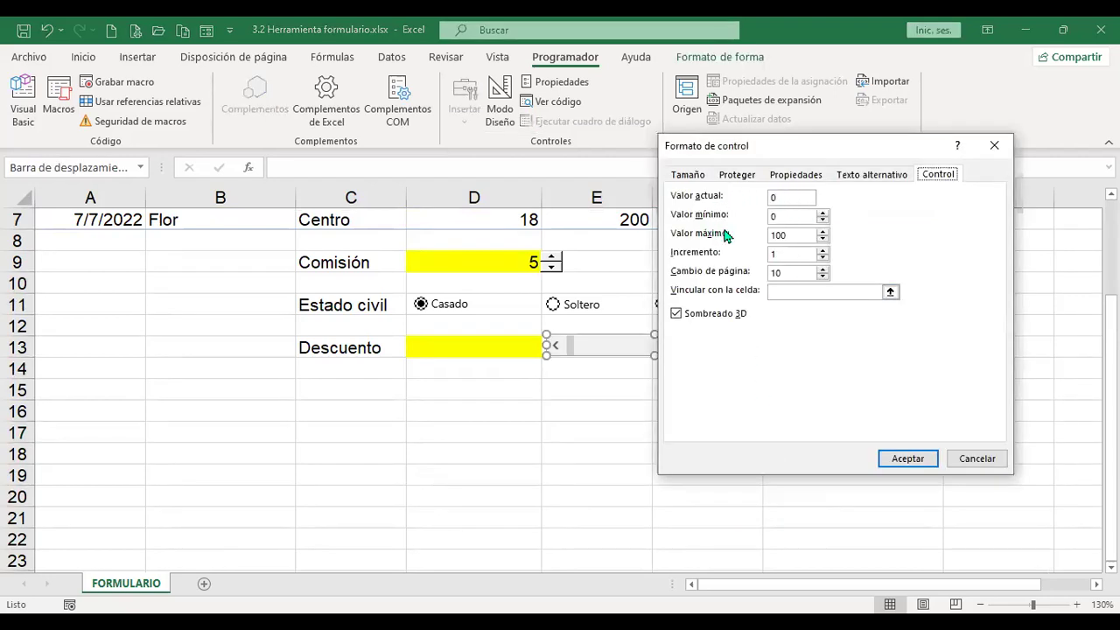
{"action": "left_click", "coordinate": [785, 216]}
{"action": "left_click_drag", "start_coordinate": [787, 236], "coordinate": [720, 239]}
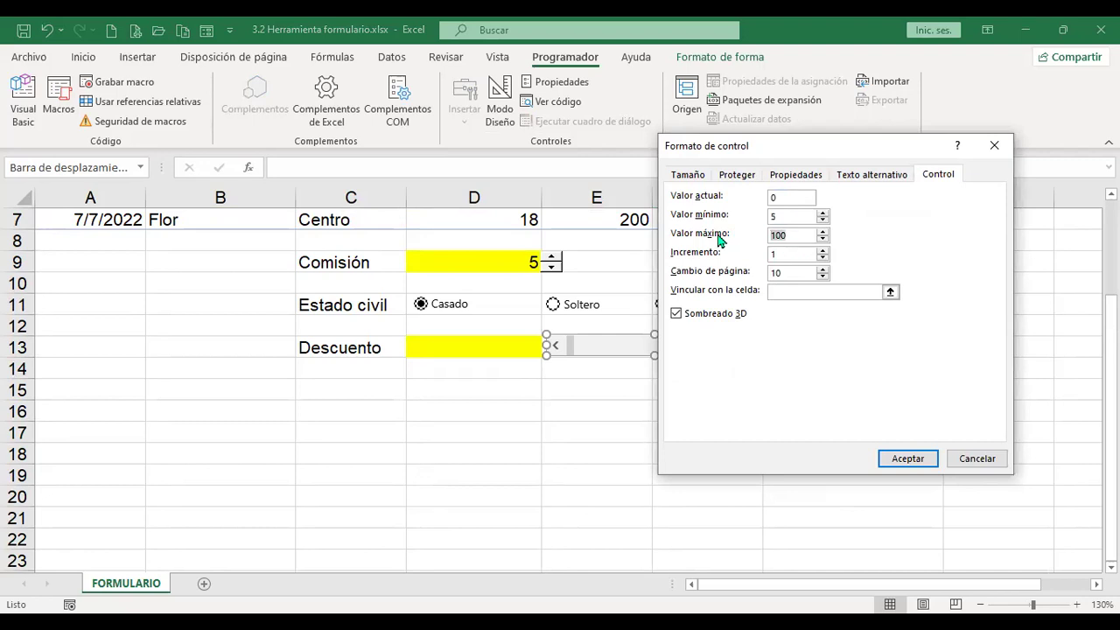
{"action": "double_click", "coordinate": [785, 253]}
{"action": "left_click", "coordinate": [795, 291]}
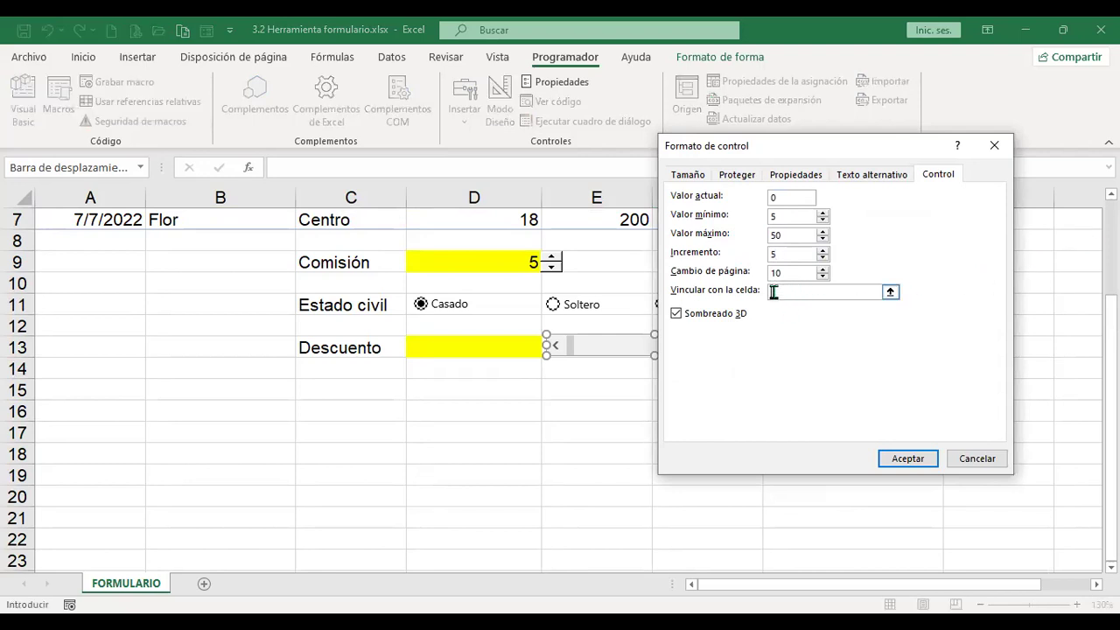
{"action": "left_click", "coordinate": [475, 346]}
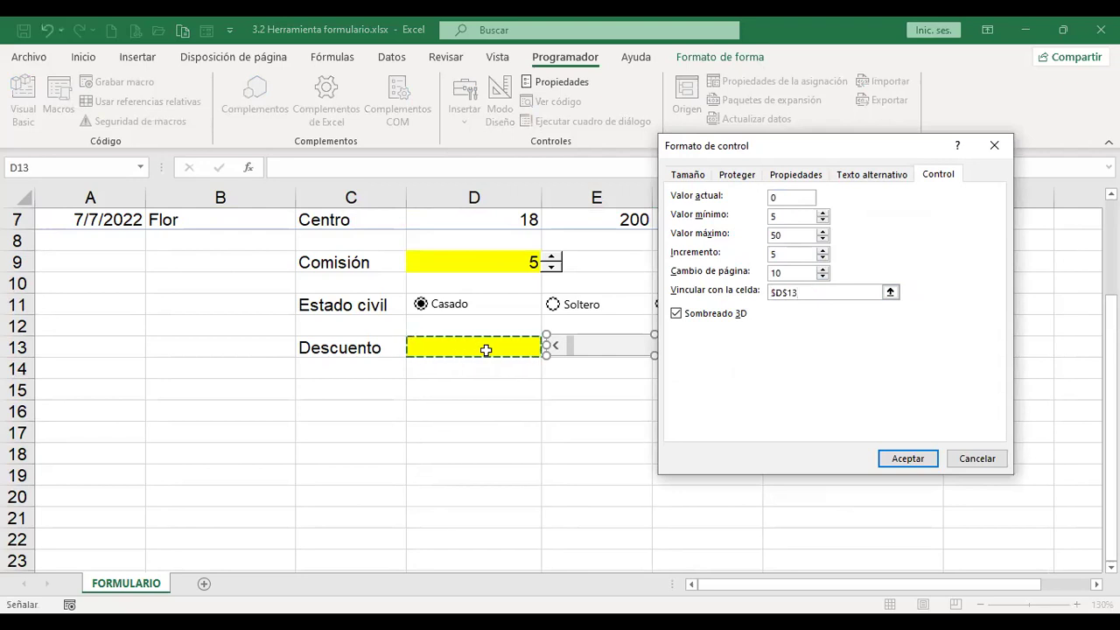
{"action": "left_click", "coordinate": [907, 459]}
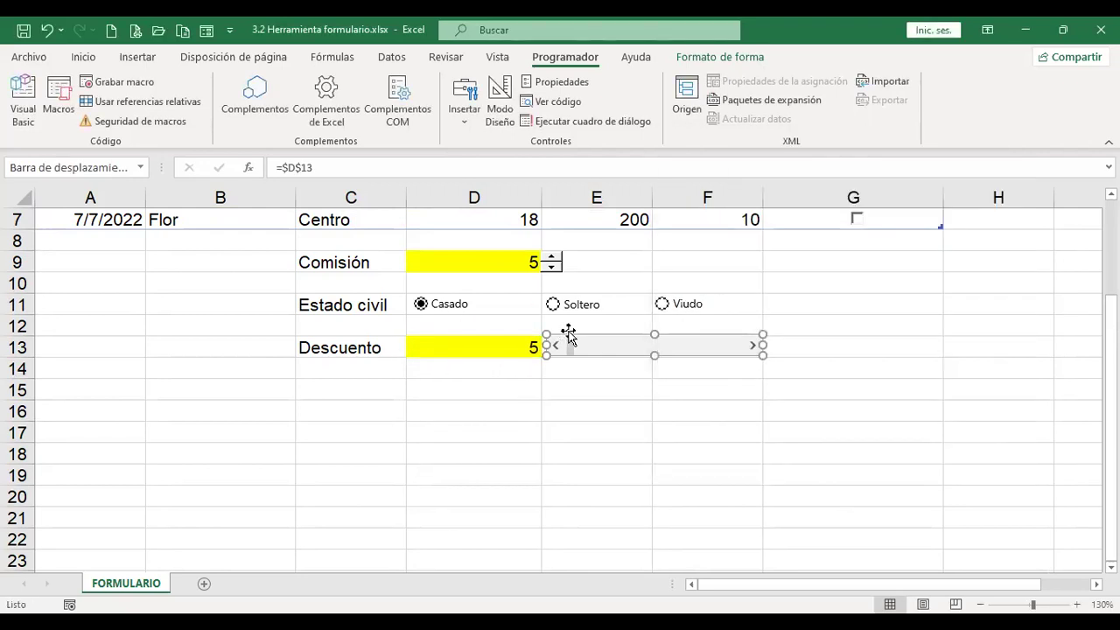
Test the Comisión spin button by lowering the value to 1 and raising it back to 5
{"action": "scroll", "coordinate": [564, 327], "scroll_direction": "up", "scroll_amount": 1}
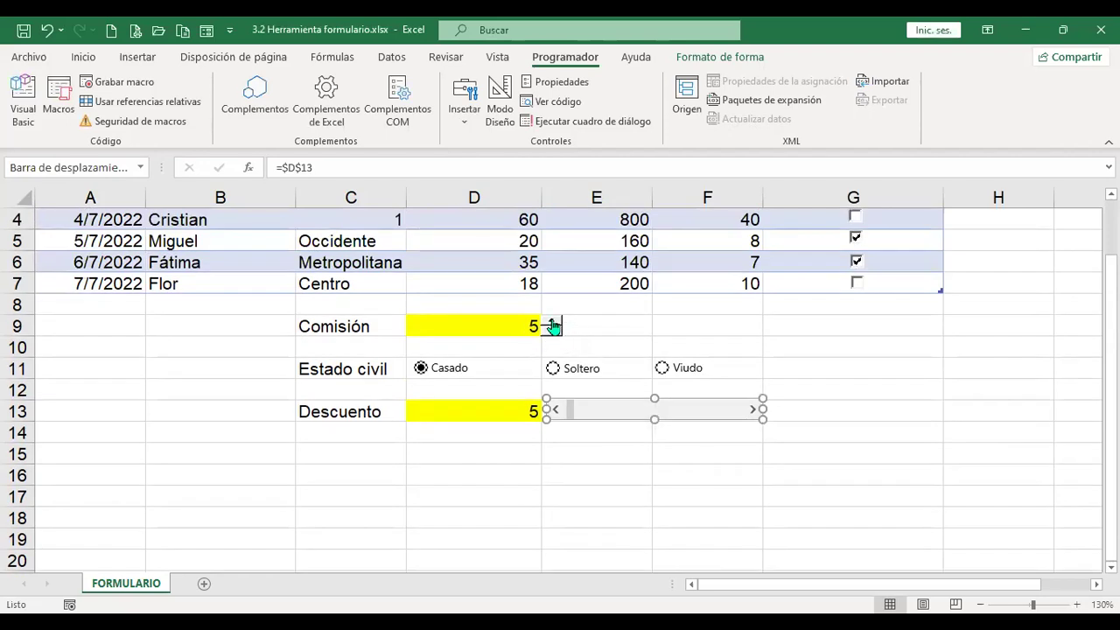
{"action": "left_click", "coordinate": [554, 330]}
{"action": "left_click", "coordinate": [554, 330]}
{"action": "left_click", "coordinate": [554, 330]}
{"action": "left_click", "coordinate": [554, 330]}
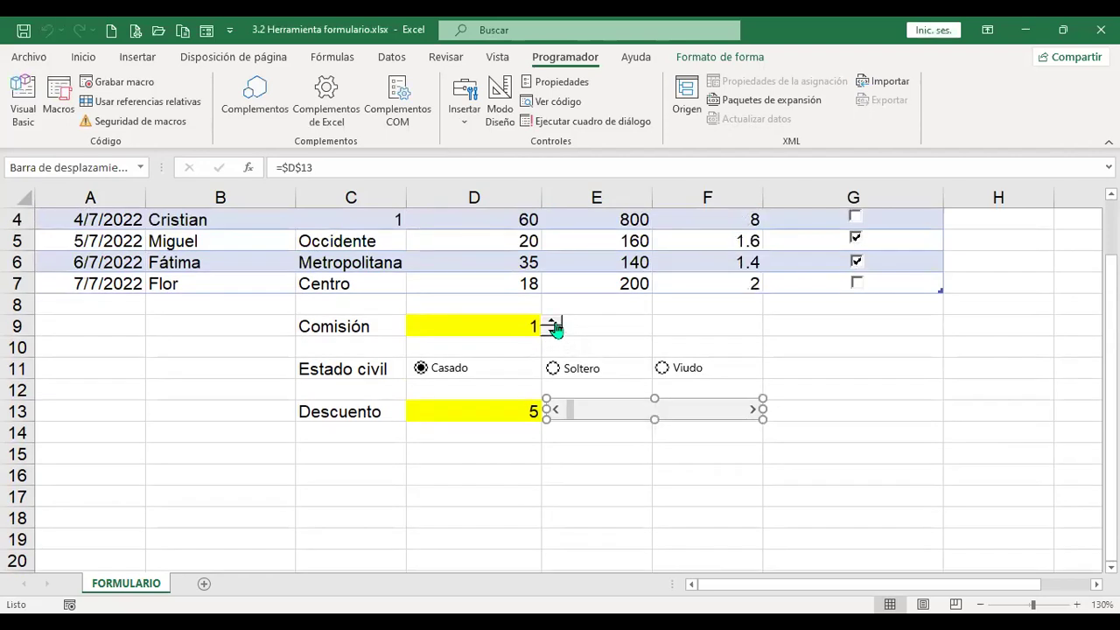
{"action": "left_click", "coordinate": [554, 322]}
{"action": "scroll", "coordinate": [556, 327], "scroll_direction": "up", "scroll_amount": 1}
{"action": "left_click", "coordinate": [552, 386]}
{"action": "left_click", "coordinate": [553, 385]}
{"action": "left_click", "coordinate": [552, 386]}
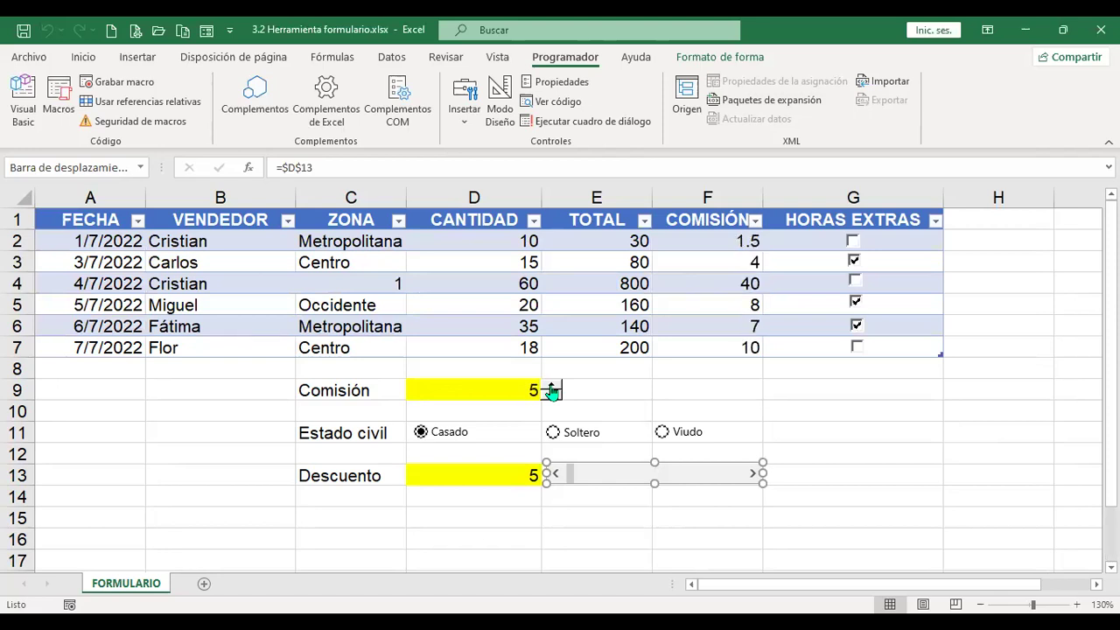
Test the scroll bar by raising Descuento to its maximum and bringing it back down to 40
{"action": "left_click", "coordinate": [546, 492]}
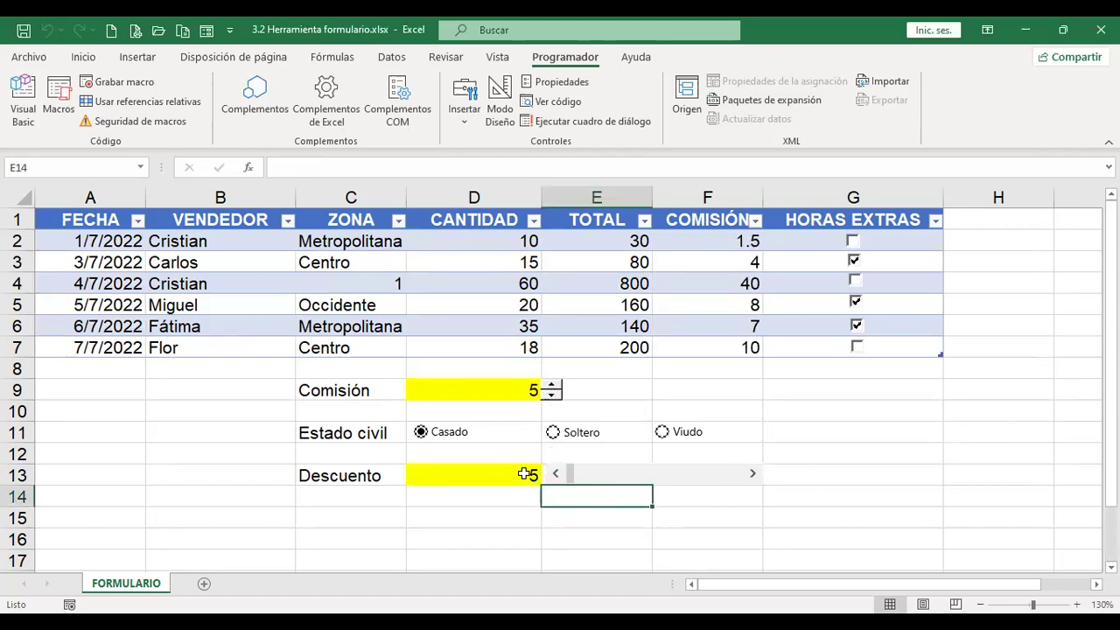
{"action": "left_click", "coordinate": [753, 473]}
{"action": "left_click", "coordinate": [753, 475]}
{"action": "left_click", "coordinate": [753, 475]}
{"action": "left_click", "coordinate": [753, 475]}
{"action": "left_click", "coordinate": [753, 475]}
{"action": "left_click", "coordinate": [753, 475]}
{"action": "left_click", "coordinate": [753, 475]}
{"action": "left_click", "coordinate": [753, 475]}
{"action": "left_click", "coordinate": [753, 476]}
{"action": "left_click", "coordinate": [557, 474]}
{"action": "left_click", "coordinate": [556, 473]}
{"action": "left_click", "coordinate": [557, 474]}
{"action": "left_click", "coordinate": [753, 473]}
Shorten the Descuento scroll bar so it fits within cell E13 and deselect it
{"action": "left_click", "coordinate": [715, 480], "text": "ctrl"}
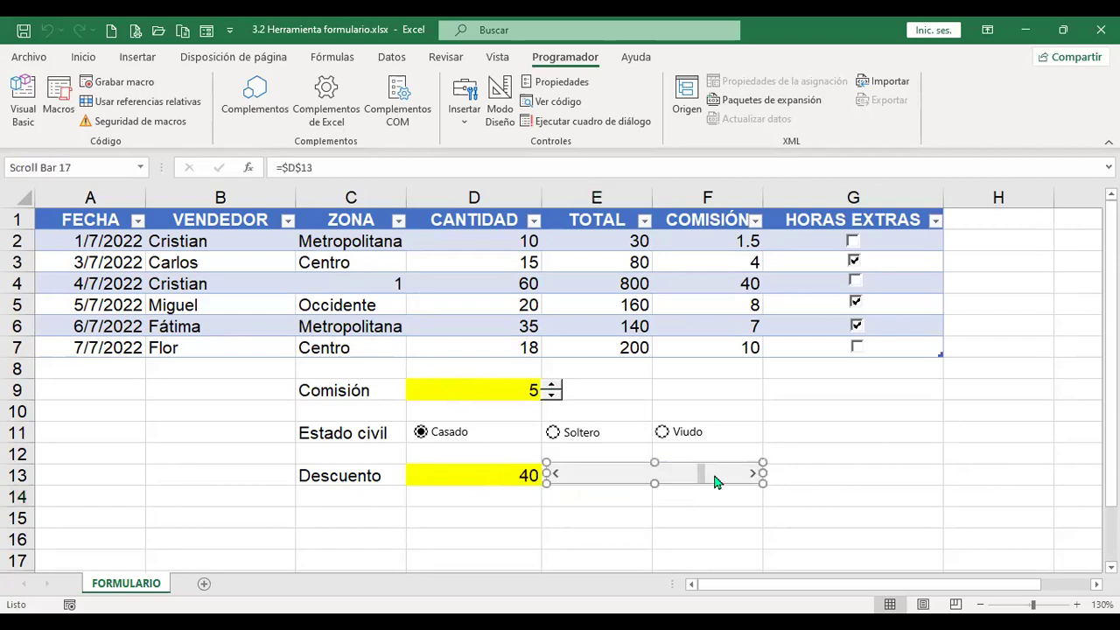
{"action": "left_click_drag", "start_coordinate": [763, 472], "coordinate": [653, 472]}
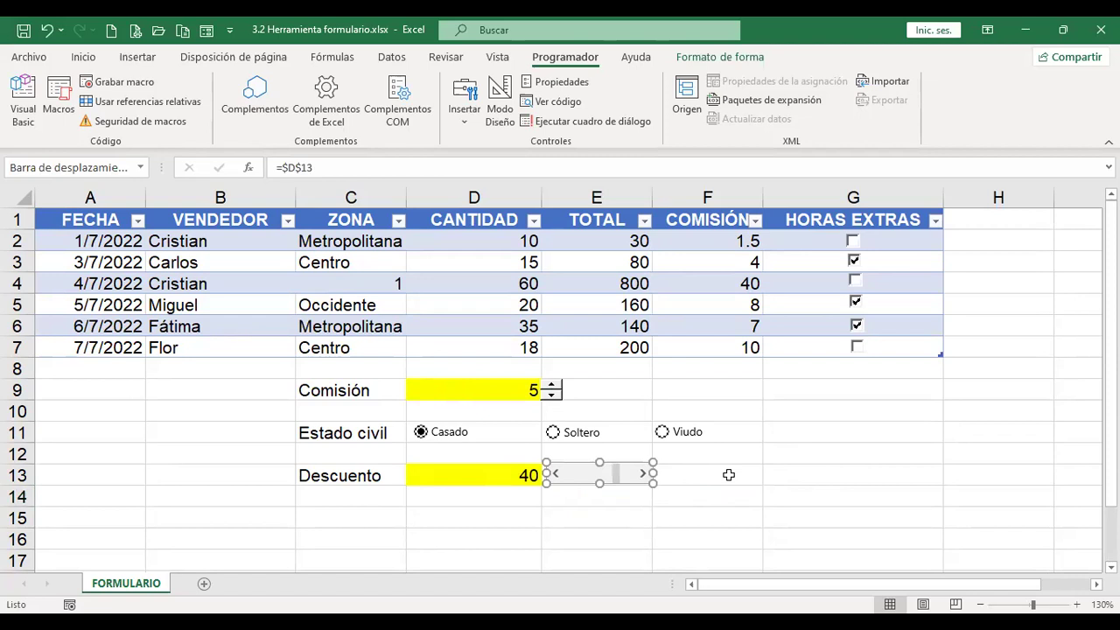
{"action": "left_click", "coordinate": [705, 477]}
Lower Descuento slightly and raise it to 50 with the resized scroll bar
{"action": "left_click", "coordinate": [554, 478]}
{"action": "left_click", "coordinate": [554, 478]}
{"action": "left_click", "coordinate": [642, 474]}
{"action": "left_click", "coordinate": [643, 475]}
{"action": "left_click", "coordinate": [643, 474]}
{"action": "left_click", "coordinate": [642, 474]}
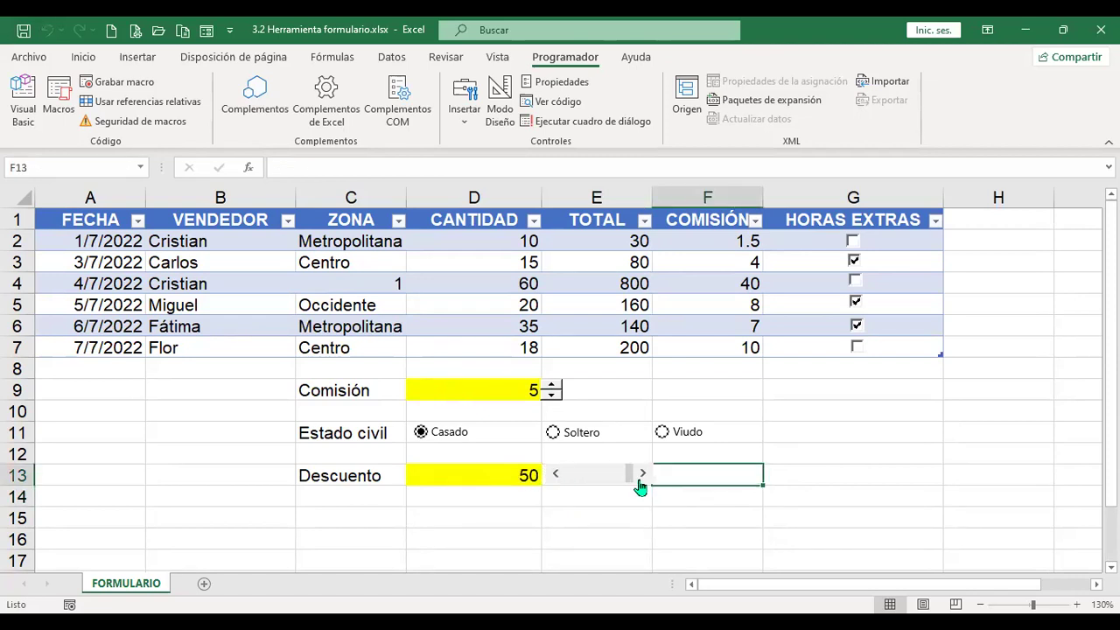
Lower Descuento to 5 with the scroll bar and raise it to 15
{"action": "left_click", "coordinate": [557, 478]}
{"action": "left_click", "coordinate": [558, 478]}
{"action": "left_click", "coordinate": [558, 478]}
{"action": "left_click", "coordinate": [558, 478]}
{"action": "left_click", "coordinate": [558, 478]}
{"action": "left_click", "coordinate": [558, 478]}
{"action": "left_click", "coordinate": [558, 478]}
{"action": "left_click", "coordinate": [557, 478]}
{"action": "left_click", "coordinate": [557, 478]}
{"action": "left_click", "coordinate": [557, 477]}
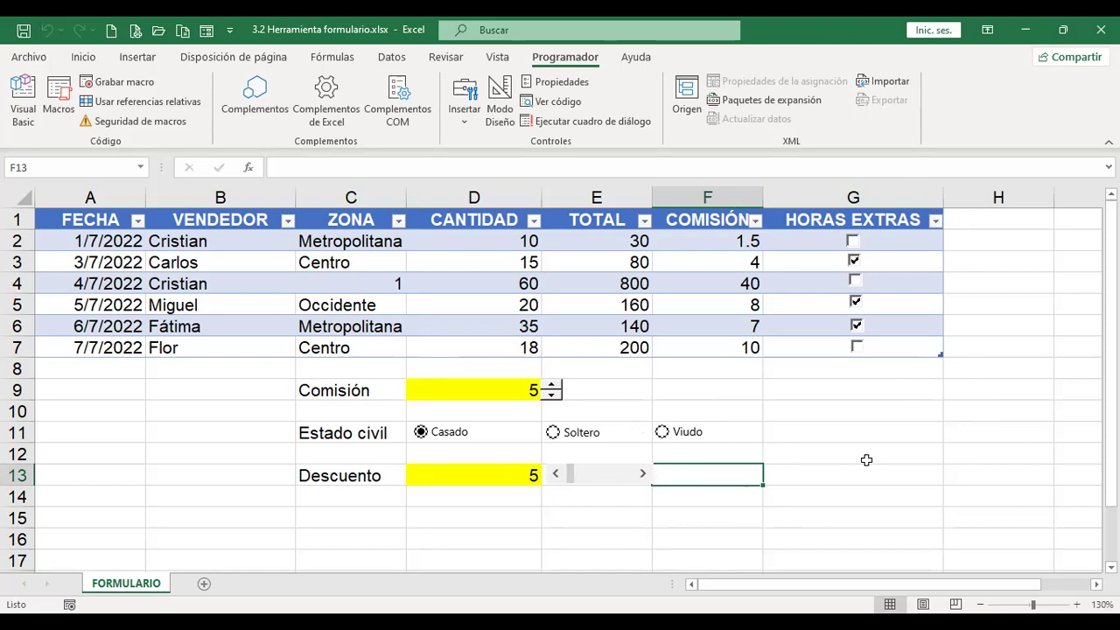
{"action": "left_click", "coordinate": [643, 474]}
Lower Comisión to 2 with its spin button and raise it back to 5
{"action": "left_click", "coordinate": [553, 396]}
{"action": "left_click", "coordinate": [553, 396]}
{"action": "left_click", "coordinate": [553, 396]}
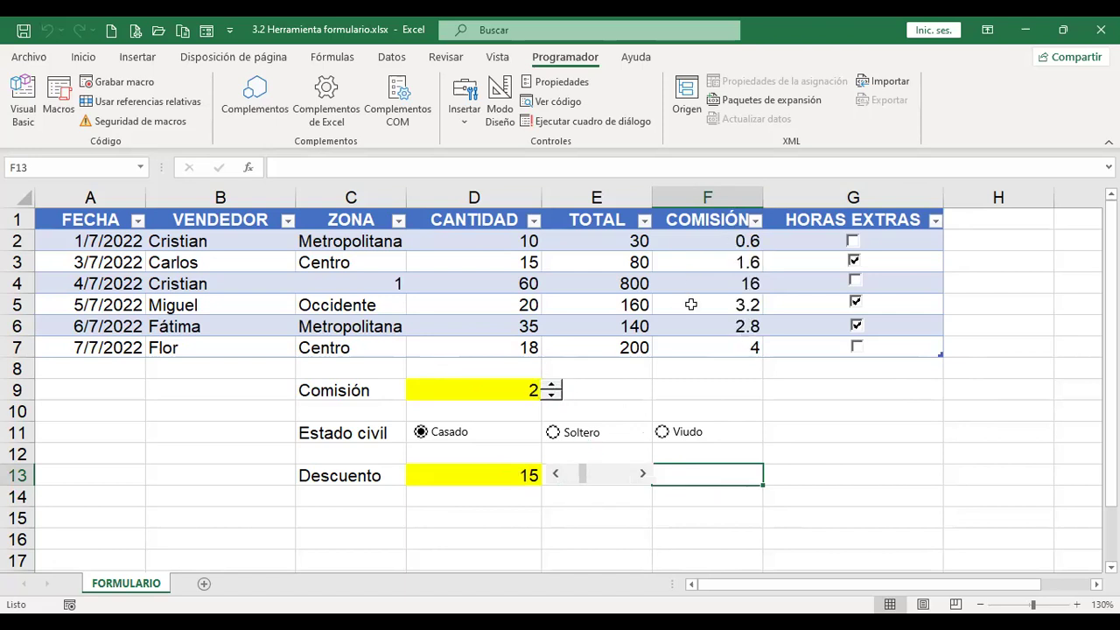
{"action": "left_click", "coordinate": [552, 386]}
{"action": "left_click", "coordinate": [551, 386]}
{"action": "left_click", "coordinate": [551, 386]}
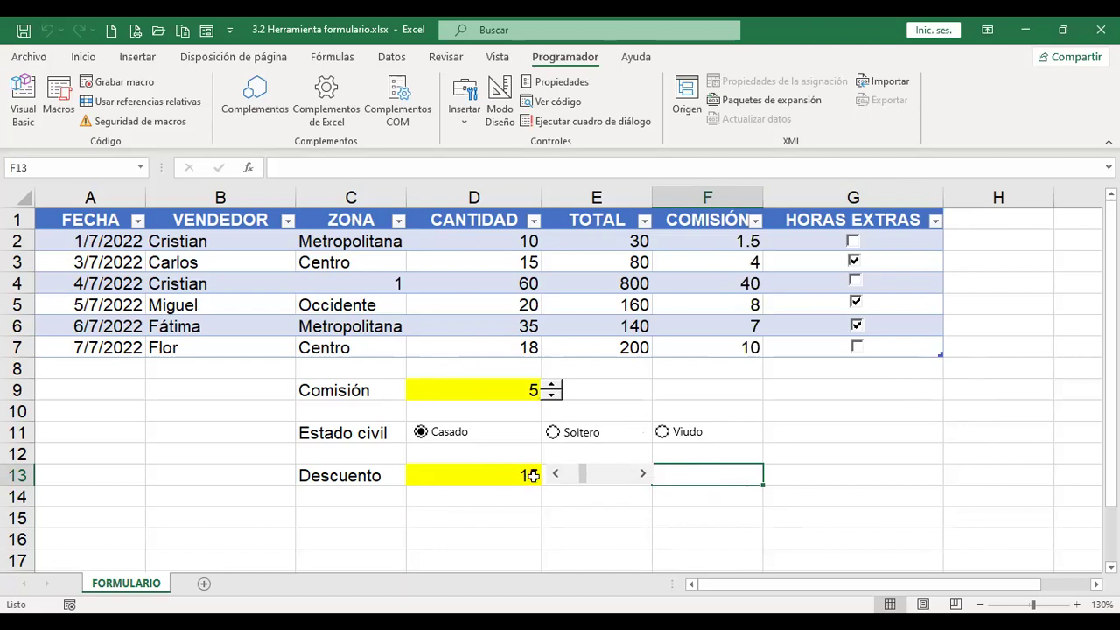
Raise Descuento to its maximum of 50 with the scroll bar
{"action": "left_click", "coordinate": [564, 474]}
{"action": "left_click", "coordinate": [645, 474]}
{"action": "left_click", "coordinate": [644, 474]}
{"action": "left_click", "coordinate": [645, 475]}
{"action": "left_click", "coordinate": [644, 474]}
{"action": "left_click", "coordinate": [644, 474]}
{"action": "left_click", "coordinate": [644, 475]}
{"action": "left_click", "coordinate": [644, 475]}
{"action": "left_click", "coordinate": [644, 474]}
{"action": "left_click", "coordinate": [644, 474]}
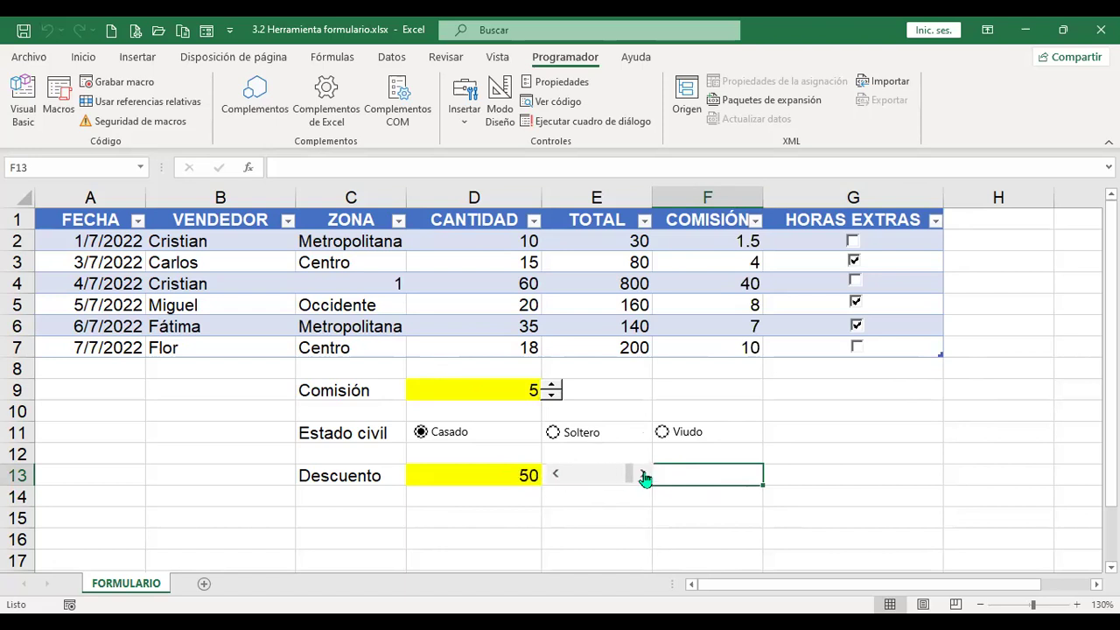
Lower Descuento to 10 with the scroll bar
{"action": "left_click", "coordinate": [555, 474]}
{"action": "left_click", "coordinate": [554, 474]}
{"action": "left_click", "coordinate": [555, 473]}
{"action": "left_click", "coordinate": [555, 473]}
{"action": "left_click", "coordinate": [555, 474]}
{"action": "left_click", "coordinate": [555, 473]}
{"action": "left_click", "coordinate": [555, 474]}
{"action": "left_click", "coordinate": [555, 473]}
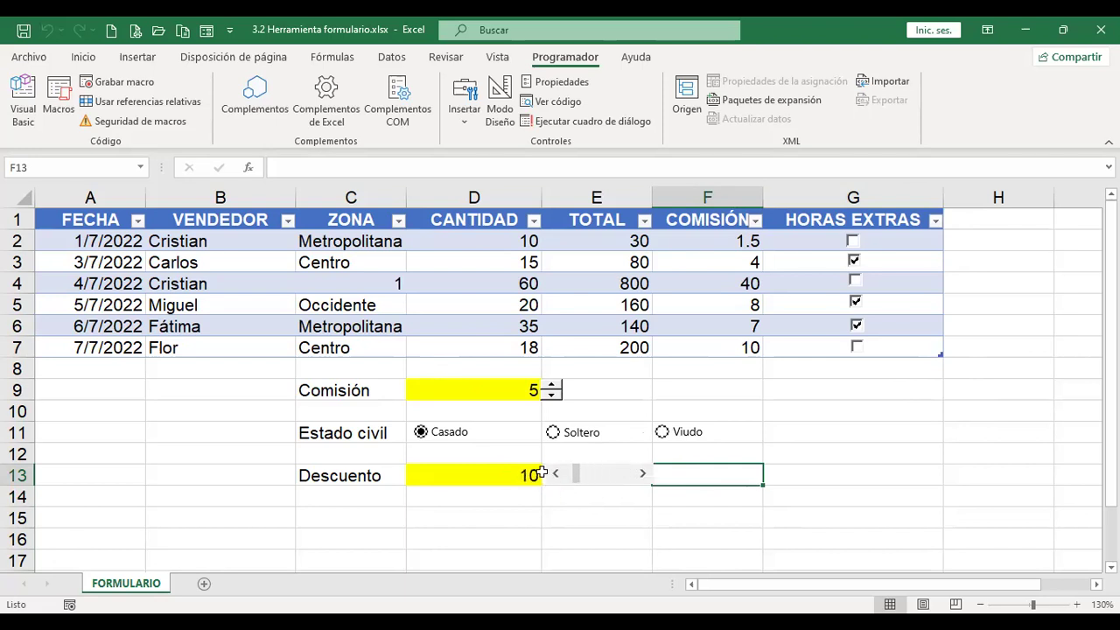
Review the form controls and ActiveX controls available for insertion and the controls already placed on the sheet
{"action": "left_click", "coordinate": [463, 123]}
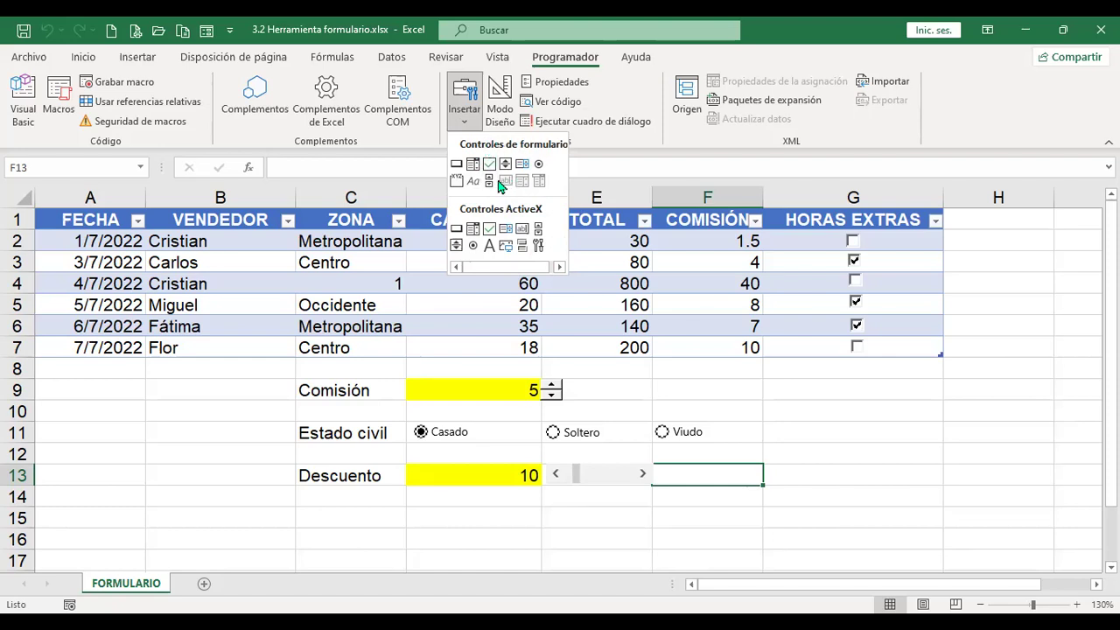
{"action": "left_click", "coordinate": [732, 367]}
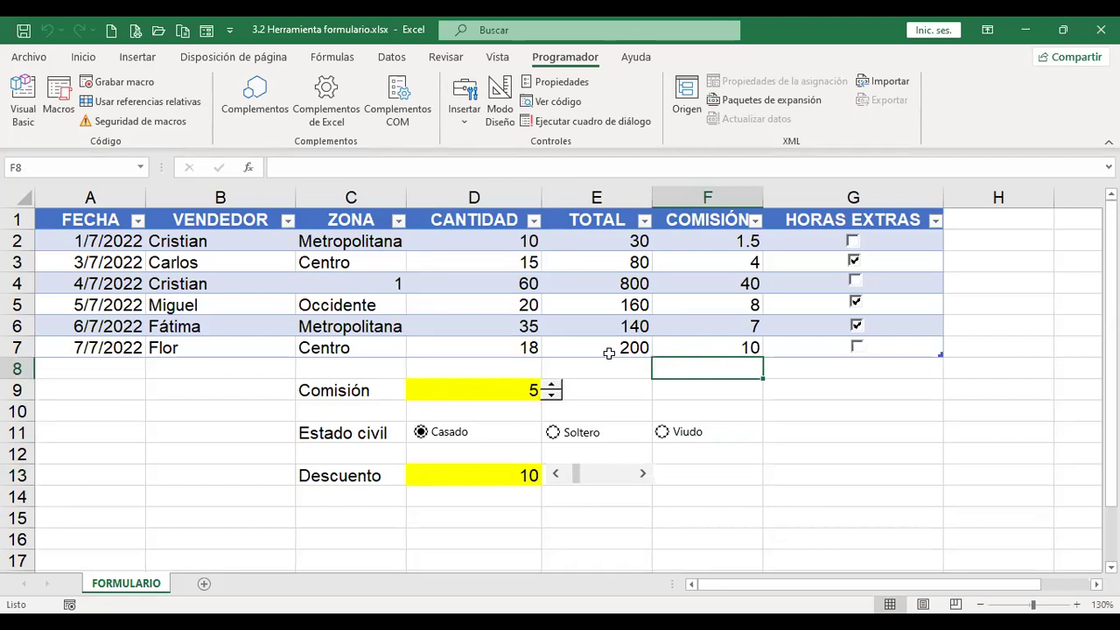
{"action": "left_click", "coordinate": [373, 288]}
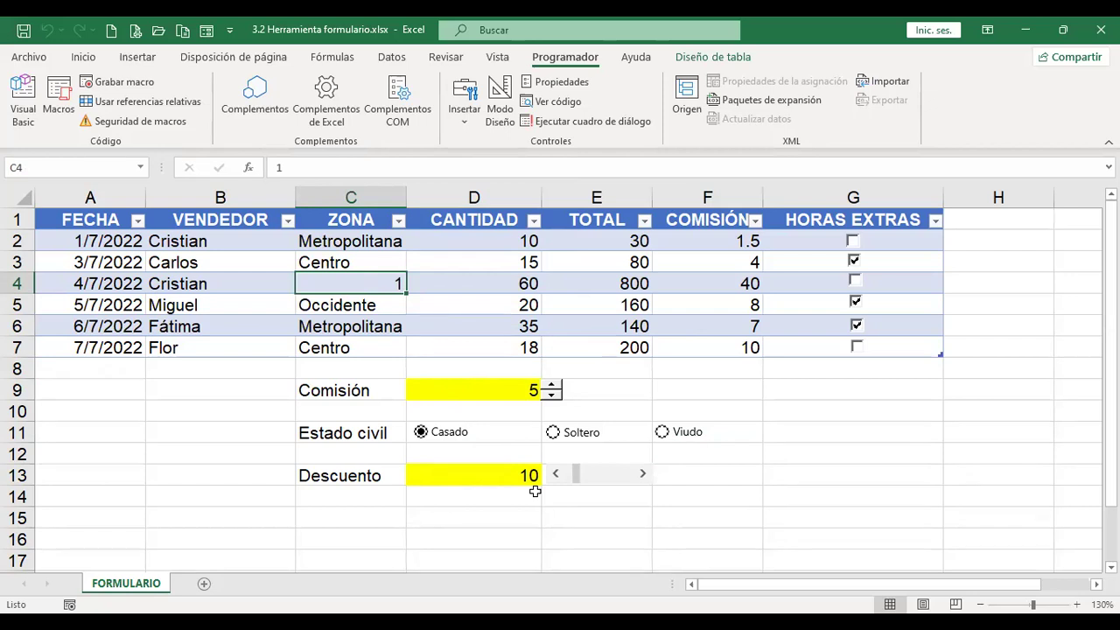
{"action": "left_click", "coordinate": [819, 423]}
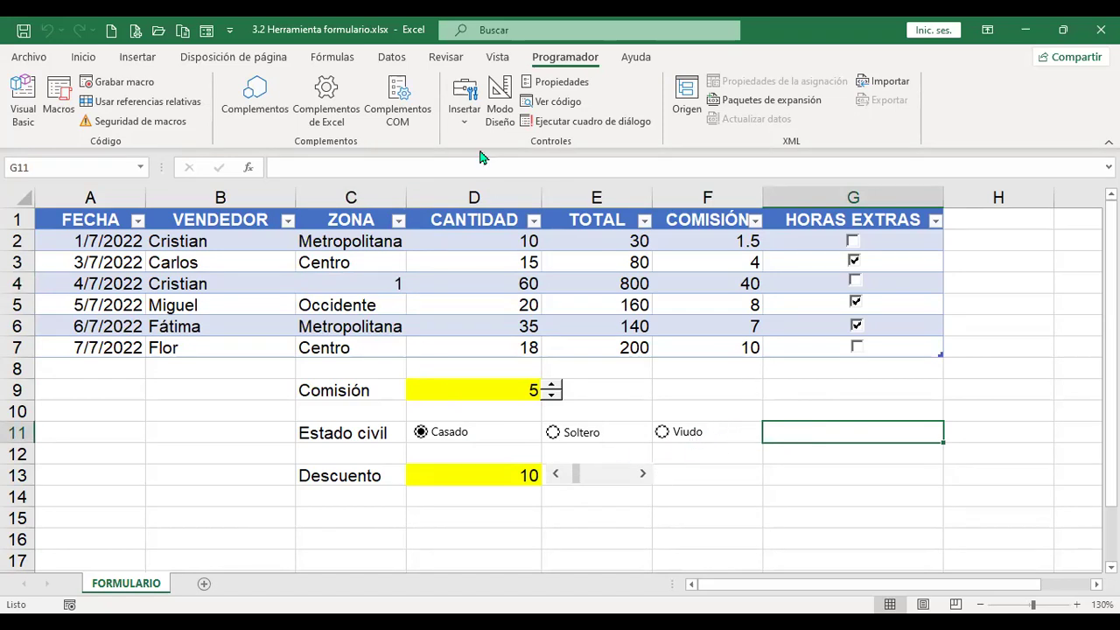
{"action": "left_click", "coordinate": [465, 123]}
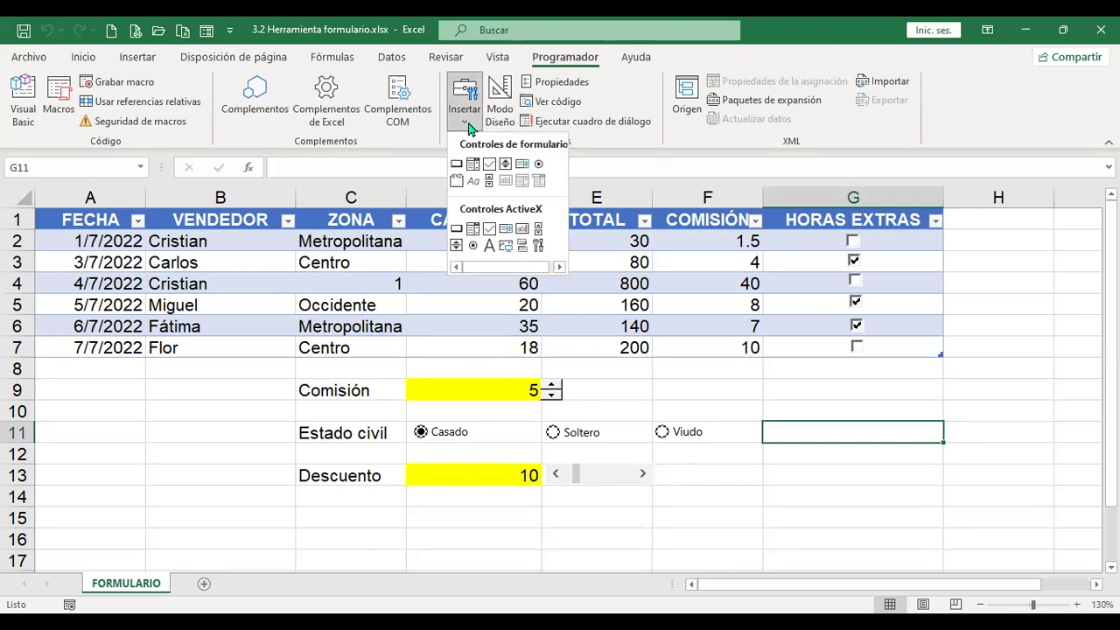
{"action": "left_click", "coordinate": [569, 59]}
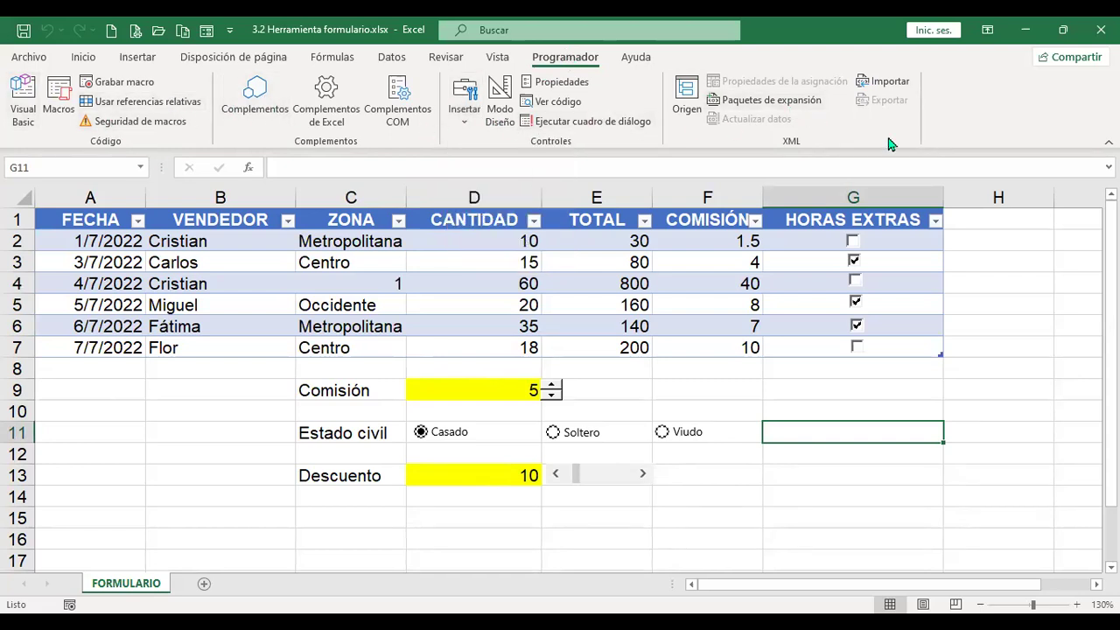
{"action": "left_click", "coordinate": [823, 484]}
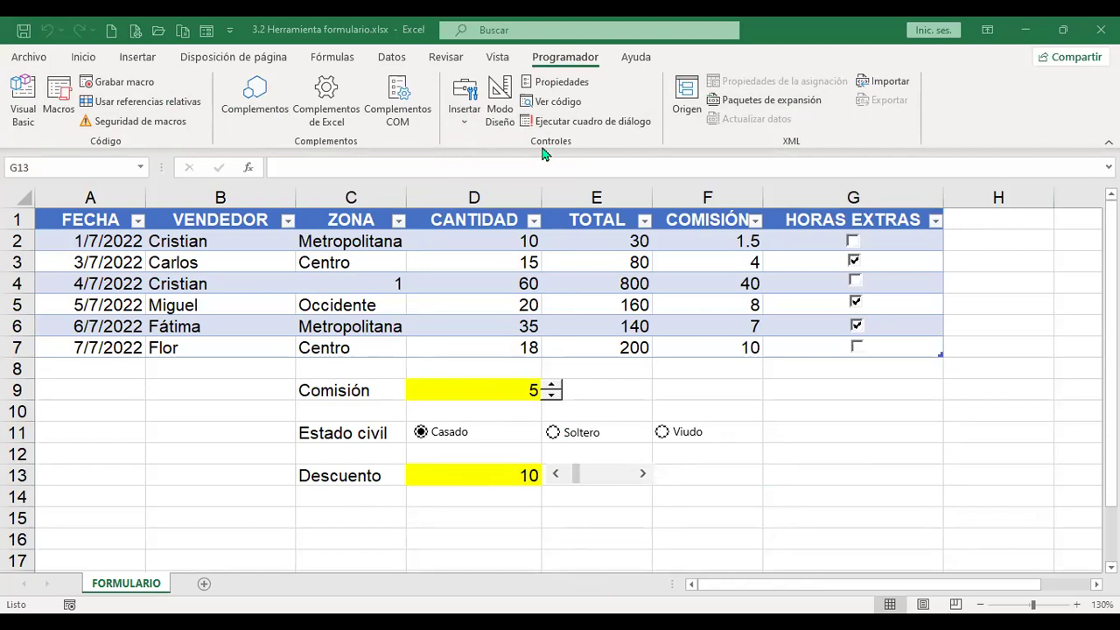
{"action": "left_click", "coordinate": [465, 123]}
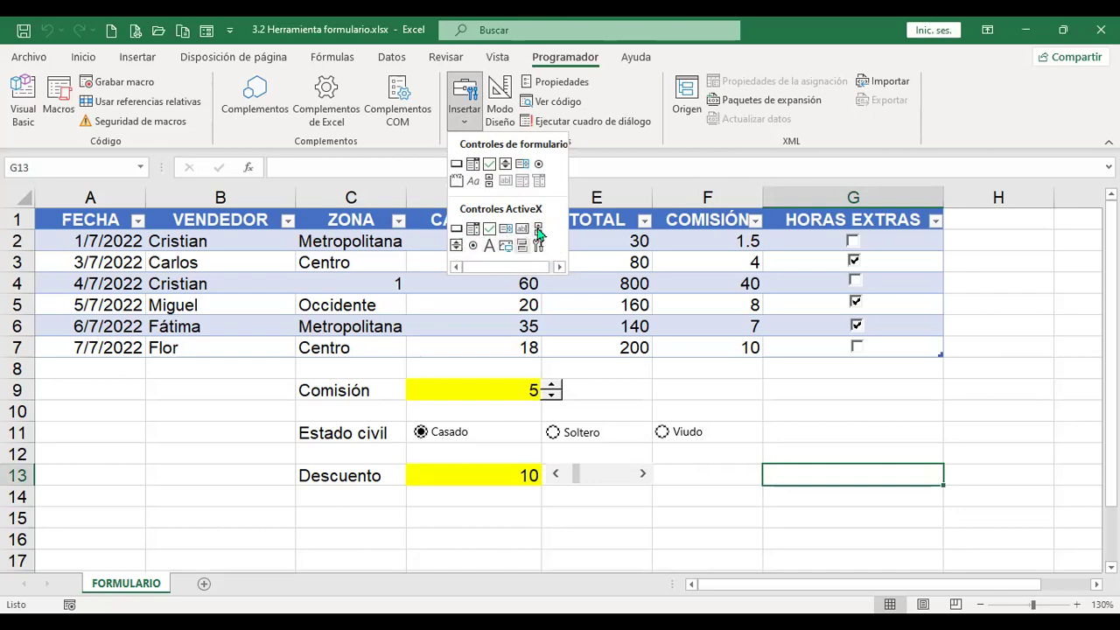
{"action": "left_click", "coordinate": [599, 488]}
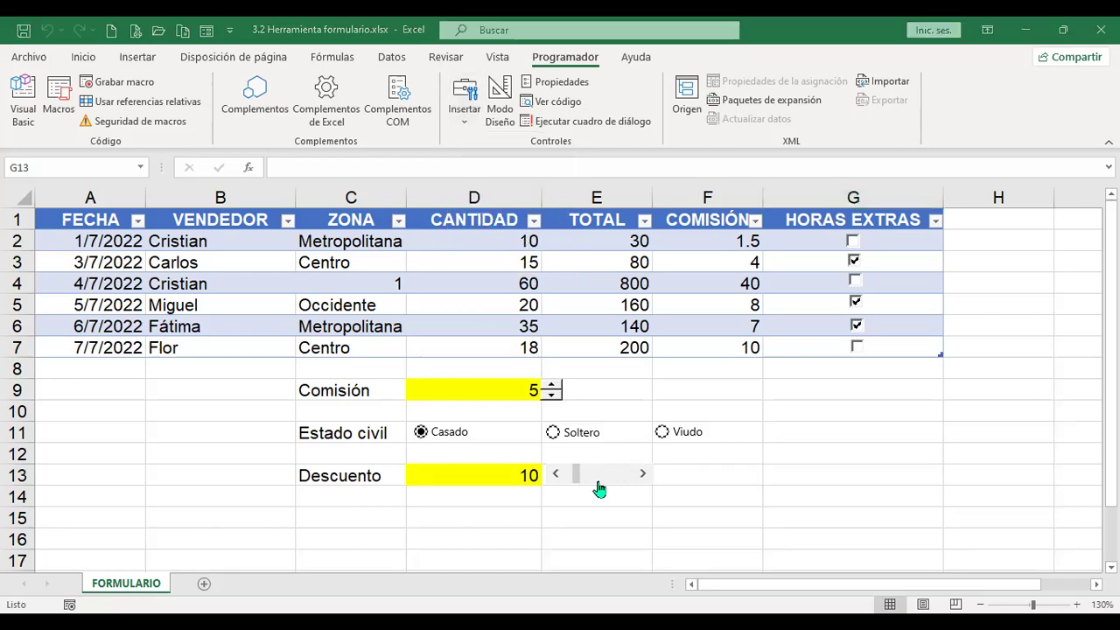